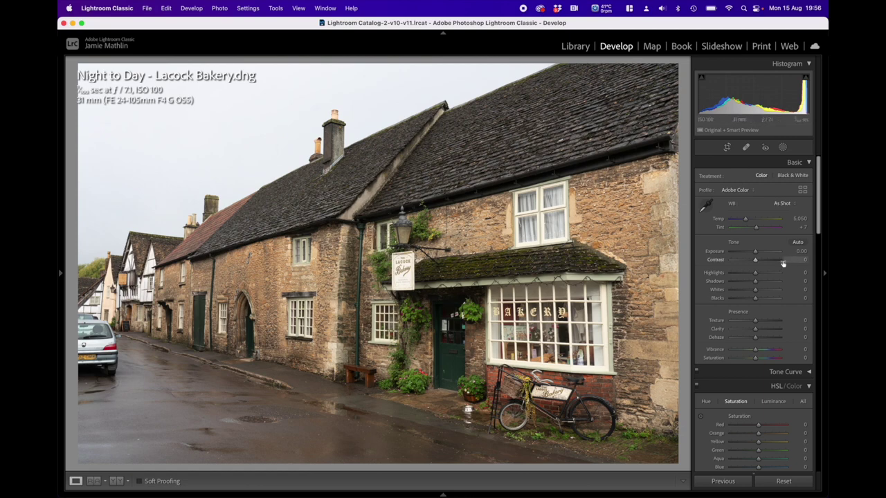
# Crop the photo to remove the parked car at the street end and trim the upper and lower edges slightly.
pyautogui.click(727, 147)
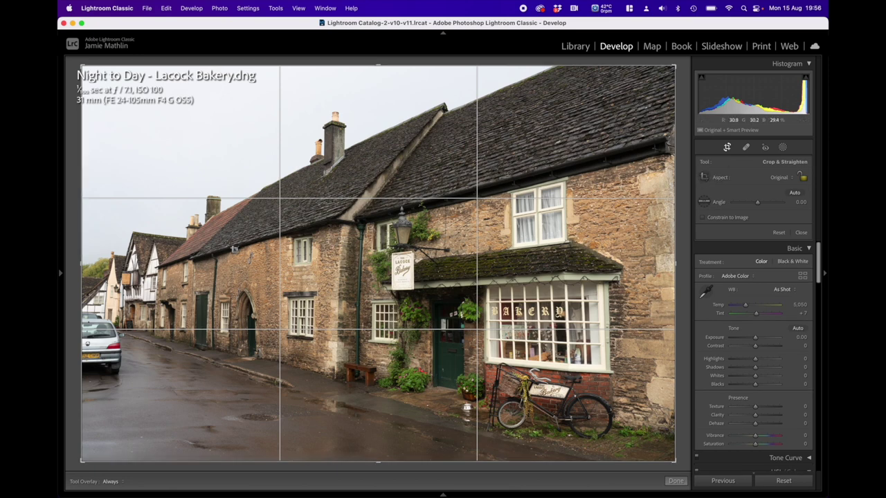
pyautogui.moveTo(82, 265); pyautogui.dragTo(108, 265)
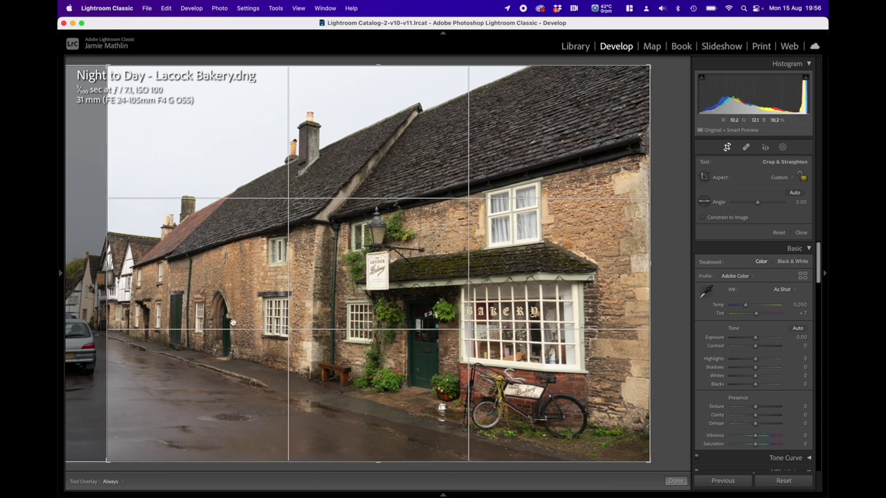
pyautogui.moveTo(377, 67); pyautogui.dragTo(377, 80)
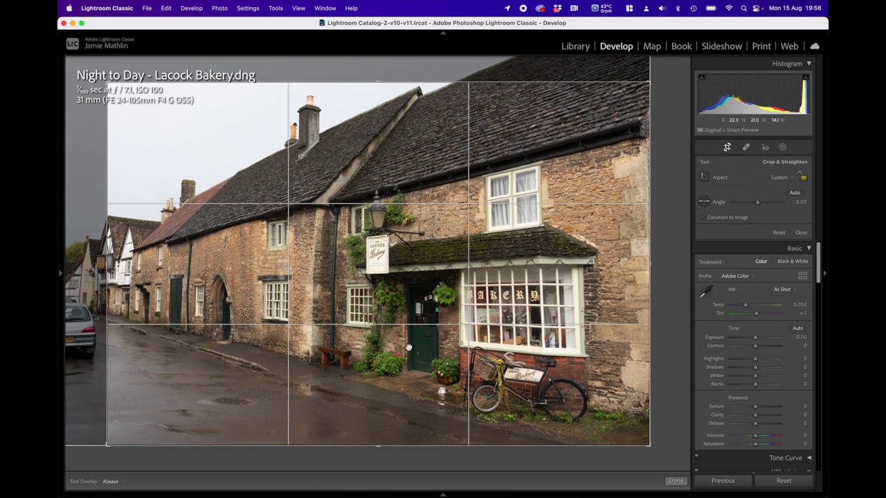
pyautogui.moveTo(377, 444); pyautogui.dragTo(378, 436)
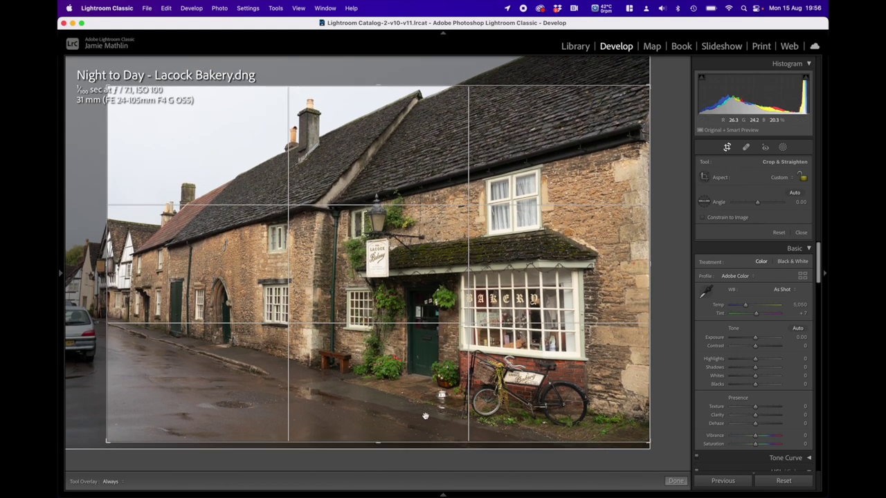
pyautogui.press('Return')
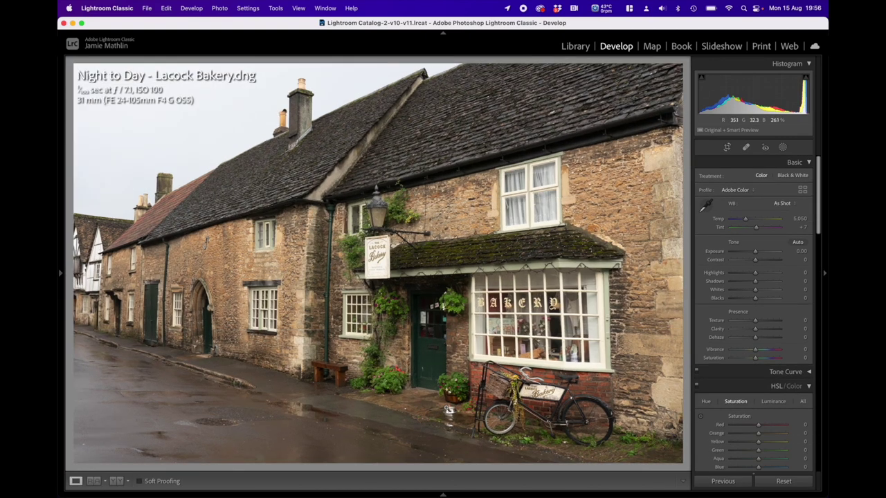
# Try the Auto Upright perspective correction and turn Upright back off.
pyautogui.scroll(-15, 765, 341)
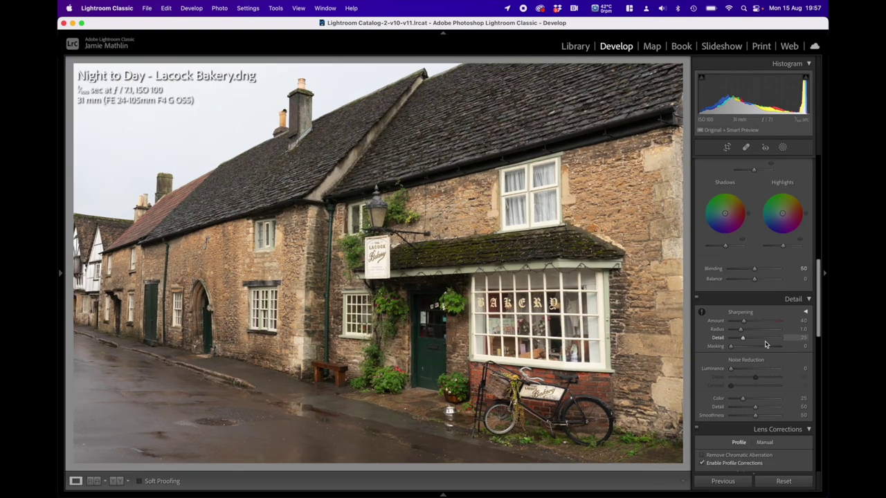
pyautogui.scroll(-5, 765, 342)
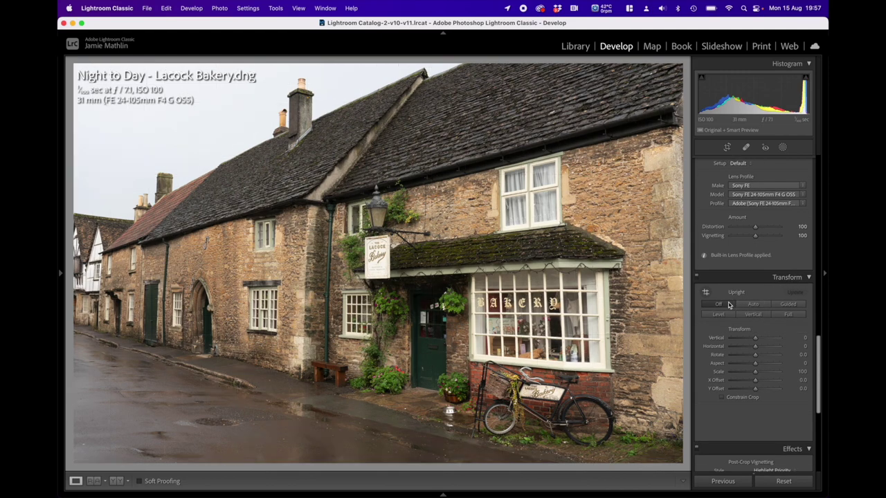
pyautogui.click(754, 305)
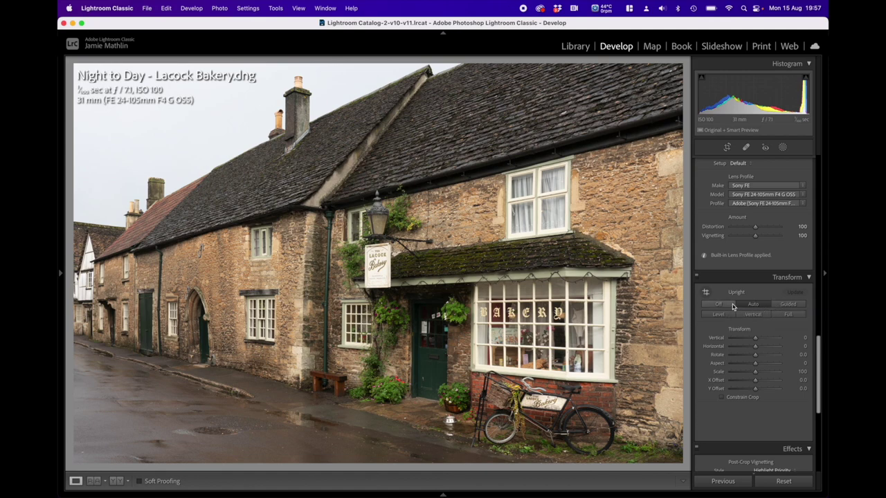
pyautogui.click(728, 305)
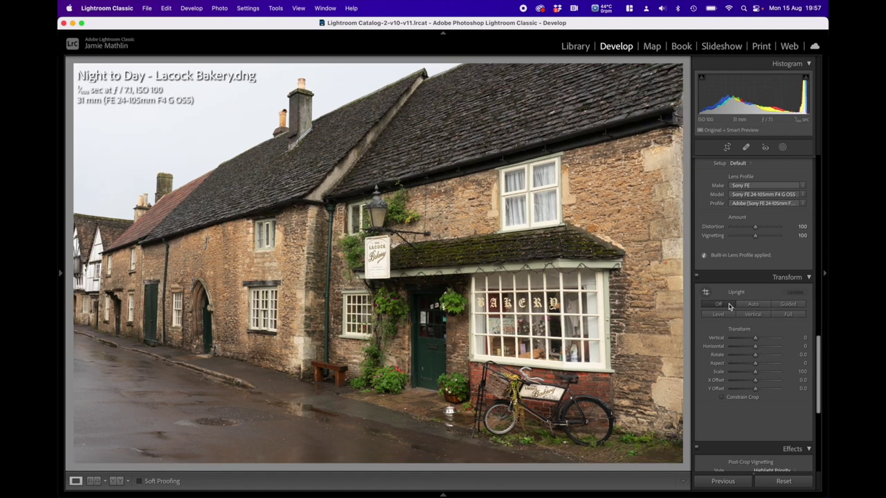
# Straighten the verticals with Guided Upright, using one guide along the drainpipe beside the bakery sign and one along the farther drainpipe.
pyautogui.click(788, 304)
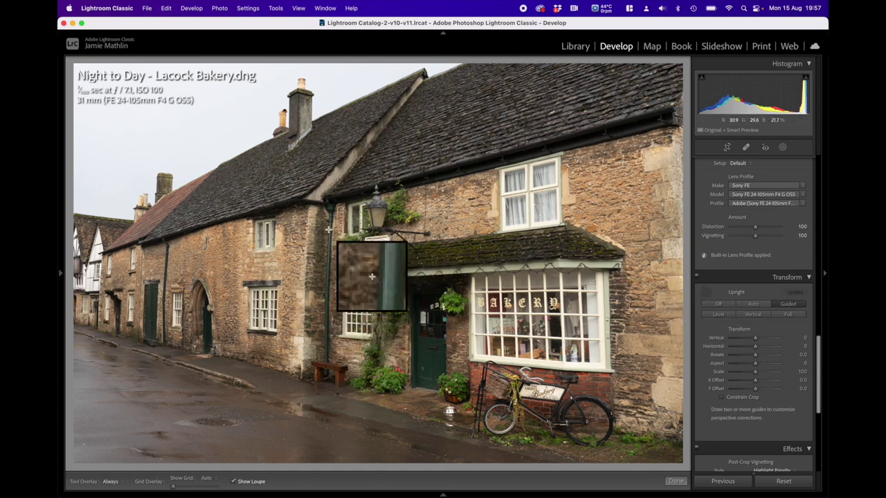
pyautogui.moveTo(331, 219); pyautogui.dragTo(325, 360)
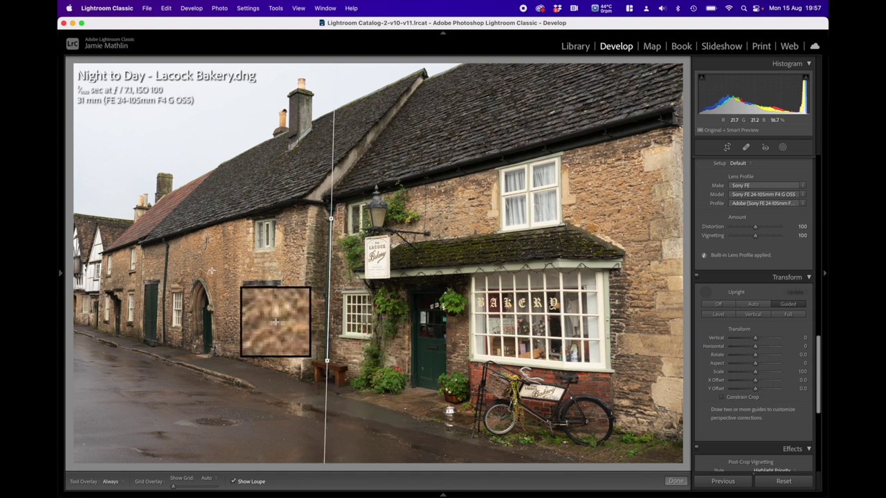
pyautogui.moveTo(167, 247); pyautogui.dragTo(163, 296)
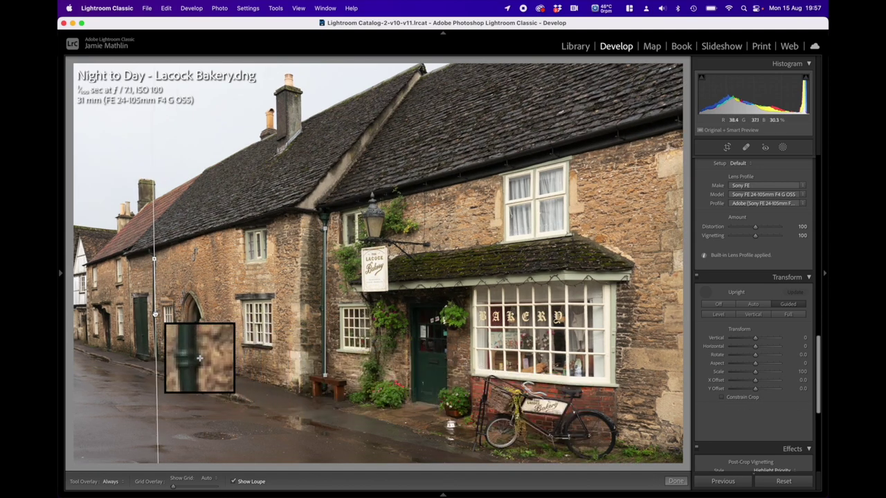
pyautogui.moveTo(155, 315); pyautogui.dragTo(184, 326)
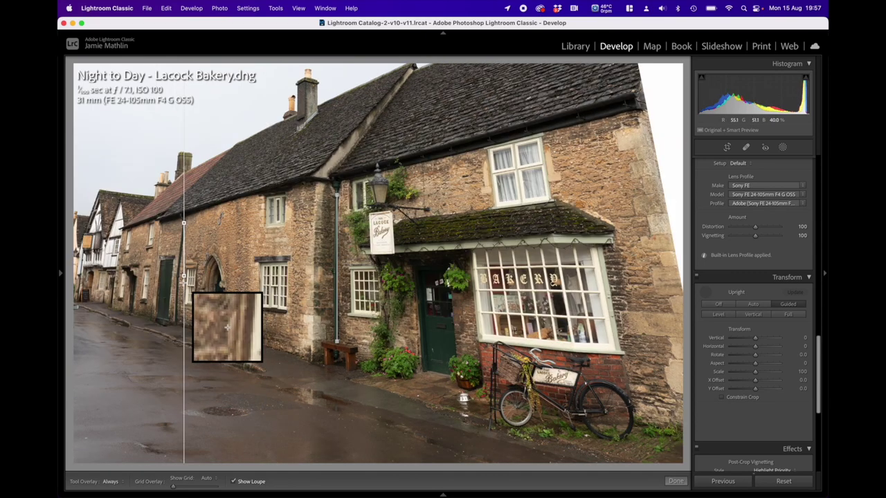
pyautogui.moveTo(183, 275); pyautogui.dragTo(179, 276)
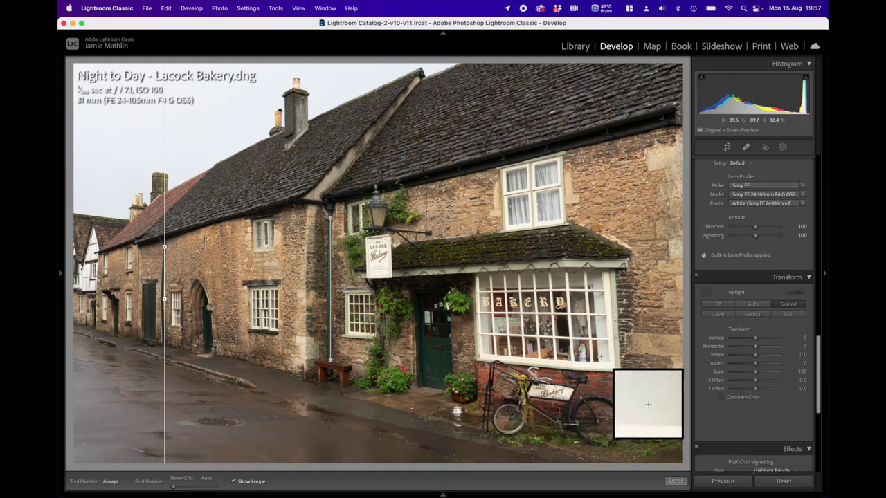
pyautogui.click(673, 481)
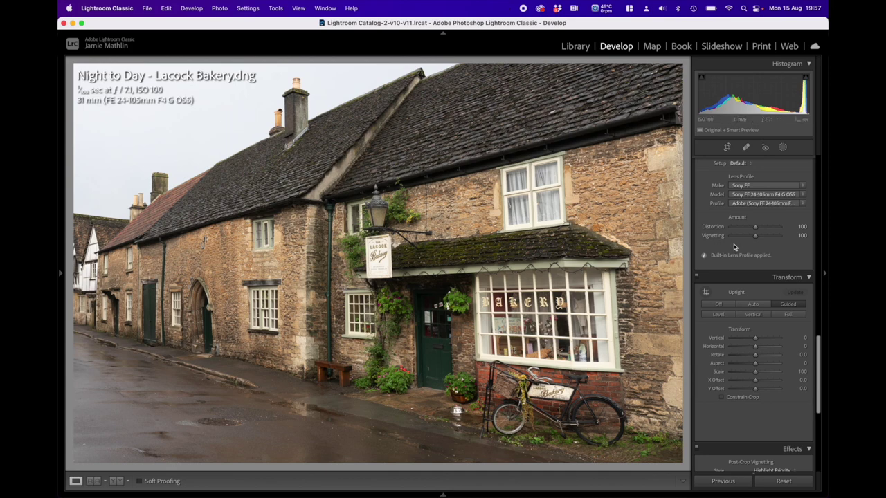
# Set the photo's Highlights to +45 and Shadows to -50.
pyautogui.scroll(15, 753, 289)
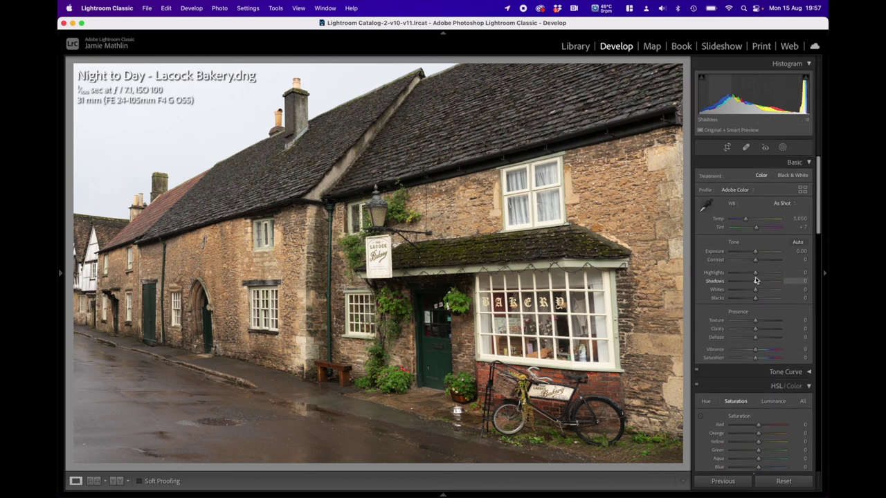
pyautogui.moveTo(754, 272)
pyautogui.mouseDown()
pyautogui.moveTo(766, 276)
pyautogui.moveTo(743, 285)
pyautogui.mouseUp()
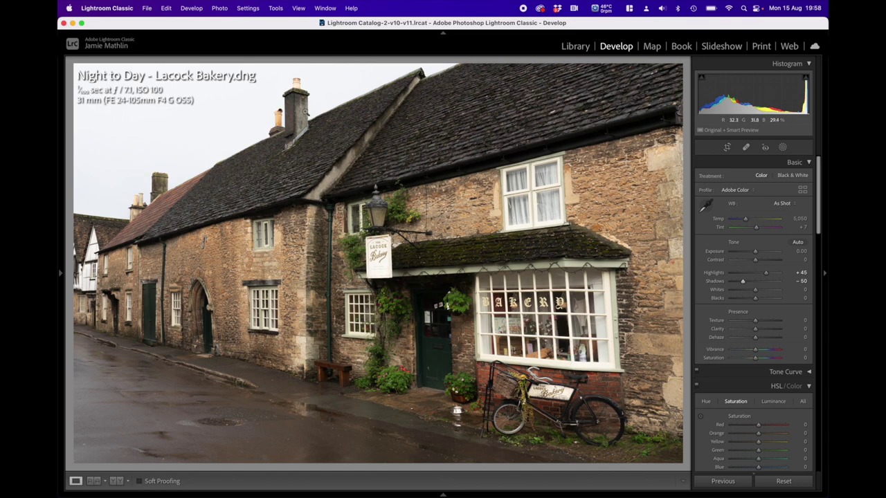
# Send the adjusted bakery photo to Adobe Photoshop 2022 for editing.
pyautogui.rightClick(390, 202)
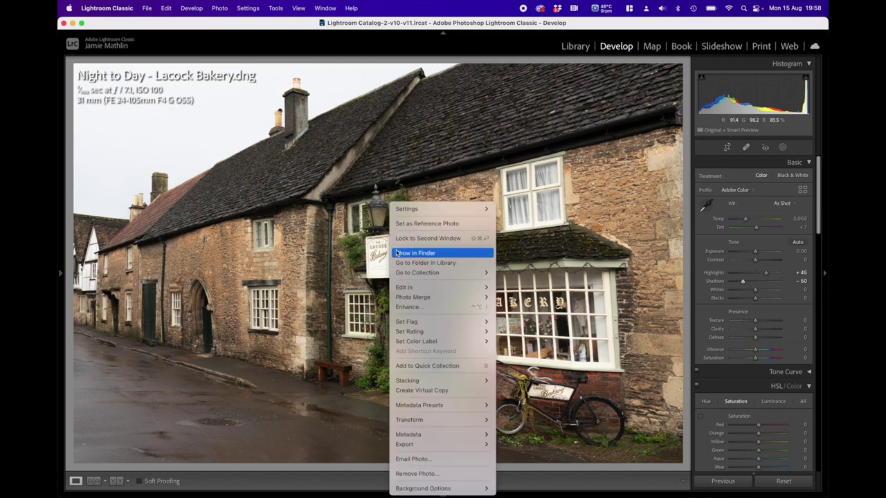
pyautogui.moveTo(415, 289)
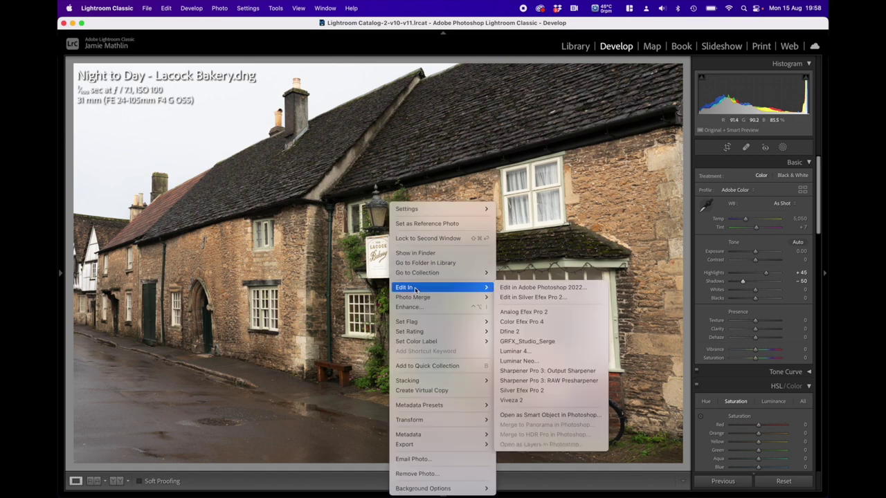
pyautogui.click(503, 288)
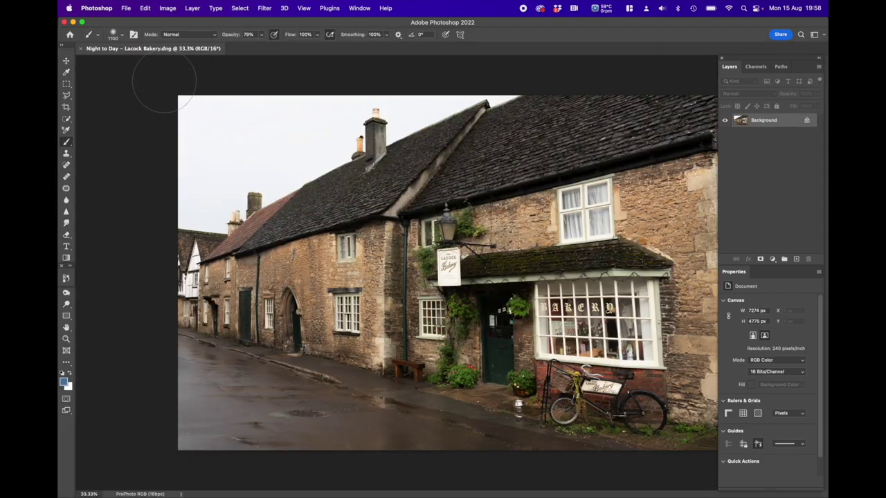
# Open Sky Replacement and start importing a custom image into the sky presets.
pyautogui.click(147, 10)
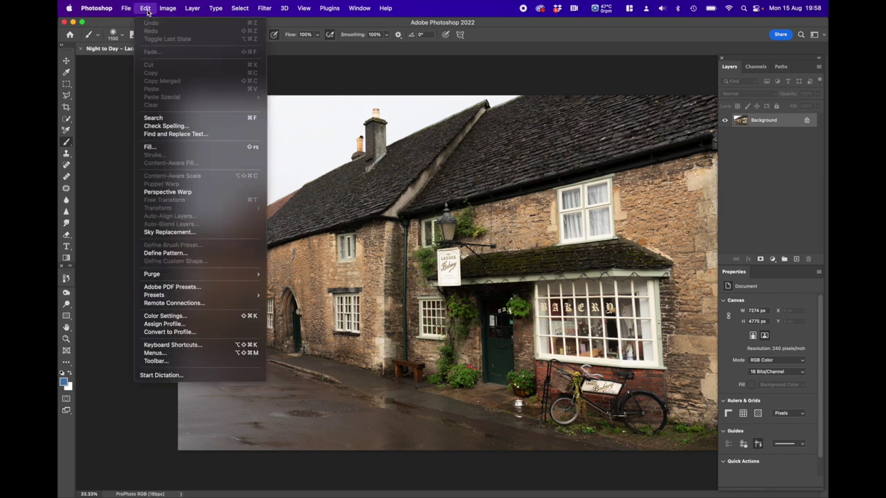
pyautogui.click(182, 234)
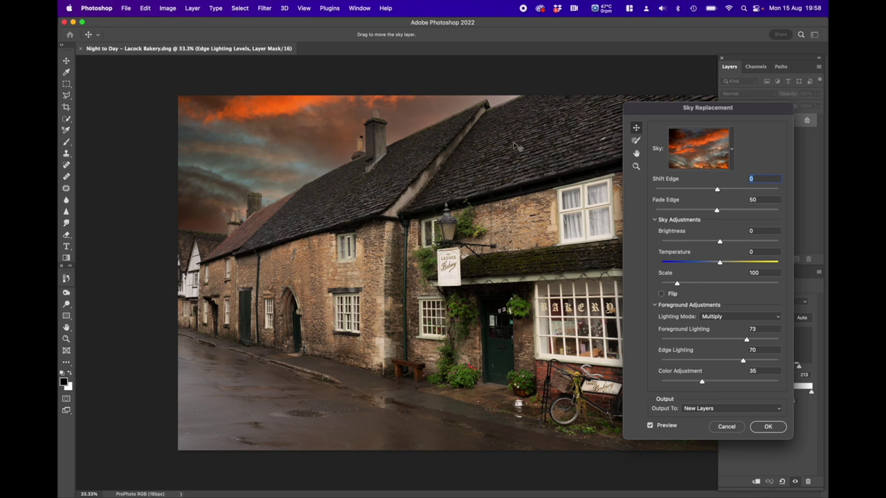
pyautogui.click(732, 151)
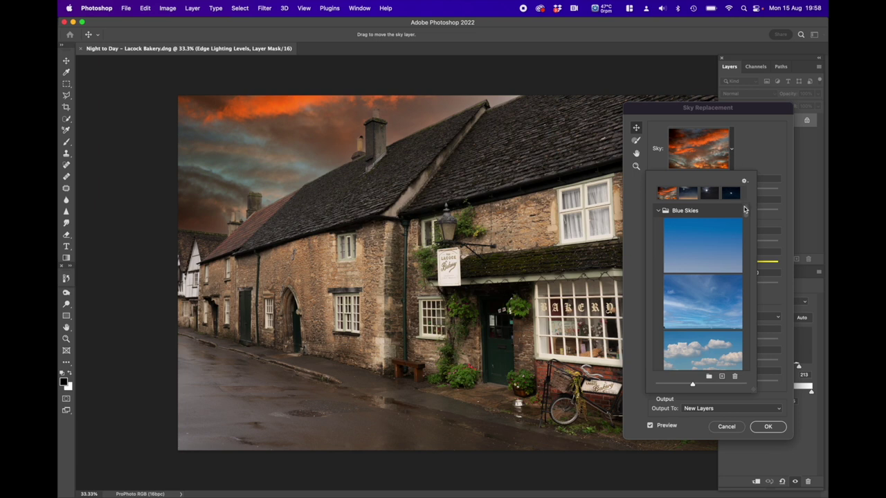
pyautogui.moveTo(746, 211); pyautogui.dragTo(752, 368)
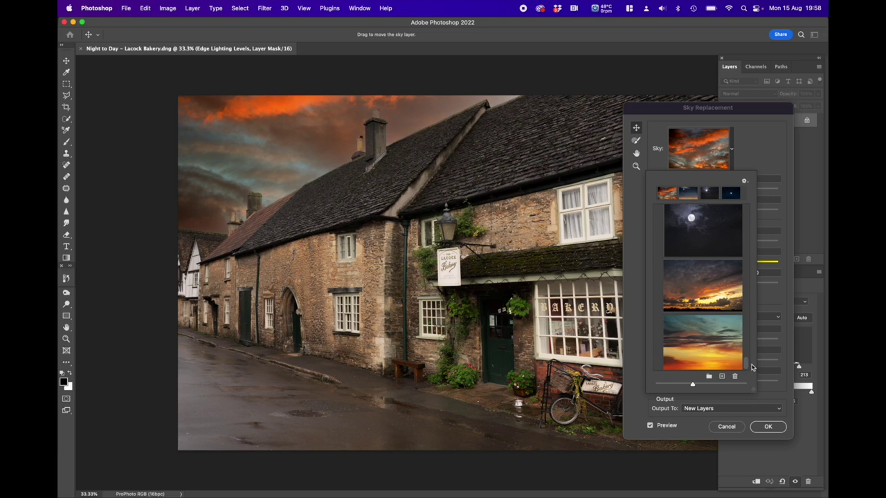
pyautogui.click(721, 377)
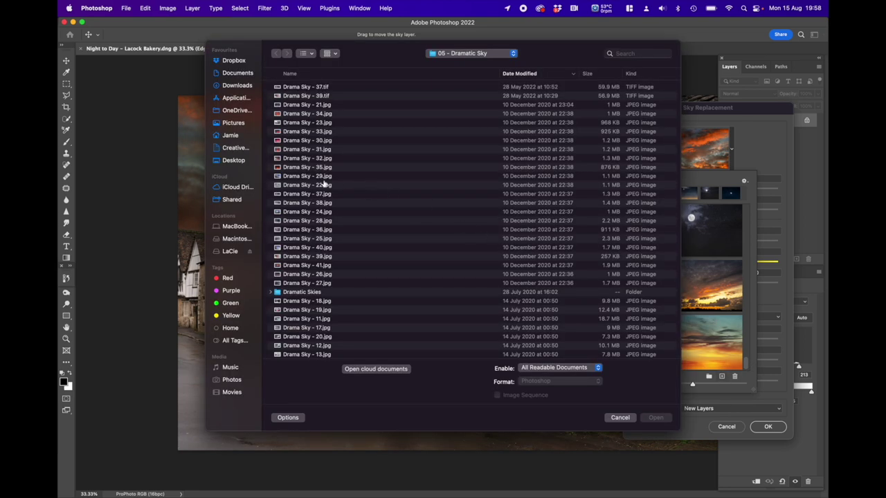
# Browse the sky images in the 05 - Dramatic Sky folder and display them as icons.
pyautogui.scroll(1, 325, 185)
pyautogui.scroll(-3, 299, 312)
pyautogui.scroll(-3, 299, 313)
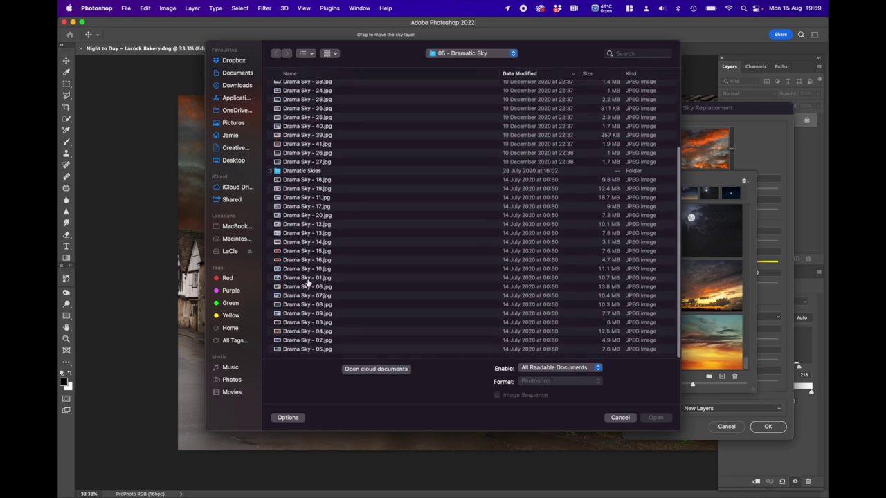
pyautogui.click(270, 171)
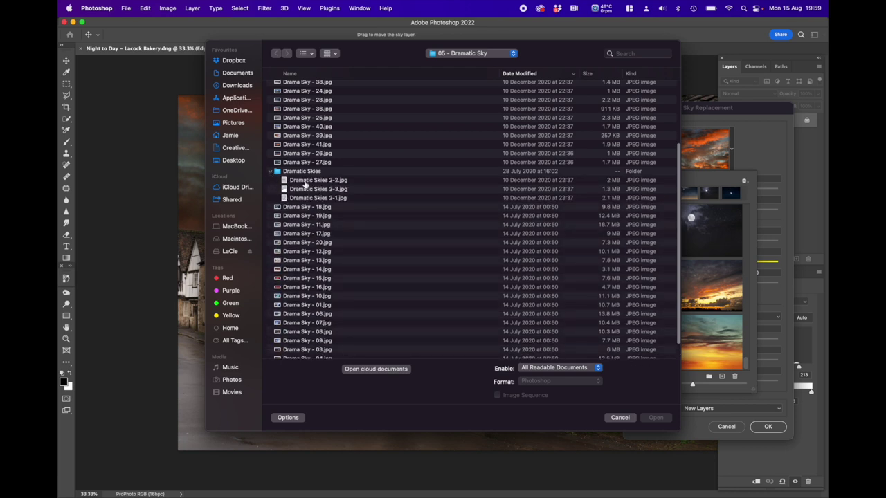
pyautogui.click(304, 180)
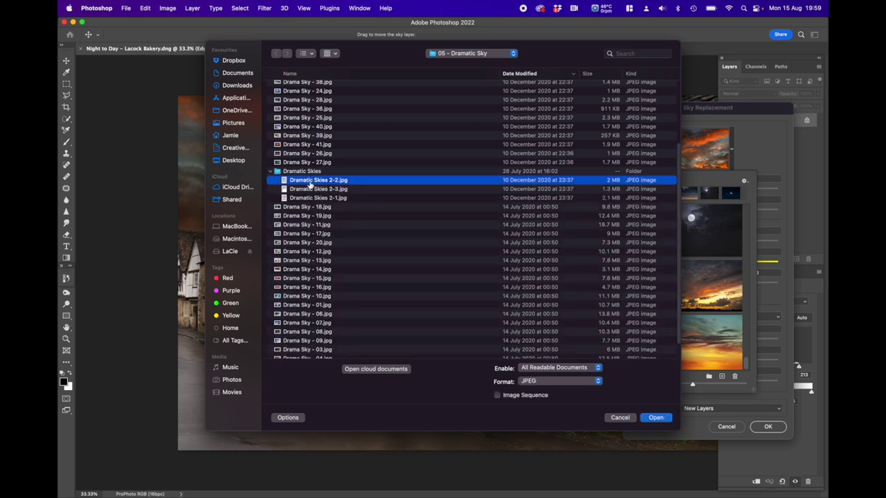
pyautogui.click(310, 54)
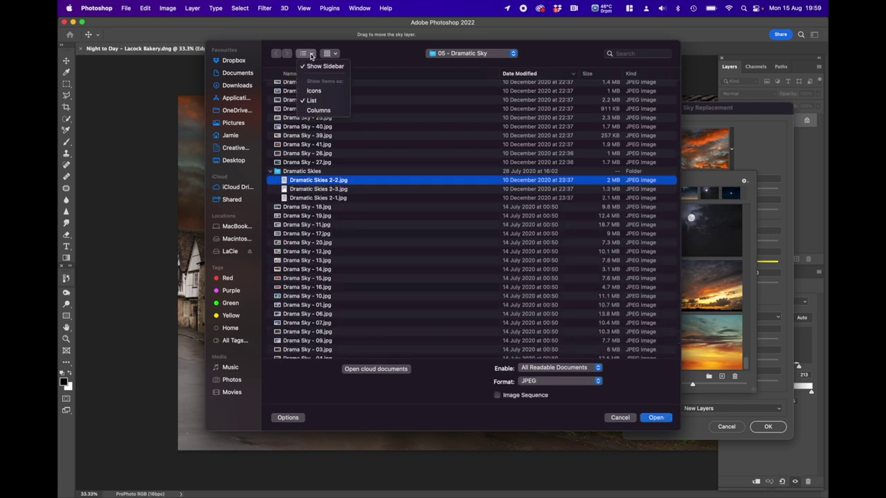
pyautogui.click(315, 90)
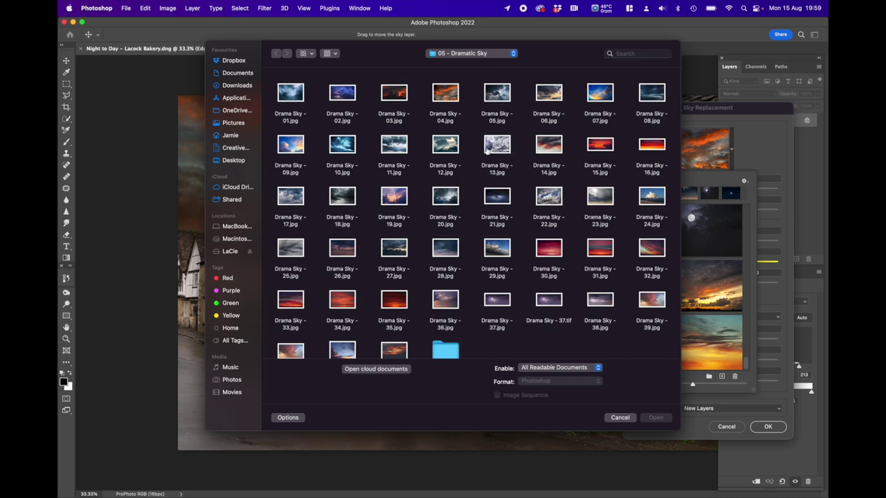
# Import Drama Sky - 11.jpg as a sky preset and apply it as the replacement sky.
pyautogui.click(393, 146)
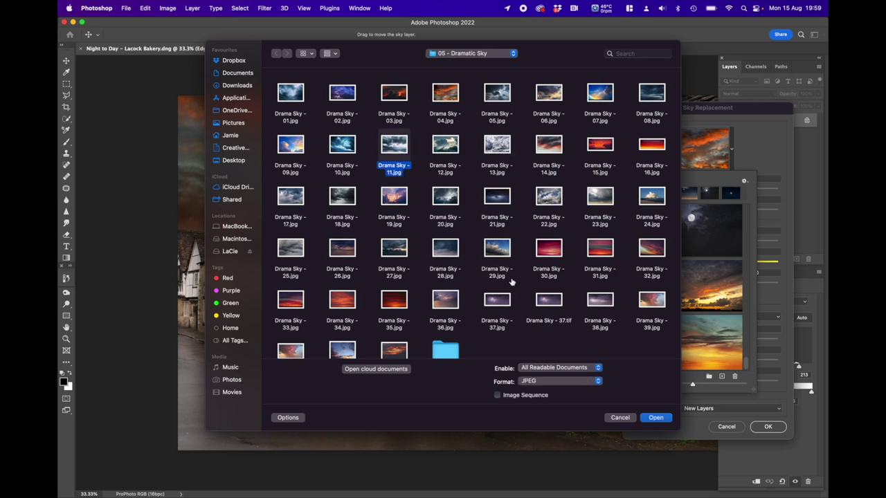
pyautogui.click(654, 418)
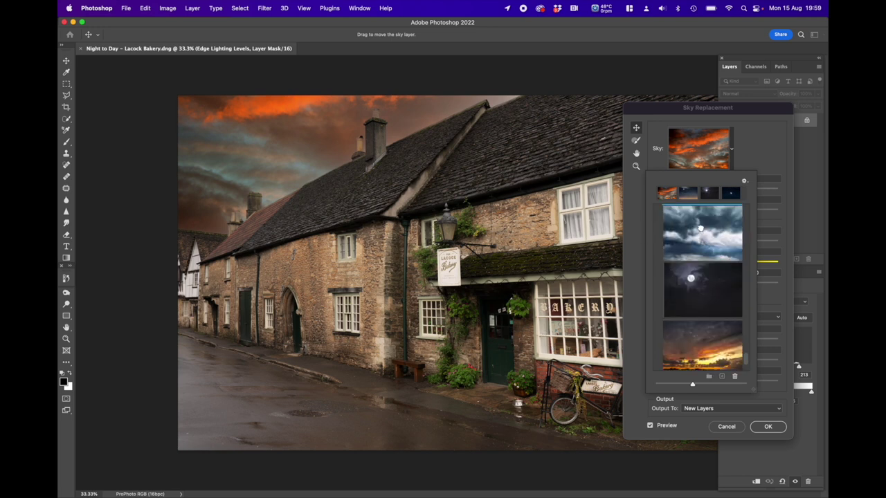
pyautogui.click(700, 226)
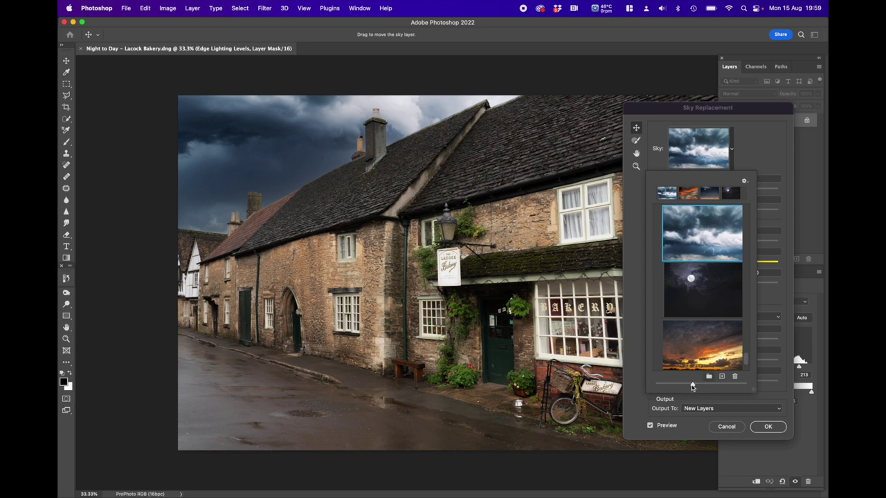
pyautogui.moveTo(693, 385); pyautogui.dragTo(694, 385)
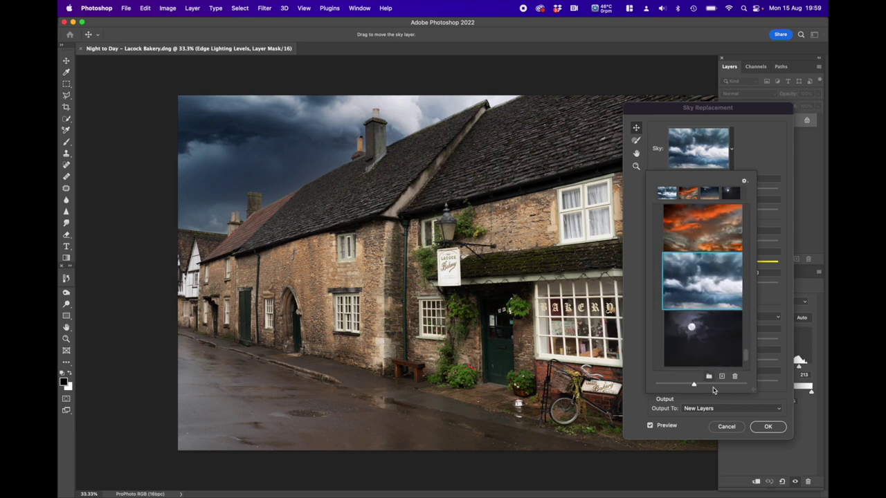
pyautogui.click(757, 151)
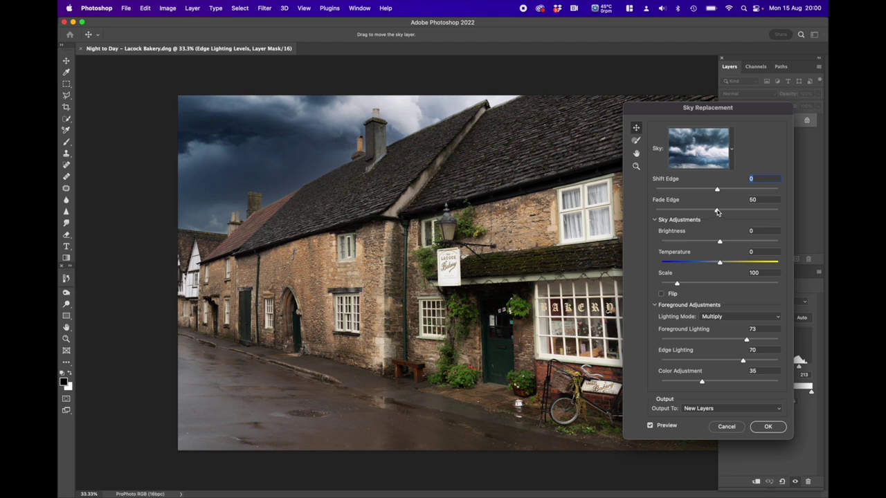
# Set the replacement sky's Fade Edge to 26 and Shift Edge to 16.
pyautogui.moveTo(717, 211); pyautogui.dragTo(743, 212)
pyautogui.moveTo(743, 212); pyautogui.dragTo(689, 212)
pyautogui.click(636, 143)
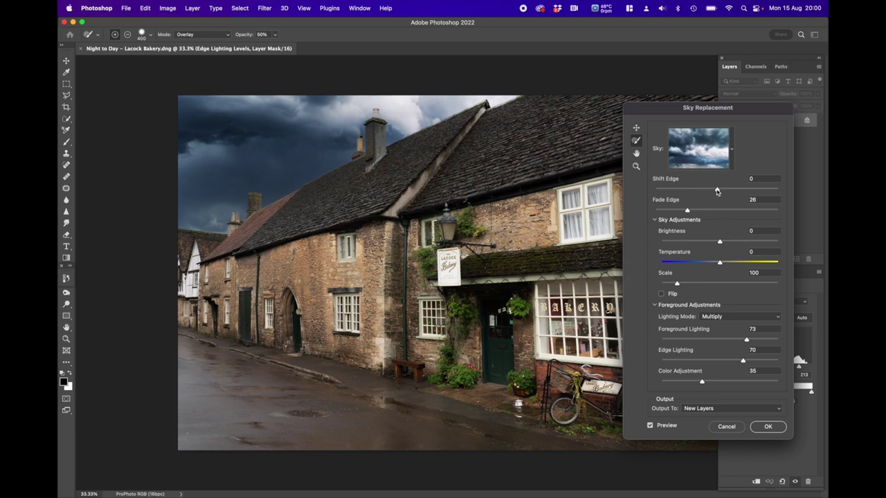
pyautogui.moveTo(718, 192)
pyautogui.mouseDown()
pyautogui.moveTo(703, 192)
pyautogui.moveTo(733, 194)
pyautogui.mouseUp()
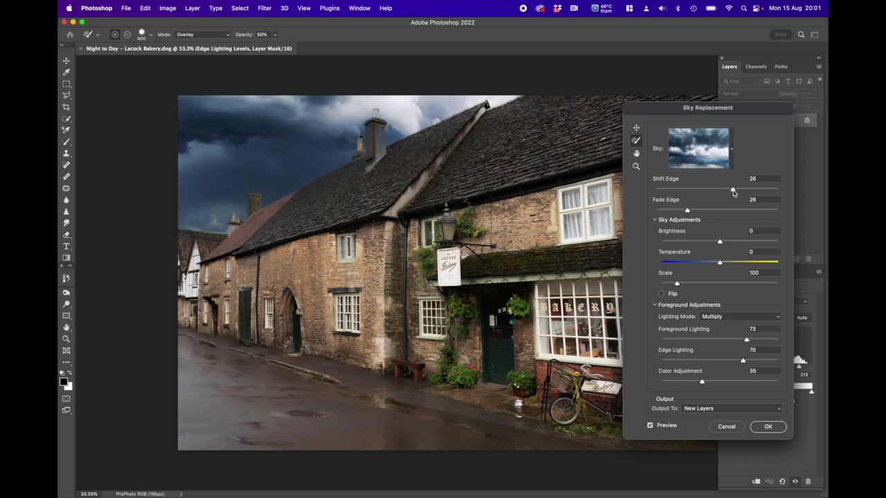
pyautogui.moveTo(733, 194); pyautogui.dragTo(726, 192)
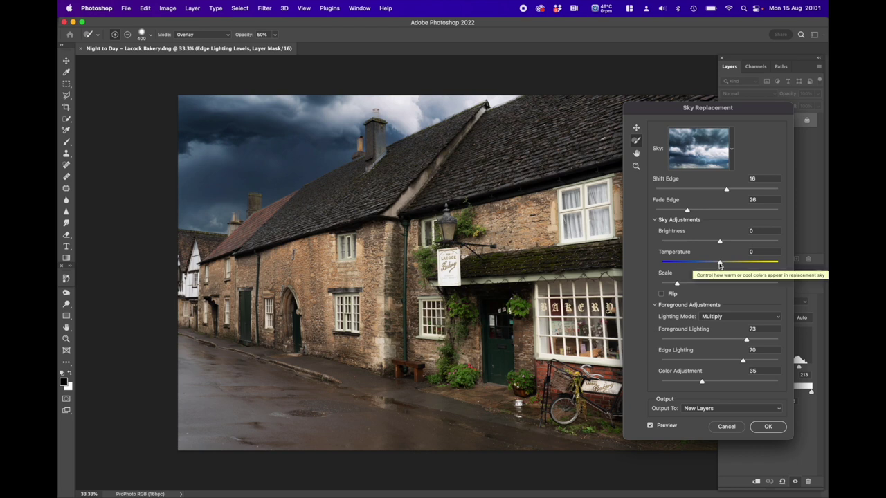
# Set the sky's Temperature to 5 and compare the flipped sky, returning it to its original unflipped orientation.
pyautogui.moveTo(719, 263); pyautogui.dragTo(738, 265)
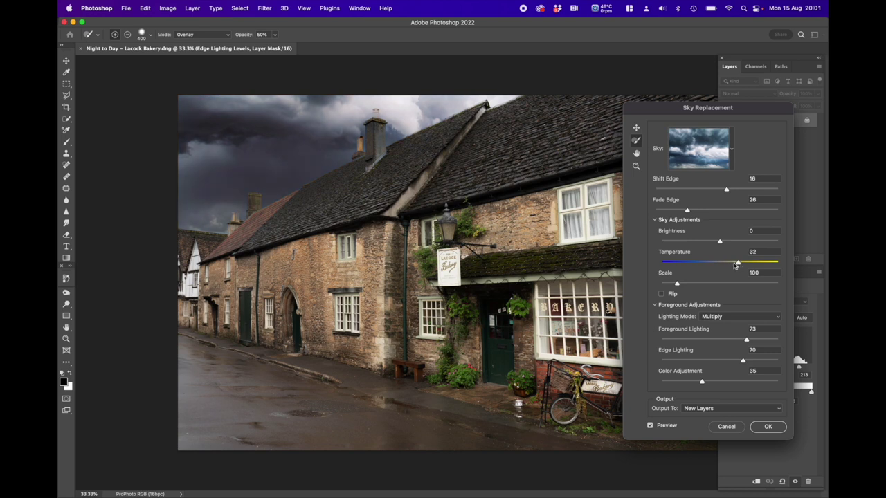
pyautogui.moveTo(738, 265)
pyautogui.mouseDown()
pyautogui.moveTo(702, 265)
pyautogui.moveTo(753, 264)
pyautogui.moveTo(722, 267)
pyautogui.mouseUp()
pyautogui.click(662, 295)
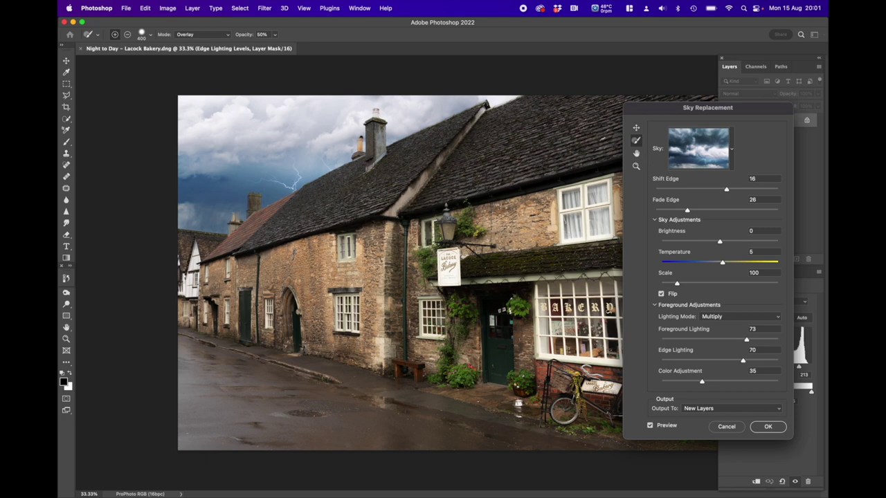
pyautogui.click(662, 294)
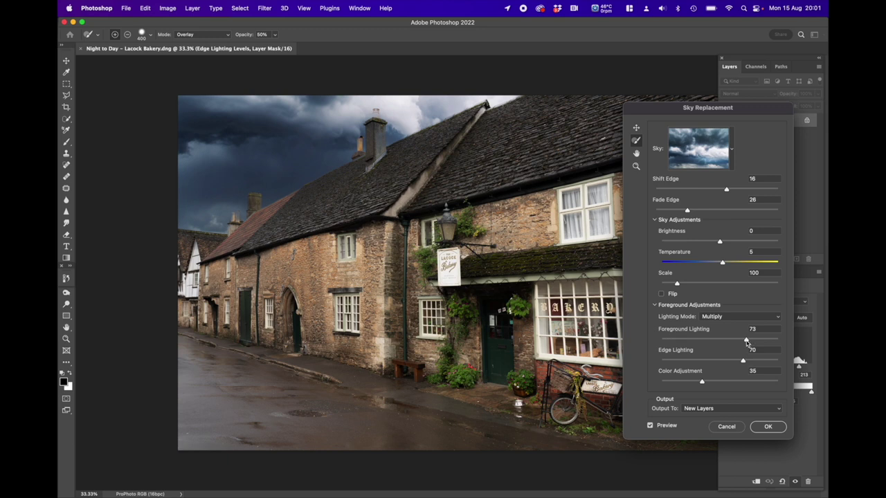
# Compare low and high foreground lighting effects, setting Foreground Lighting to 81 and Edge Lighting to 66.
pyautogui.moveTo(747, 342); pyautogui.dragTo(676, 342)
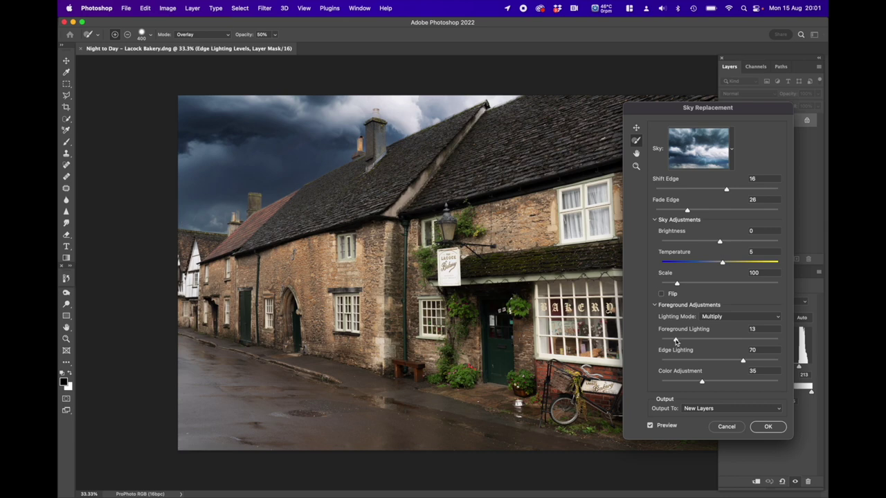
pyautogui.moveTo(676, 342); pyautogui.dragTo(755, 340)
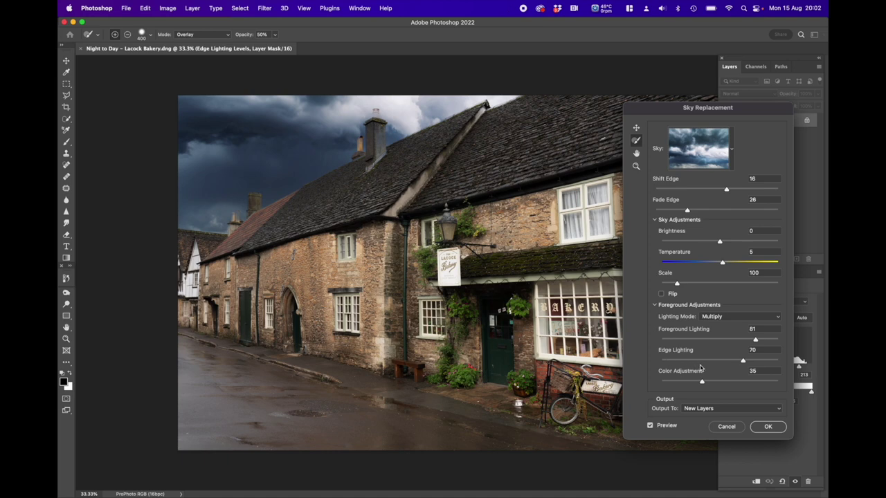
pyautogui.moveTo(738, 363); pyautogui.dragTo(675, 364)
pyautogui.moveTo(675, 362); pyautogui.dragTo(754, 362)
pyautogui.moveTo(752, 362); pyautogui.dragTo(722, 382)
pyautogui.moveTo(722, 382); pyautogui.dragTo(765, 382)
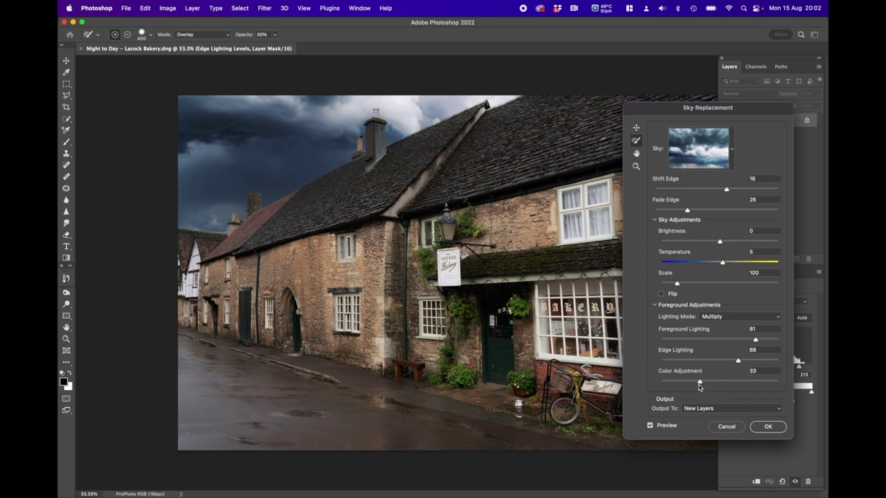
# Set Color Adjustment to 60 and apply the sky replacement with its output set to New Layers.
pyautogui.moveTo(699, 386); pyautogui.dragTo(668, 386)
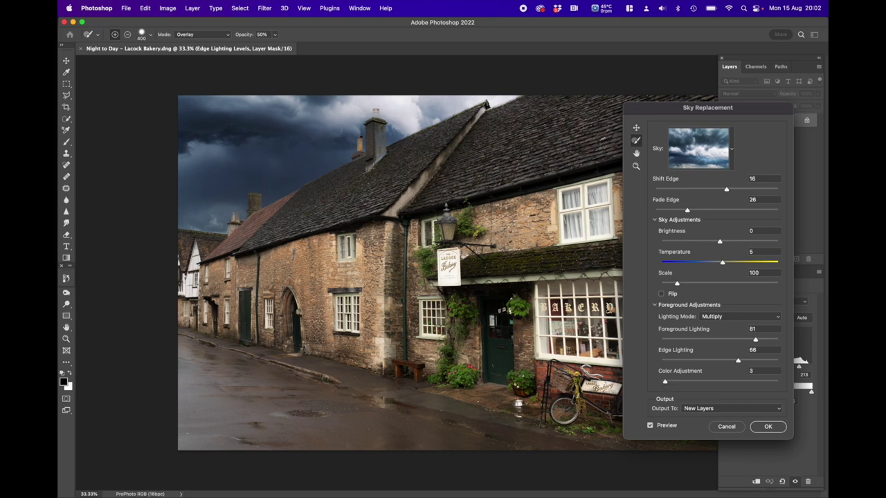
pyautogui.moveTo(776, 384); pyautogui.dragTo(778, 385)
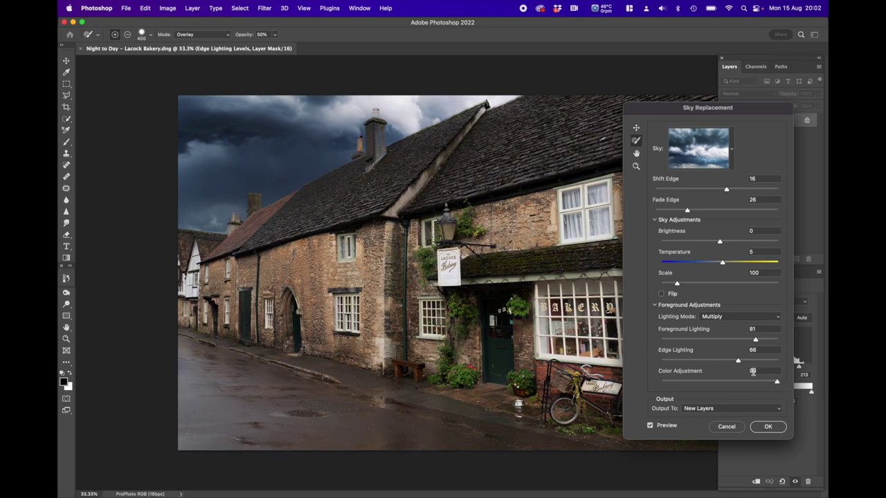
pyautogui.moveTo(732, 383); pyautogui.dragTo(729, 381)
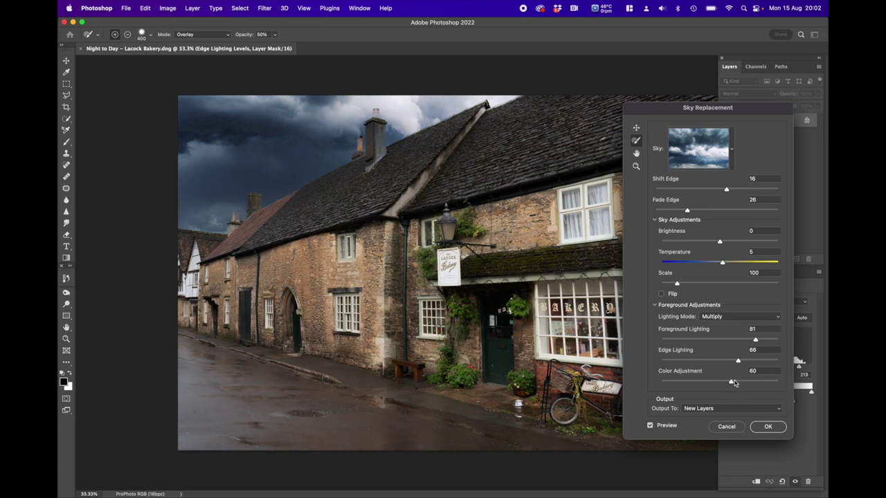
pyautogui.click(780, 412)
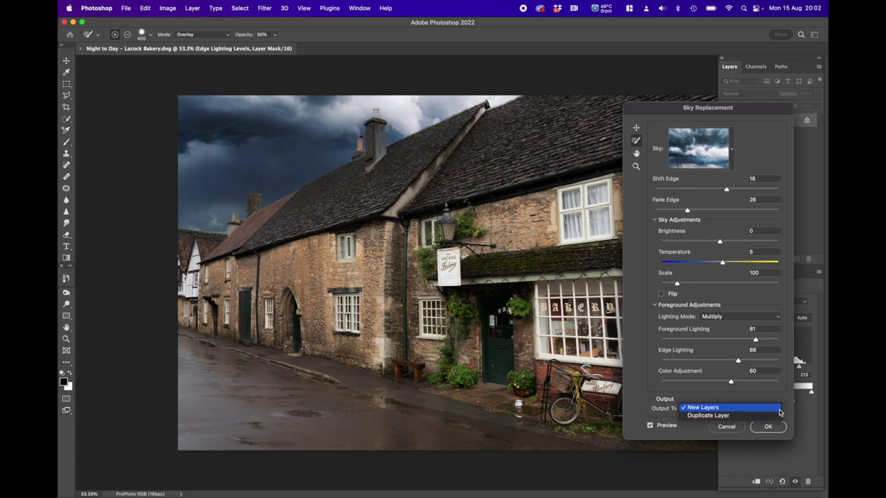
pyautogui.click(703, 409)
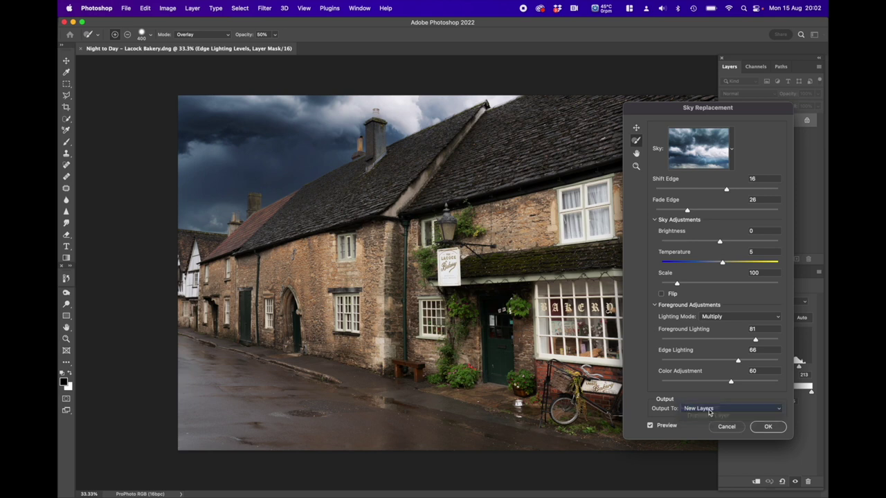
pyautogui.click(767, 427)
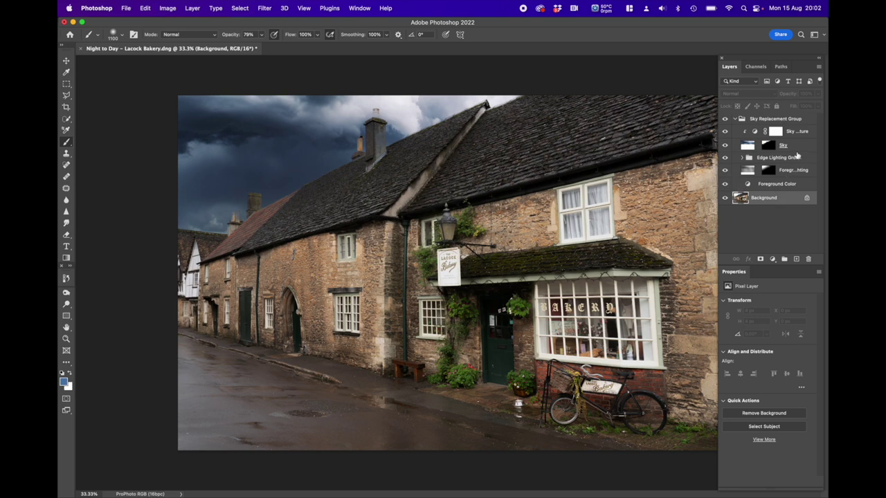
# Merge everything from the Sky Replacement Group down to the Background into a single layer.
pyautogui.click(797, 120)
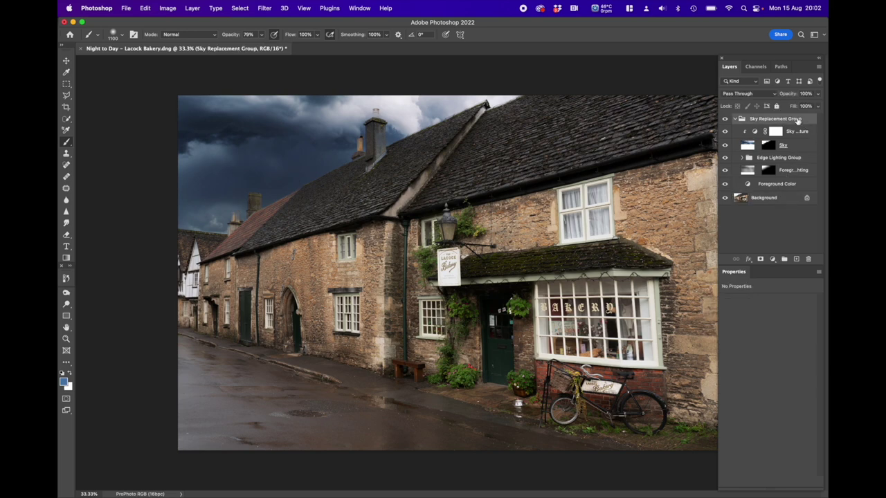
pyautogui.keyDown('shift'); pyautogui.click(783, 198); pyautogui.keyUp('shift')
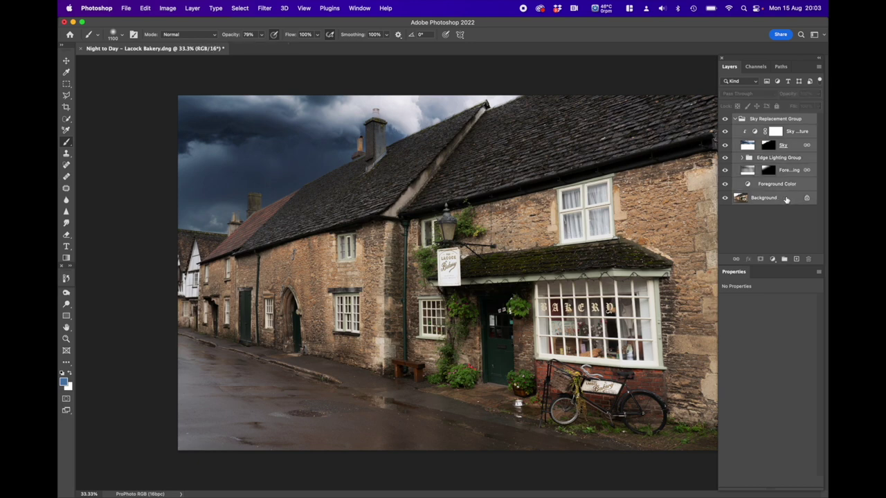
pyautogui.click(787, 121)
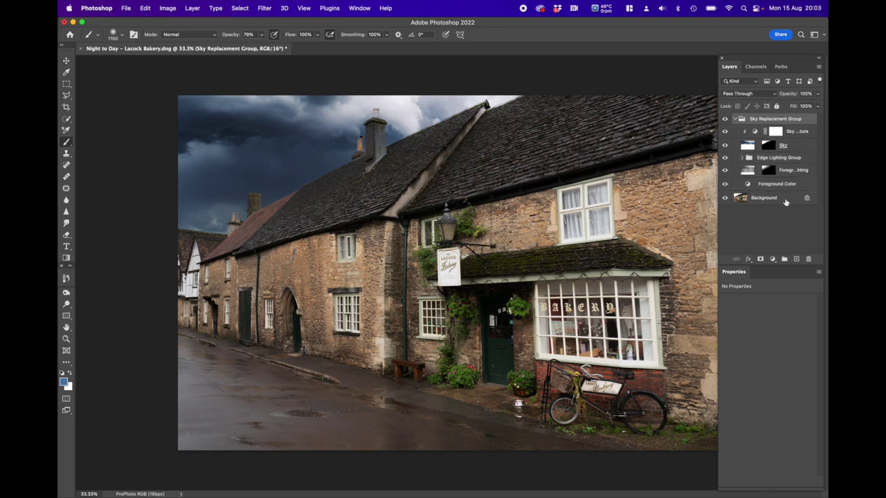
pyautogui.keyDown('shift'); pyautogui.click(785, 201); pyautogui.keyUp('shift')
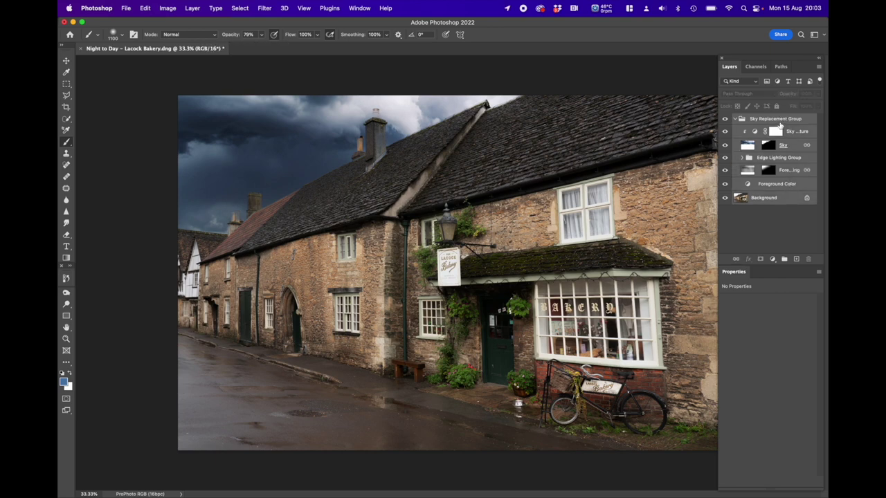
pyautogui.rightClick(783, 193)
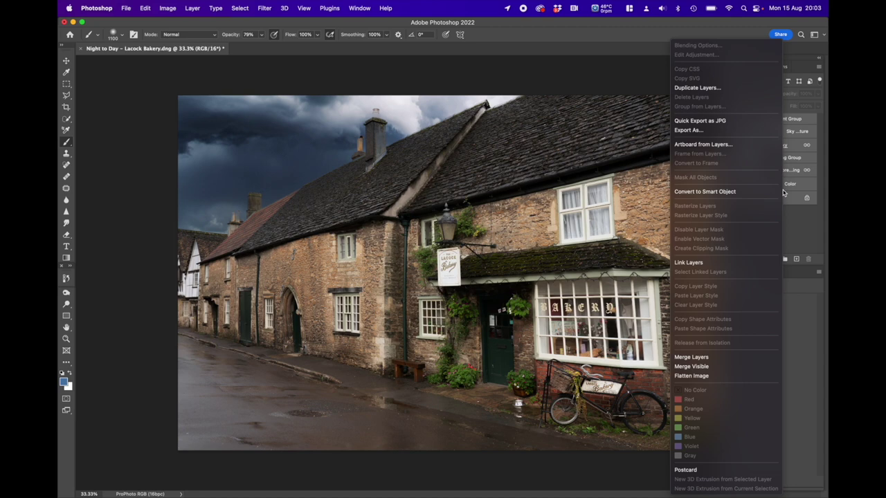
pyautogui.click(692, 357)
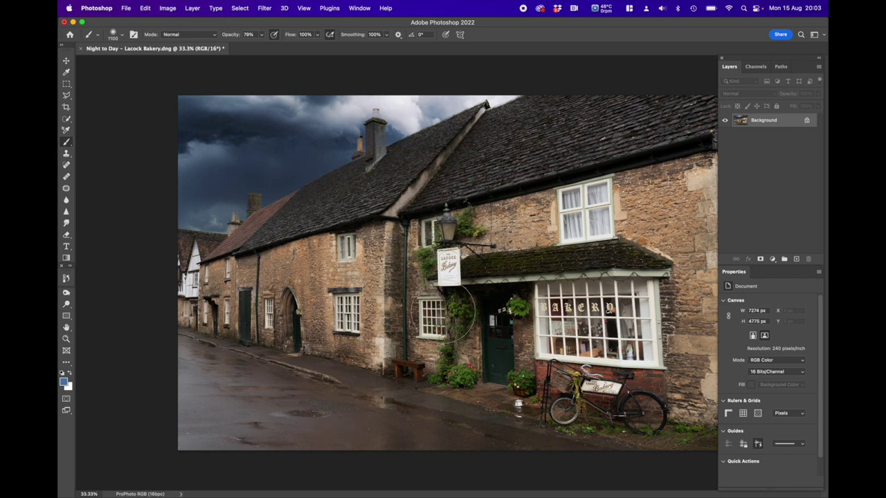
# Remove the drain cover from the road and the white litter near the bicycle and metal bowl with the Spot Healing Brush.
pyautogui.click(66, 166)
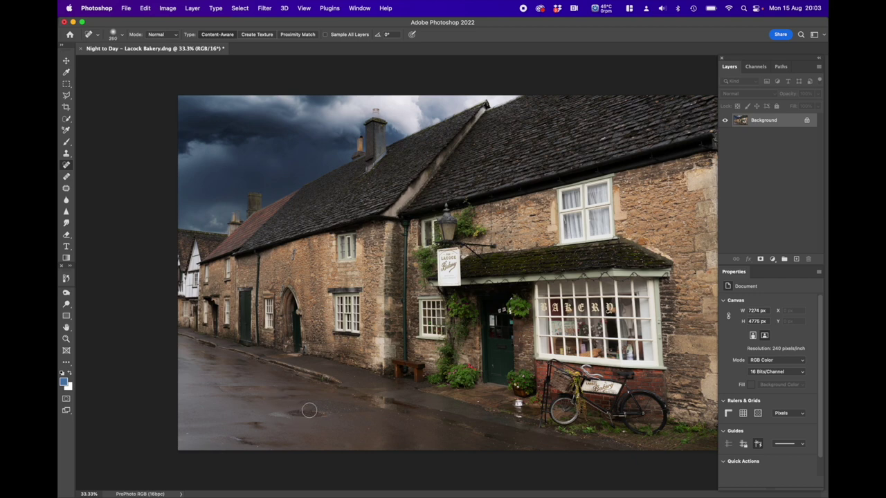
pyautogui.moveTo(308, 408)
pyautogui.mouseDown()
pyautogui.moveTo(269, 413)
pyautogui.moveTo(330, 414)
pyautogui.moveTo(288, 414)
pyautogui.mouseUp()
pyautogui.scroll(5, 623, 437)
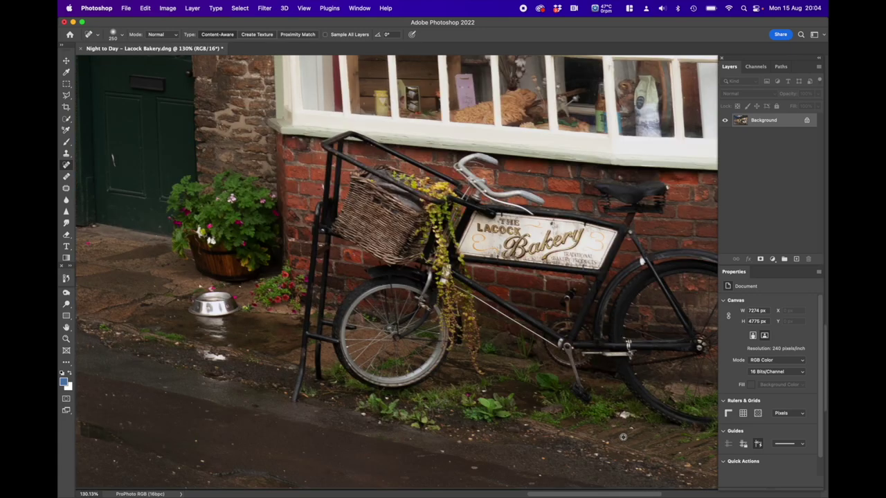
pyautogui.press('[')
pyautogui.press('[')
pyautogui.press('[')
pyautogui.press('[')
pyautogui.press('[')
pyautogui.press('[')
pyautogui.moveTo(616, 416); pyautogui.dragTo(633, 417)
pyautogui.moveTo(193, 349); pyautogui.dragTo(227, 356)
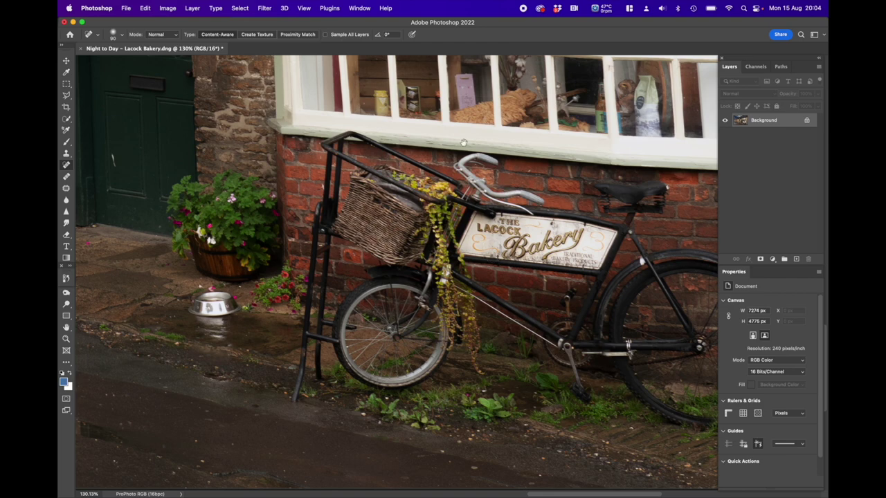
# Heal away the teal and blue stickers, the white strip beside the notice and the bright lower-pane edge on the green door, using brush size 20.
pyautogui.moveTo(463, 143); pyautogui.dragTo(502, 318)
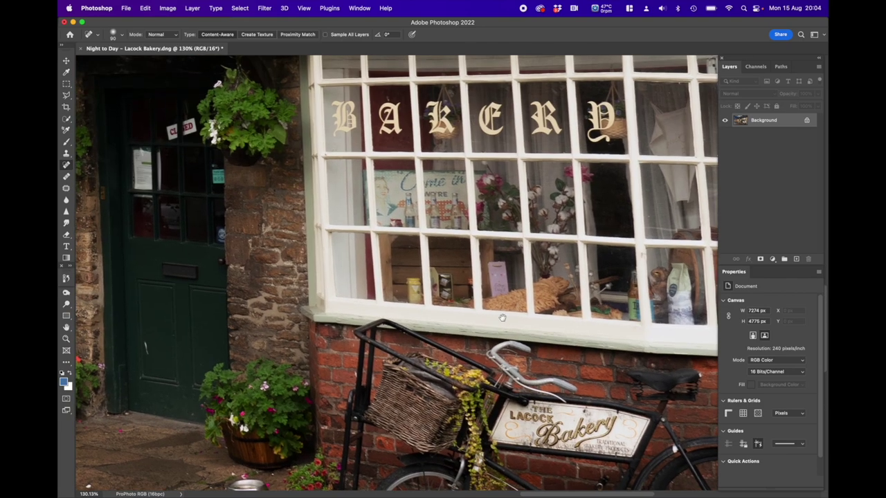
pyautogui.moveTo(528, 201); pyautogui.dragTo(494, 280)
pyautogui.moveTo(277, 228); pyautogui.dragTo(364, 297)
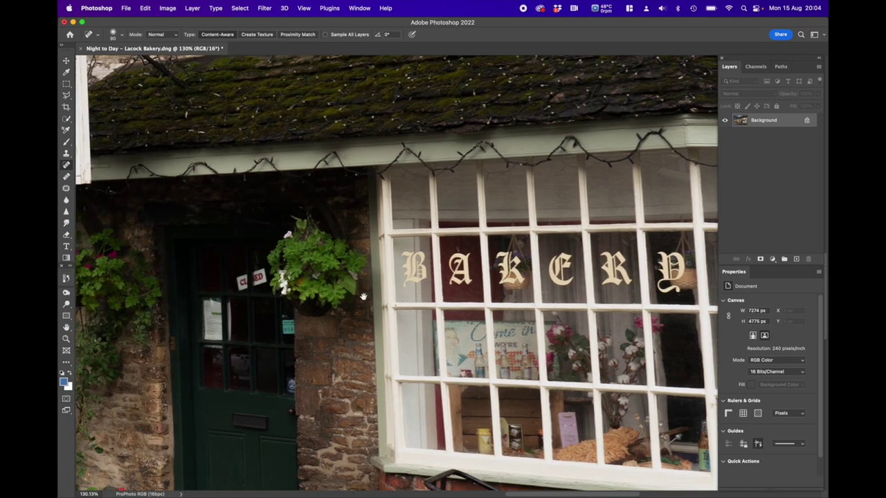
pyautogui.moveTo(306, 309); pyautogui.dragTo(464, 233)
pyautogui.moveTo(353, 296); pyautogui.dragTo(395, 256)
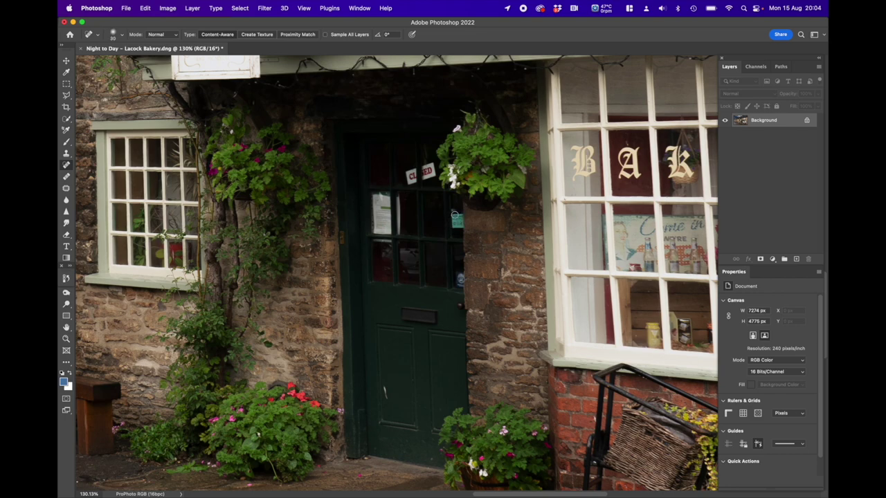
pyautogui.scroll(5, 457, 220)
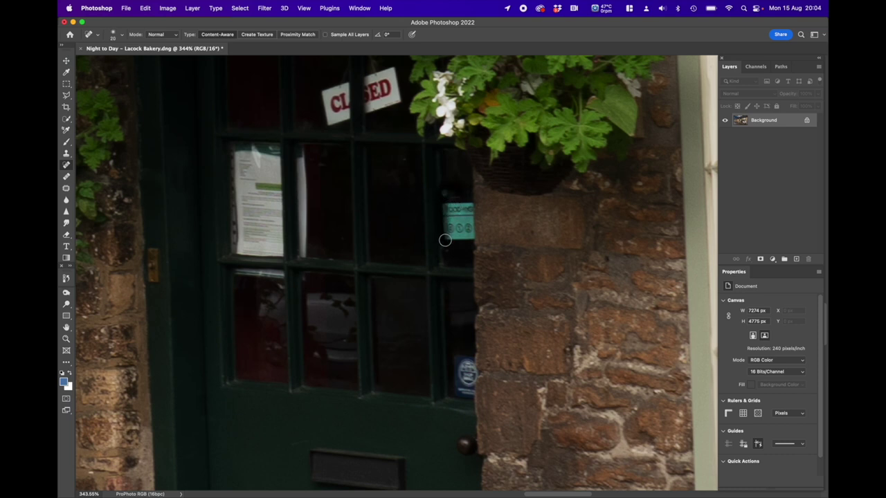
pyautogui.moveTo(445, 240)
pyautogui.mouseDown()
pyautogui.moveTo(471, 239)
pyautogui.moveTo(471, 204)
pyautogui.moveTo(447, 203)
pyautogui.moveTo(447, 235)
pyautogui.moveTo(470, 234)
pyautogui.moveTo(468, 206)
pyautogui.moveTo(456, 225)
pyautogui.moveTo(462, 216)
pyautogui.mouseUp()
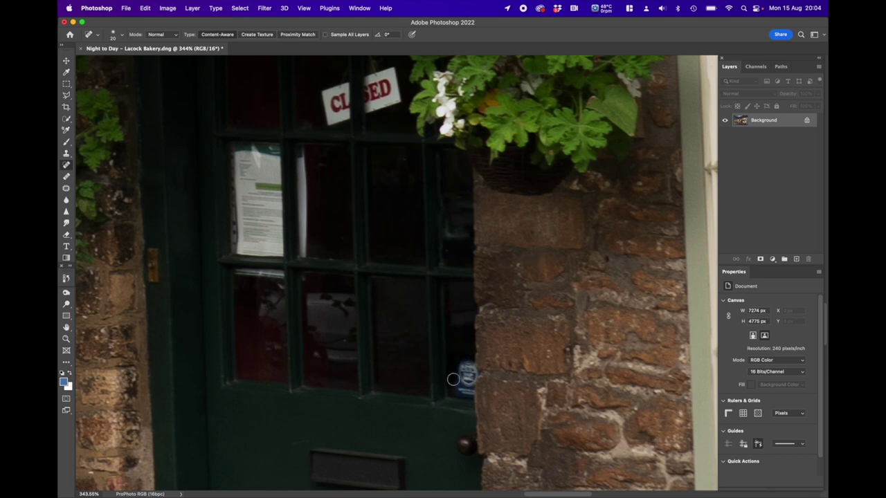
pyautogui.moveTo(453, 395)
pyautogui.mouseDown()
pyautogui.moveTo(466, 392)
pyautogui.moveTo(466, 361)
pyautogui.moveTo(460, 368)
pyautogui.moveTo(461, 386)
pyautogui.moveTo(472, 366)
pyautogui.mouseUp()
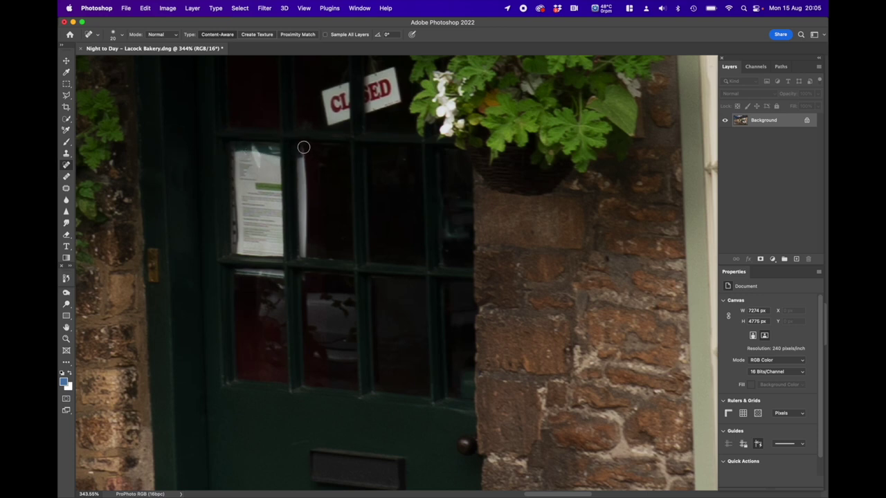
pyautogui.moveTo(297, 147)
pyautogui.mouseDown()
pyautogui.moveTo(305, 254)
pyautogui.moveTo(301, 151)
pyautogui.moveTo(301, 243)
pyautogui.mouseUp()
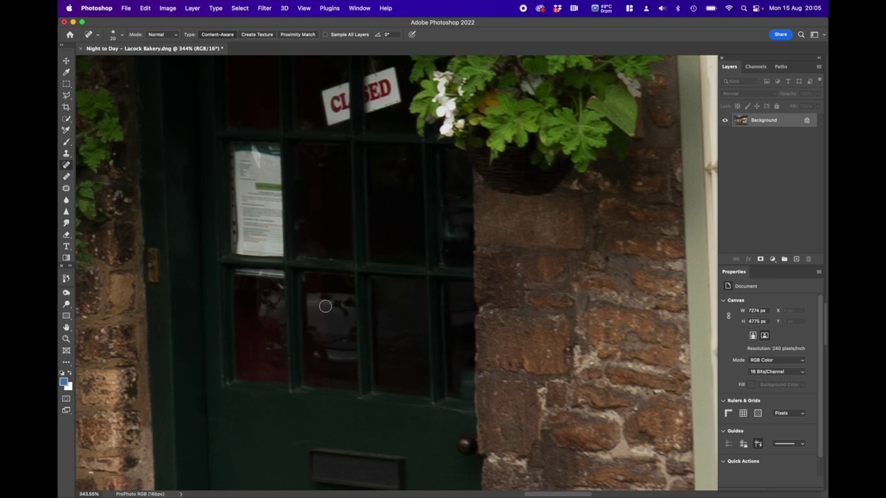
pyautogui.moveTo(238, 272)
pyautogui.mouseDown()
pyautogui.moveTo(281, 275)
pyautogui.moveTo(236, 270)
pyautogui.mouseUp()
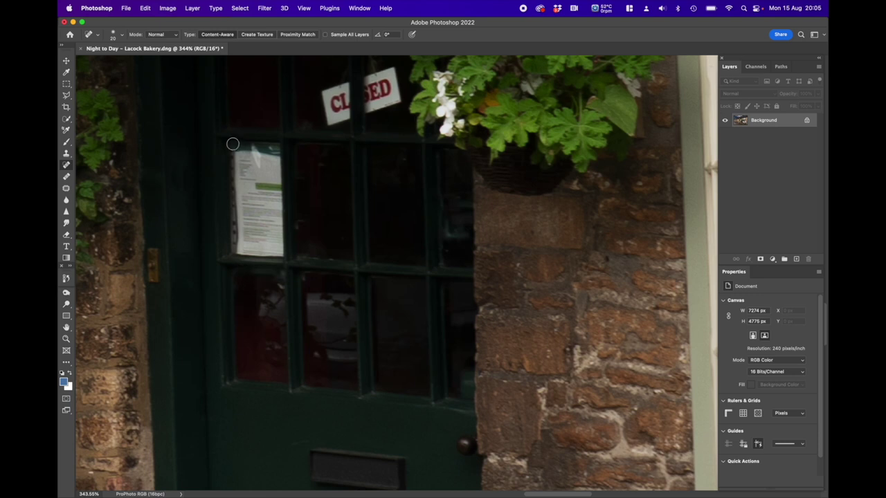
# Try to remove the white paper notice from the green door's glass pane with the Spot Healing Brush.
pyautogui.moveTo(231, 144)
pyautogui.mouseDown()
pyautogui.moveTo(275, 146)
pyautogui.moveTo(278, 244)
pyautogui.moveTo(279, 158)
pyautogui.moveTo(279, 249)
pyautogui.moveTo(268, 255)
pyautogui.moveTo(233, 253)
pyautogui.moveTo(231, 157)
pyautogui.moveTo(271, 156)
pyautogui.moveTo(265, 247)
pyautogui.moveTo(238, 234)
pyautogui.moveTo(235, 164)
pyautogui.moveTo(261, 158)
pyautogui.moveTo(259, 247)
pyautogui.moveTo(241, 216)
pyautogui.moveTo(243, 164)
pyautogui.moveTo(258, 163)
pyautogui.moveTo(259, 232)
pyautogui.moveTo(246, 240)
pyautogui.moveTo(246, 187)
pyautogui.moveTo(253, 173)
pyautogui.moveTo(254, 234)
pyautogui.mouseUp()
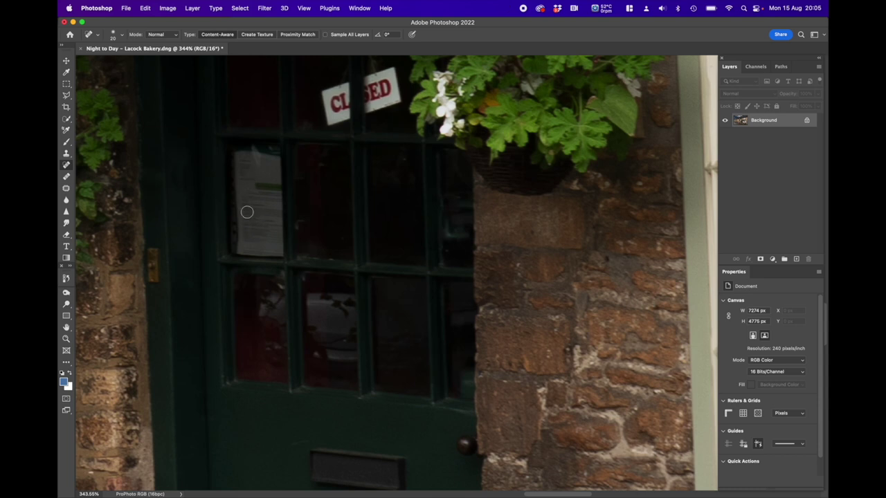
pyautogui.moveTo(257, 149); pyautogui.dragTo(303, 209)
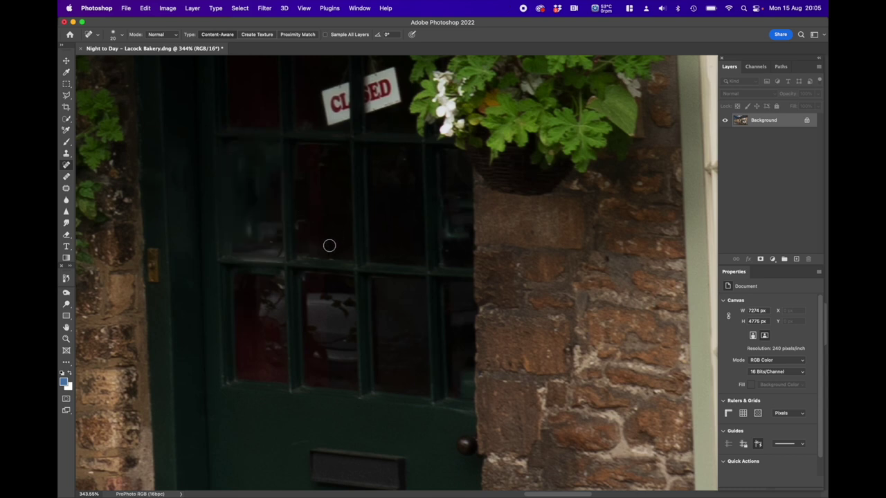
pyautogui.moveTo(243, 256); pyautogui.dragTo(270, 256)
pyautogui.press('super+z')
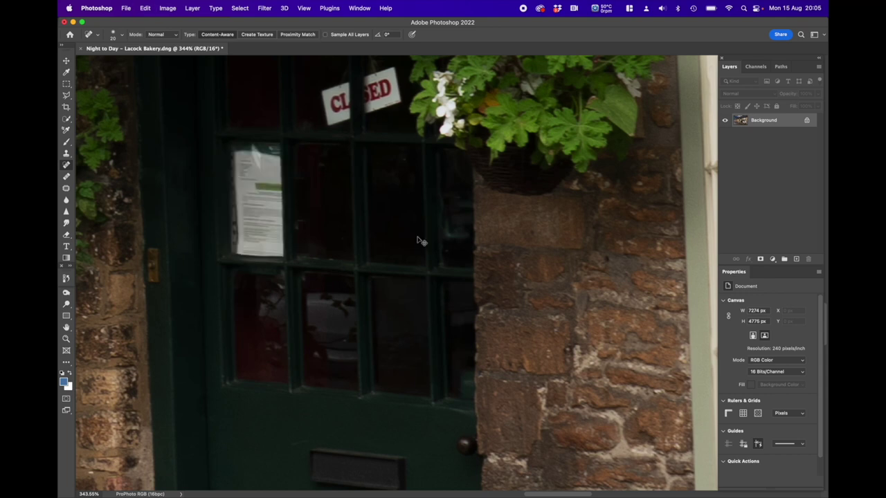
# Clone dark glass and door frame over the white paper notice on the green door with the Clone Stamp at brush size 50.
pyautogui.click(66, 156)
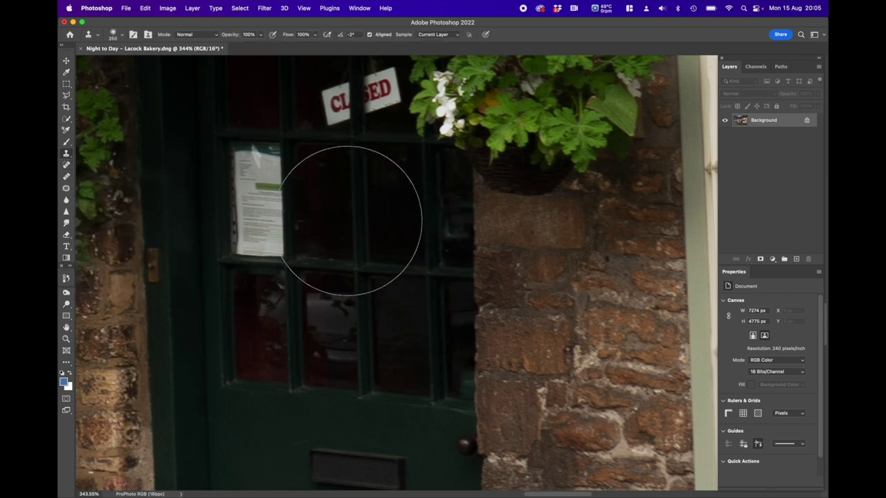
pyautogui.press('[')
pyautogui.press('[')
pyautogui.press('[')
pyautogui.press('[')
pyautogui.press('[')
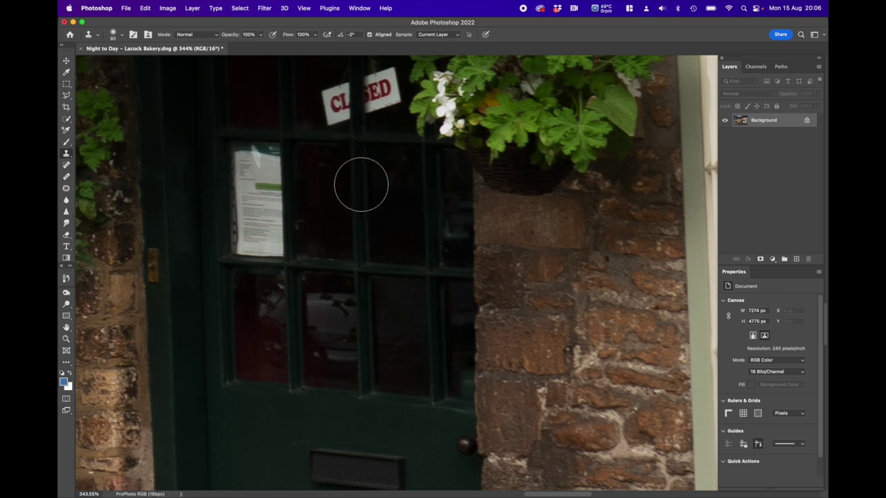
pyautogui.press('[')
pyautogui.press('[')
pyautogui.press('[')
pyautogui.press('[')
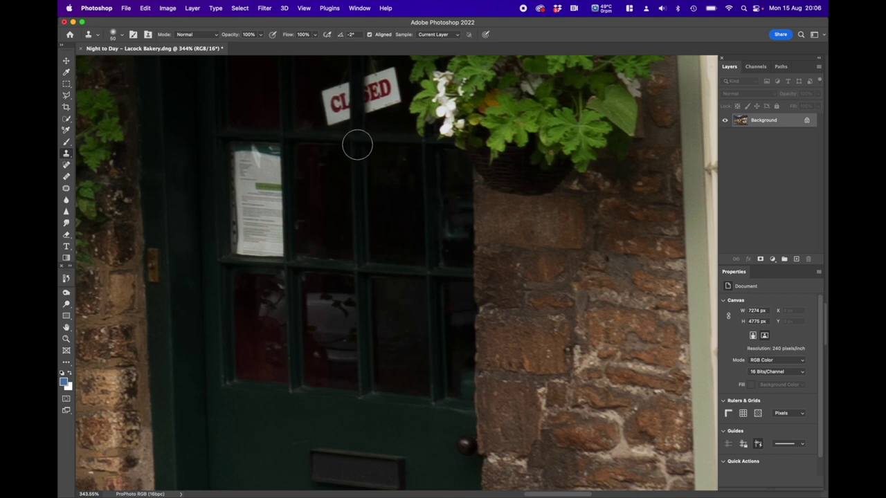
pyautogui.keyDown('alt'); pyautogui.click(357, 144); pyautogui.keyUp('alt')
pyautogui.moveTo(280, 168); pyautogui.dragTo(260, 170)
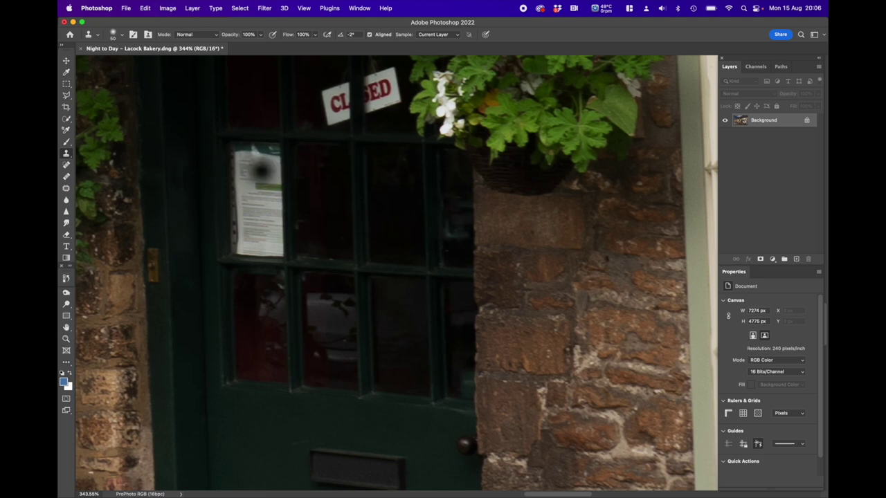
pyautogui.hscroll(2, 261, 169)
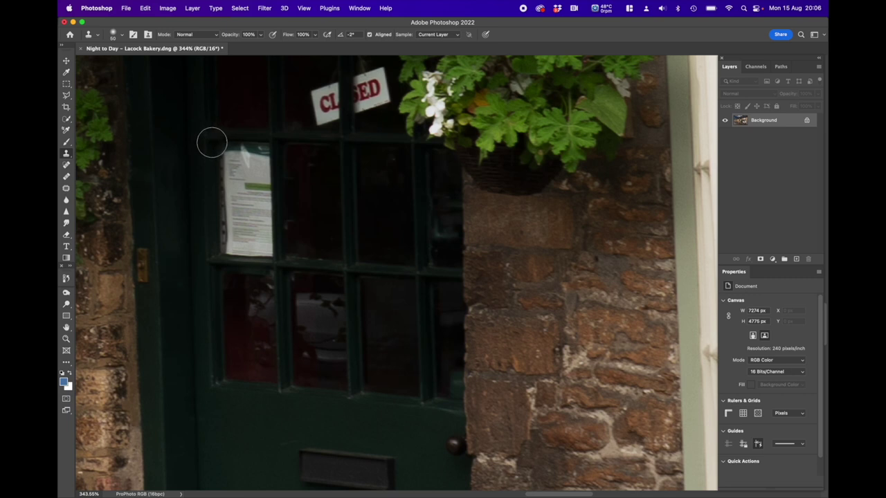
pyautogui.moveTo(211, 143)
pyautogui.mouseDown()
pyautogui.moveTo(260, 146)
pyautogui.moveTo(266, 253)
pyautogui.moveTo(214, 246)
pyautogui.moveTo(222, 156)
pyautogui.moveTo(250, 160)
pyautogui.moveTo(250, 226)
pyautogui.moveTo(235, 239)
pyautogui.moveTo(235, 161)
pyautogui.moveTo(245, 200)
pyautogui.mouseUp()
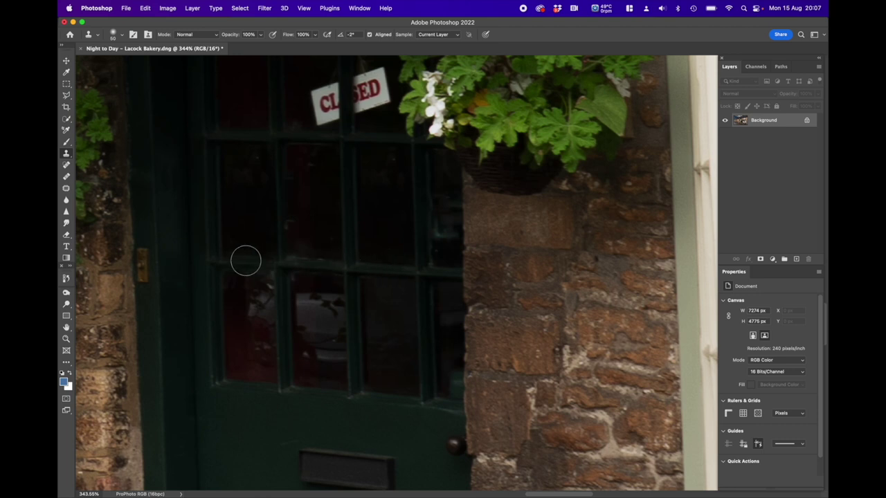
pyautogui.moveTo(246, 260)
pyautogui.mouseDown()
pyautogui.moveTo(229, 259)
pyautogui.moveTo(264, 260)
pyautogui.mouseUp()
pyautogui.moveTo(275, 150); pyautogui.dragTo(280, 246)
# Clone away the car and foliage reflections in the green door's lower panes with the Clone Stamp.
pyautogui.moveTo(343, 273)
pyautogui.mouseDown()
pyautogui.moveTo(339, 362)
pyautogui.moveTo(310, 361)
pyautogui.moveTo(298, 281)
pyautogui.moveTo(309, 284)
pyautogui.moveTo(314, 339)
pyautogui.moveTo(324, 294)
pyautogui.moveTo(327, 366)
pyautogui.moveTo(306, 371)
pyautogui.moveTo(319, 373)
pyautogui.moveTo(317, 339)
pyautogui.mouseUp()
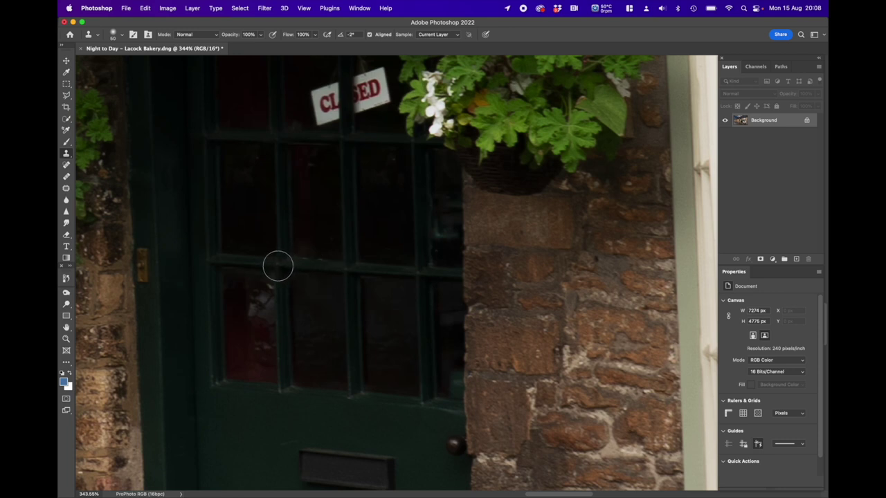
pyautogui.moveTo(277, 266)
pyautogui.mouseDown()
pyautogui.moveTo(277, 281)
pyautogui.moveTo(277, 273)
pyautogui.moveTo(239, 284)
pyautogui.moveTo(267, 311)
pyautogui.moveTo(271, 357)
pyautogui.moveTo(270, 368)
pyautogui.moveTo(243, 370)
pyautogui.moveTo(240, 320)
pyautogui.moveTo(251, 334)
pyautogui.moveTo(259, 299)
pyautogui.mouseUp()
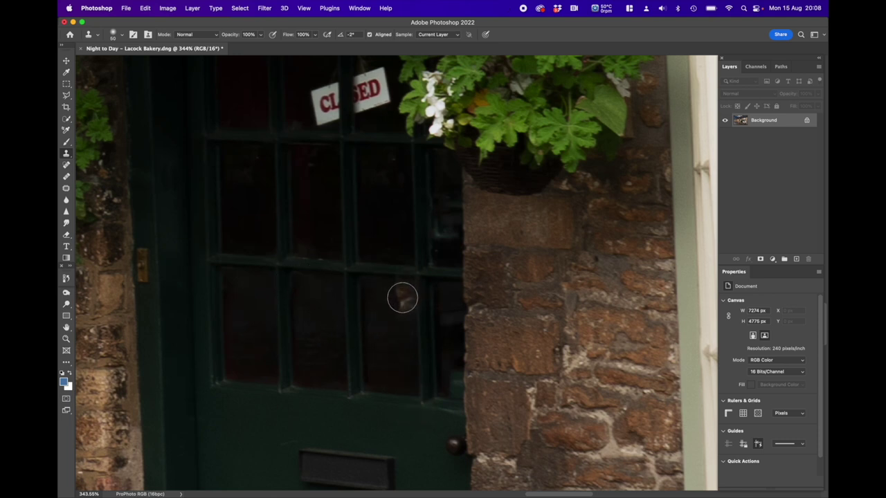
# Remove the vertical cable running down the stone wall to the lamp bracket with the Spot Healing Brush at size 30.
pyautogui.moveTo(372, 261); pyautogui.dragTo(395, 401)
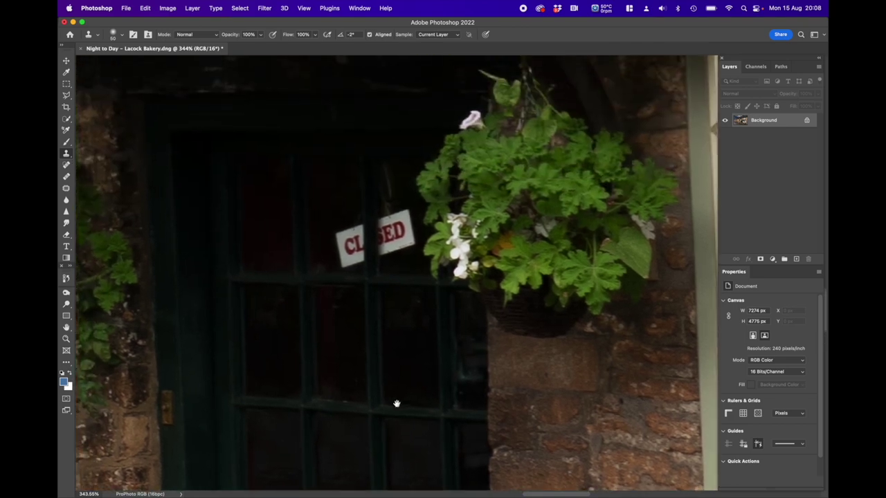
pyautogui.moveTo(378, 225); pyautogui.dragTo(431, 327)
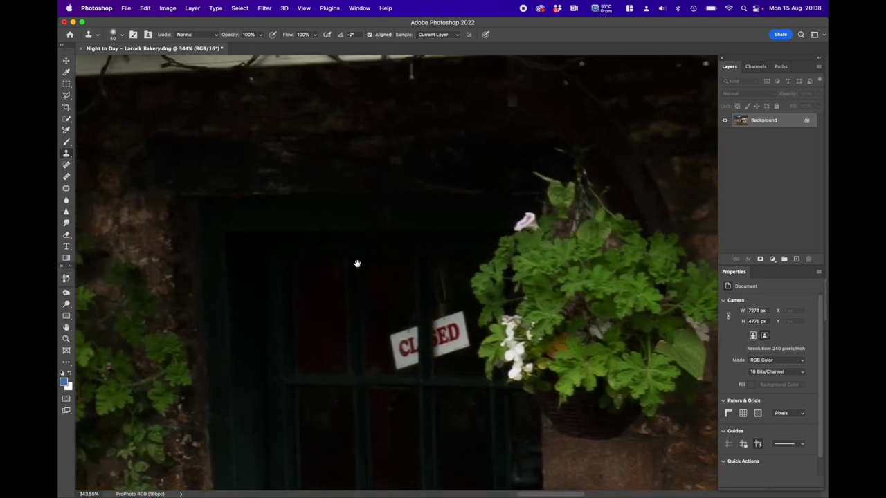
pyautogui.moveTo(357, 263); pyautogui.dragTo(445, 362)
pyautogui.moveTo(425, 322); pyautogui.dragTo(609, 278)
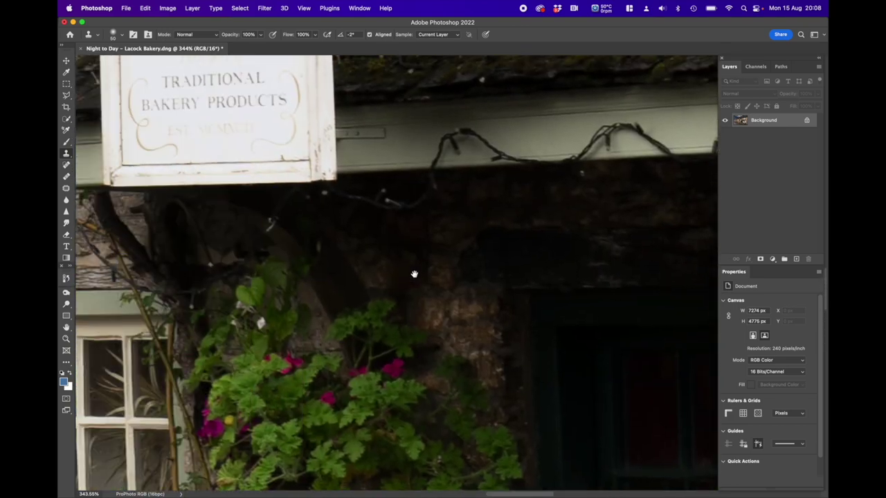
pyautogui.moveTo(414, 274); pyautogui.dragTo(510, 290)
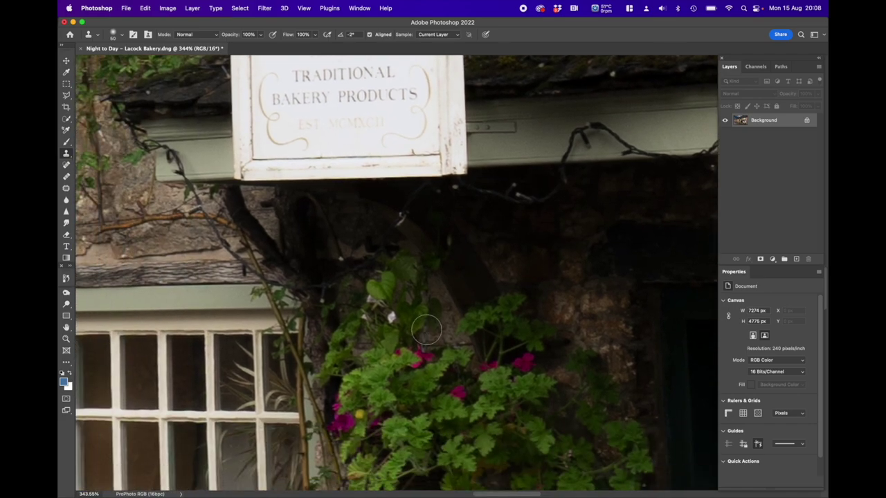
pyautogui.scroll(-10, 426, 330)
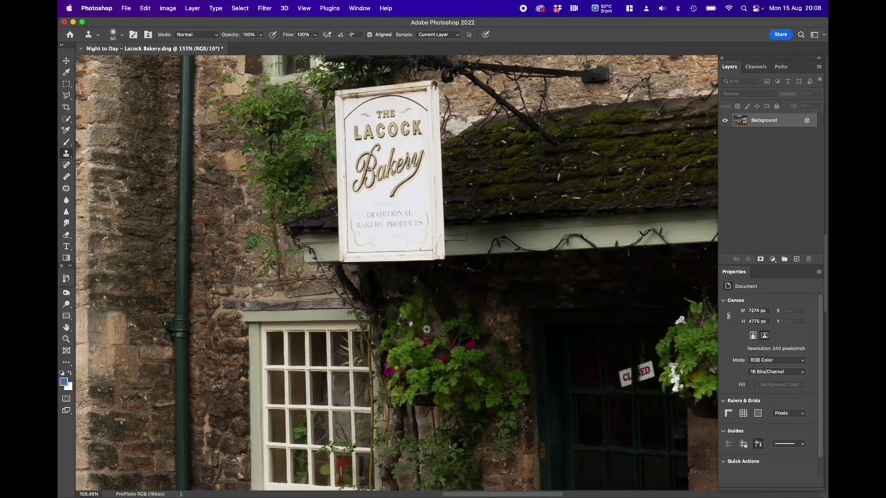
pyautogui.scroll(5, 426, 330)
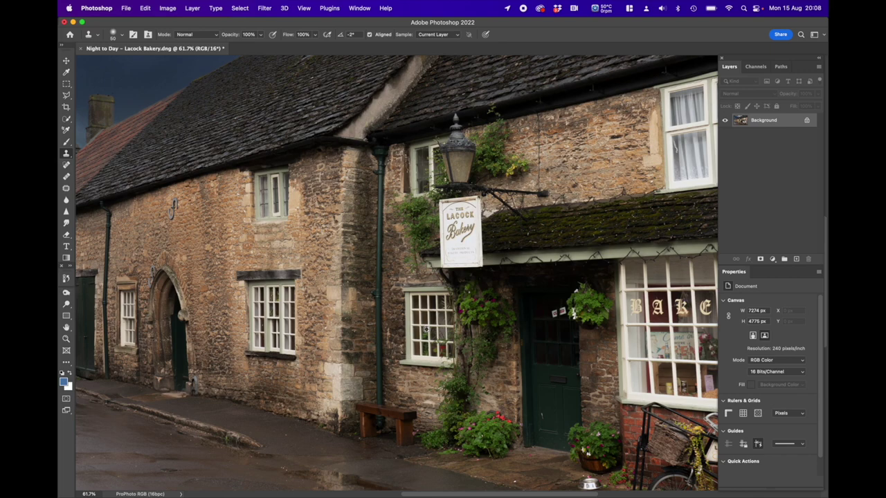
pyautogui.scroll(-3, 426, 330)
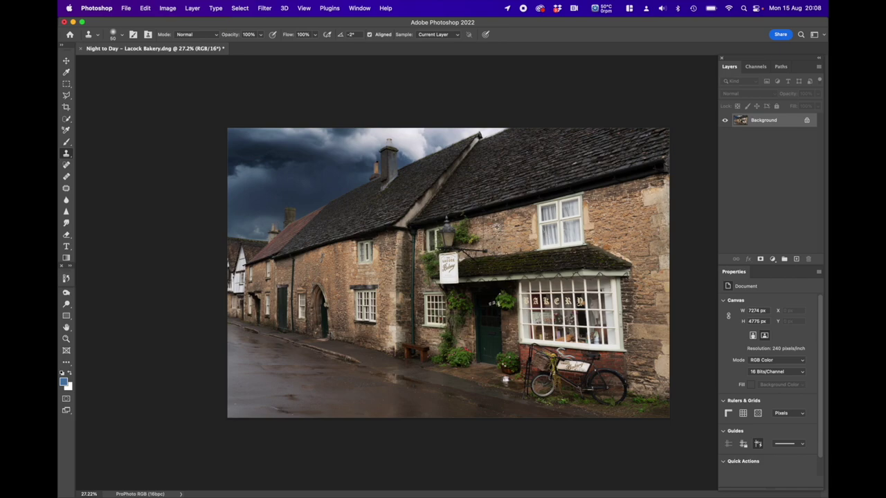
pyautogui.scroll(8, 487, 236)
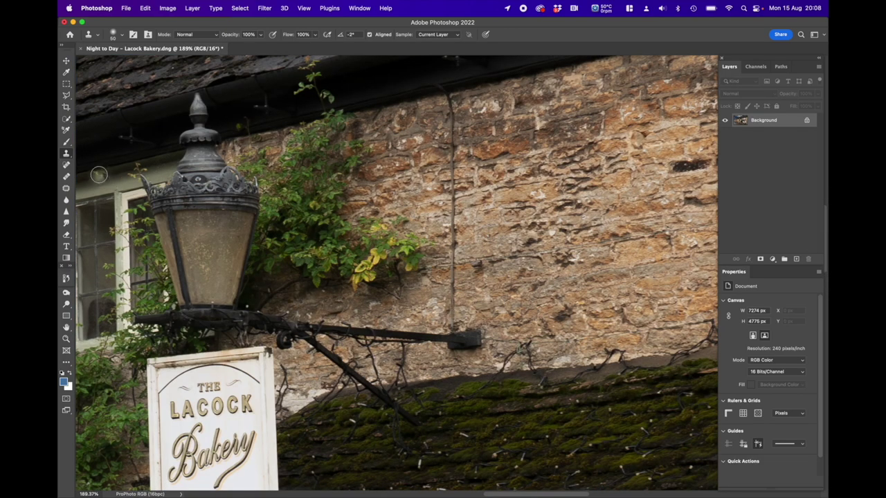
pyautogui.click(67, 166)
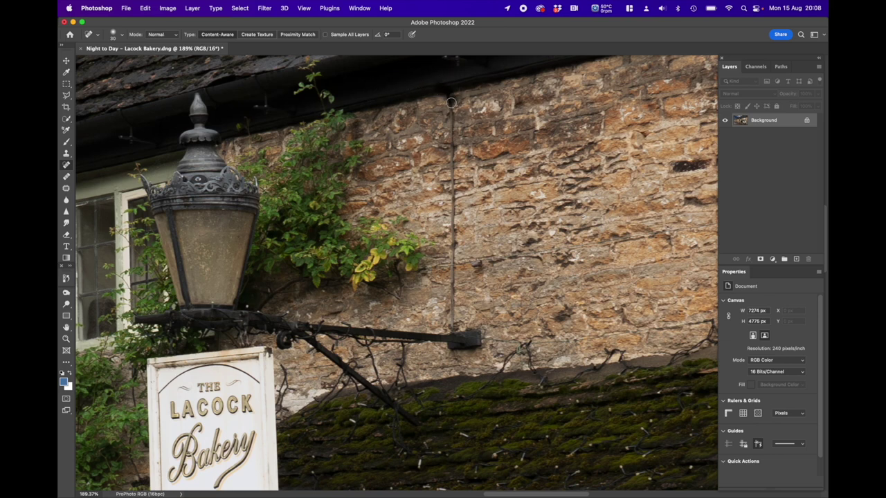
pyautogui.moveTo(444, 91); pyautogui.dragTo(451, 115)
pyautogui.keyDown('shift'); pyautogui.click(454, 327); pyautogui.keyUp('shift')
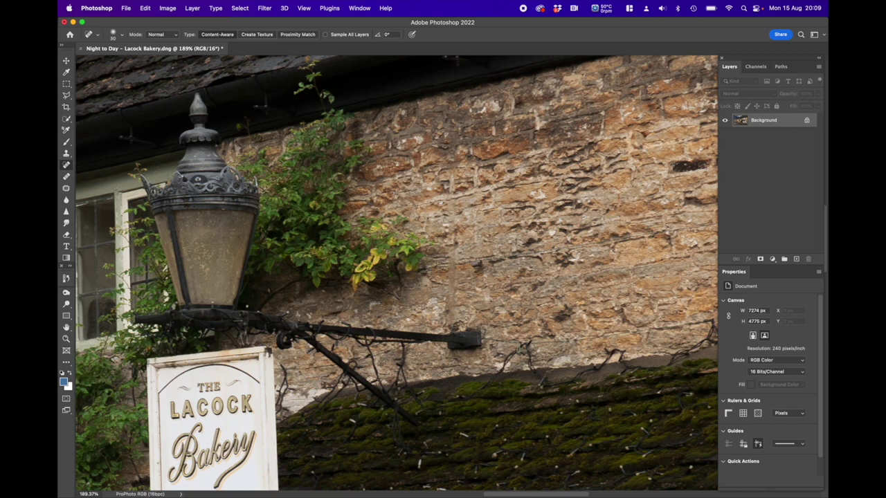
pyautogui.moveTo(455, 271); pyautogui.dragTo(453, 292)
pyautogui.click(449, 290)
pyautogui.click(447, 303)
pyautogui.click(452, 264)
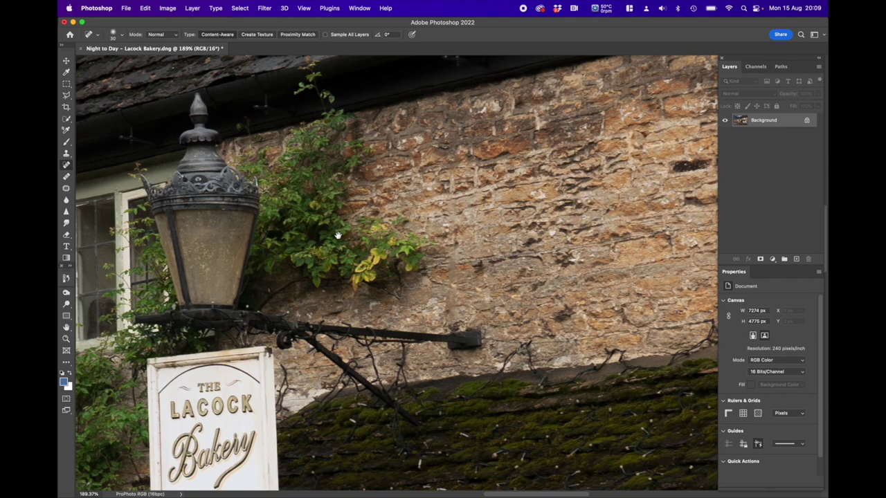
# Close the retouched bakery photo with its changes saved and switch to Lightroom Classic.
pyautogui.moveTo(337, 235); pyautogui.dragTo(567, 228)
pyautogui.moveTo(374, 264); pyautogui.dragTo(477, 182)
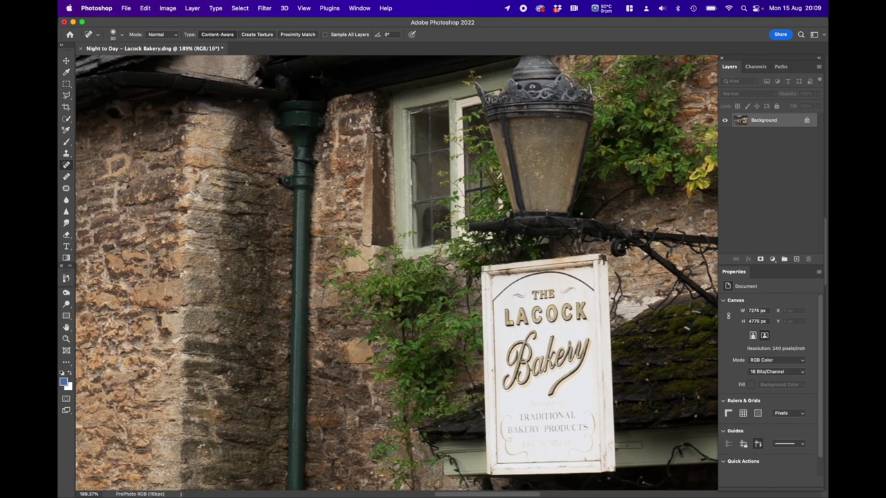
pyautogui.scroll(-5, 420, 265)
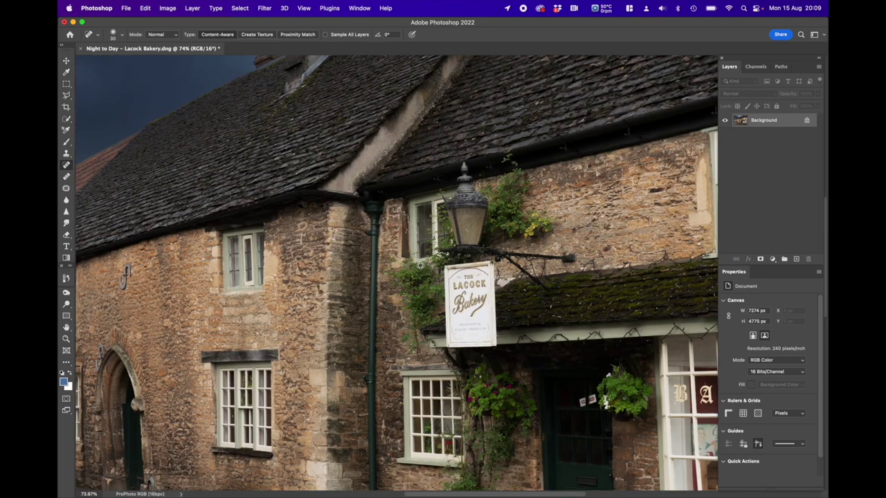
pyautogui.scroll(-3, 420, 265)
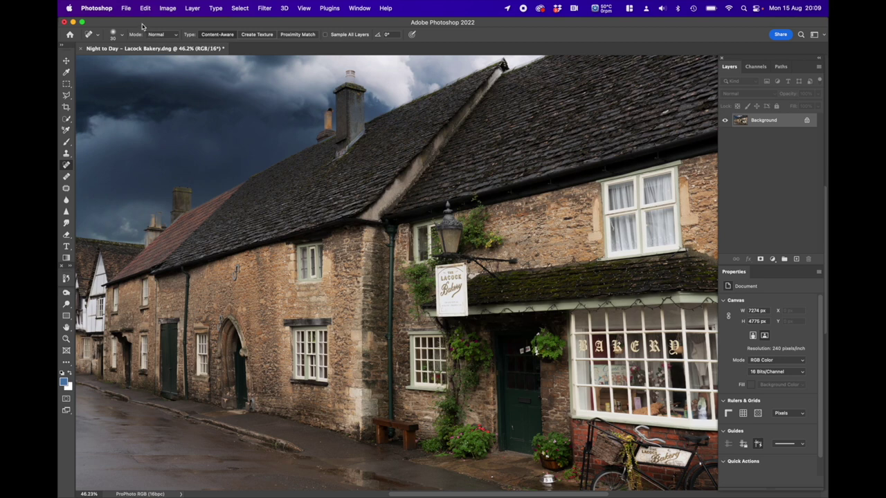
pyautogui.click(127, 10)
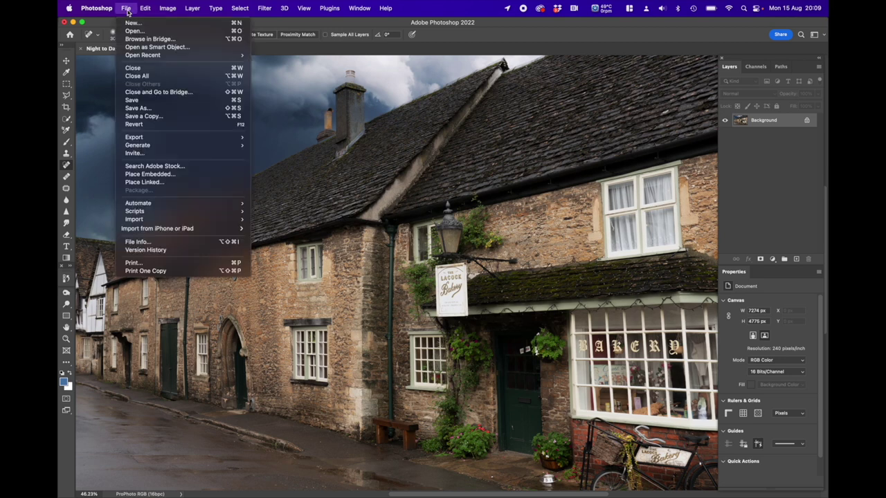
pyautogui.click(131, 69)
pyautogui.click(431, 191)
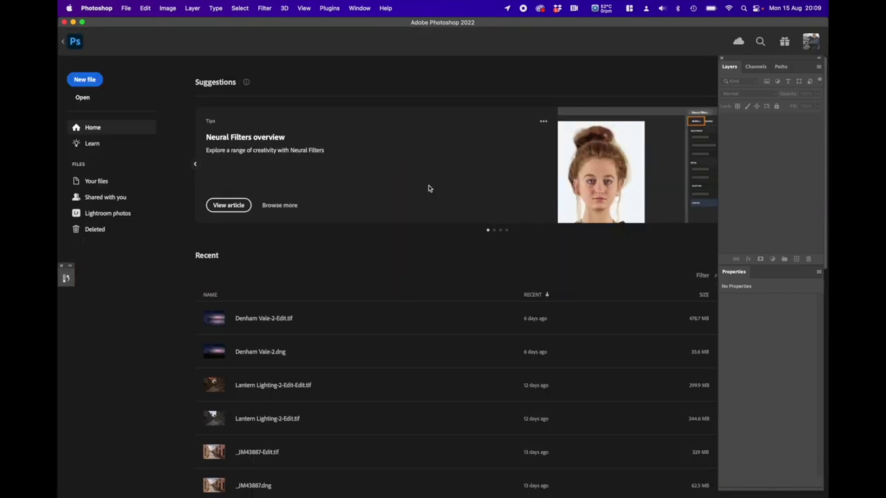
pyautogui.click(575, 488)
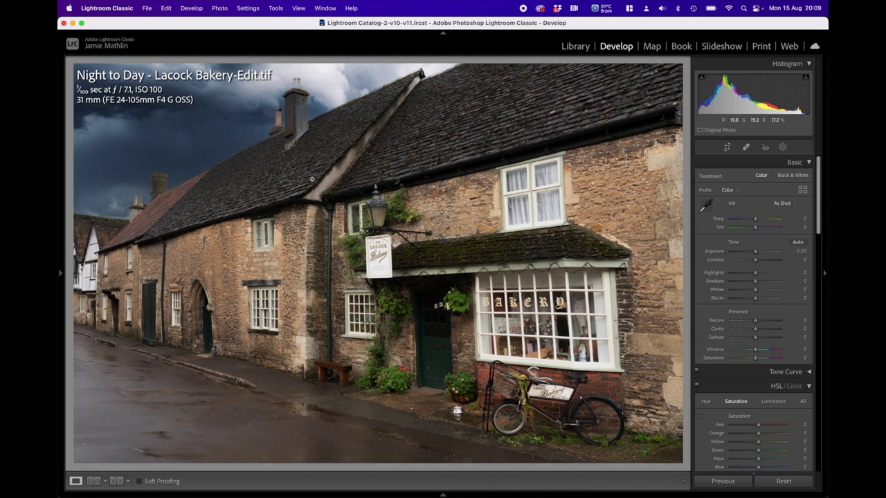
# Straighten the verticals with Guided Upright, drawing guides along the bay window's outer edge and the far building's drainpipe.
pyautogui.moveTo(60, 274)
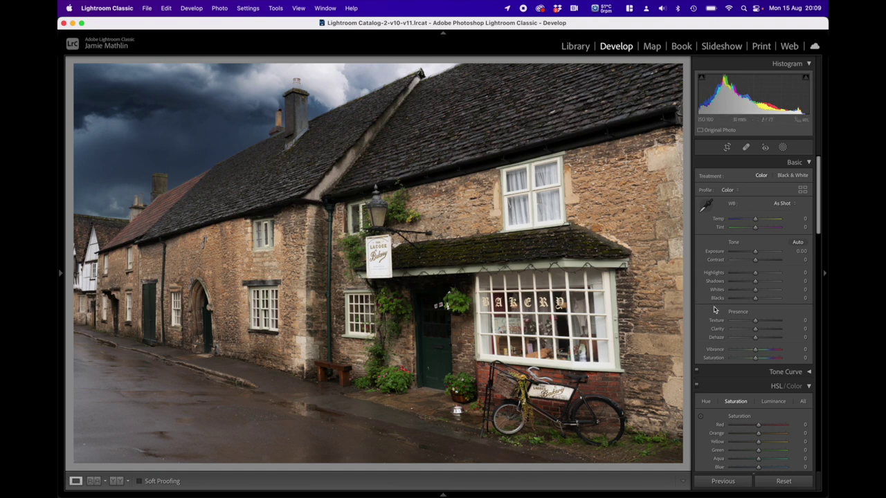
pyautogui.scroll(-10, 745, 317)
pyautogui.scroll(-8, 746, 316)
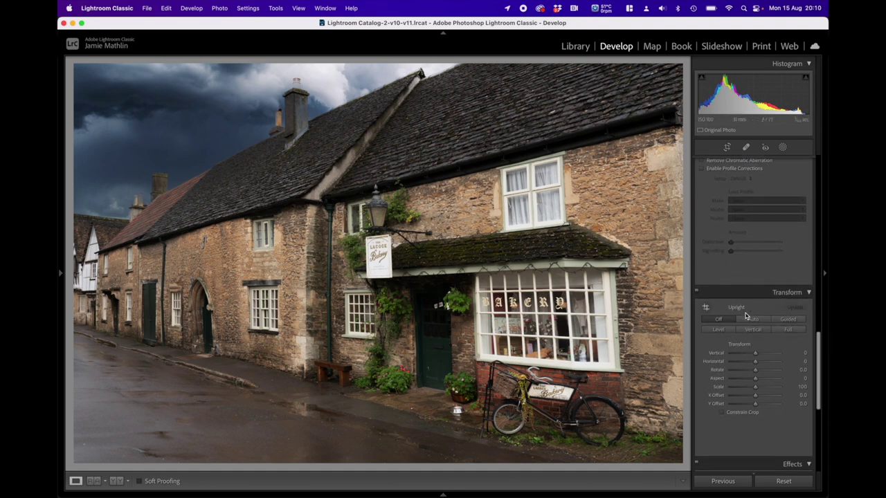
pyautogui.click(786, 305)
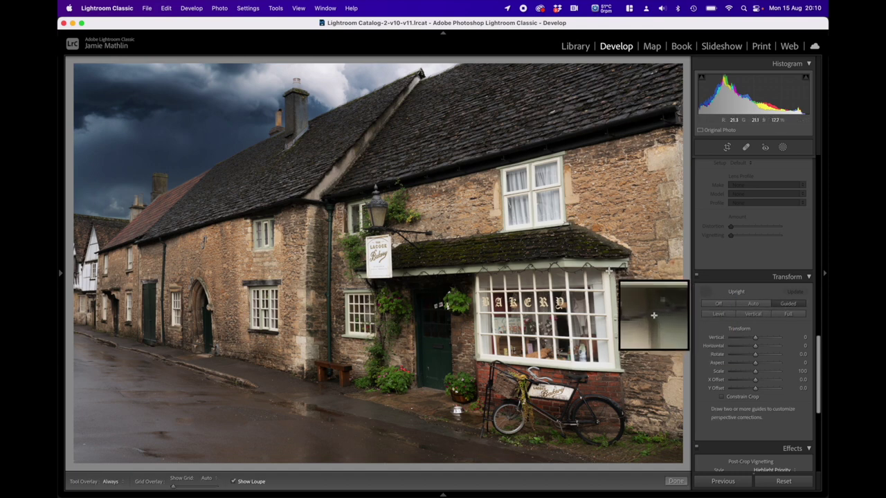
pyautogui.moveTo(608, 270)
pyautogui.mouseDown()
pyautogui.moveTo(624, 325)
pyautogui.moveTo(614, 365)
pyautogui.mouseUp()
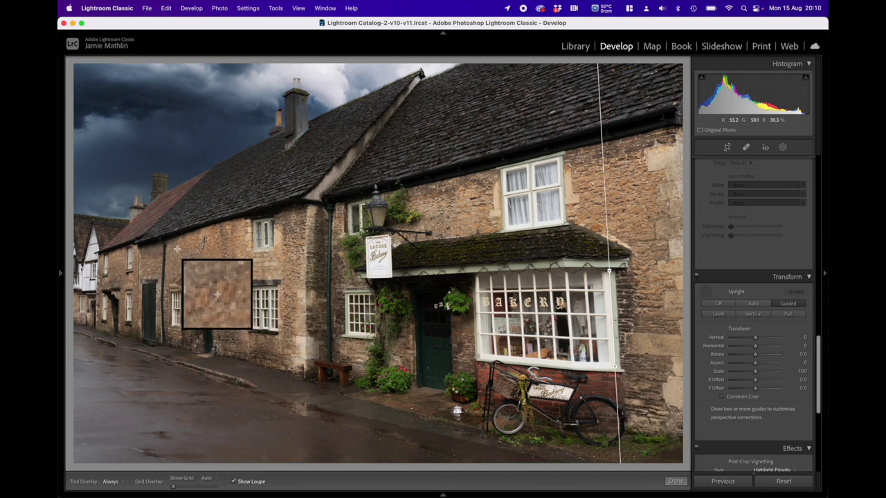
pyautogui.moveTo(165, 244); pyautogui.dragTo(160, 308)
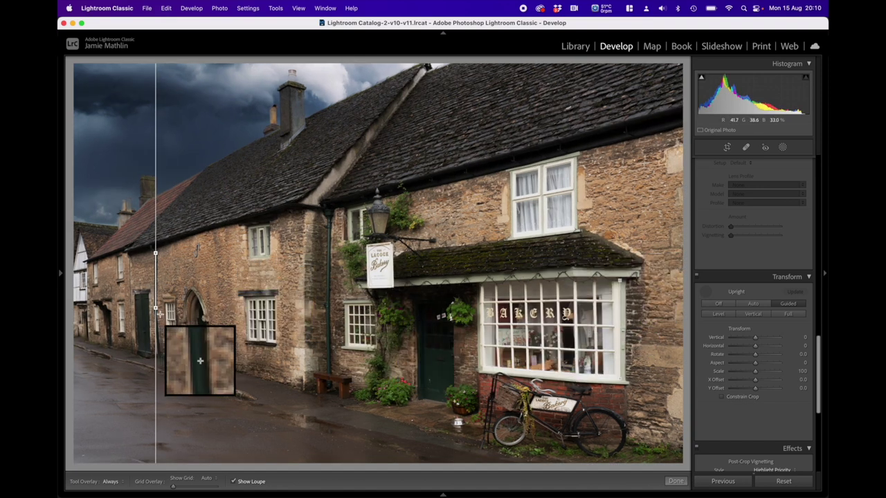
pyautogui.moveTo(156, 308); pyautogui.dragTo(157, 308)
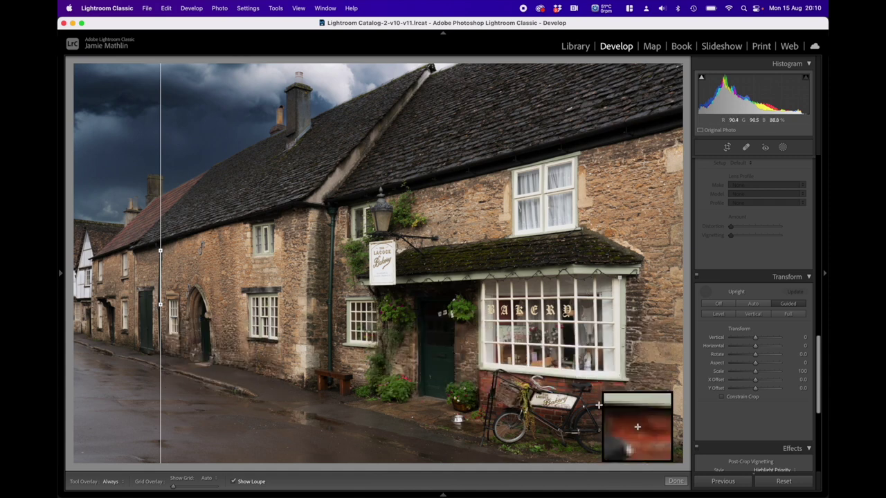
pyautogui.click(675, 481)
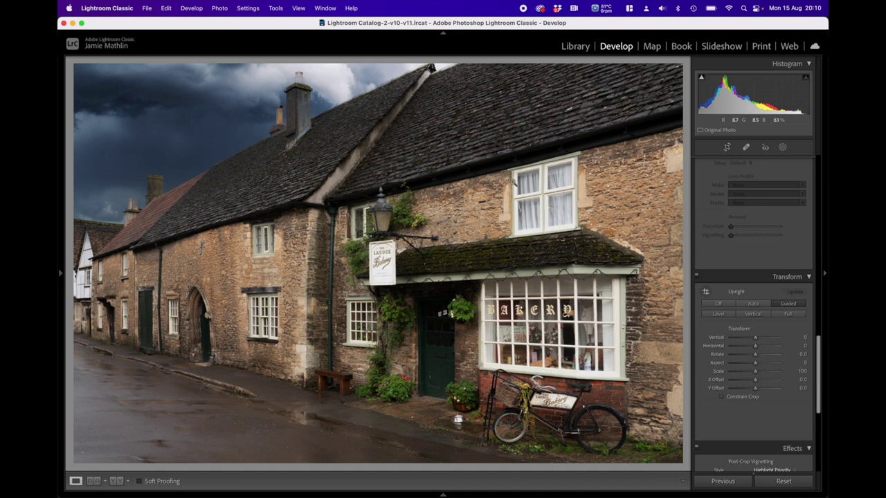
# Darken the whole photo by setting Exposure to -2.50.
pyautogui.scroll(10, 718, 267)
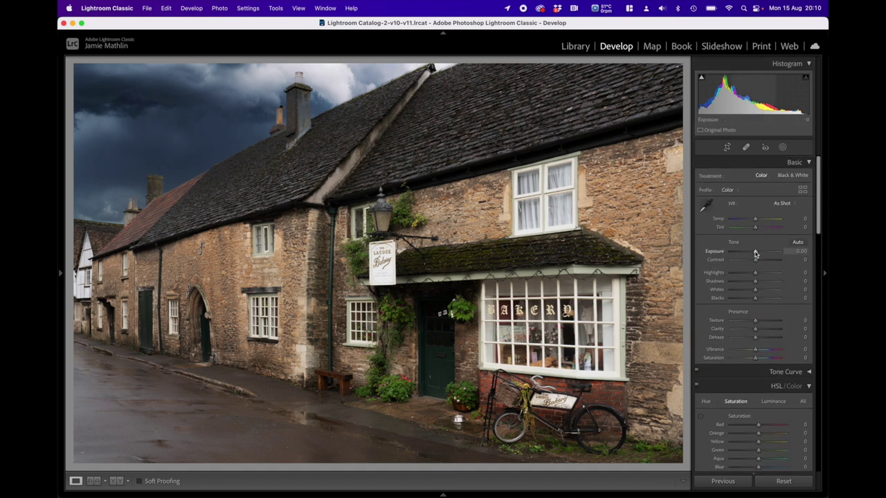
pyautogui.moveTo(755, 253); pyautogui.dragTo(742, 254)
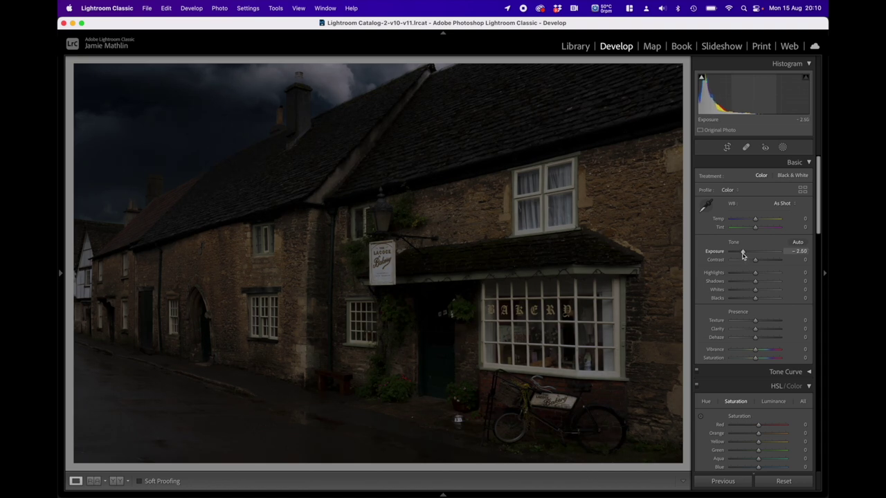
pyautogui.moveTo(742, 255); pyautogui.dragTo(743, 255)
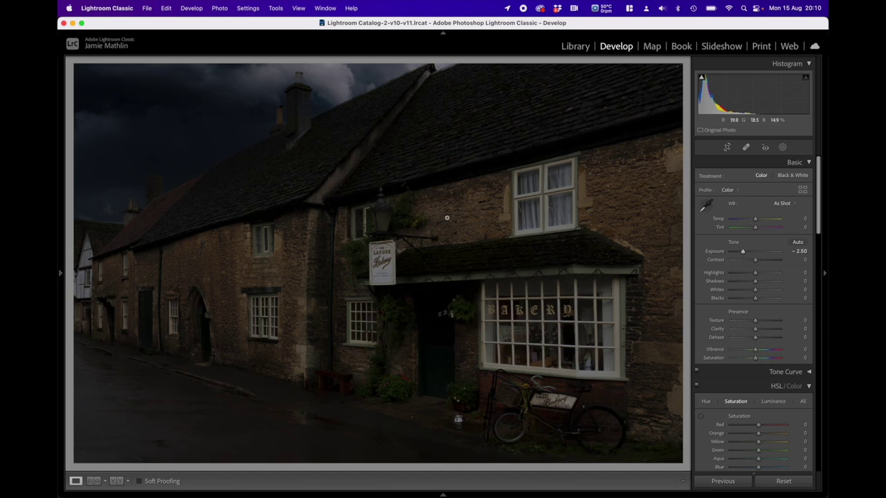
# Add a radial gradient mask around the street lamp and raise its Exposure to 4.00.
pyautogui.click(781, 149)
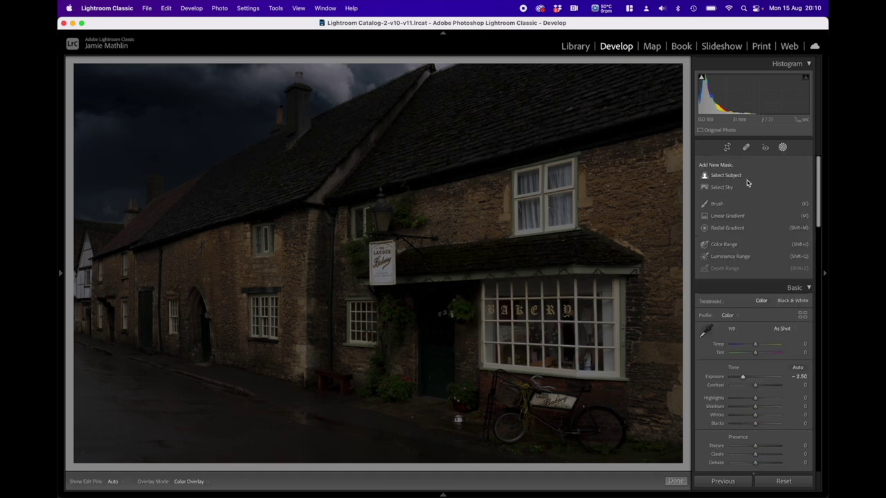
pyautogui.click(726, 228)
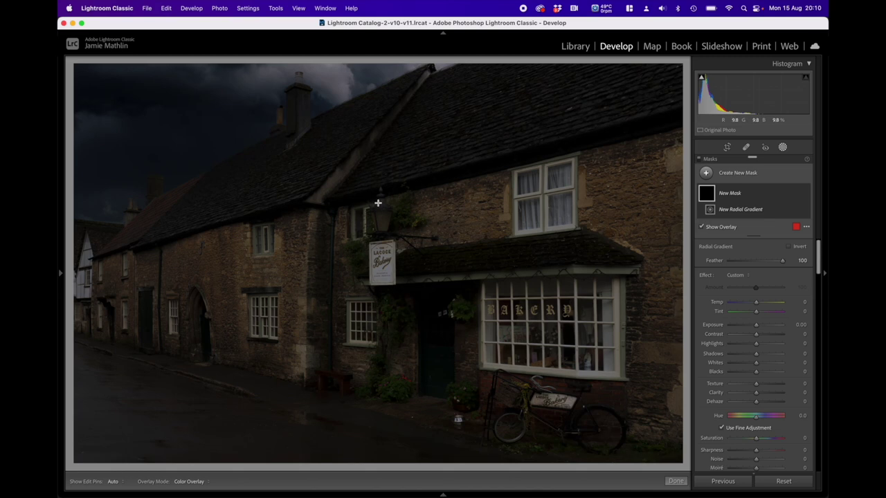
pyautogui.moveTo(378, 203); pyautogui.dragTo(397, 233)
pyautogui.moveTo(377, 201); pyautogui.dragTo(362, 218)
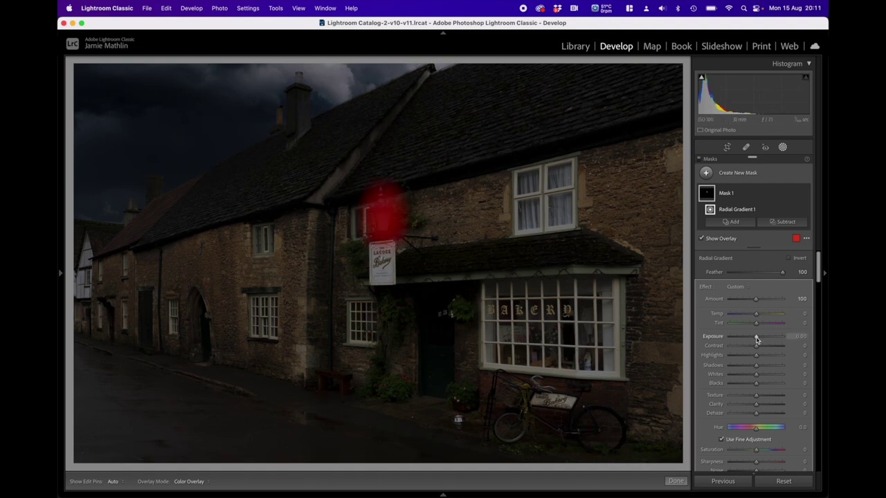
pyautogui.moveTo(756, 336); pyautogui.dragTo(819, 339)
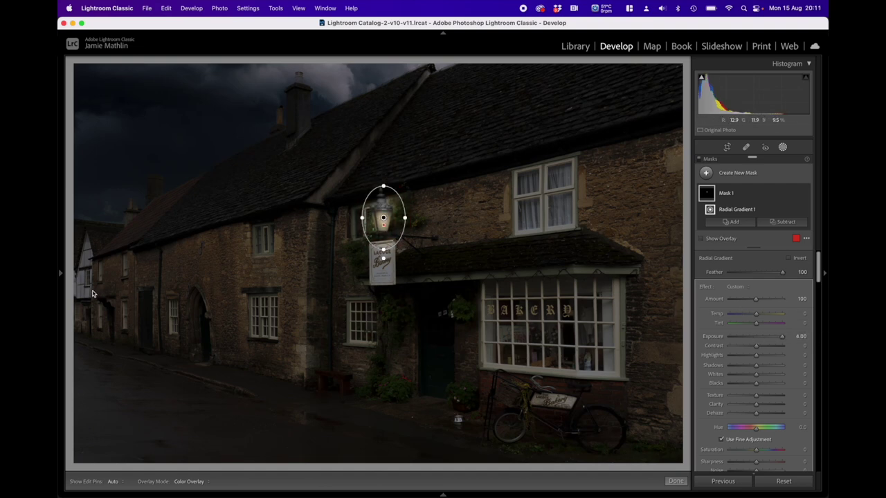
# Shift the radial gradient slightly so it is centred on the street lamp, checking it at 100% magnification.
pyautogui.moveTo(72, 277)
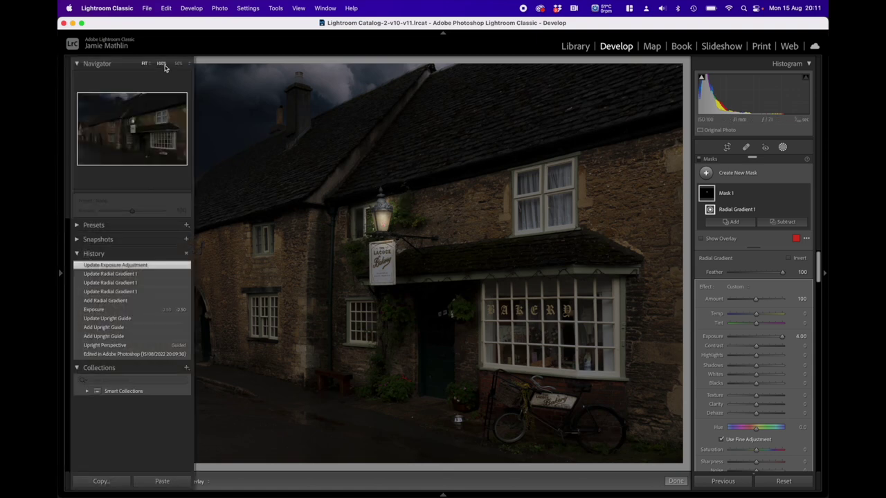
pyautogui.click(161, 64)
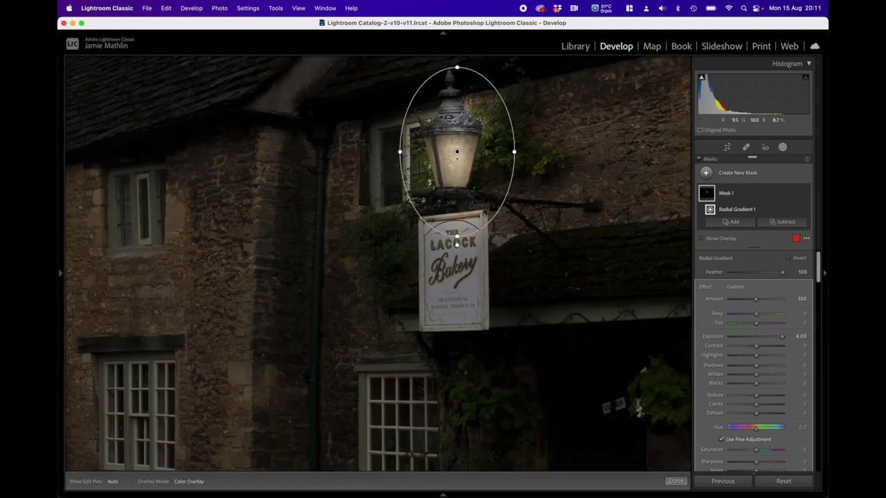
pyautogui.moveTo(414, 193); pyautogui.dragTo(333, 310)
pyautogui.moveTo(334, 276); pyautogui.dragTo(366, 278)
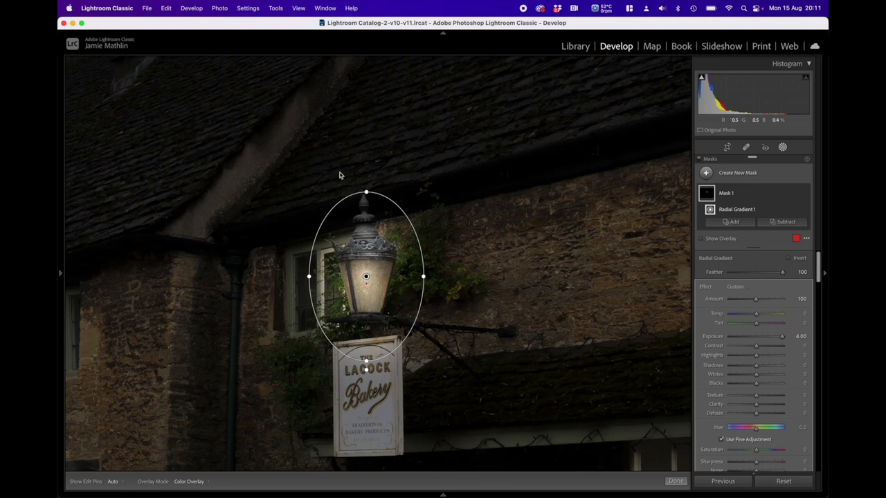
# Add a subtracting brush to the lamp mask and set its Flow to 100.
pyautogui.moveTo(63, 269)
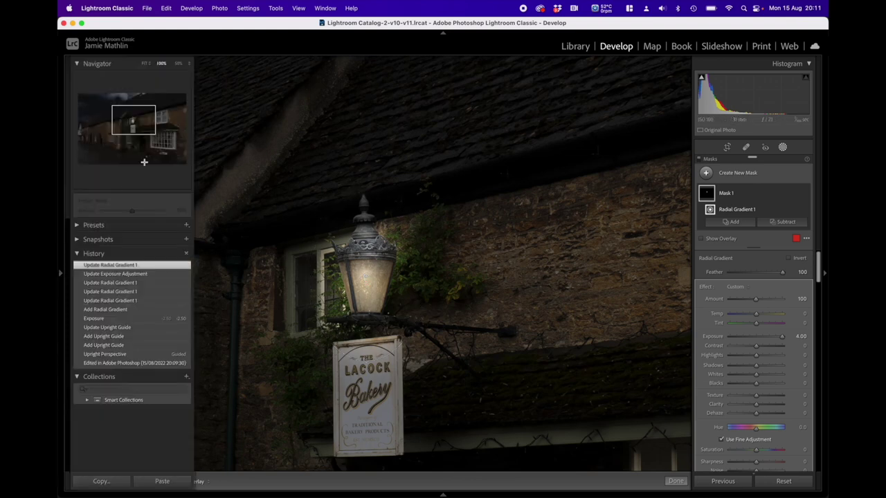
pyautogui.click(190, 64)
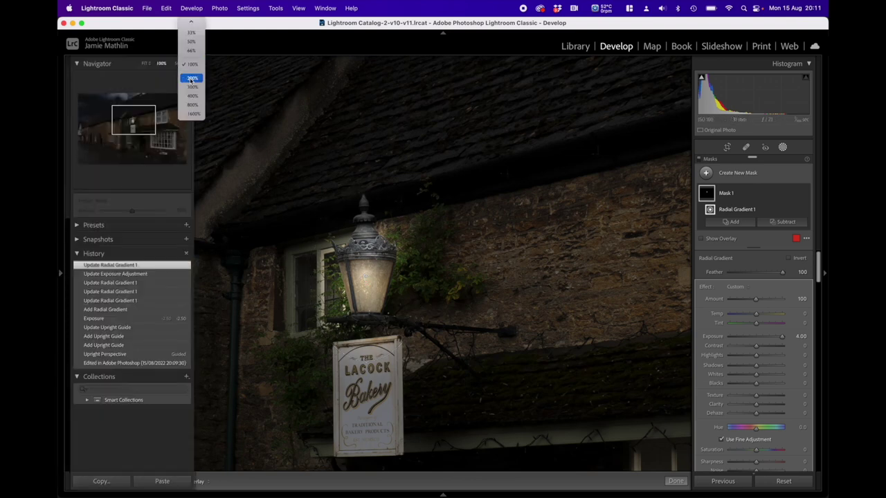
pyautogui.click(192, 92)
pyautogui.moveTo(344, 259); pyautogui.dragTo(440, 226)
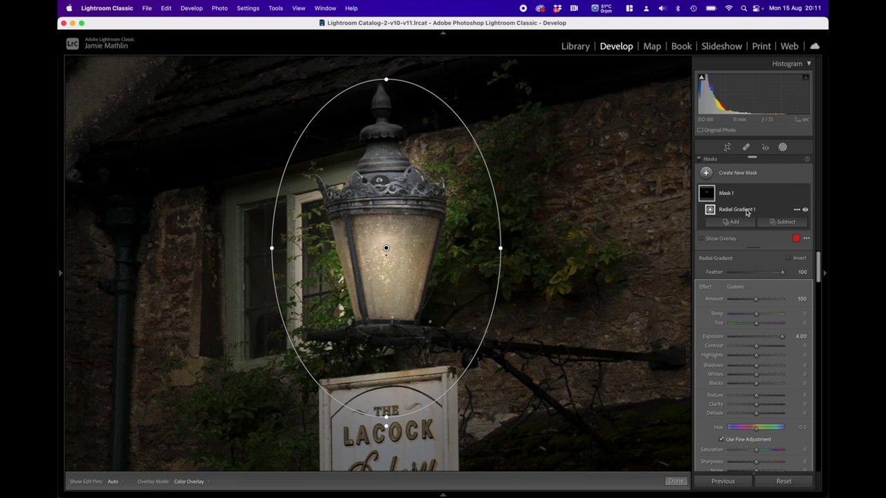
pyautogui.click(784, 222)
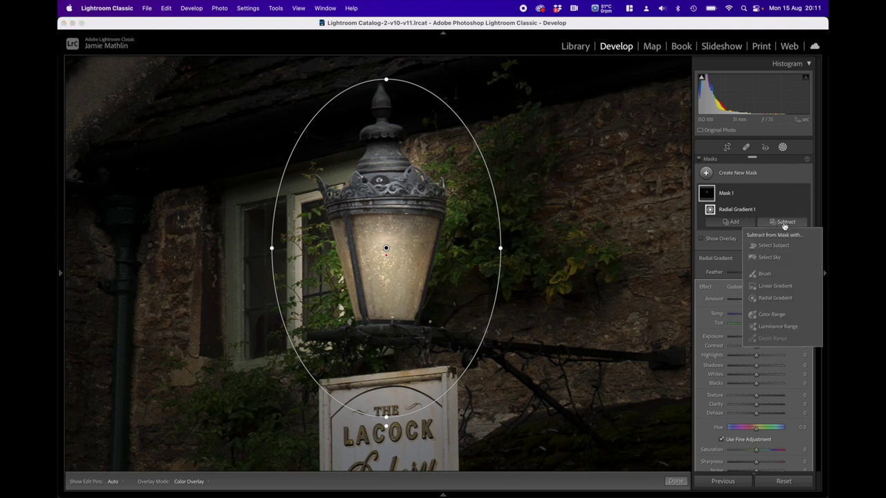
pyautogui.click(763, 274)
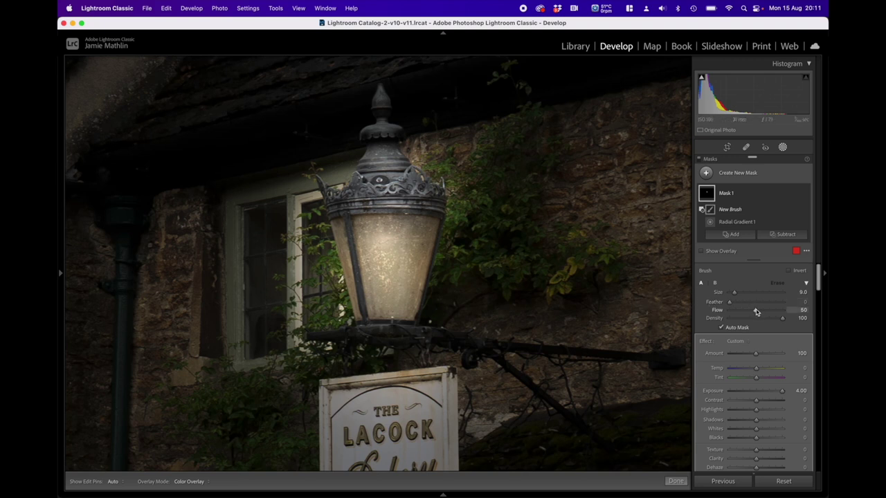
pyautogui.moveTo(755, 312); pyautogui.dragTo(781, 312)
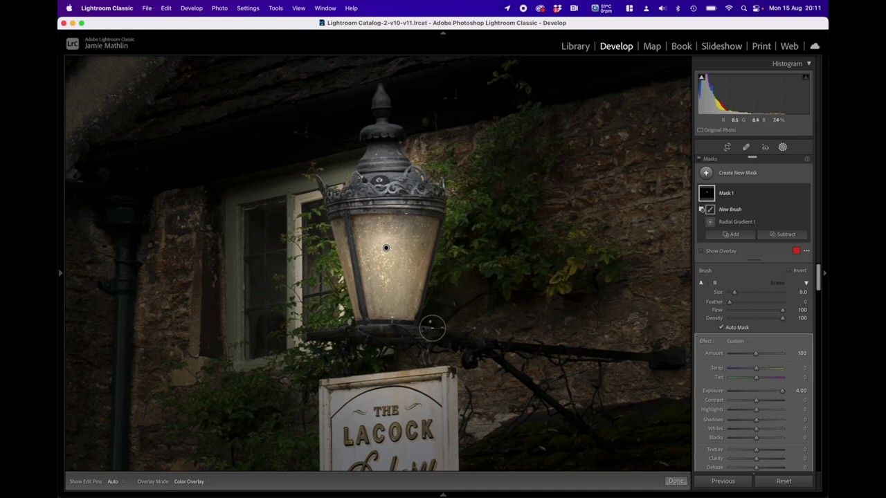
# Subtract the glow from the lamp's ornate metal band, base and glass frame bars, reducing the brush size to 2 for fine parts.
pyautogui.click(429, 328)
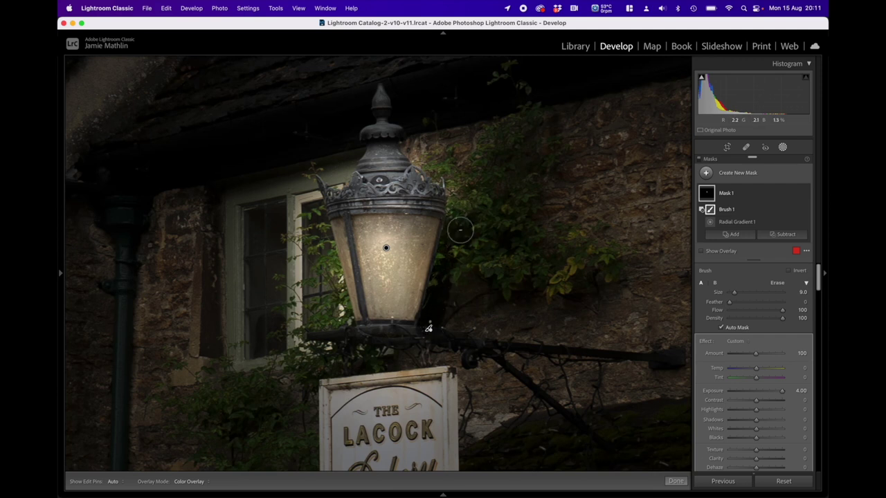
pyautogui.press('h')
pyautogui.moveTo(448, 206)
pyautogui.mouseDown()
pyautogui.moveTo(372, 198)
pyautogui.moveTo(285, 213)
pyautogui.mouseUp()
pyautogui.press('h')
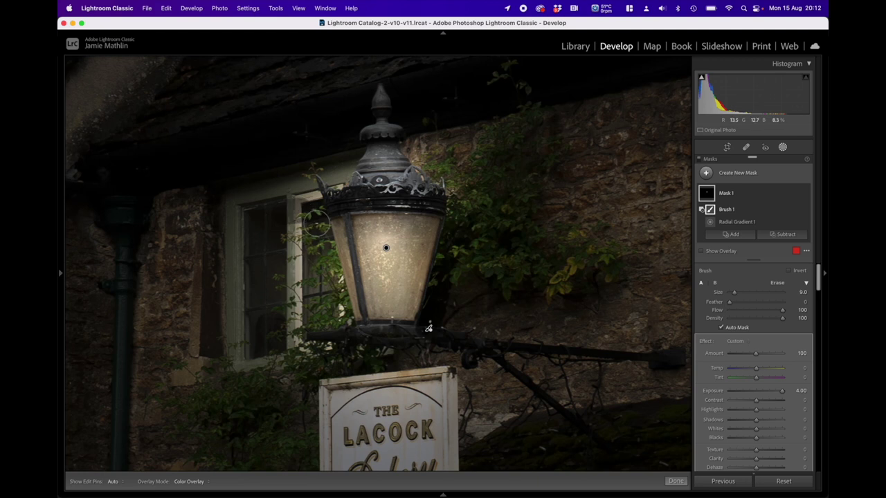
pyautogui.keyDown('shift'); pyautogui.click(344, 326); pyautogui.keyUp('shift')
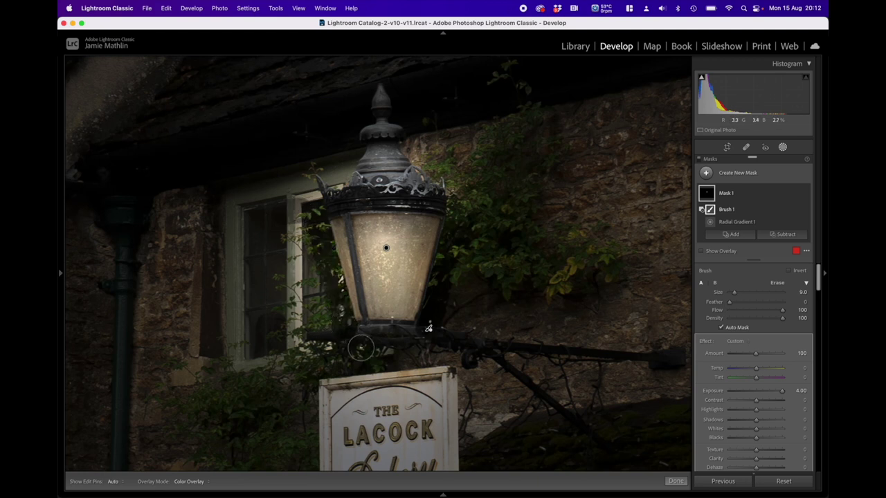
pyautogui.press('h')
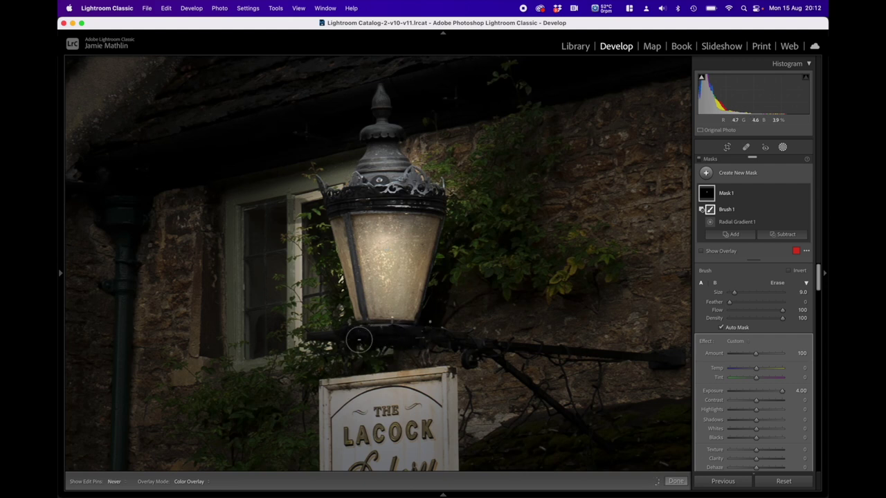
pyautogui.press('h')
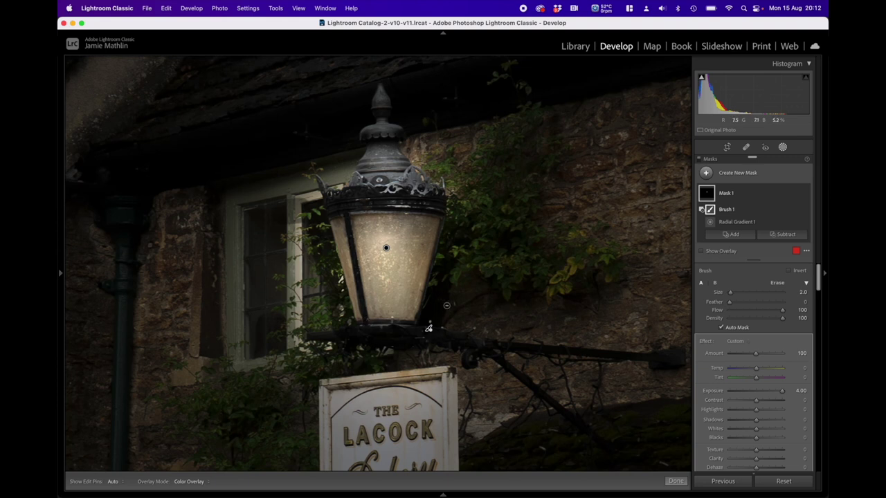
# Enlarge the subtracting brush to size 30 and paint the glow off the lamp's metal top and the surrounding wall and foliage.
pyautogui.scroll(10, 393, 166)
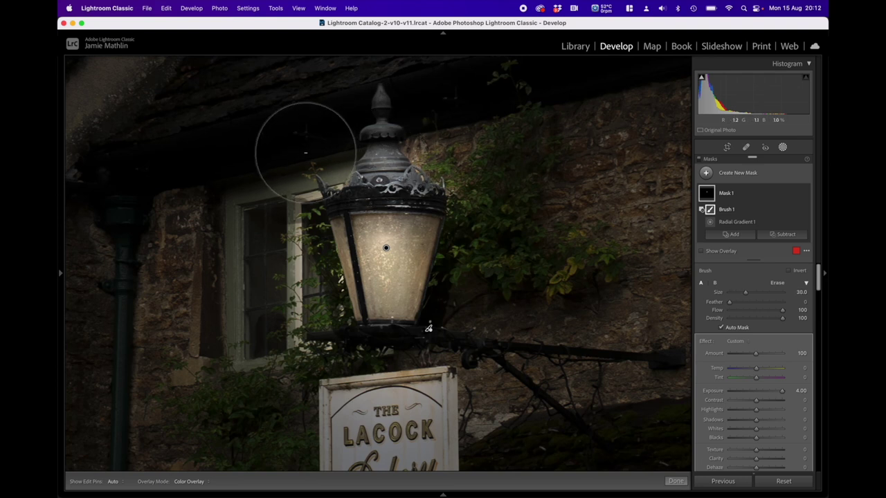
pyautogui.press('h')
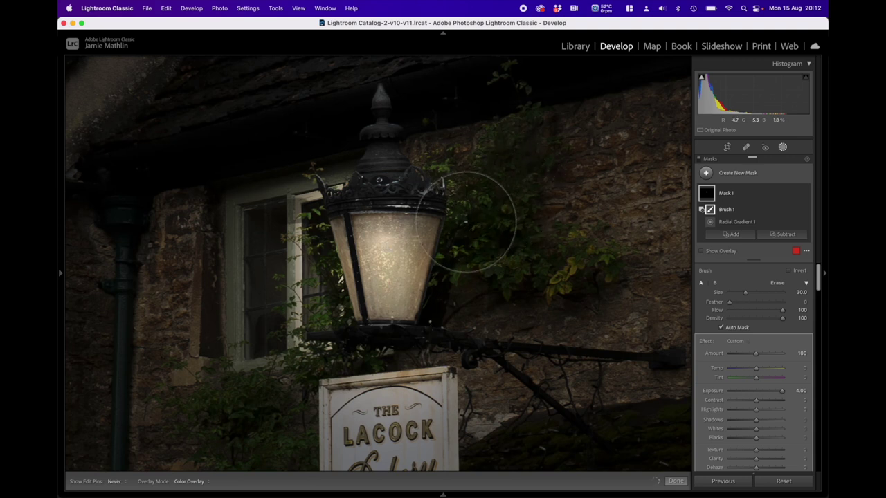
pyautogui.press('h')
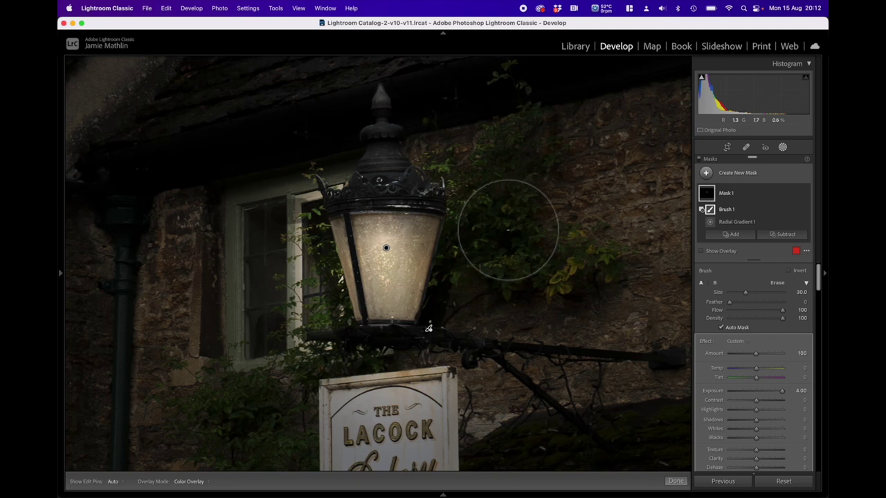
pyautogui.press('super+z')
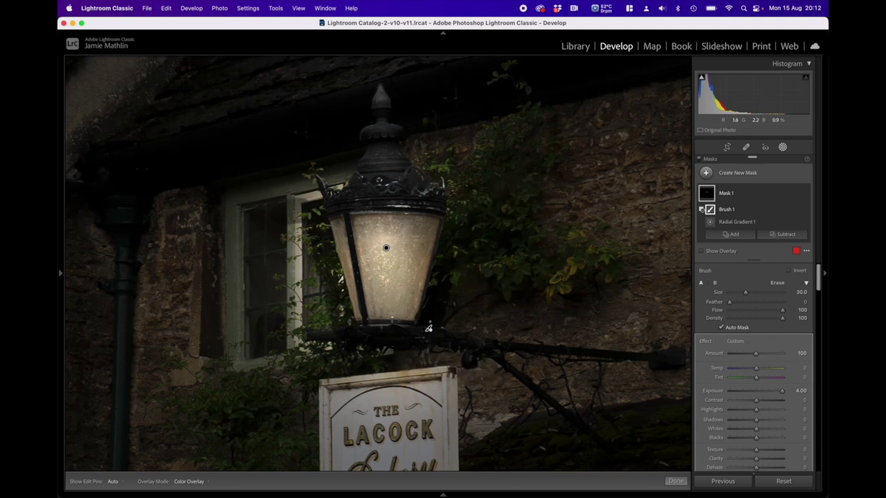
pyautogui.press('h')
pyautogui.moveTo(487, 316)
pyautogui.mouseDown()
pyautogui.moveTo(477, 356)
pyautogui.moveTo(462, 371)
pyautogui.moveTo(422, 381)
pyautogui.moveTo(325, 373)
pyautogui.moveTo(294, 325)
pyautogui.moveTo(277, 251)
pyautogui.moveTo(280, 150)
pyautogui.moveTo(312, 158)
pyautogui.moveTo(333, 154)
pyautogui.moveTo(314, 145)
pyautogui.moveTo(343, 139)
pyautogui.moveTo(475, 162)
pyautogui.moveTo(527, 181)
pyautogui.moveTo(542, 219)
pyautogui.moveTo(486, 164)
pyautogui.moveTo(446, 149)
pyautogui.moveTo(344, 140)
pyautogui.moveTo(469, 137)
pyautogui.moveTo(435, 130)
pyautogui.mouseUp()
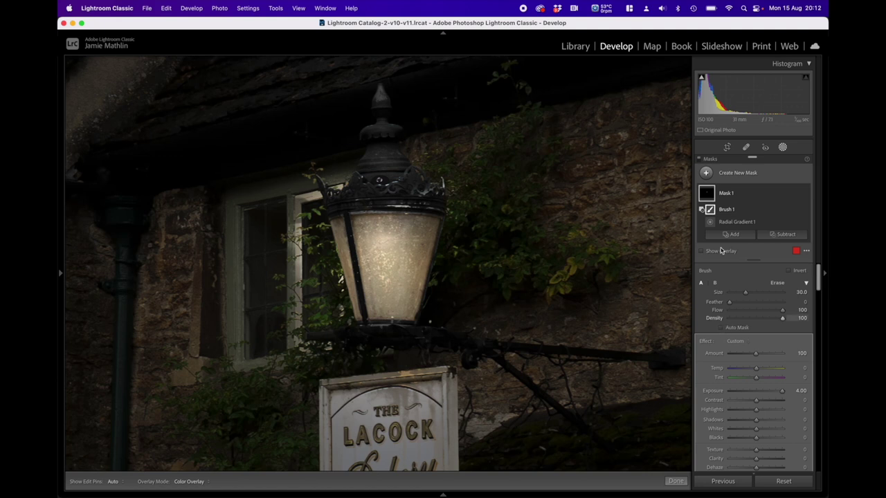
# Turn off Auto Mask and subtract the remaining glow around the lamp's cap, window and sign, undoing the stroke across the glass.
pyautogui.moveTo(315, 162); pyautogui.dragTo(406, 157)
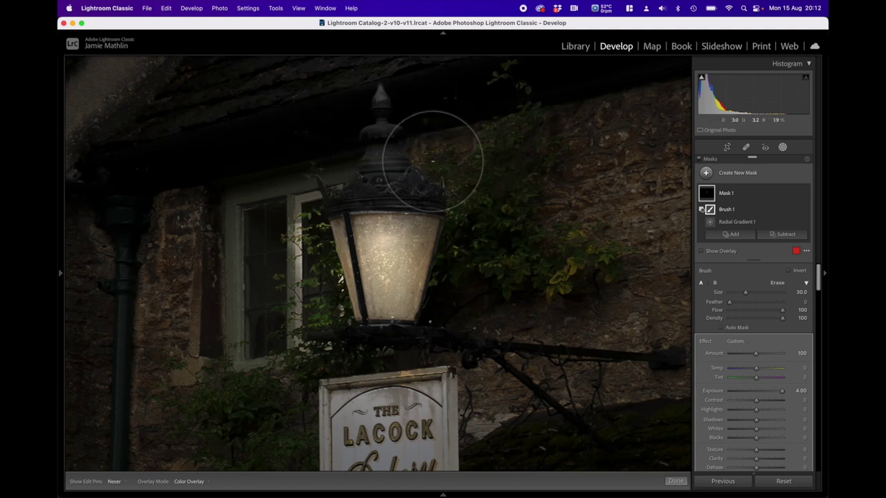
pyautogui.press('h')
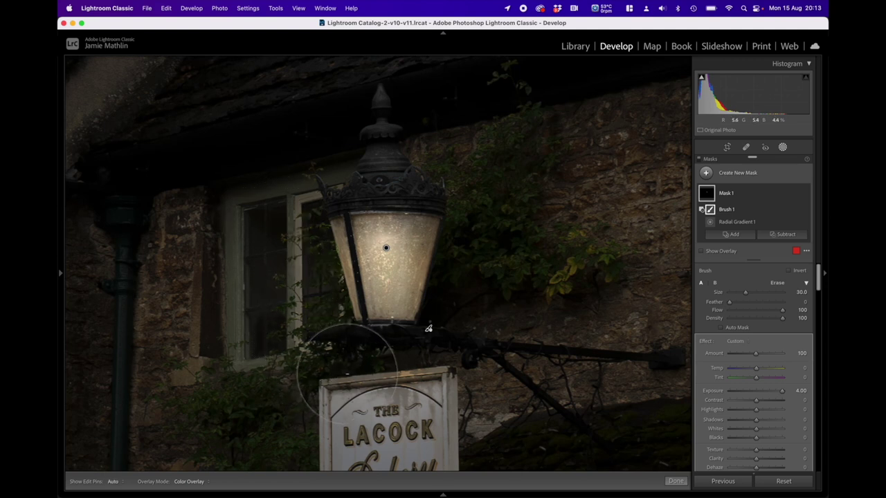
pyautogui.press('h')
pyautogui.press('h')
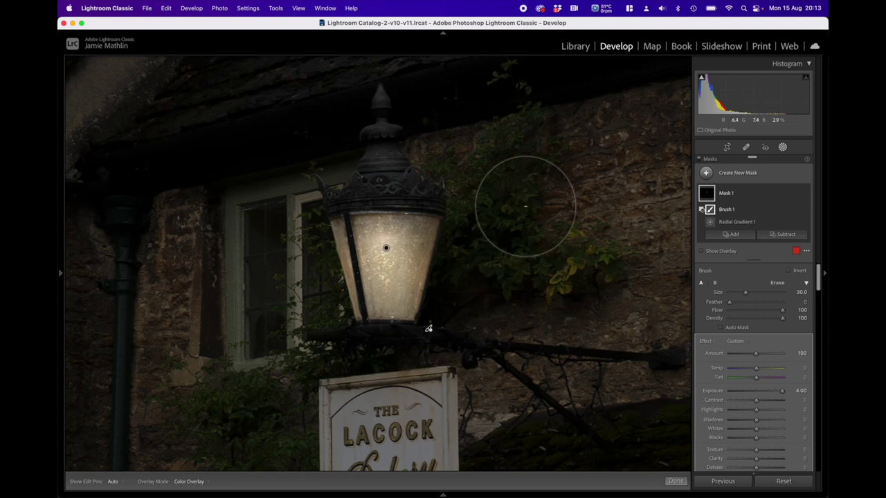
pyautogui.press('h')
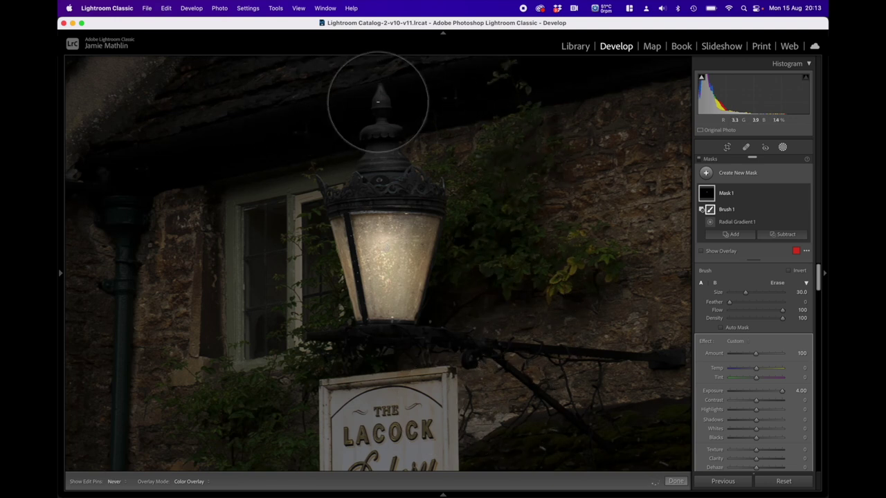
pyautogui.press('h')
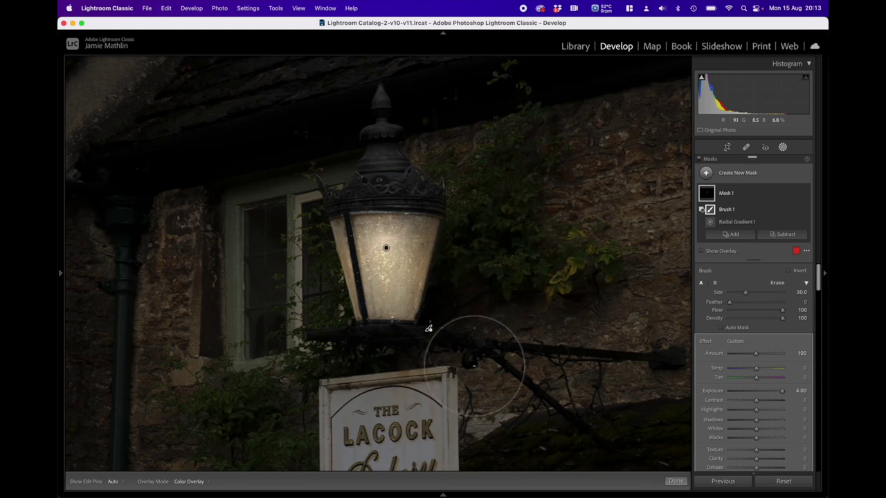
pyautogui.click(450, 243)
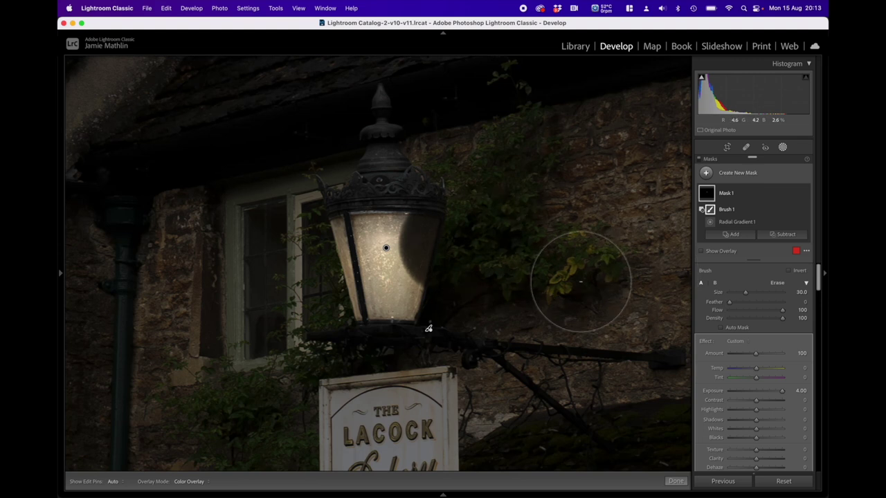
pyautogui.press('super+z')
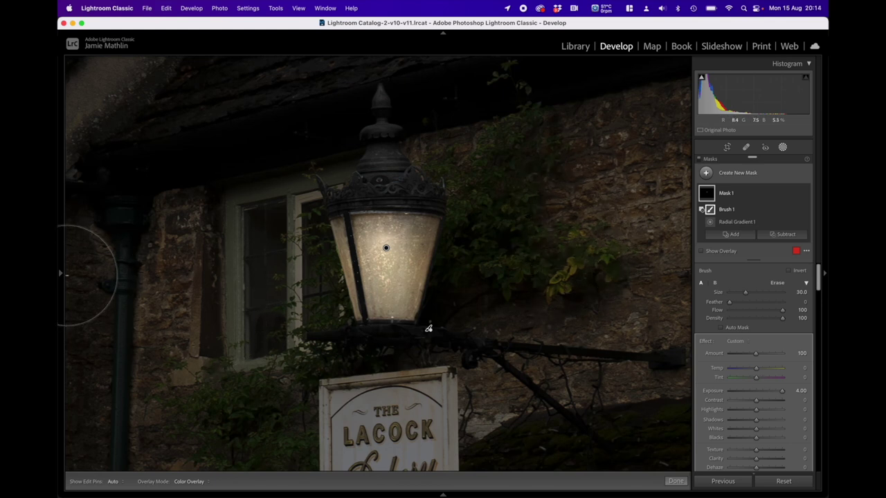
# Duplicate the whole lamp mask, including its radial gradient and subtracting brush, to intensify the glow in the glass.
pyautogui.moveTo(61, 272)
pyautogui.click(161, 63)
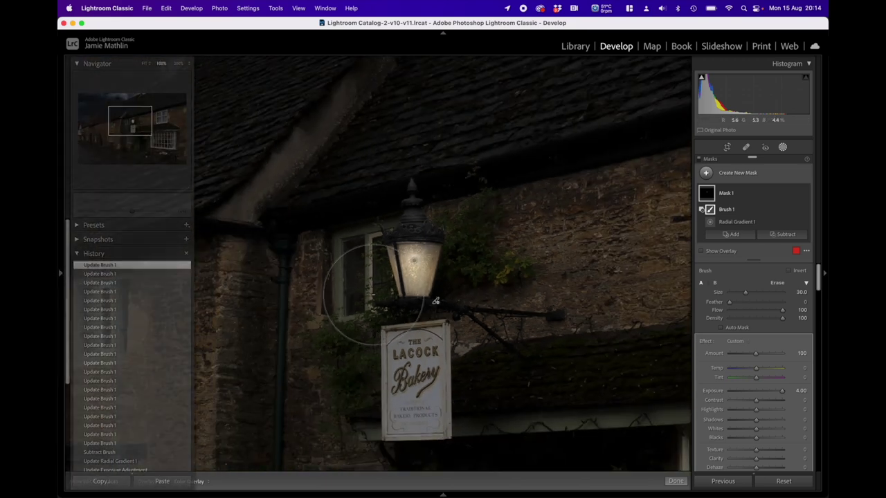
pyautogui.scroll(3, 425, 139)
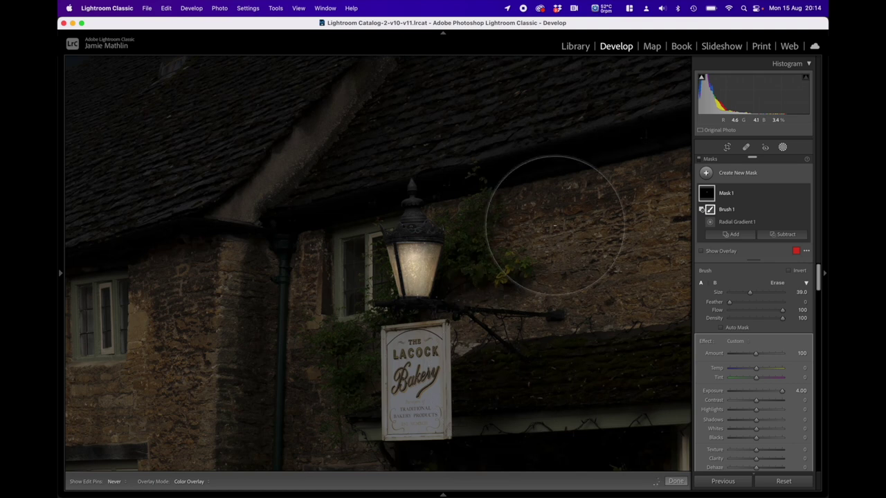
pyautogui.scroll(-4, 516, 205)
pyautogui.scroll(-2, 537, 242)
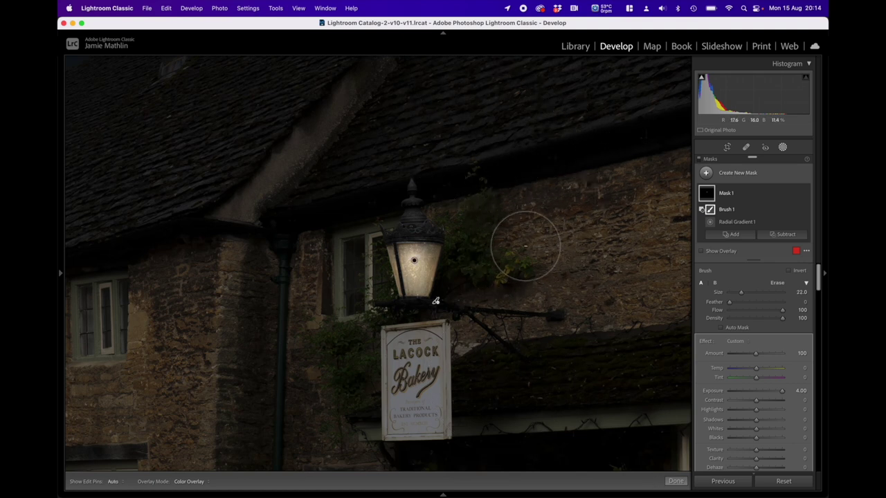
pyautogui.rightClick(414, 261)
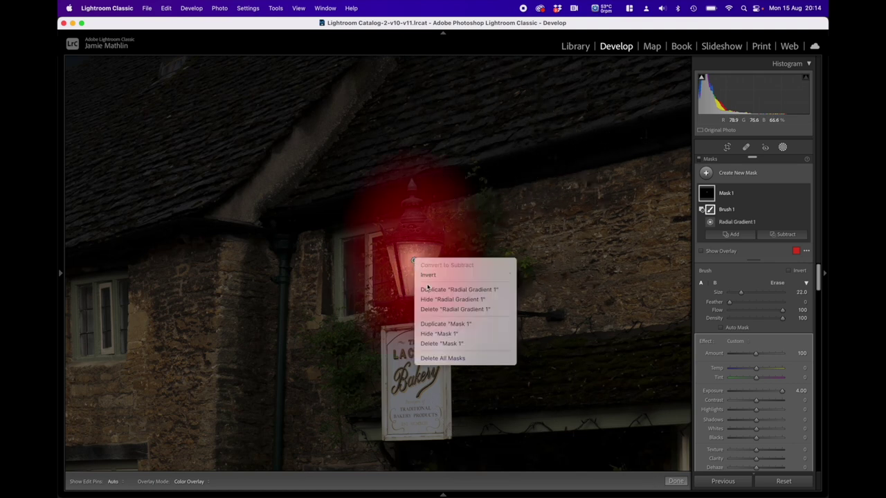
pyautogui.click(445, 323)
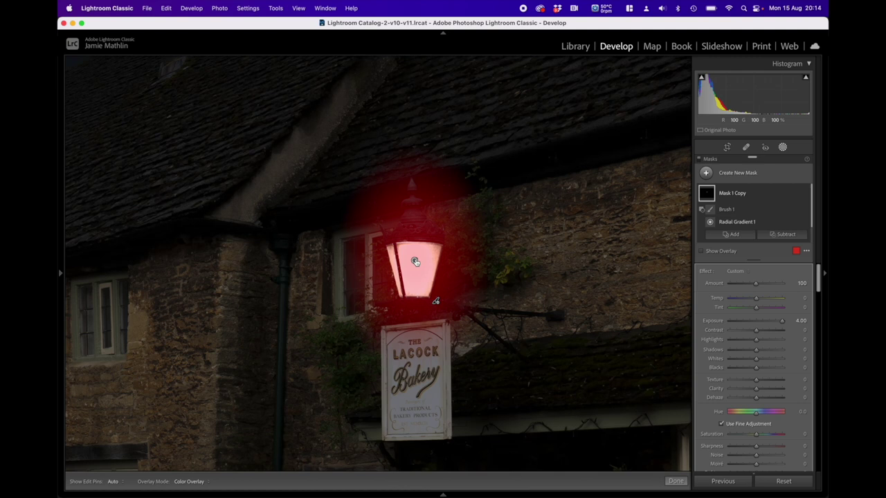
# Shrink the duplicate mask's radial gradient to a small ellipse at the centre of the lamp glass and finish masking.
pyautogui.click(415, 262)
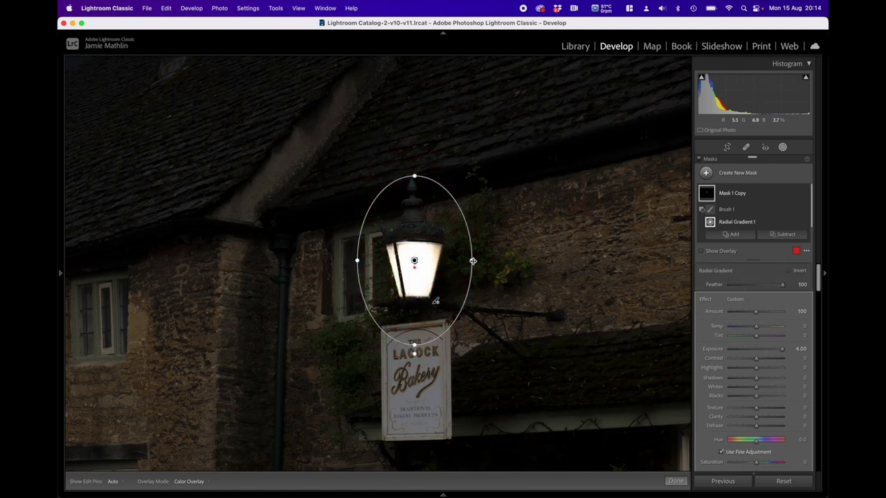
pyautogui.moveTo(472, 261); pyautogui.dragTo(426, 258)
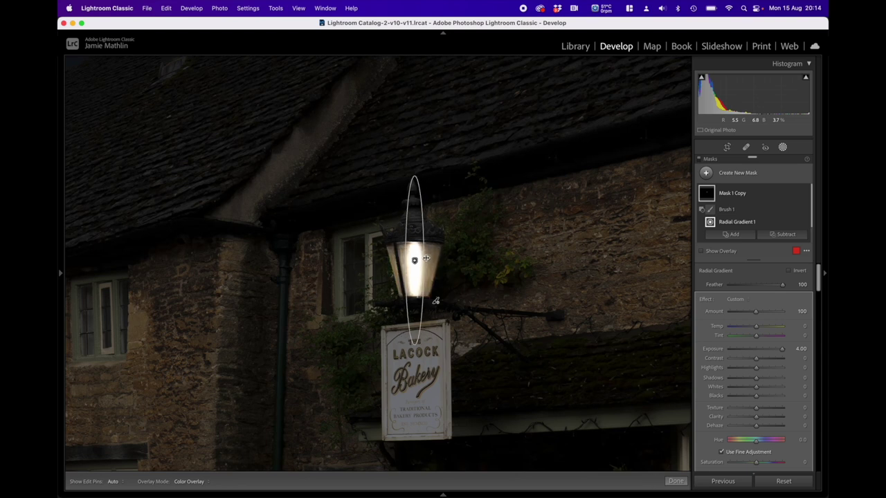
pyautogui.moveTo(415, 178); pyautogui.dragTo(417, 243)
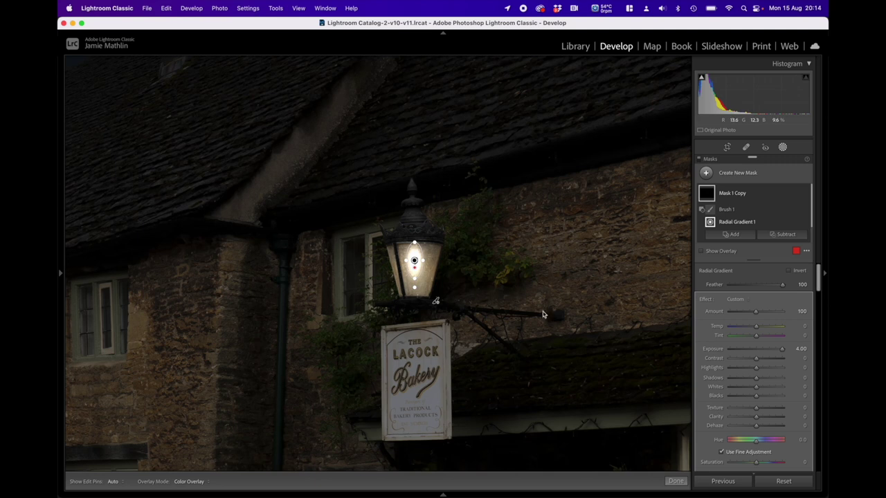
pyautogui.click(676, 481)
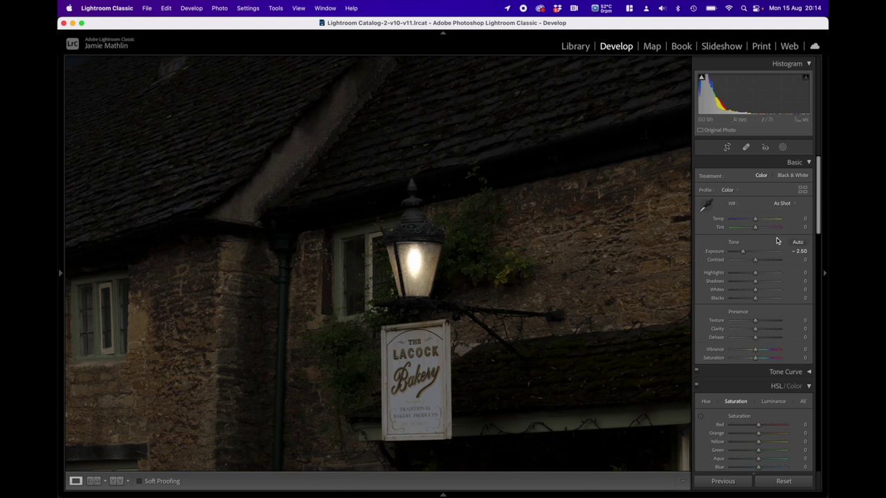
# Create a new radial gradient mask centred on the lamp and stretch it into a wide ellipse over the surrounding wall and roof.
pyautogui.click(782, 146)
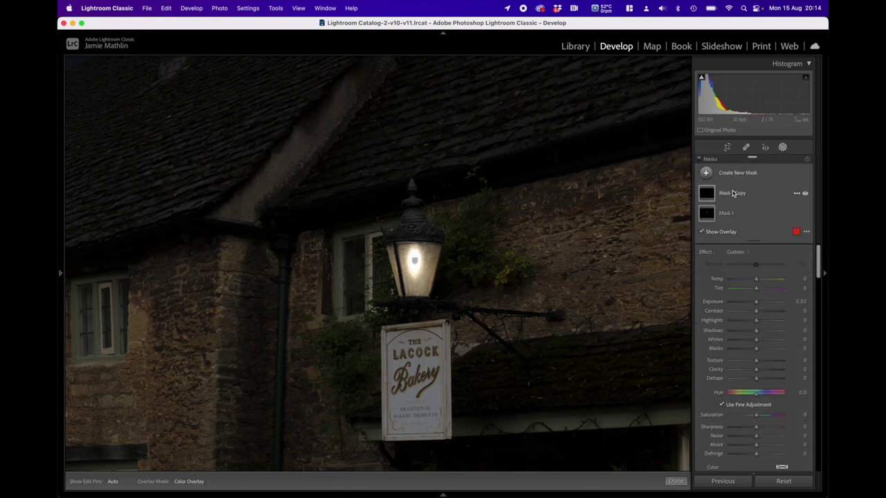
pyautogui.click(711, 173)
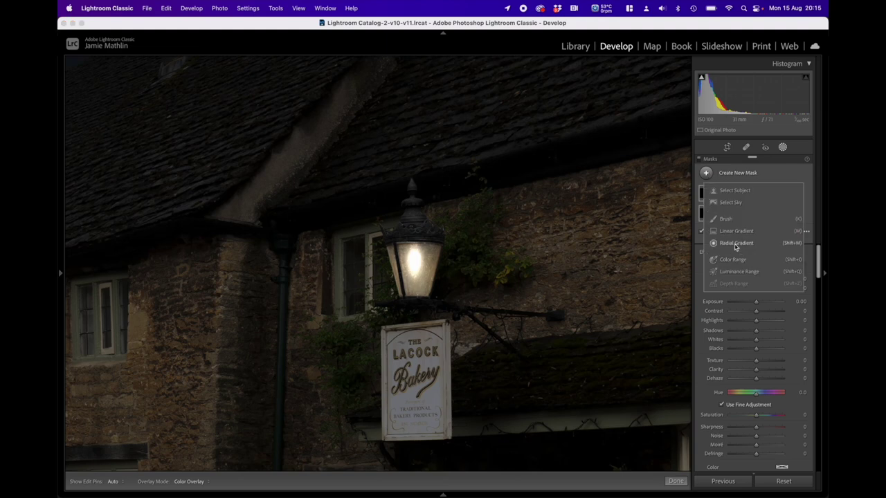
pyautogui.click(739, 245)
pyautogui.moveTo(409, 193); pyautogui.dragTo(581, 307)
pyautogui.moveTo(406, 189); pyautogui.dragTo(414, 270)
pyautogui.moveTo(594, 272); pyautogui.dragTo(592, 249)
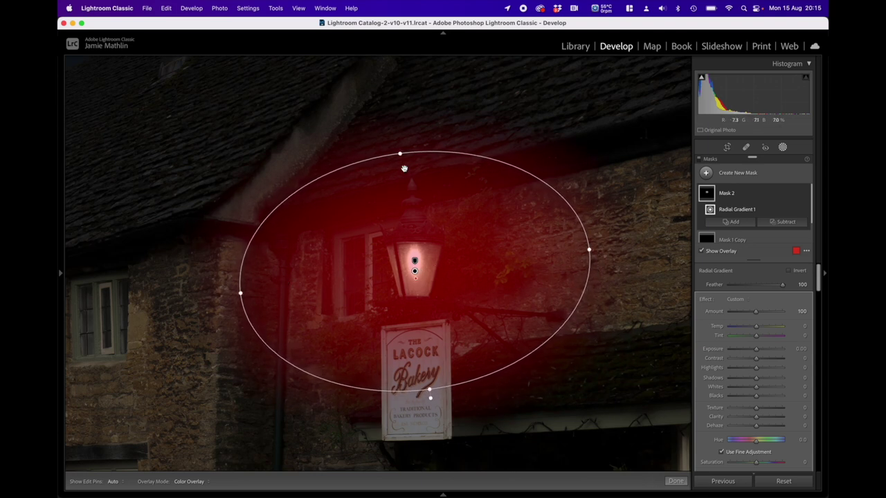
pyautogui.moveTo(400, 156); pyautogui.dragTo(398, 137)
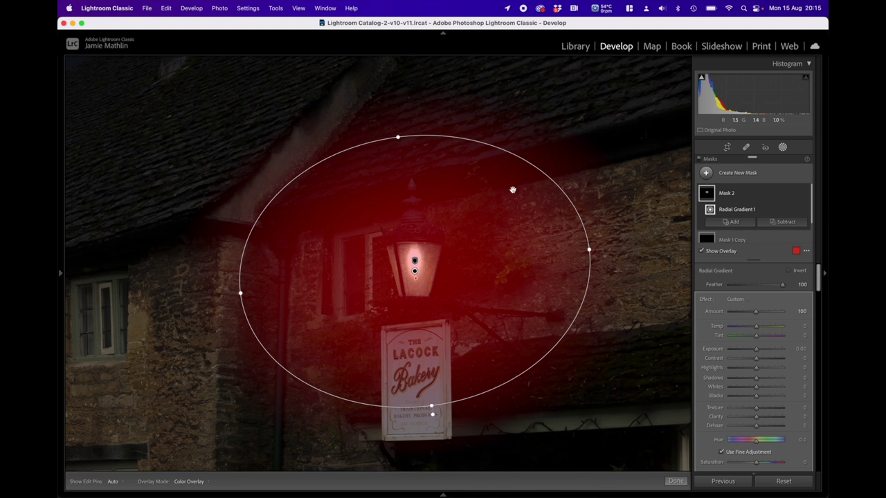
pyautogui.moveTo(586, 250); pyautogui.dragTo(651, 241)
# Hide the mask overlay and set the wide gradient's exposure to 2.67 and temperature to 15.
pyautogui.moveTo(756, 349); pyautogui.dragTo(769, 351)
pyautogui.press('o')
pyautogui.click(757, 328)
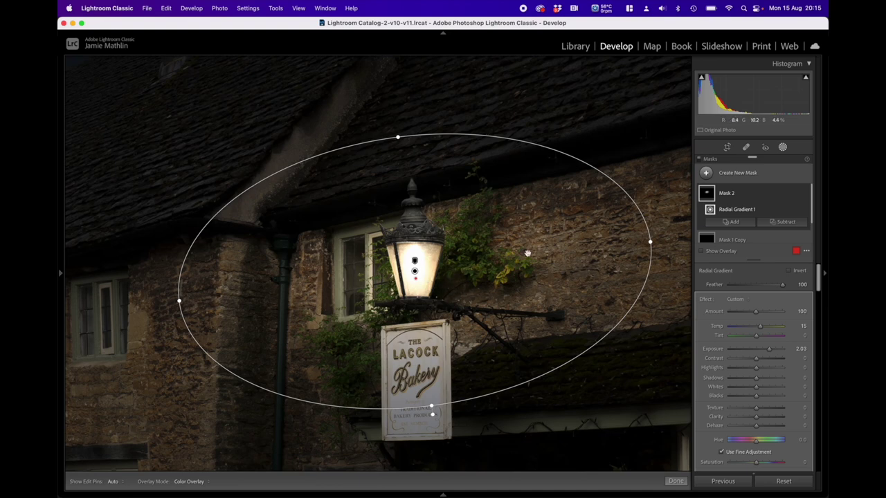
pyautogui.moveTo(772, 352); pyautogui.dragTo(775, 352)
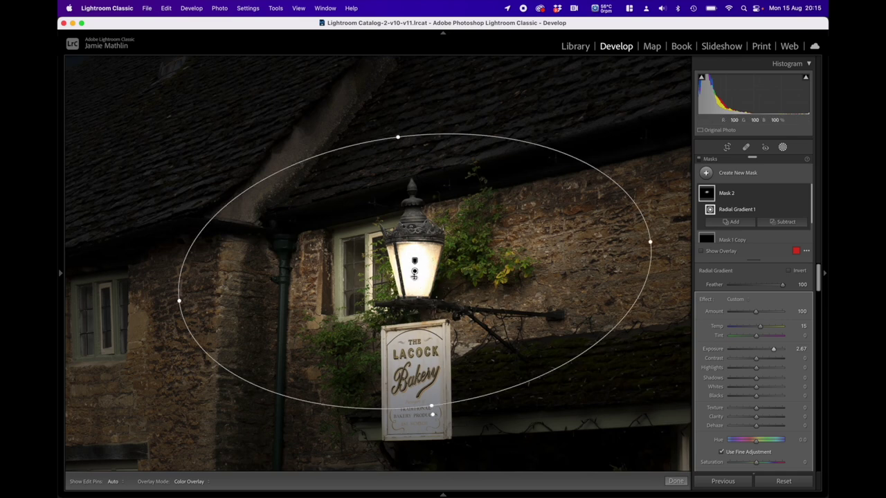
# Reduce the exposure of the original lamp mask, Mask 1, to 2.11.
pyautogui.scroll(-2, 740, 211)
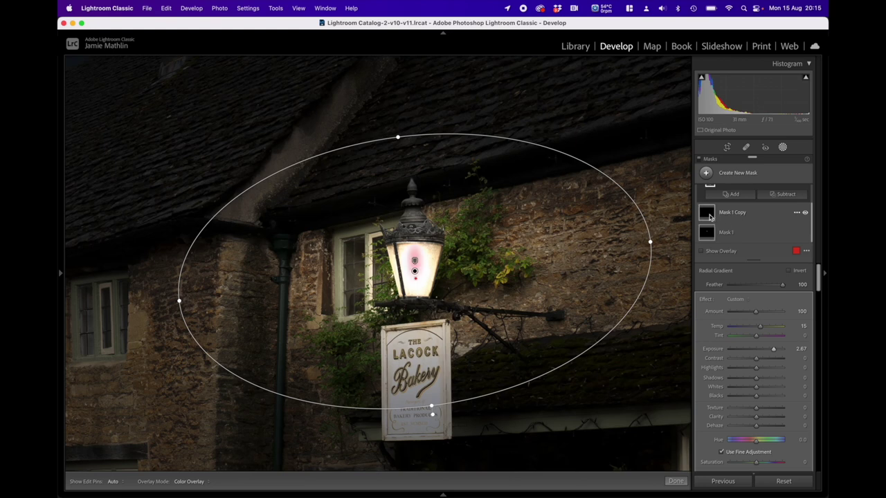
pyautogui.click(709, 217)
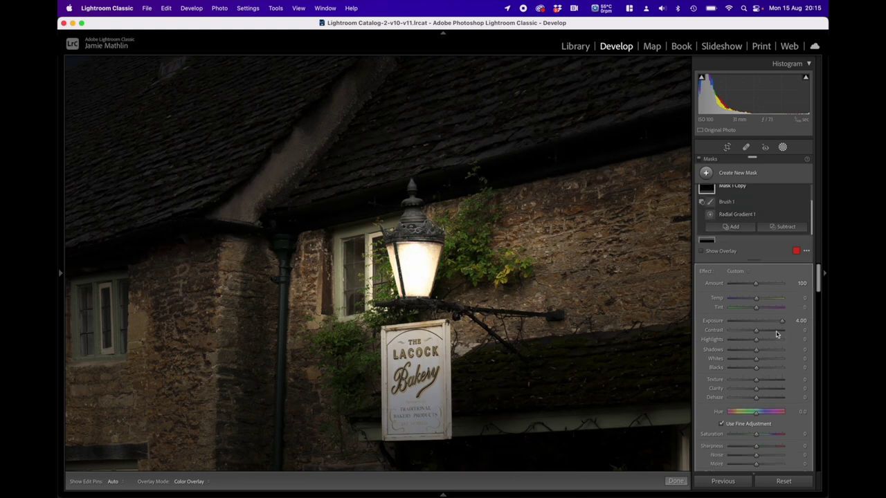
pyautogui.click(707, 237)
pyautogui.moveTo(781, 321); pyautogui.dragTo(769, 323)
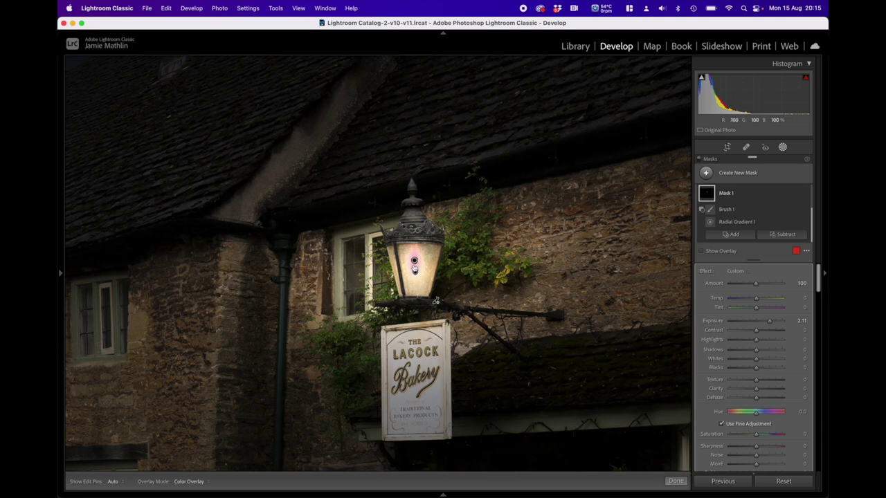
pyautogui.scroll(3, 719, 220)
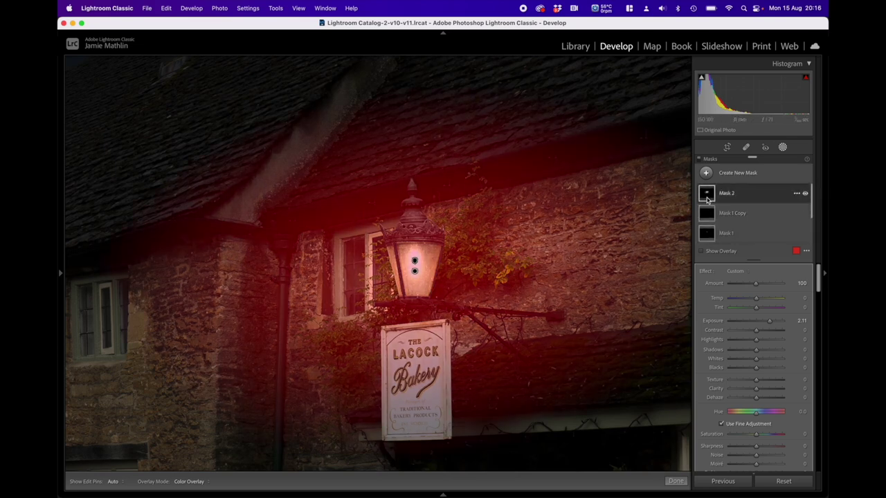
pyautogui.click(707, 199)
pyautogui.click(789, 222)
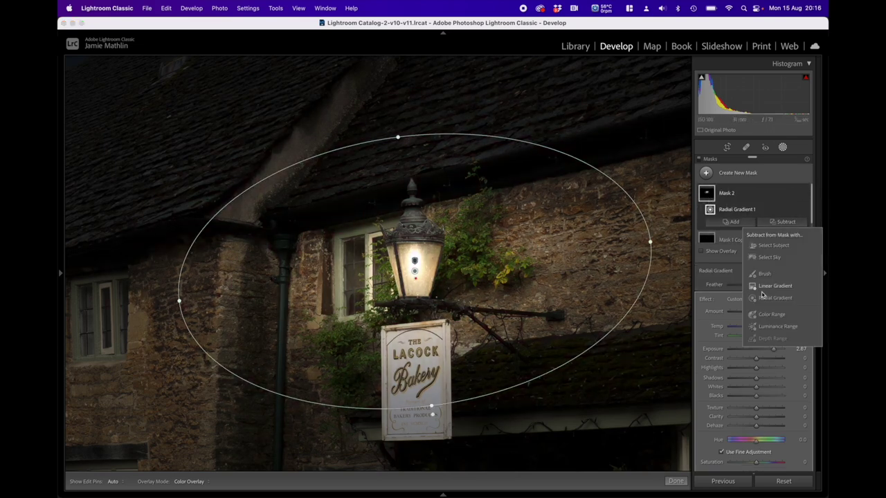
pyautogui.click(766, 299)
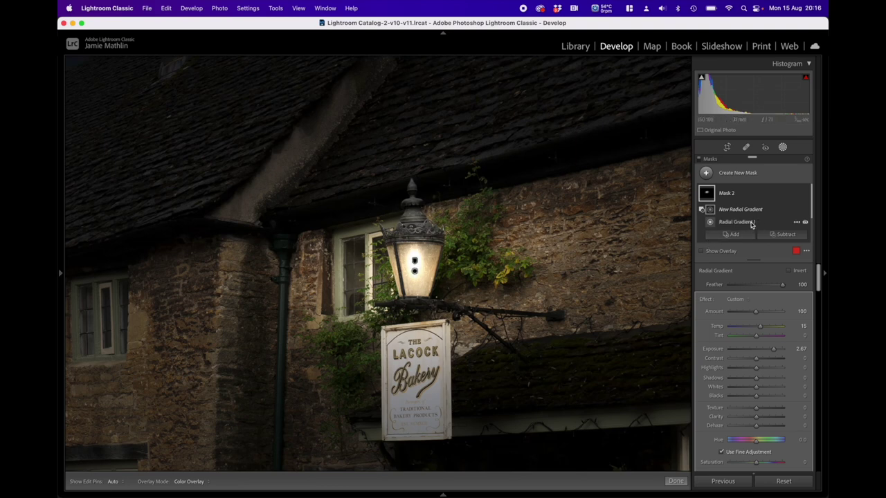
pyautogui.click(797, 222)
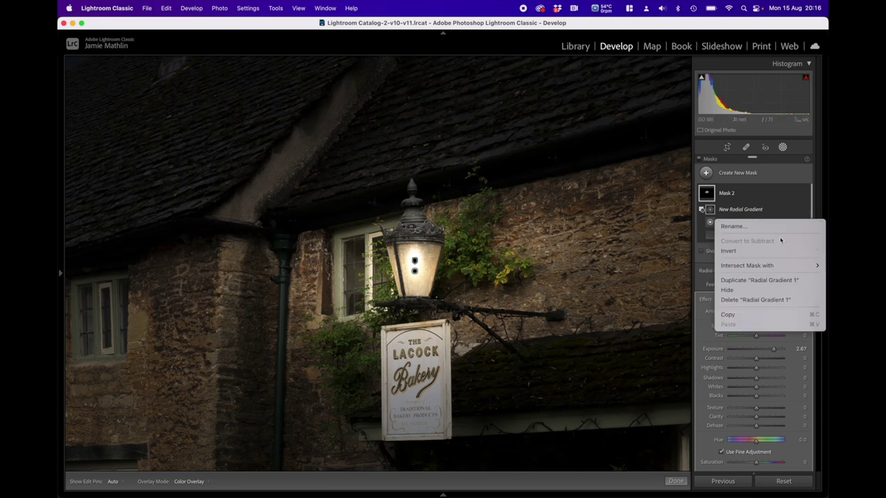
pyautogui.click(742, 299)
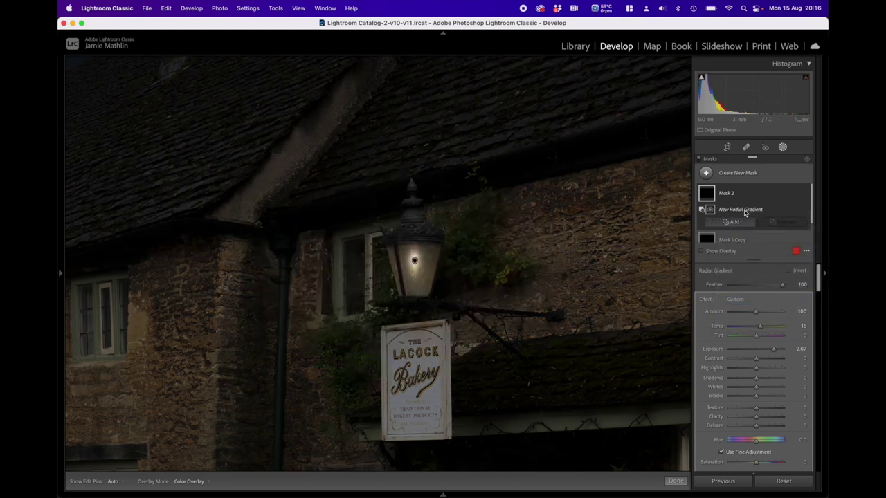
pyautogui.press('cmd+z')
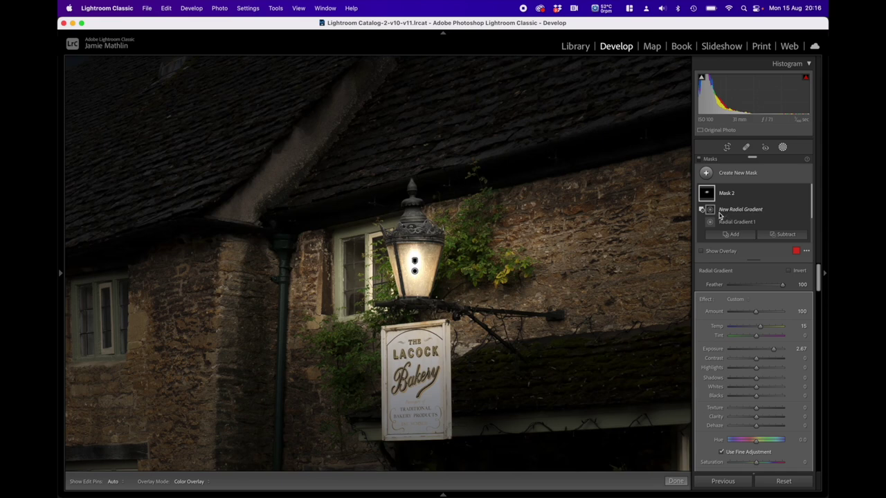
pyautogui.press('Escape')
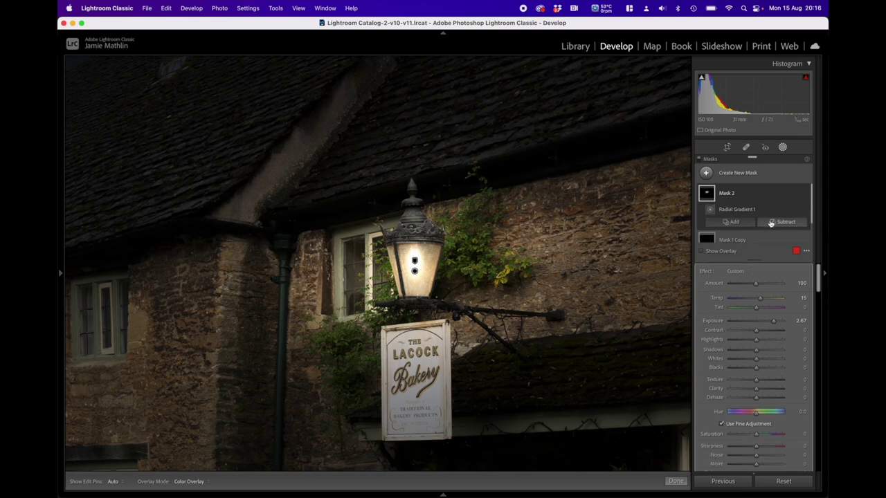
# Try subtracting the glow from the foliage beside the lamp in Mask 2 with an unfeathered size 11 brush, and undo it.
pyautogui.click(731, 212)
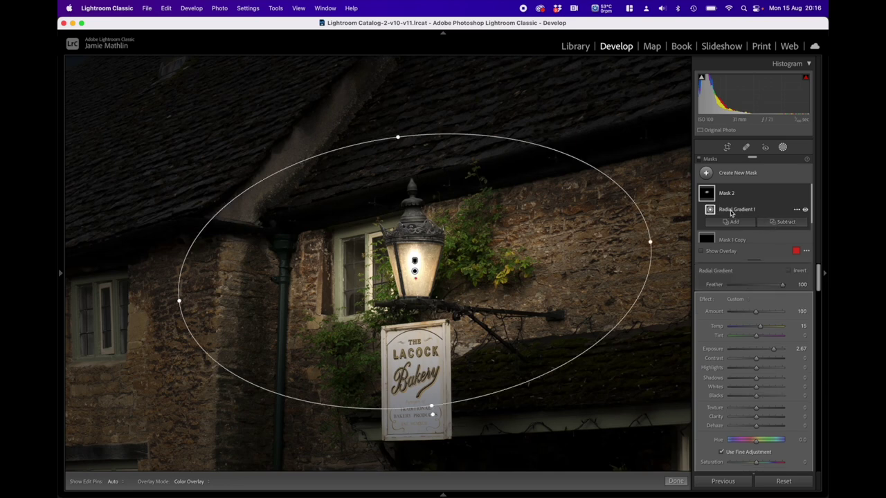
pyautogui.click(784, 223)
pyautogui.click(761, 277)
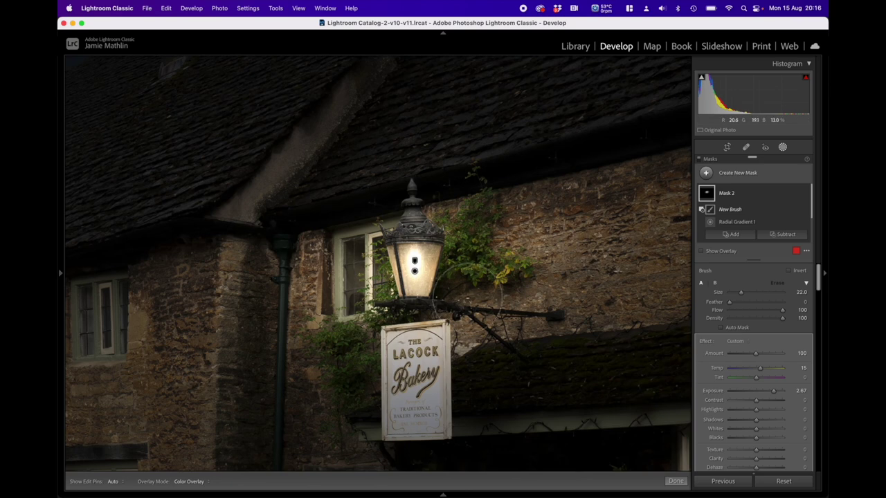
pyautogui.scroll(-5, 483, 274)
pyautogui.scroll(2, 482, 274)
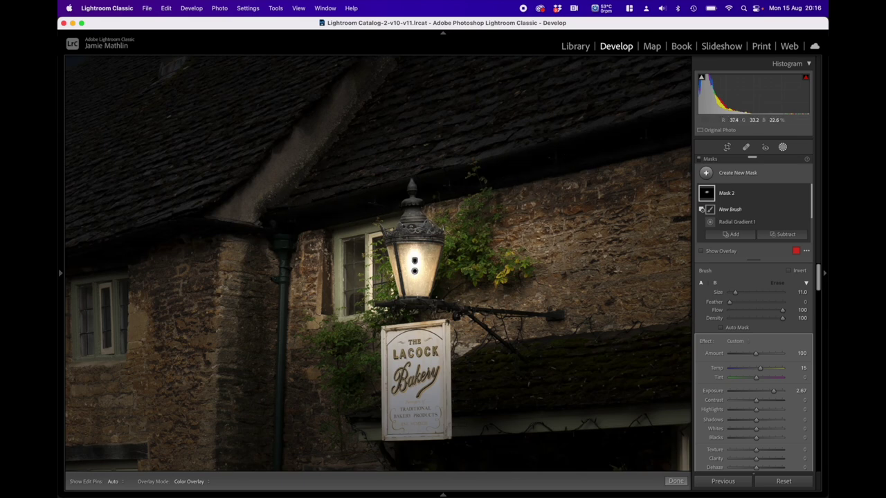
pyautogui.moveTo(475, 220); pyautogui.dragTo(556, 228)
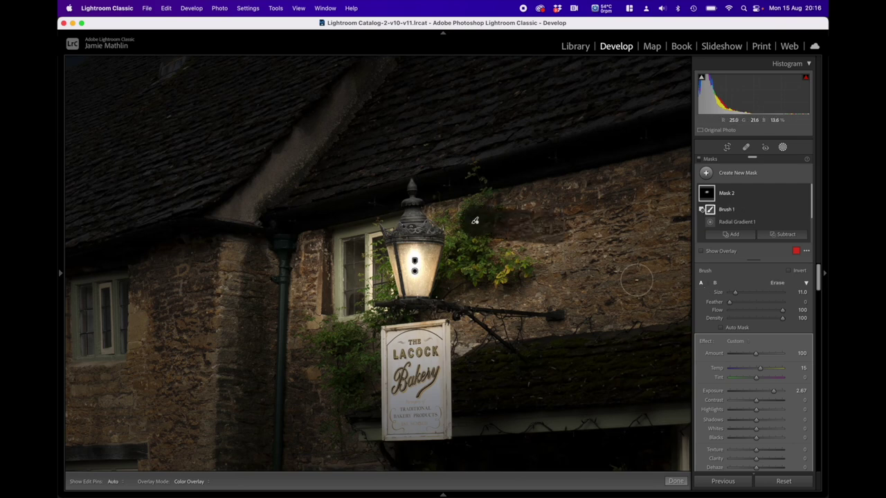
pyautogui.press('cmd+z')
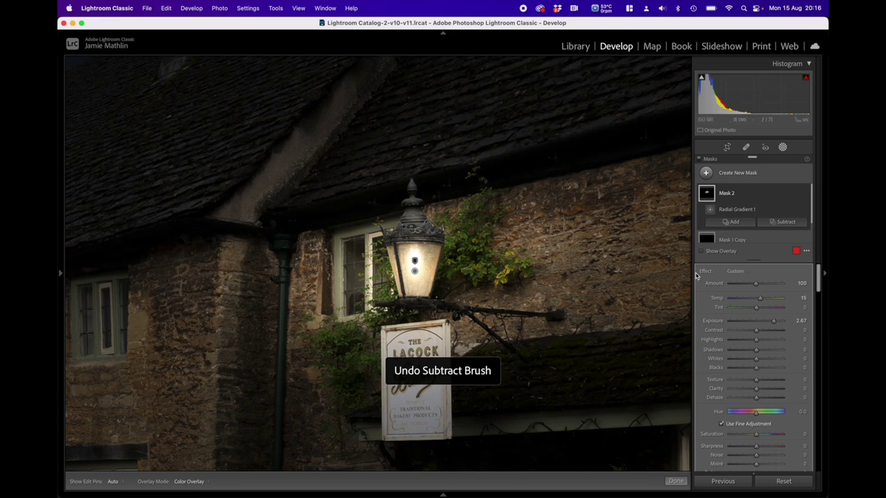
# Subtract the glow from the lamp's metal top and nearby roof in Mask 2 using a size 11 brush, feather 100 and flow 52.
pyautogui.click(763, 222)
pyautogui.click(763, 274)
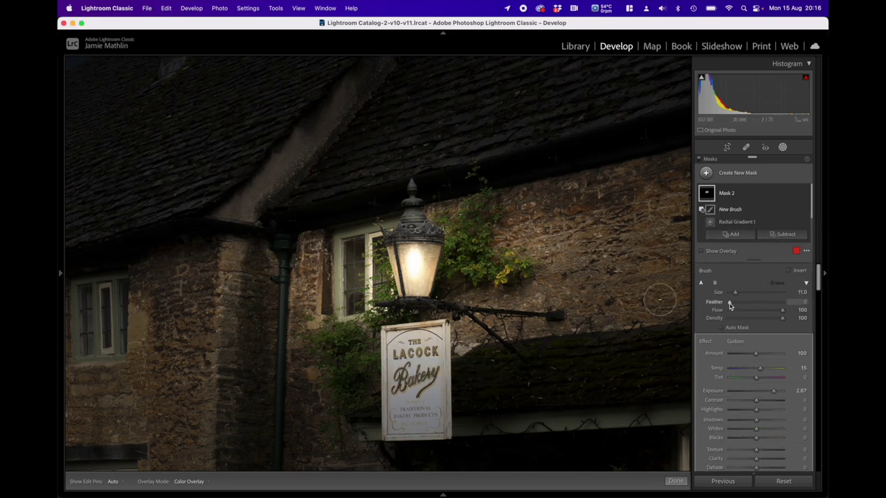
pyautogui.moveTo(782, 309); pyautogui.dragTo(758, 312)
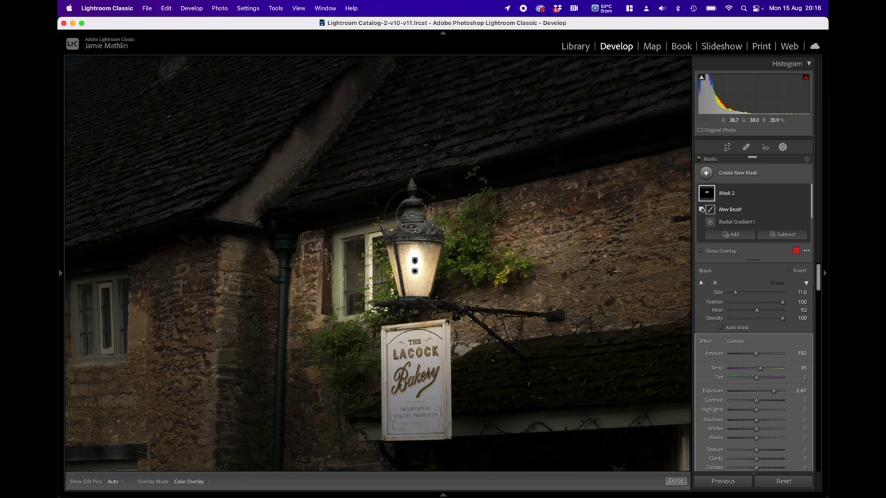
pyautogui.moveTo(411, 216)
pyautogui.mouseDown()
pyautogui.moveTo(480, 195)
pyautogui.moveTo(531, 156)
pyautogui.moveTo(439, 220)
pyautogui.moveTo(524, 173)
pyautogui.moveTo(458, 227)
pyautogui.mouseUp()
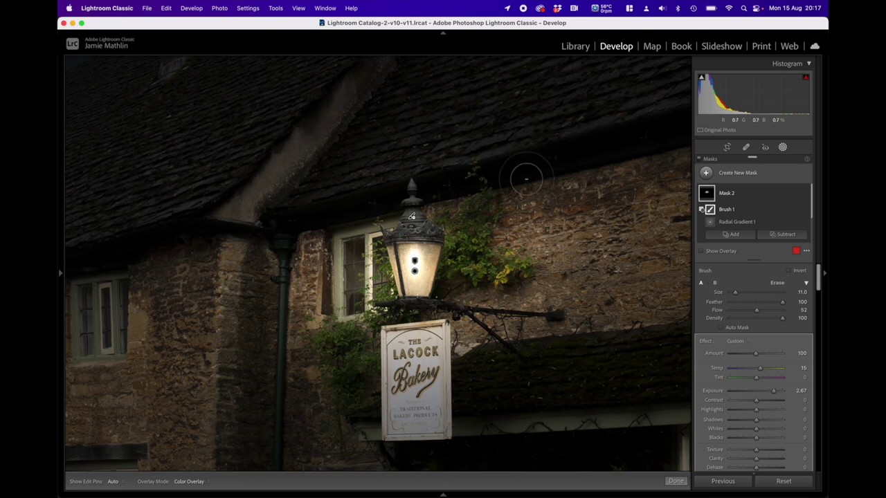
pyautogui.press('h')
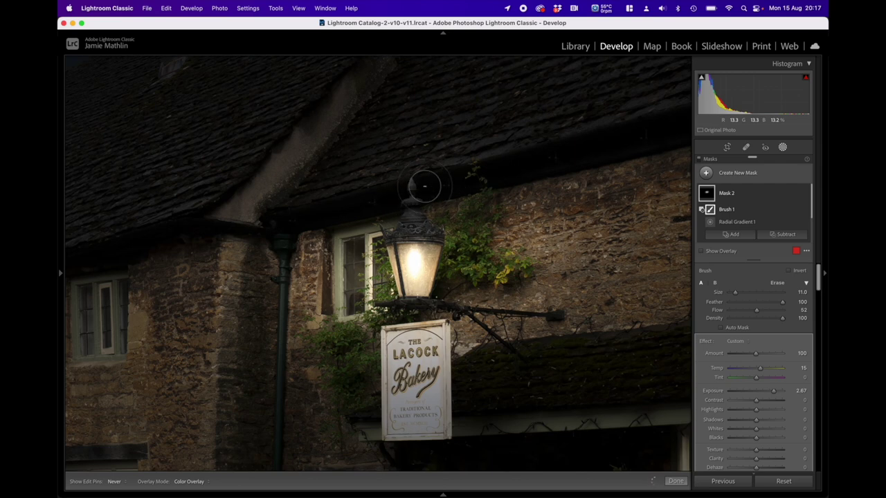
pyautogui.press('h')
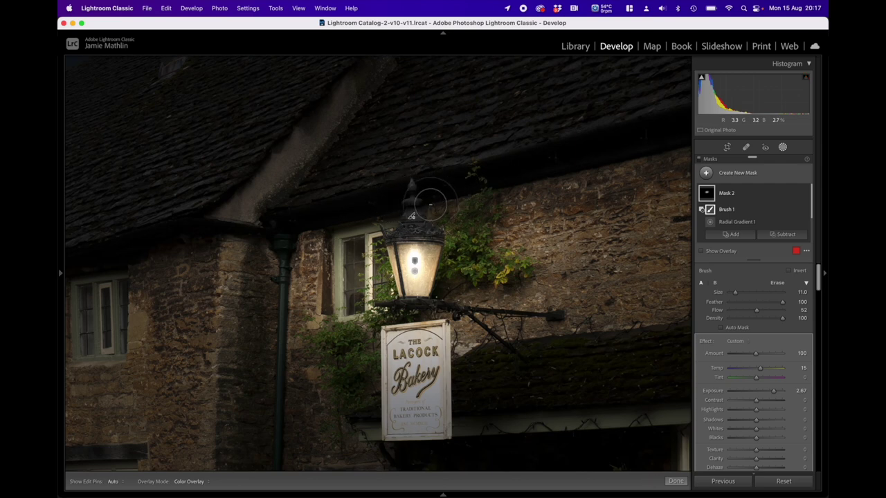
# Set the subtracting brush to feather 33 and flow 79, paint more glow off the lamp's top and roof, and check the mask overlay.
pyautogui.click(770, 309)
pyautogui.click(745, 301)
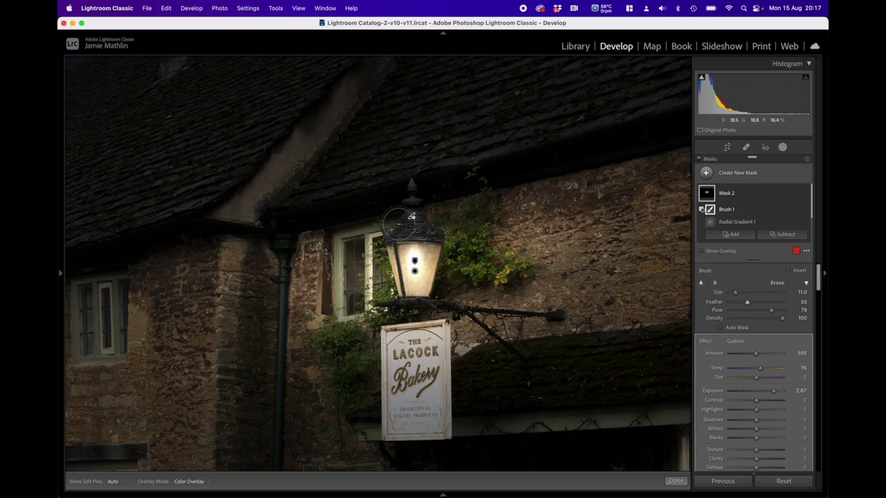
pyautogui.press('h')
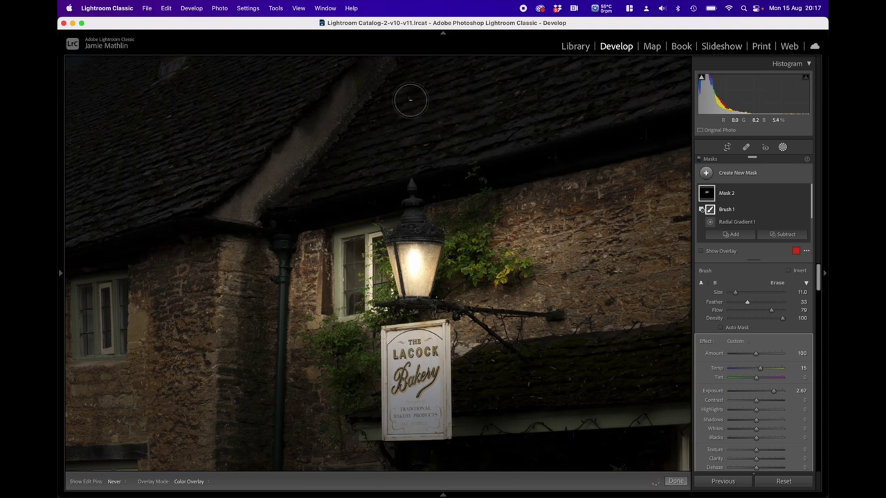
pyautogui.moveTo(704, 196)
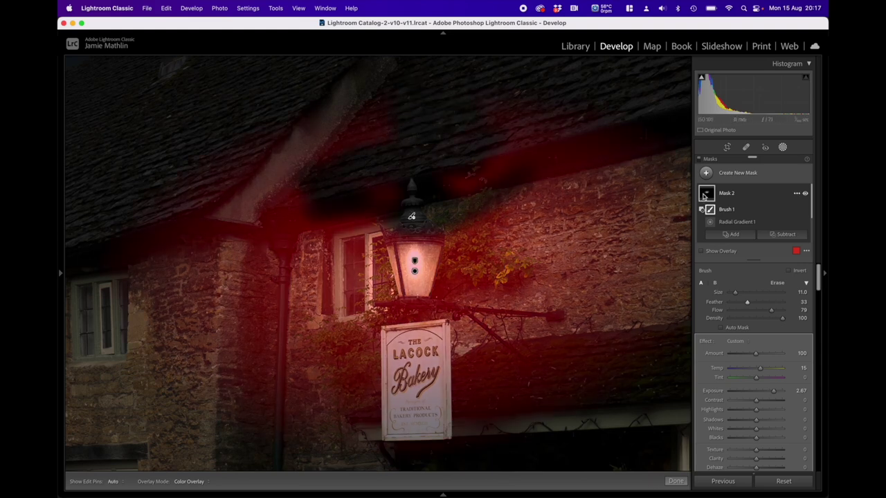
# Enlarge the subtracting brush to size 20, paint the remaining glow off the roof tiles, and check the mask overlay.
pyautogui.press('h')
pyautogui.scroll(5, 450, 167)
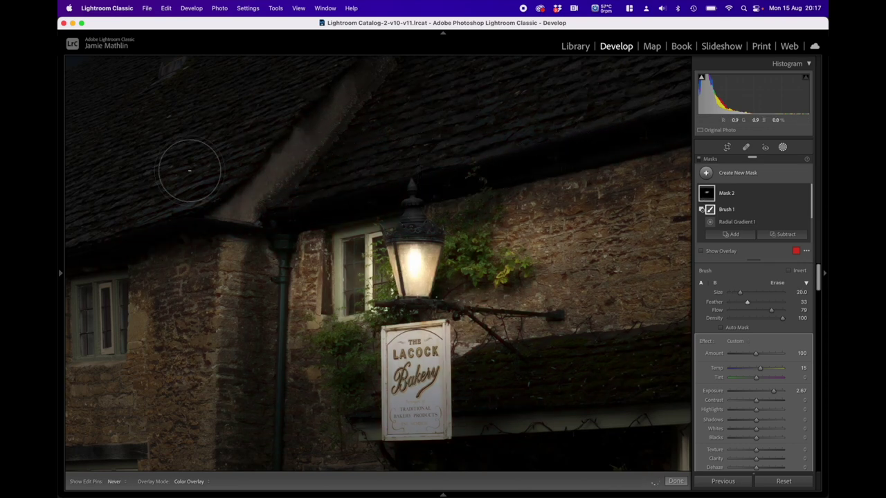
pyautogui.press('h')
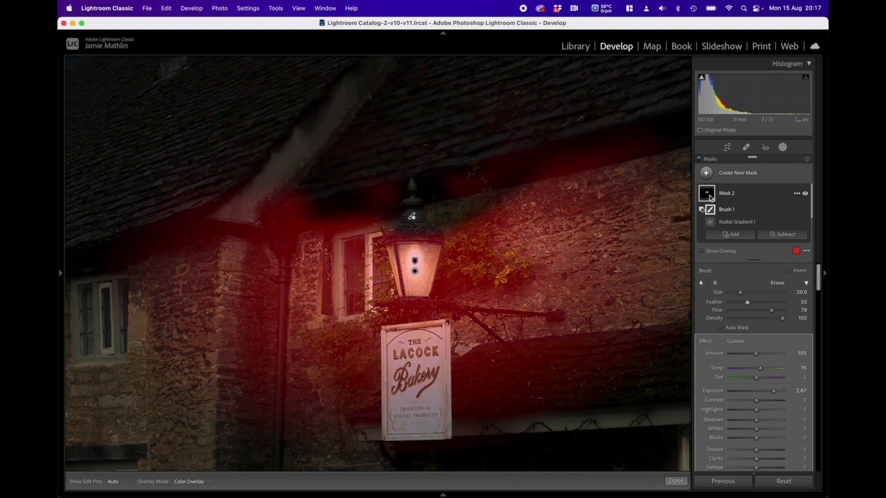
# Stretch the radial gradient in Mask 2 taller so it reaches below the bakery sign, and check the mask overlay.
pyautogui.press('h')
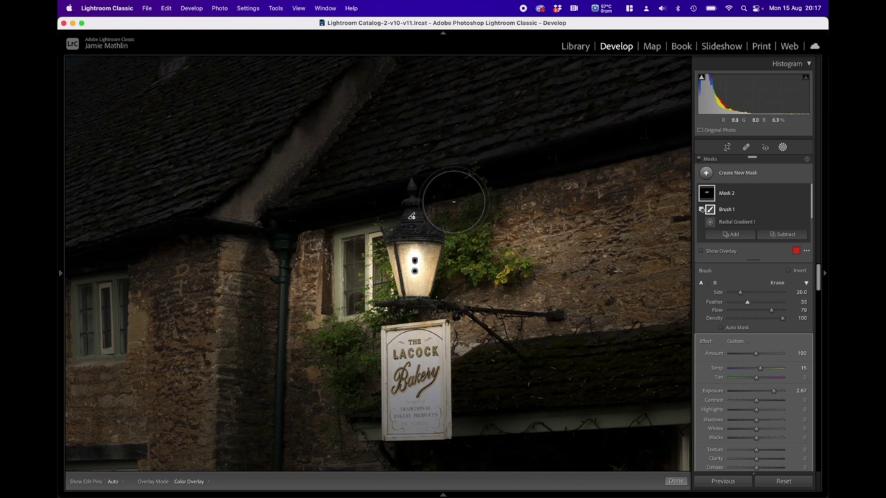
pyautogui.press('h')
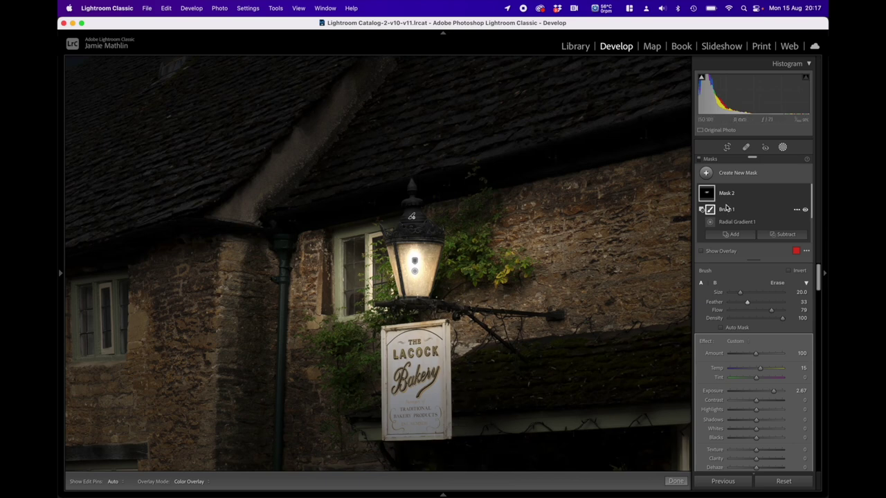
pyautogui.click(706, 195)
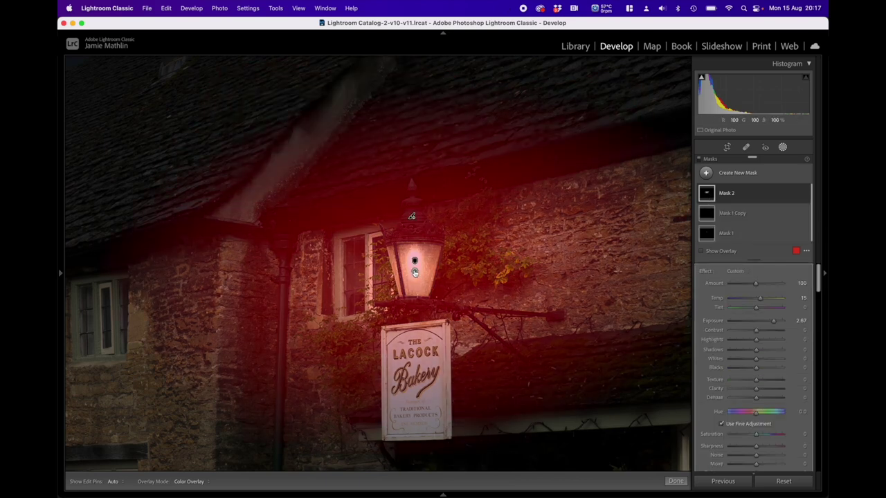
pyautogui.click(415, 271)
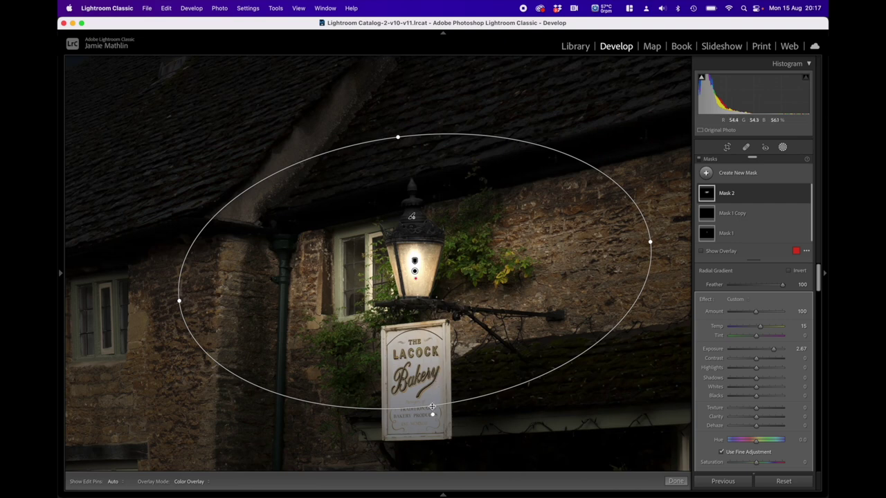
pyautogui.moveTo(432, 406); pyautogui.dragTo(437, 446)
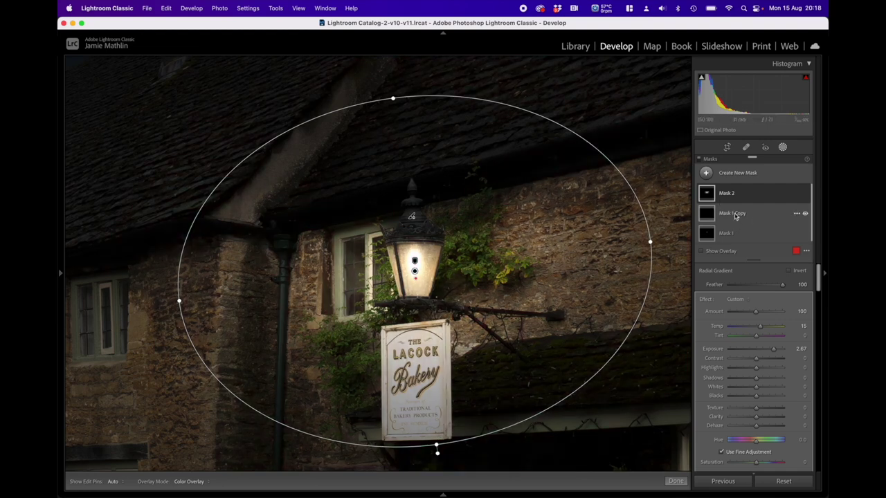
pyautogui.click(708, 213)
pyautogui.click(714, 196)
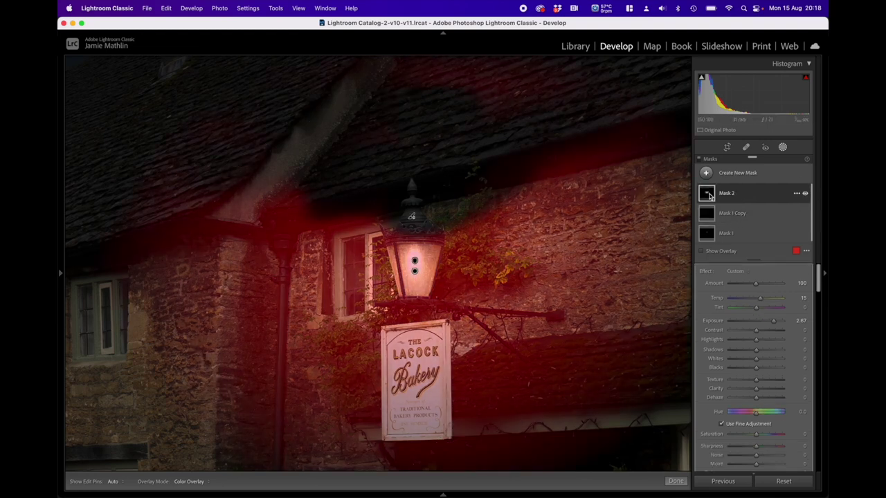
# Set the subtracting brush in Mask 2 to size 26, feather 32 and flow 89, and paint the enlarged glow off the roof.
pyautogui.click(797, 195)
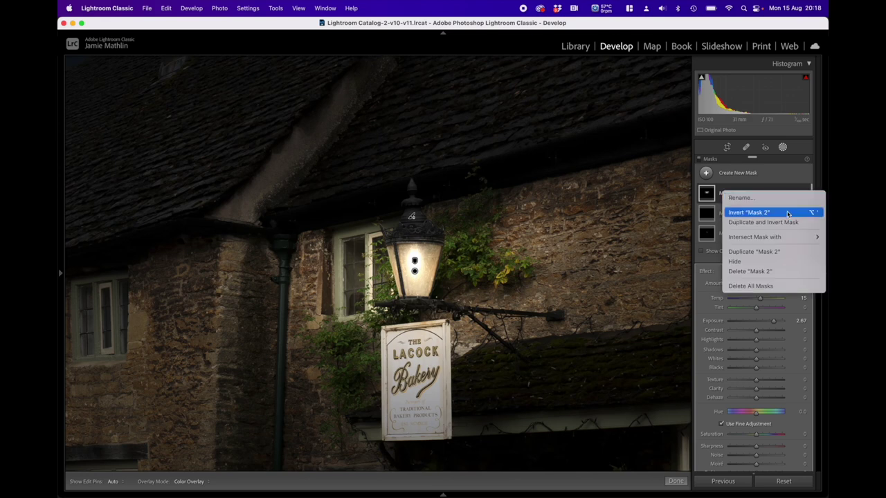
pyautogui.click(746, 211)
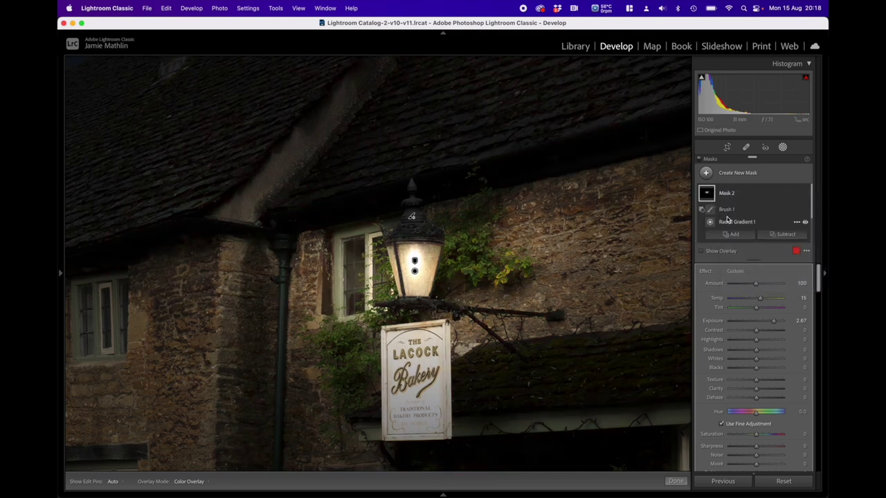
pyautogui.click(725, 211)
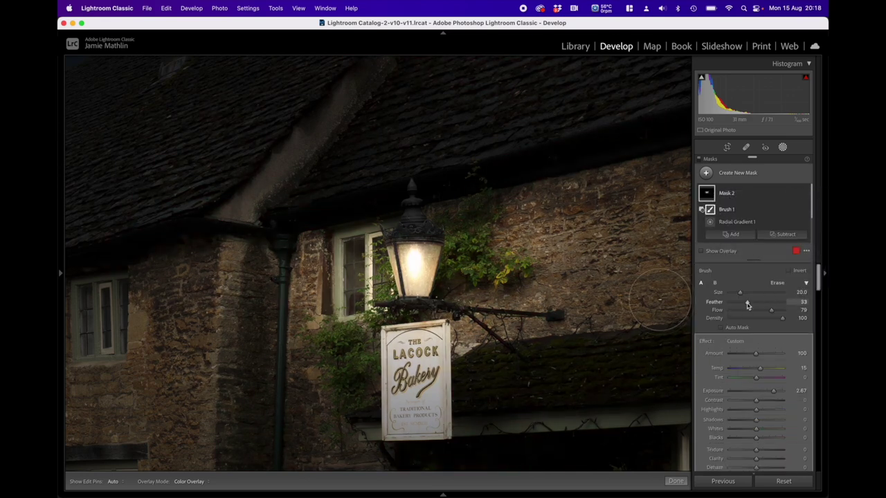
pyautogui.moveTo(747, 303); pyautogui.dragTo(777, 310)
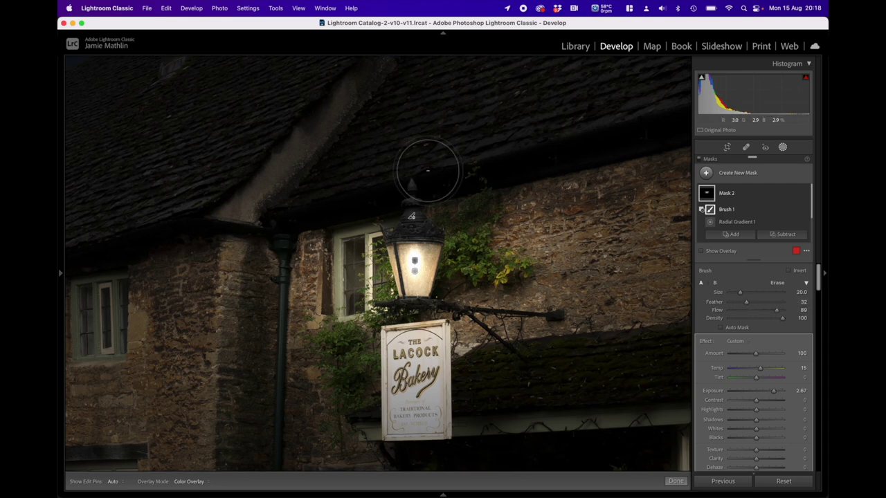
pyautogui.scroll(3, 425, 179)
pyautogui.press('h')
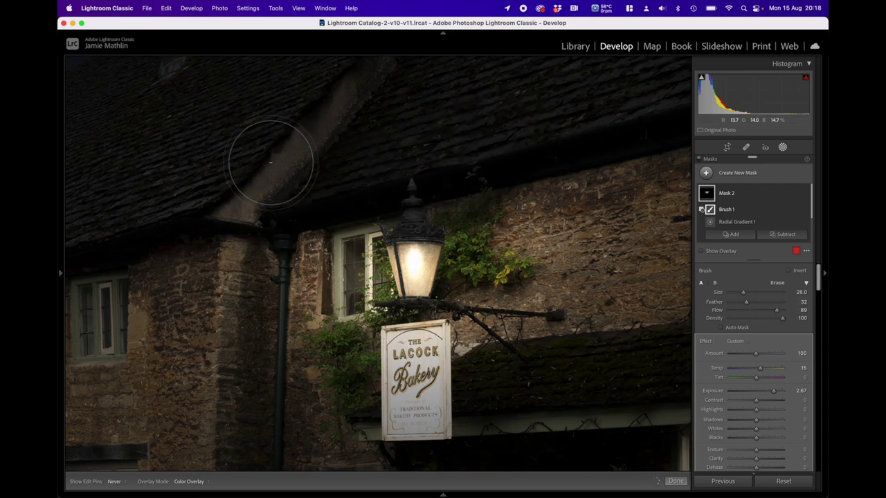
pyautogui.press('h')
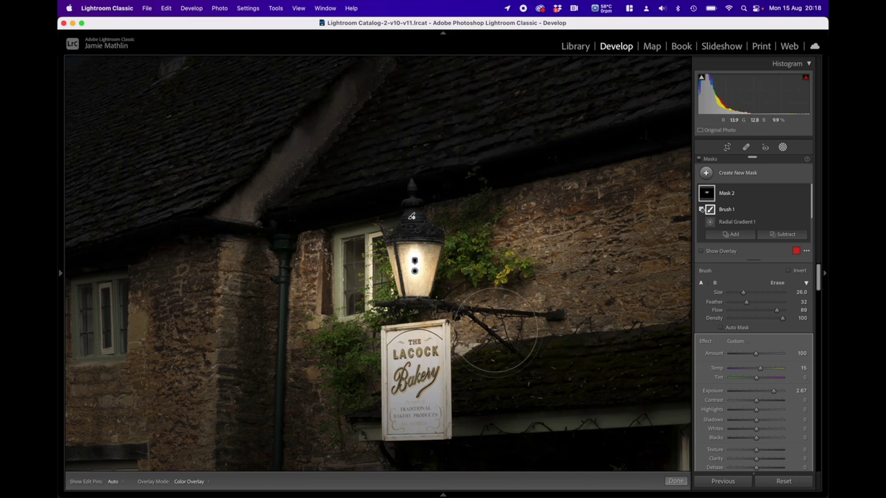
# Fit the whole photo in view, finish masking, and lower the photo's overall exposure to -3.60.
pyautogui.moveTo(61, 270)
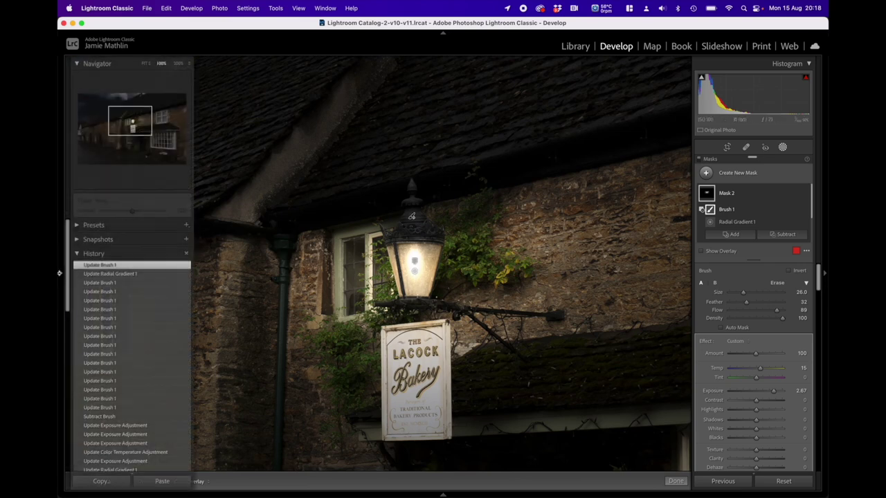
pyautogui.click(145, 64)
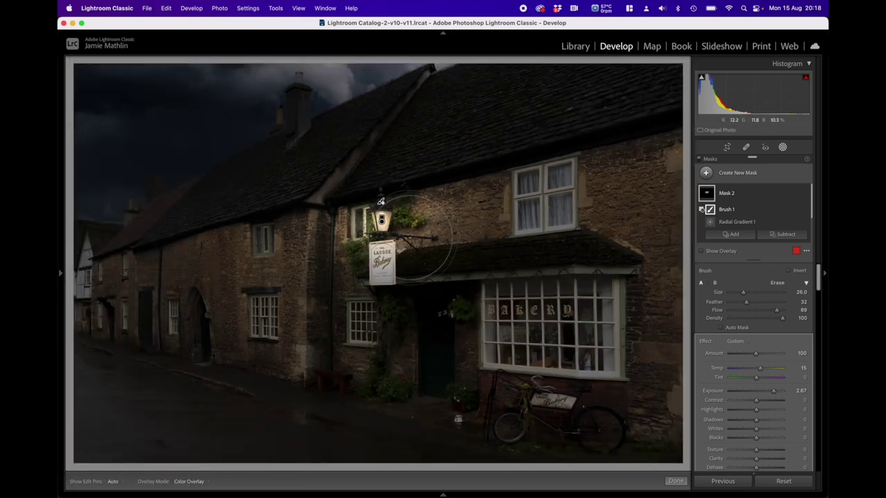
pyautogui.click(676, 481)
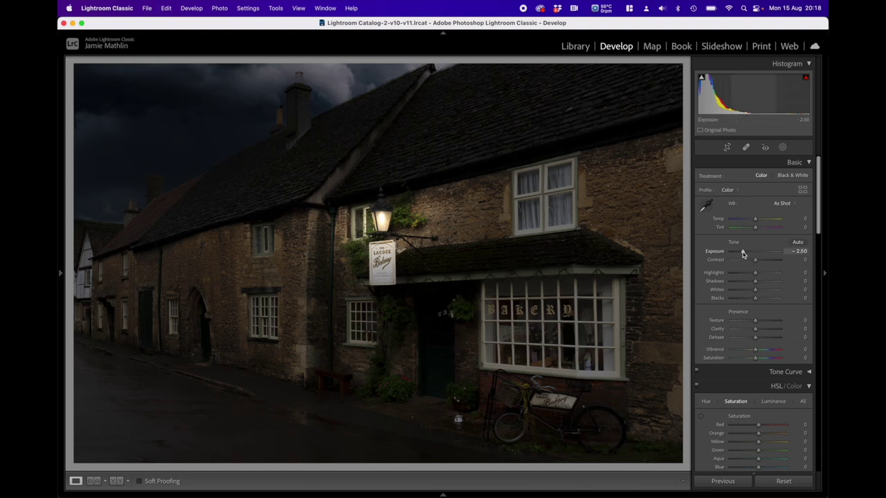
pyautogui.moveTo(743, 253); pyautogui.dragTo(739, 255)
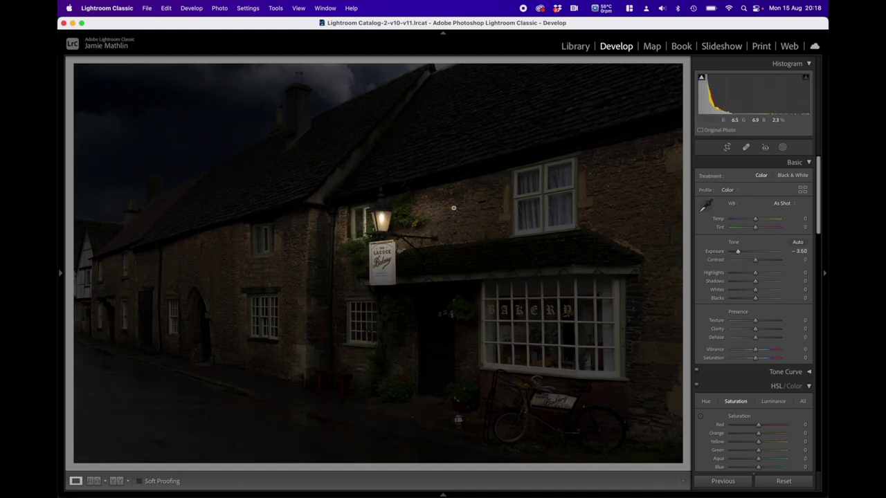
# Raise the exposure of Mask 2 to 4.00 and enlarge its radial gradient around the lamp in height and width.
pyautogui.click(784, 147)
pyautogui.moveTo(706, 196)
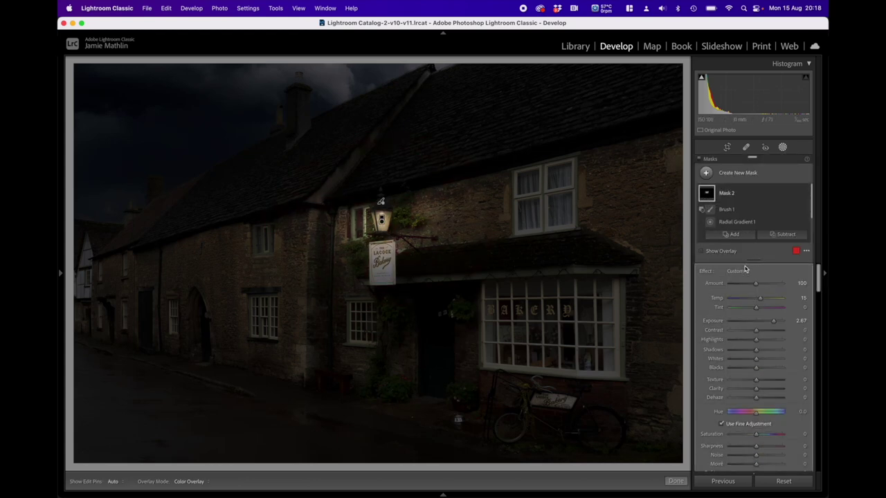
pyautogui.moveTo(774, 323); pyautogui.dragTo(781, 324)
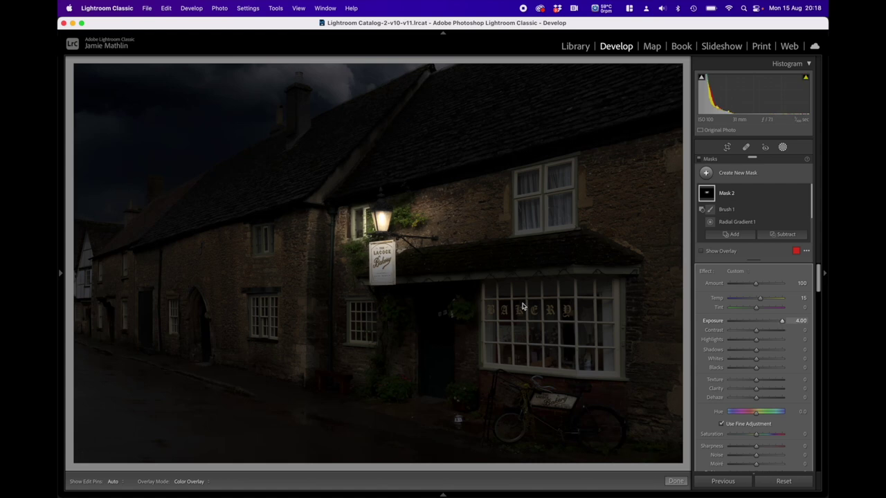
pyautogui.click(382, 221)
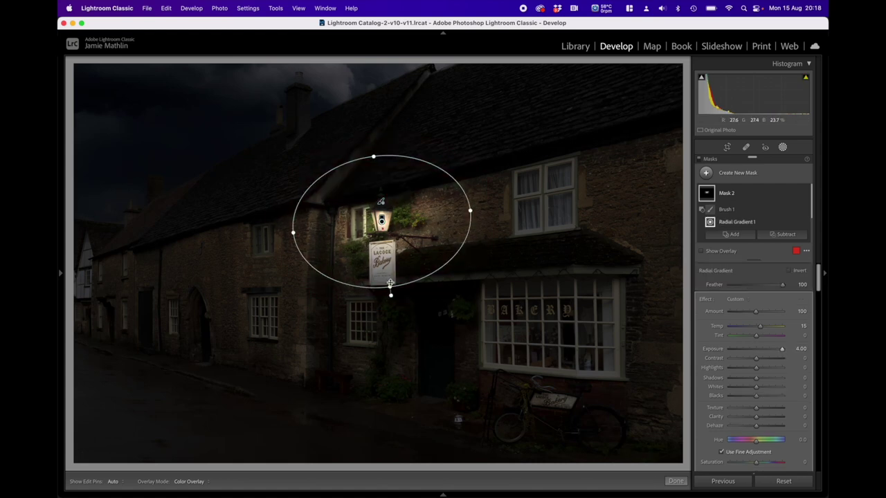
pyautogui.moveTo(390, 288); pyautogui.dragTo(393, 311)
pyautogui.moveTo(293, 223); pyautogui.dragTo(255, 237)
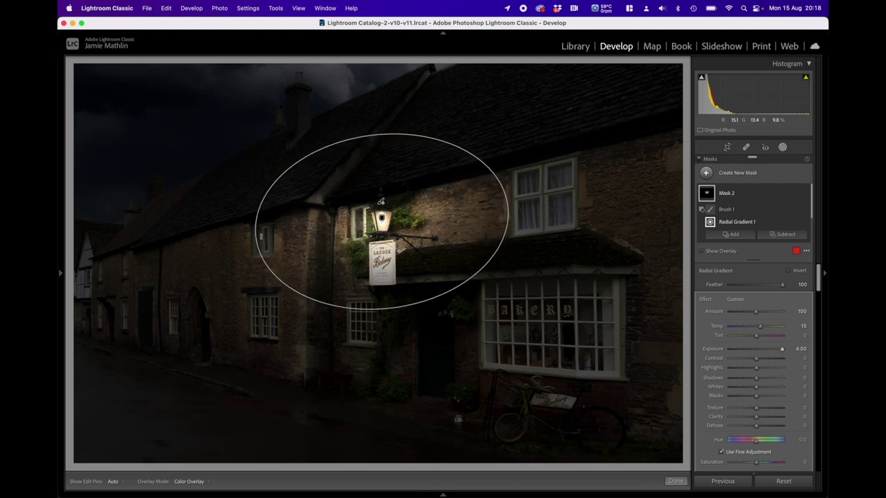
# Set the subtracting brush in Mask 2 to size 32 and flow 100, and paint the glow off the roof above the lamp.
pyautogui.moveTo(713, 195)
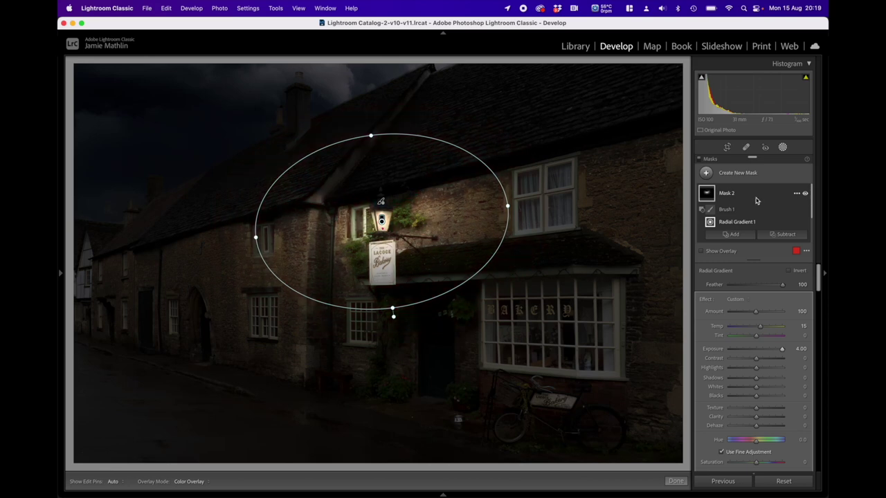
pyautogui.click(724, 215)
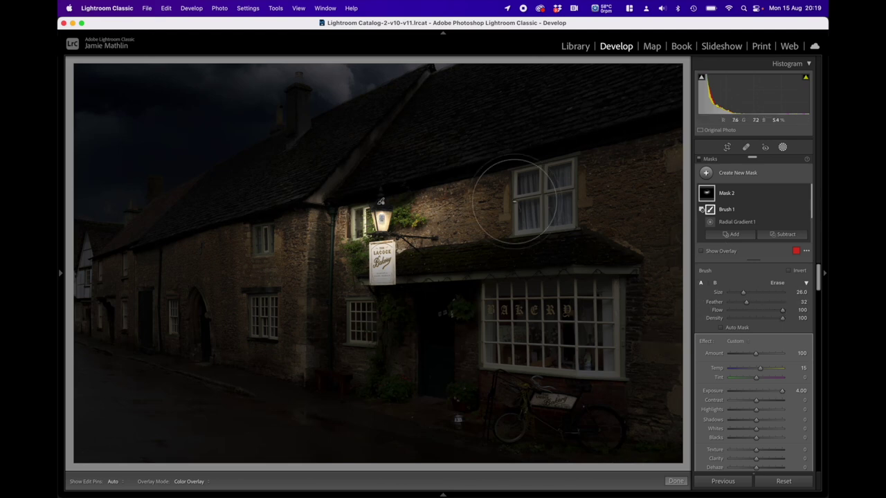
pyautogui.scroll(3, 402, 159)
pyautogui.press('h')
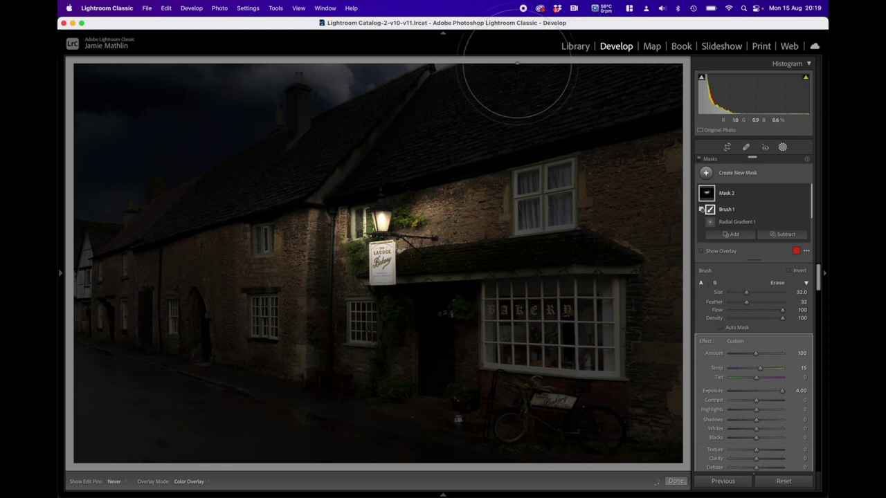
pyautogui.press('h')
pyautogui.moveTo(353, 159)
pyautogui.mouseDown()
pyautogui.moveTo(398, 151)
pyautogui.moveTo(388, 181)
pyautogui.mouseUp()
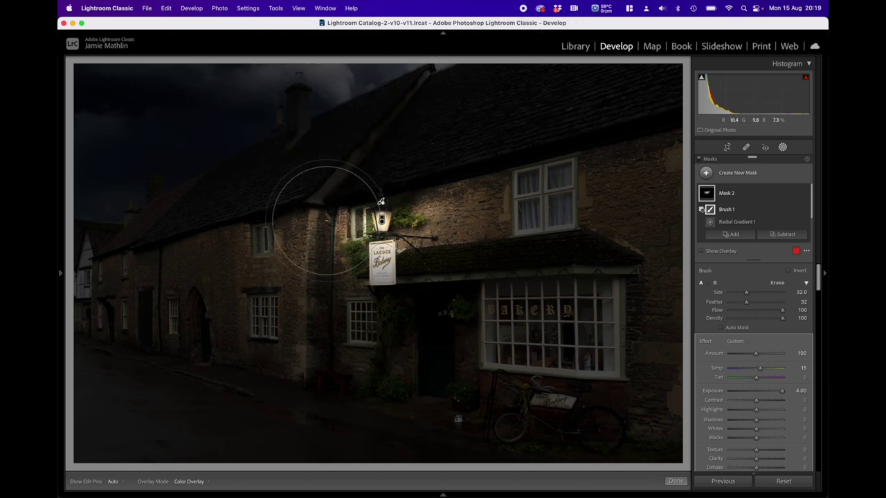
# Set the subtracting brush to size 7, feather 89 and flow 73 to refine the glow along the eaves beside the lamp.
pyautogui.scroll(-10, 297, 211)
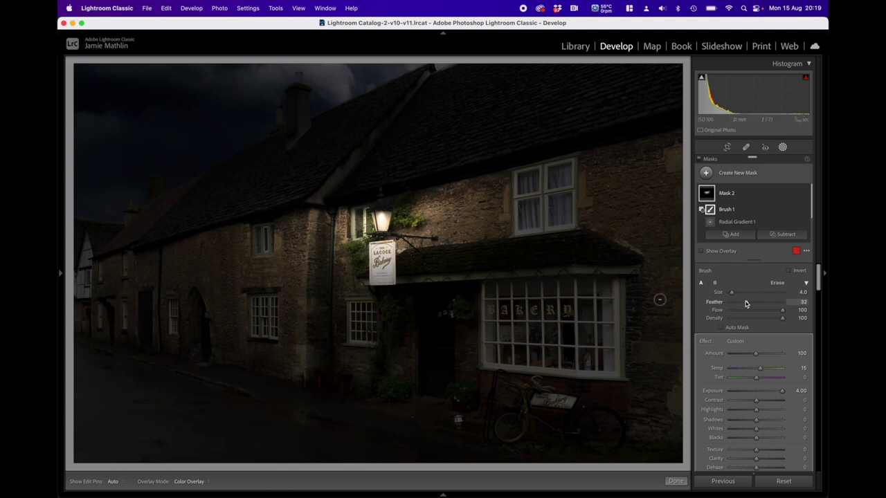
pyautogui.moveTo(781, 304); pyautogui.dragTo(756, 312)
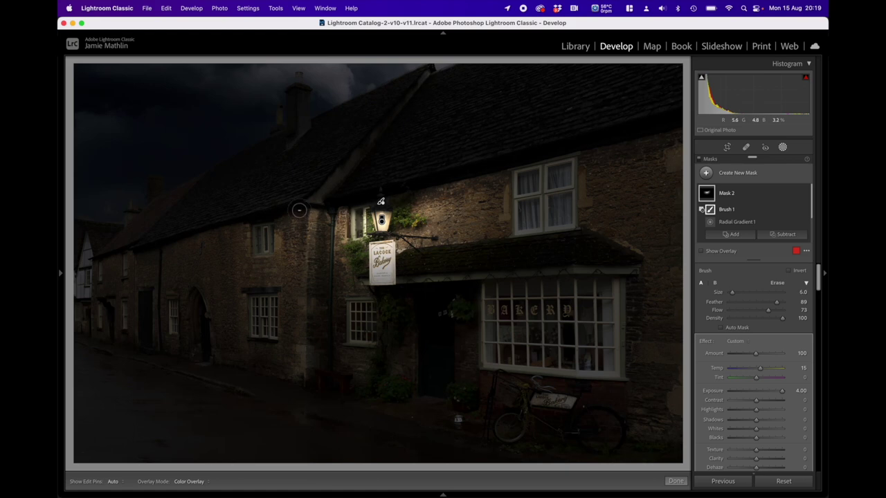
pyautogui.press(']')
# Create a new radial gradient mask as a wide ellipse over the road, tilt it along the street, and make it taller.
pyautogui.click(728, 173)
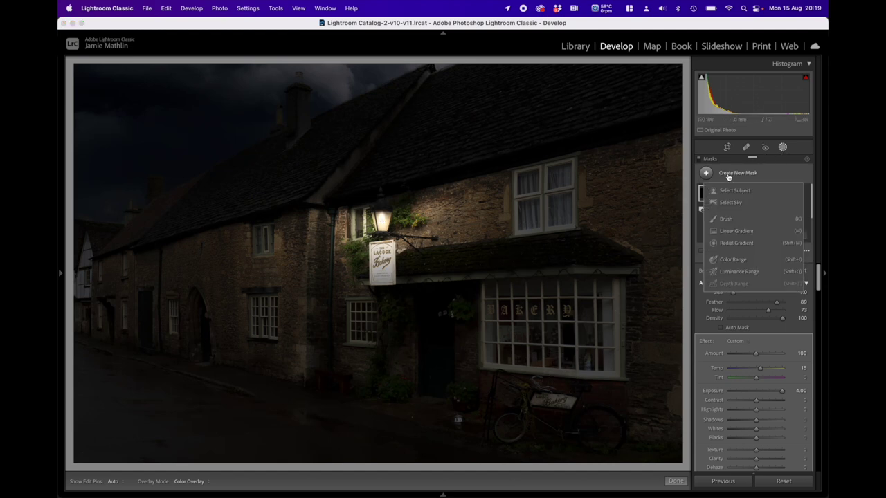
pyautogui.click(734, 243)
pyautogui.moveTo(274, 394); pyautogui.dragTo(474, 430)
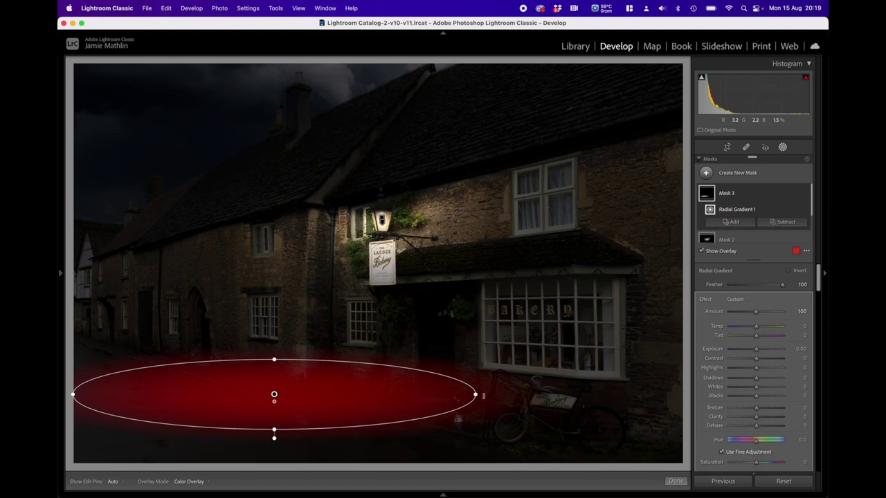
pyautogui.moveTo(483, 395); pyautogui.dragTo(477, 348)
pyautogui.moveTo(285, 426); pyautogui.dragTo(288, 458)
# Move the road gradient beneath the lamp and bakery doorway with feather 100, and fine-tune its tilt, height and width.
pyautogui.moveTo(274, 402); pyautogui.dragTo(298, 398)
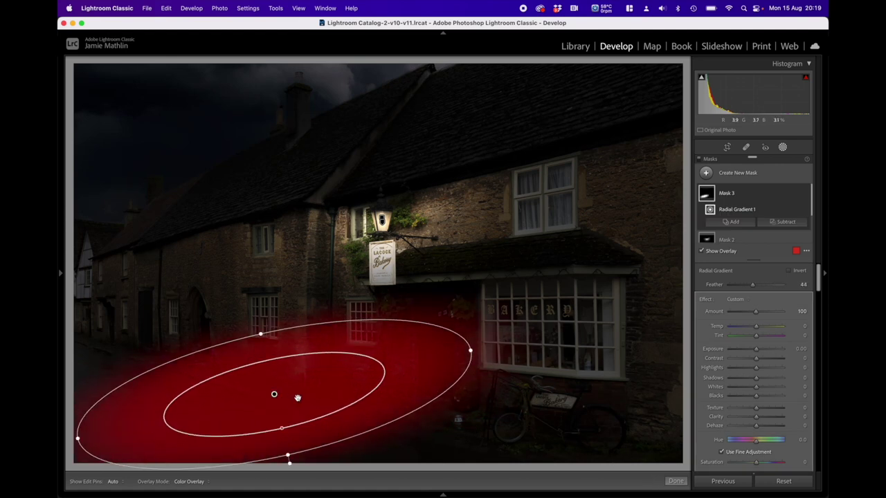
pyautogui.moveTo(282, 427); pyautogui.dragTo(374, 407)
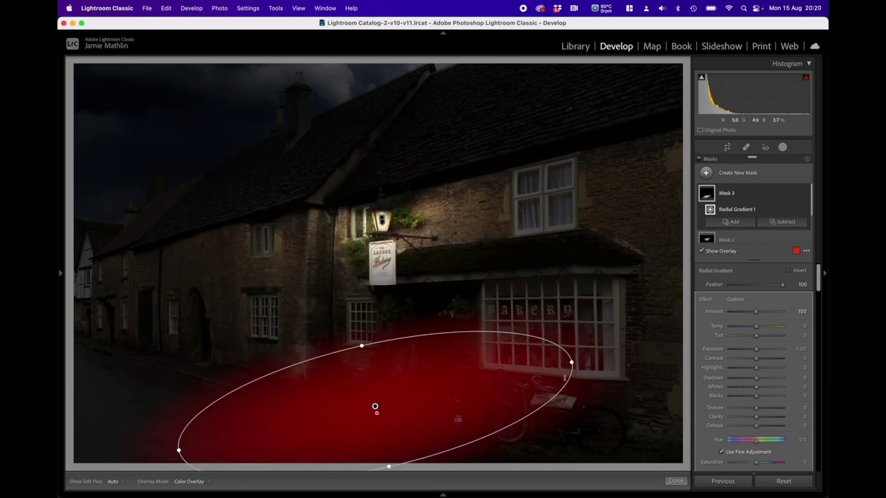
pyautogui.moveTo(574, 360); pyautogui.dragTo(530, 330)
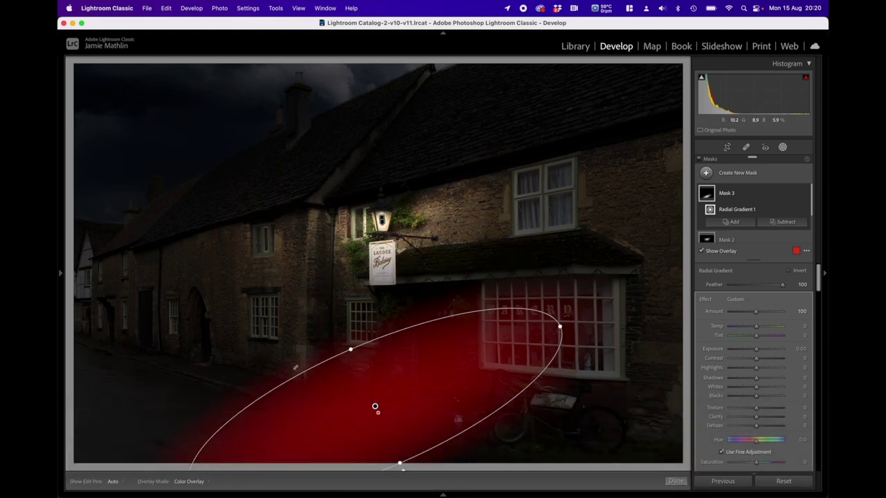
pyautogui.moveTo(351, 349)
pyautogui.mouseDown()
pyautogui.moveTo(334, 329)
pyautogui.moveTo(345, 338)
pyautogui.mouseUp()
pyautogui.moveTo(565, 324); pyautogui.dragTo(573, 360)
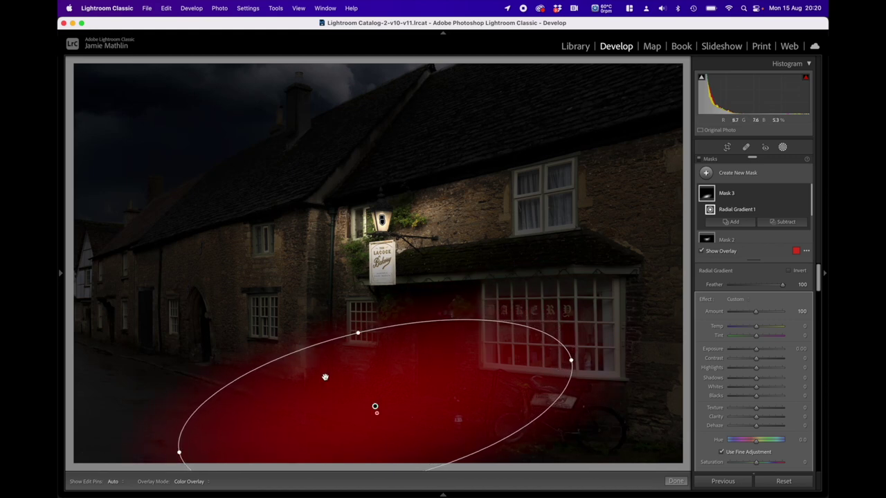
pyautogui.moveTo(178, 453); pyautogui.dragTo(173, 453)
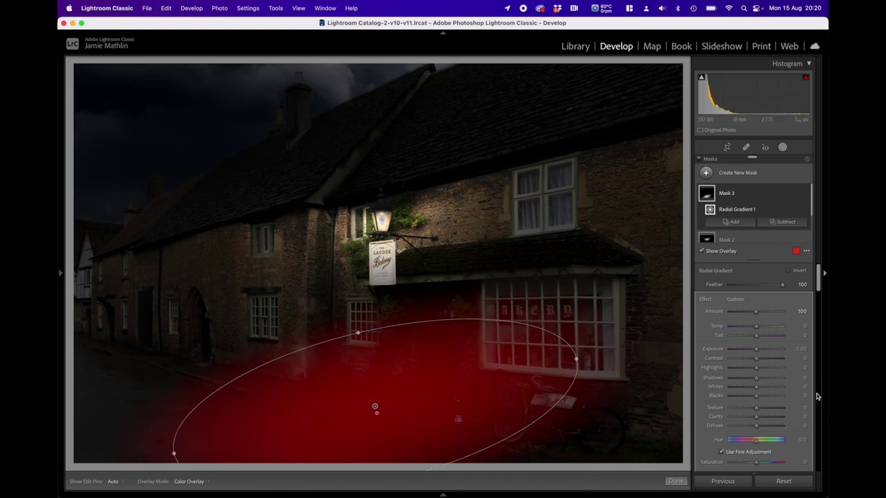
# Raise the exposure of the road mask to 4.00 and widen its radial gradient across the street and shop front.
pyautogui.moveTo(757, 351); pyautogui.dragTo(788, 352)
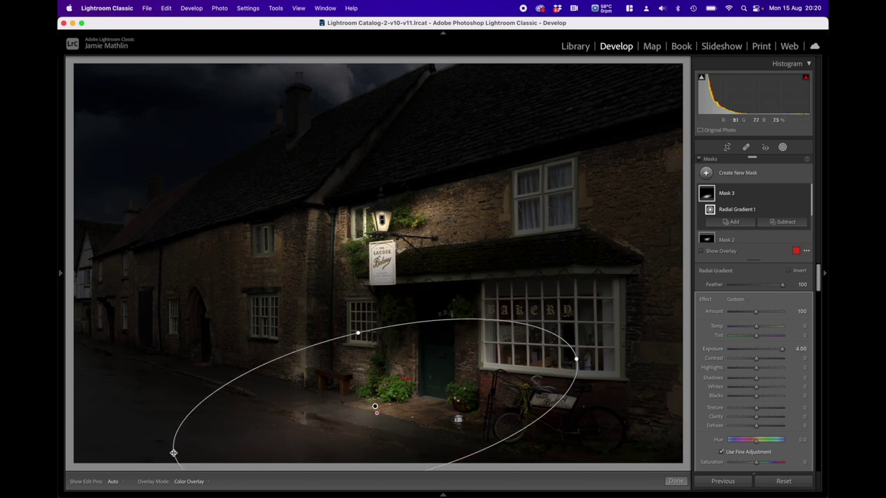
pyautogui.moveTo(173, 453); pyautogui.dragTo(102, 469)
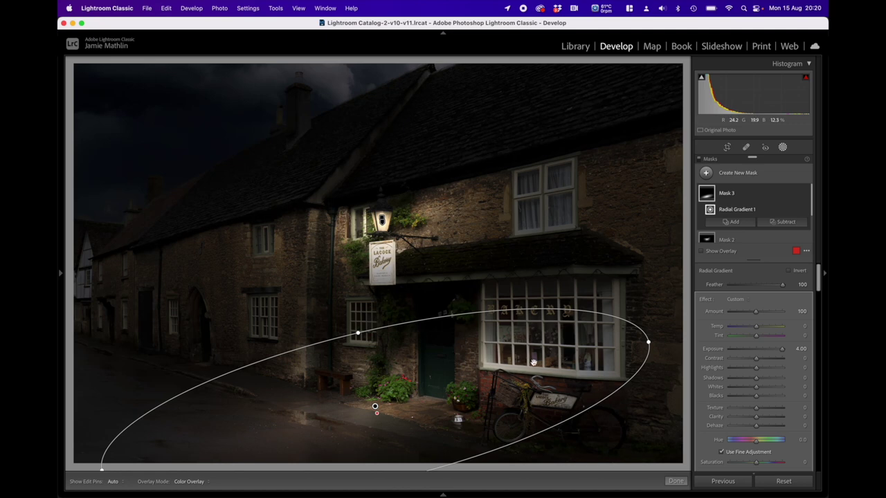
# Shift the road gradient slightly down along the pavement, fine-tune its height, and warm the mask's temperature to 6.
pyautogui.moveTo(358, 334); pyautogui.dragTo(359, 338)
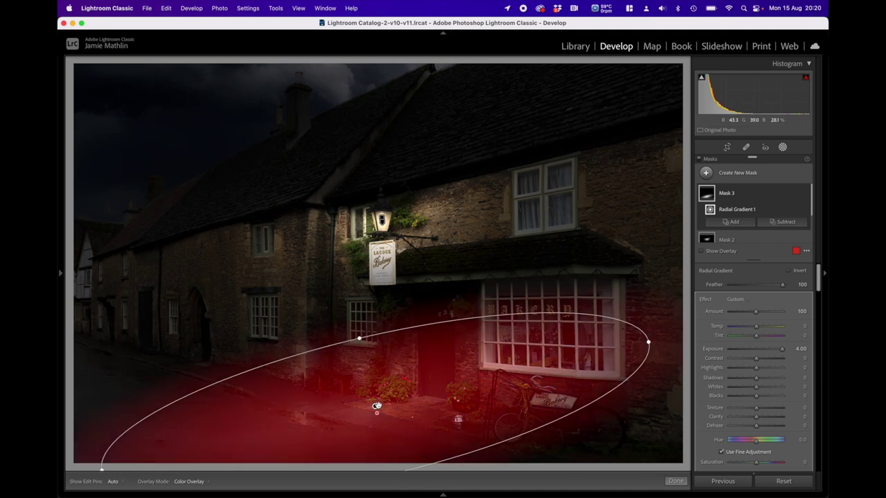
pyautogui.moveTo(375, 407); pyautogui.dragTo(380, 414)
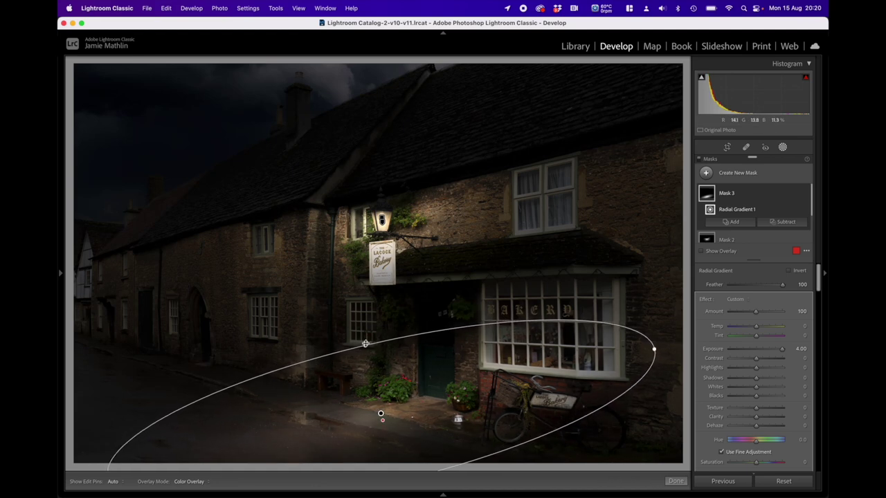
pyautogui.moveTo(365, 343); pyautogui.dragTo(364, 337)
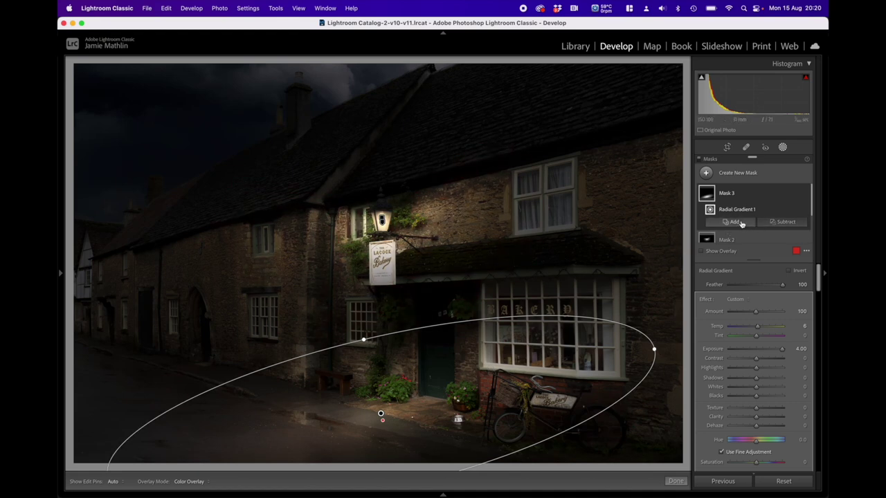
# Add a brush to the road mask with size 17, feather 100 and flow 30, and paint light over the bicycle and ground beneath the shop window.
pyautogui.click(773, 221)
pyautogui.click(708, 277)
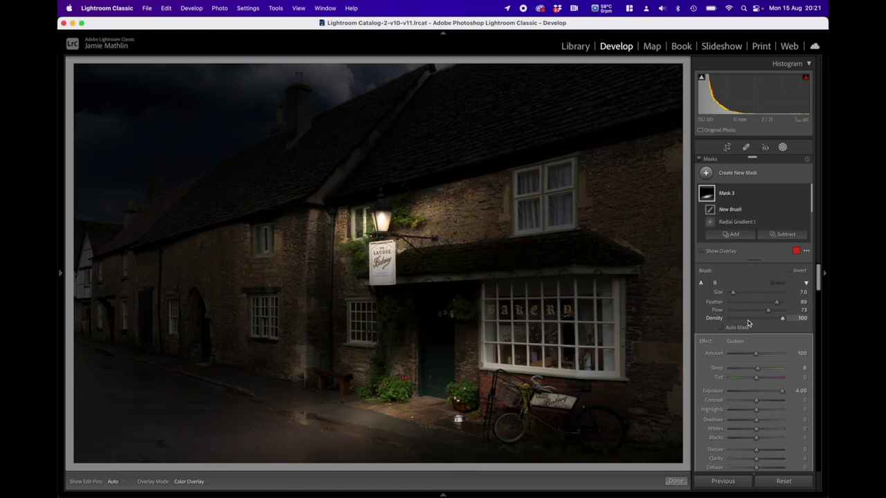
pyautogui.moveTo(776, 303); pyautogui.dragTo(784, 302)
pyautogui.scroll(5, 391, 378)
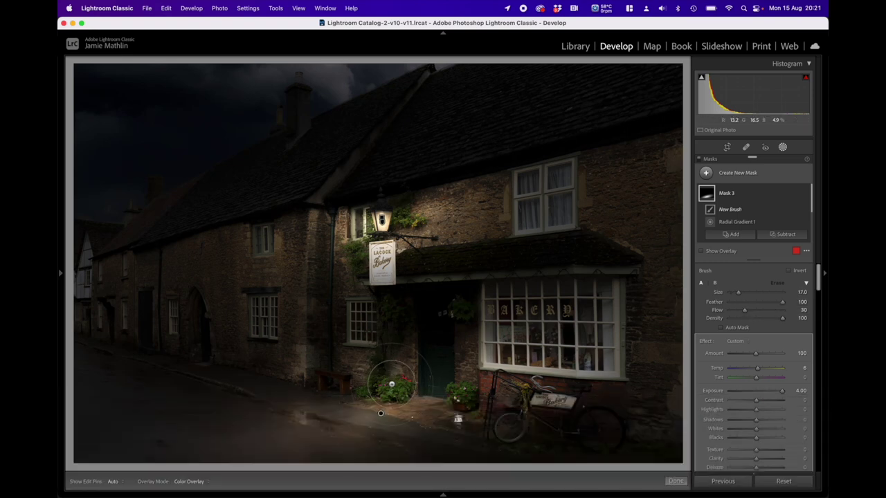
pyautogui.moveTo(391, 384)
pyautogui.mouseDown()
pyautogui.moveTo(408, 435)
pyautogui.moveTo(398, 443)
pyautogui.moveTo(506, 440)
pyautogui.moveTo(442, 433)
pyautogui.moveTo(564, 439)
pyautogui.moveTo(431, 438)
pyautogui.moveTo(598, 440)
pyautogui.moveTo(563, 421)
pyautogui.moveTo(592, 425)
pyautogui.moveTo(524, 412)
pyautogui.moveTo(540, 414)
pyautogui.moveTo(451, 433)
pyautogui.moveTo(566, 435)
pyautogui.moveTo(469, 405)
pyautogui.moveTo(496, 411)
pyautogui.moveTo(497, 435)
pyautogui.moveTo(579, 447)
pyautogui.moveTo(368, 454)
pyautogui.moveTo(438, 451)
pyautogui.moveTo(407, 455)
pyautogui.moveTo(425, 463)
pyautogui.moveTo(384, 440)
pyautogui.mouseUp()
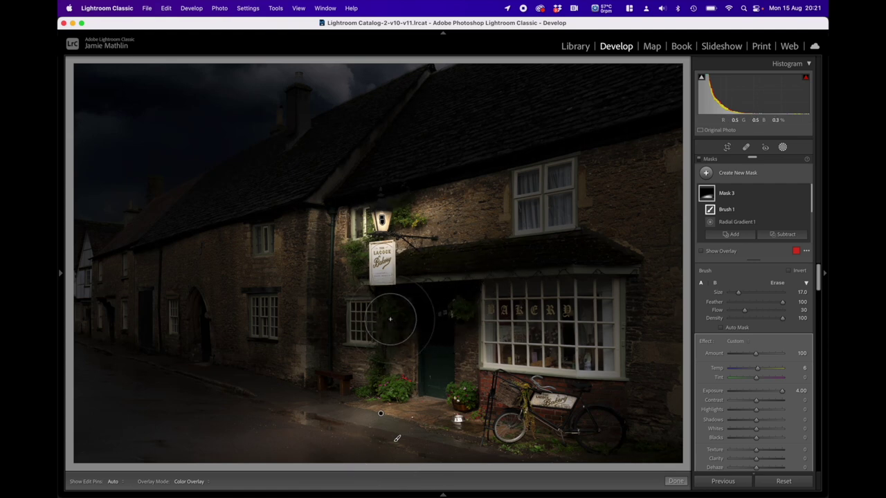
# Reduce the adding brush to size 7 and paint light down the wall corner beside the drainpipe.
pyautogui.scroll(3, 293, 402)
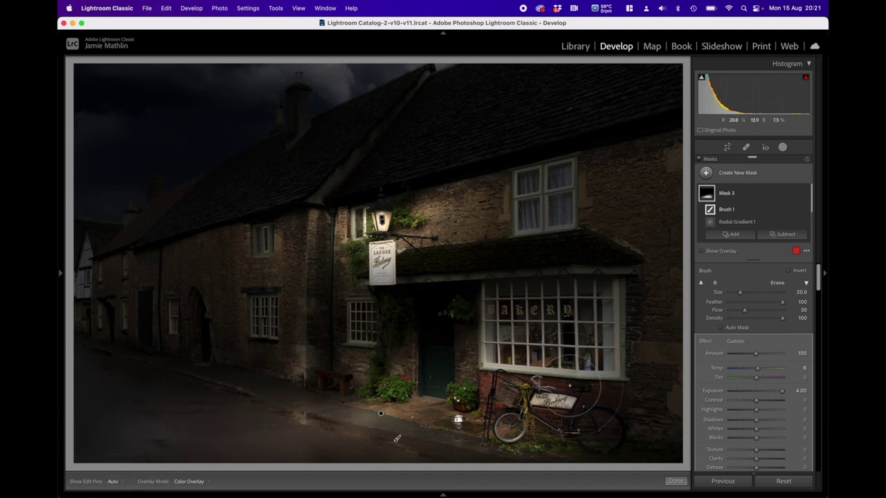
pyautogui.scroll(-3, 329, 337)
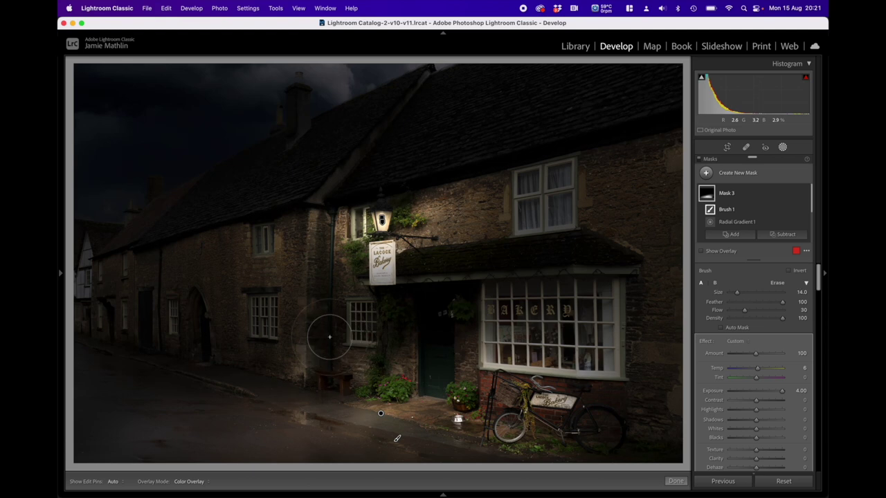
pyautogui.press('[')
pyautogui.press('[')
pyautogui.press('[')
pyautogui.moveTo(326, 252)
pyautogui.mouseDown()
pyautogui.moveTo(325, 351)
pyautogui.moveTo(324, 257)
pyautogui.moveTo(324, 311)
pyautogui.mouseUp()
pyautogui.press('h')
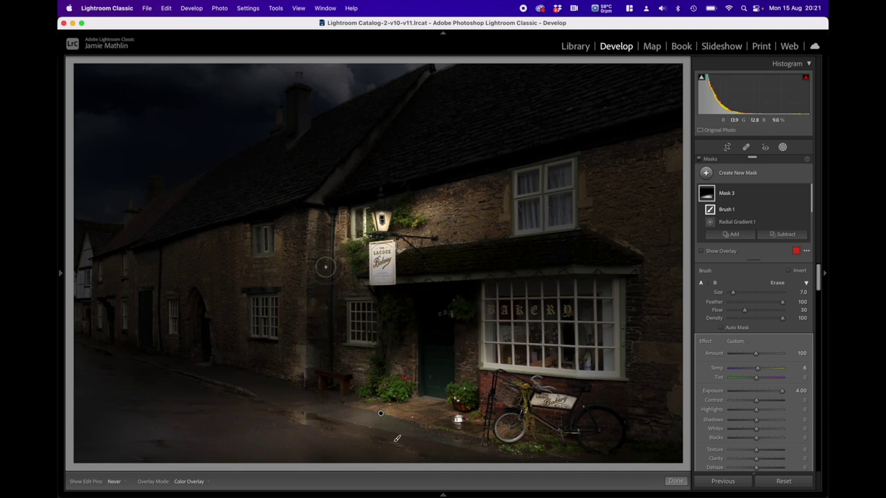
pyautogui.moveTo(323, 266)
pyautogui.mouseDown()
pyautogui.moveTo(325, 339)
pyautogui.moveTo(325, 255)
pyautogui.moveTo(323, 362)
pyautogui.moveTo(326, 251)
pyautogui.mouseUp()
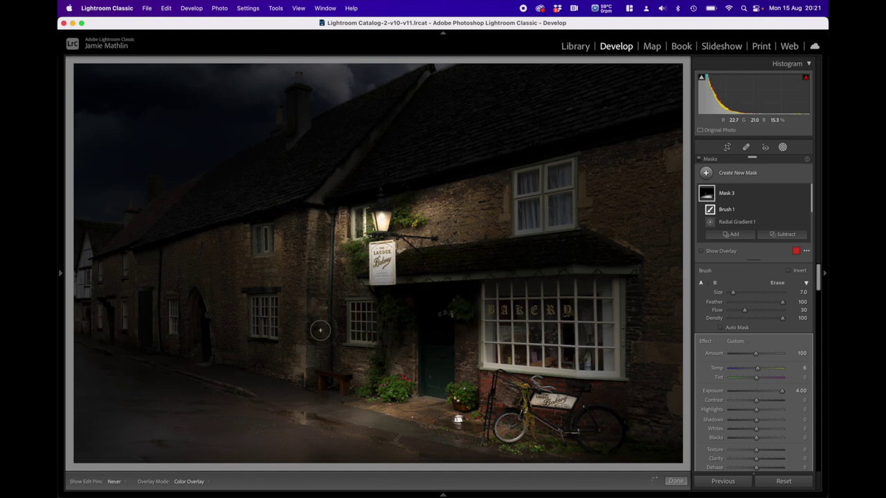
pyautogui.press('h')
pyautogui.press('h')
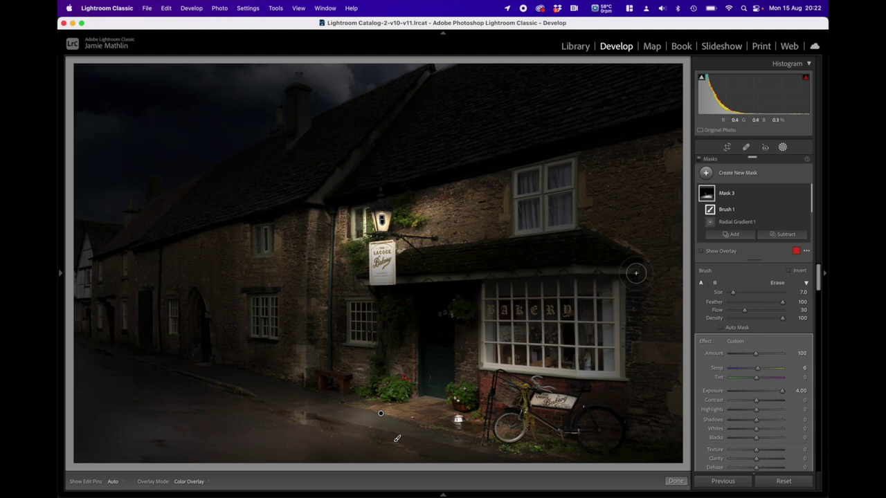
# Subtract a size 7 brush with feather 100 and flow 30 from the road mask over the plants and wall beside the doorway.
pyautogui.click(739, 222)
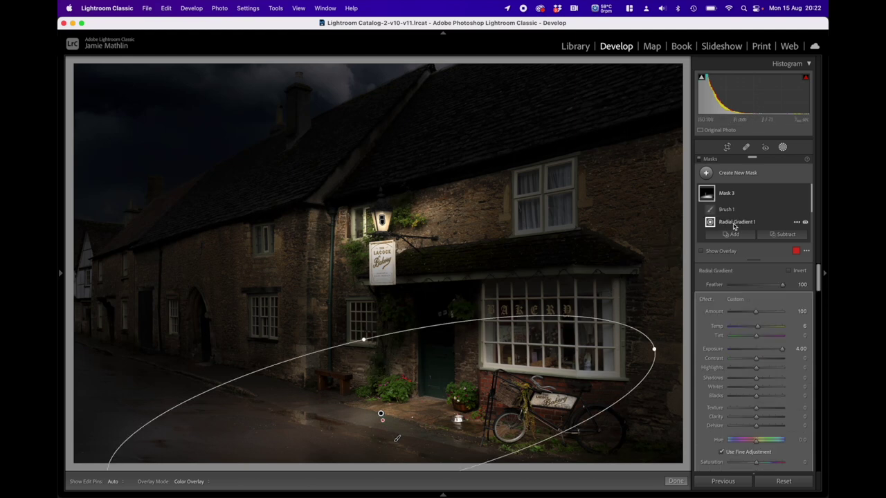
pyautogui.click(775, 234)
pyautogui.click(766, 291)
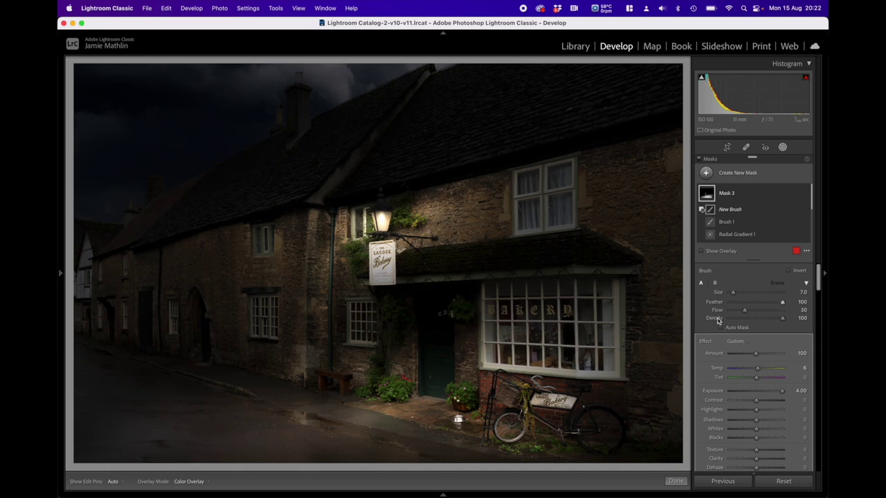
pyautogui.moveTo(352, 364); pyautogui.dragTo(373, 372)
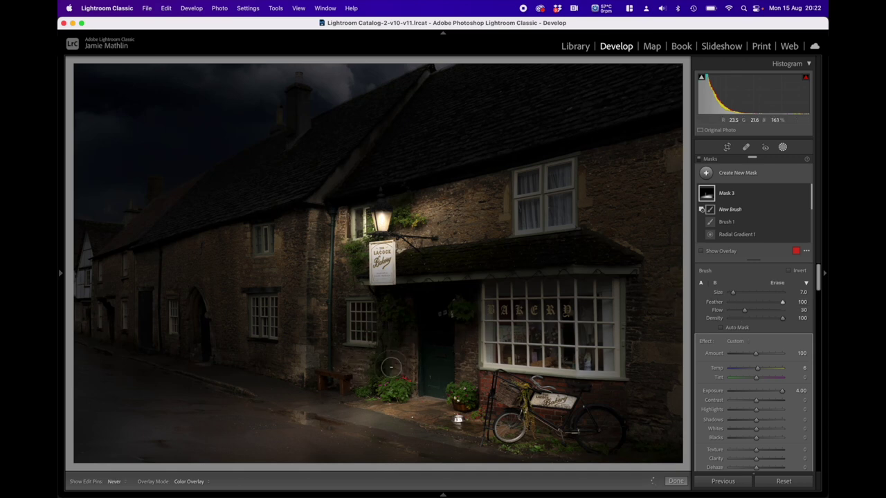
pyautogui.moveTo(402, 359); pyautogui.dragTo(380, 370)
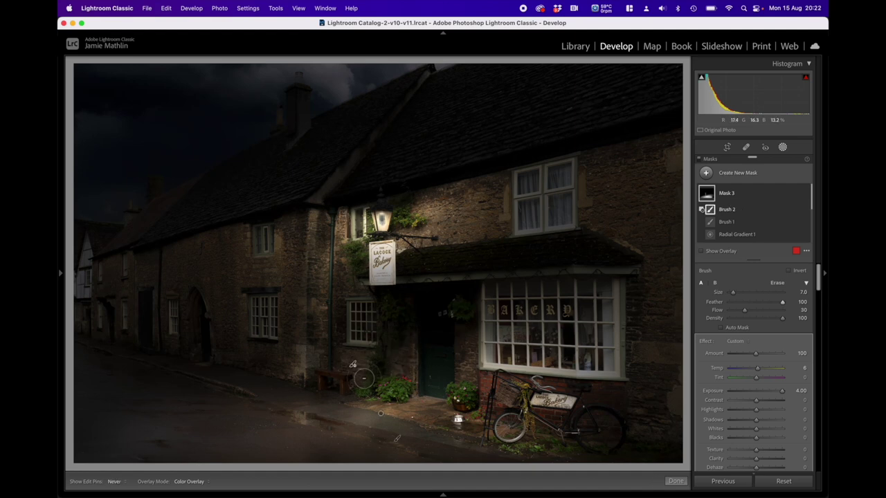
pyautogui.moveTo(372, 356)
pyautogui.mouseDown()
pyautogui.moveTo(405, 346)
pyautogui.moveTo(407, 369)
pyautogui.moveTo(407, 352)
pyautogui.mouseUp()
pyautogui.press('h')
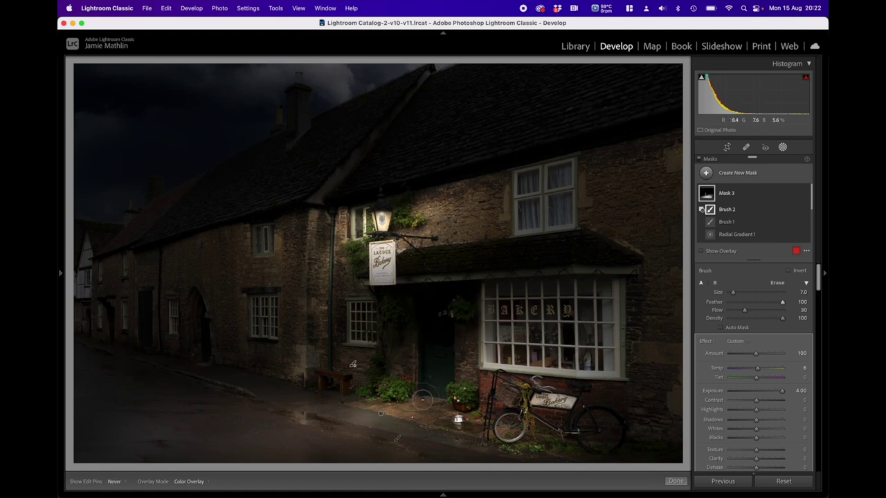
# Soften the road light around the doorstep and shop front, enlarging the subtracting brush to size 20.
pyautogui.press('h')
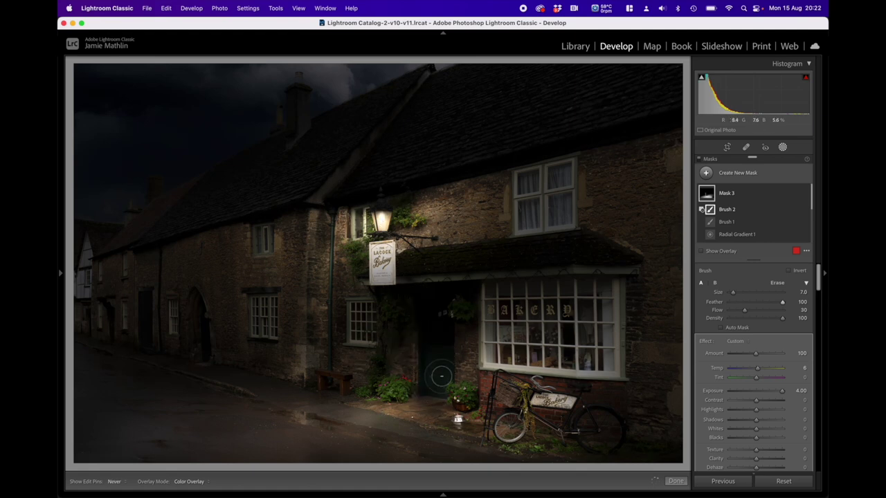
pyautogui.press('h')
pyautogui.press('h')
pyautogui.press(']')
pyautogui.press(']')
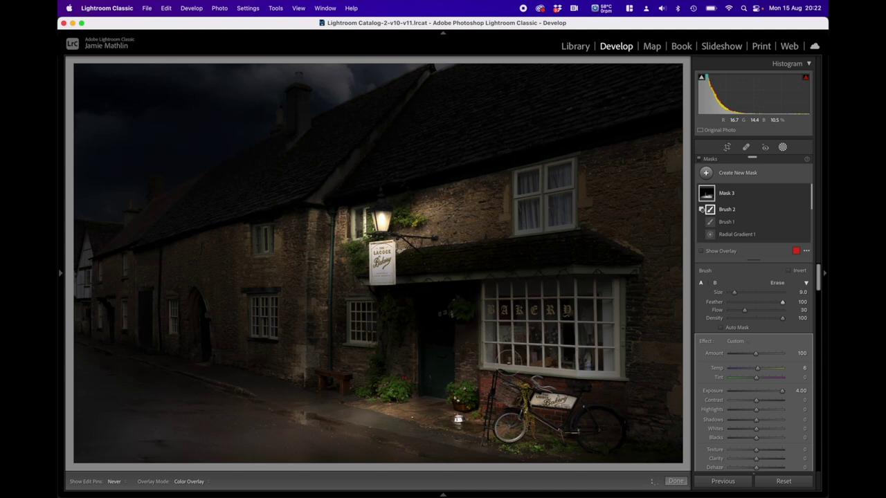
pyautogui.scroll(6, 485, 371)
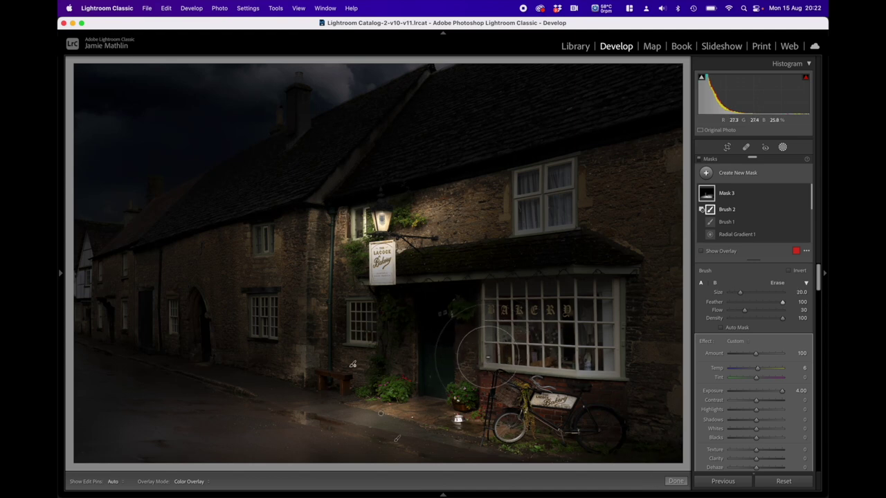
pyautogui.press('h')
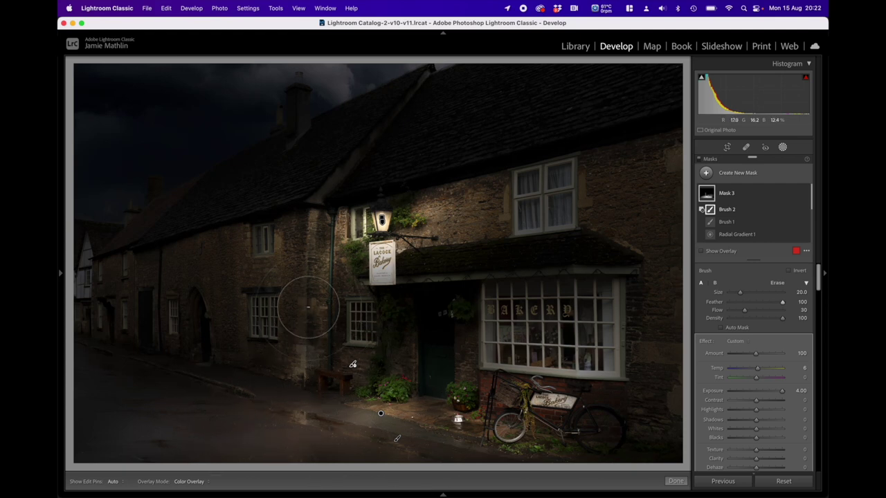
pyautogui.press('[')
pyautogui.press('[')
# Create a new radial gradient mask as a wide ellipse and centre it over the bakery window.
pyautogui.click(782, 148)
pyautogui.click(782, 148)
pyautogui.click(739, 173)
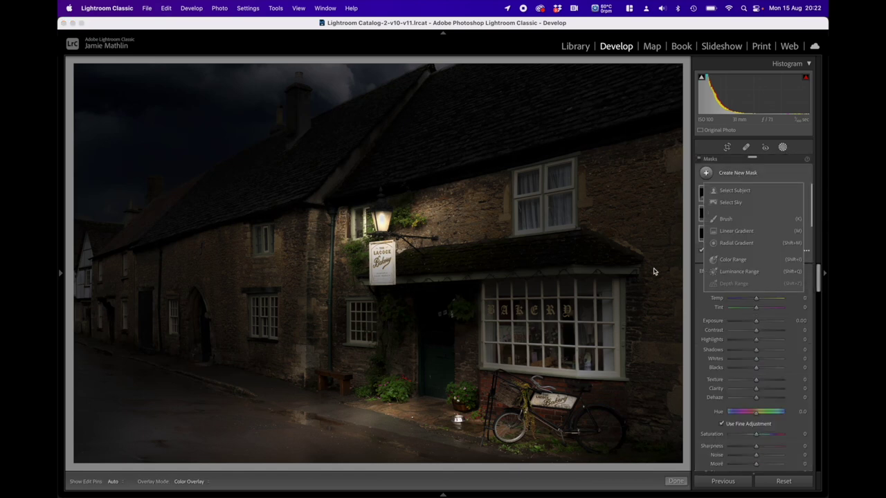
pyautogui.click(736, 243)
pyautogui.moveTo(514, 300); pyautogui.dragTo(743, 427)
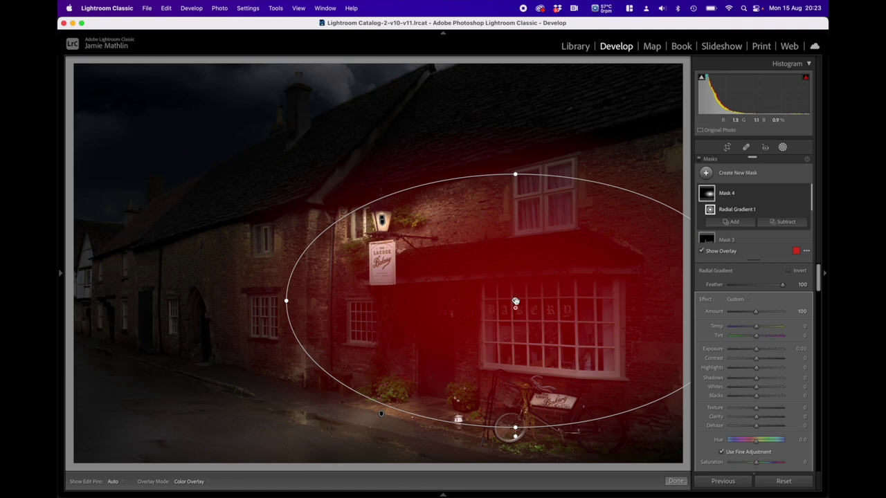
pyautogui.moveTo(515, 302); pyautogui.dragTo(541, 325)
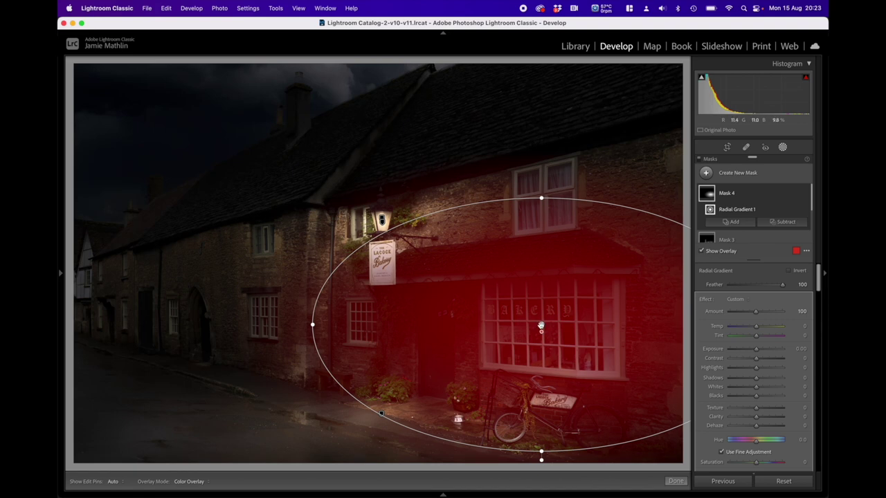
pyautogui.moveTo(541, 325); pyautogui.dragTo(568, 290)
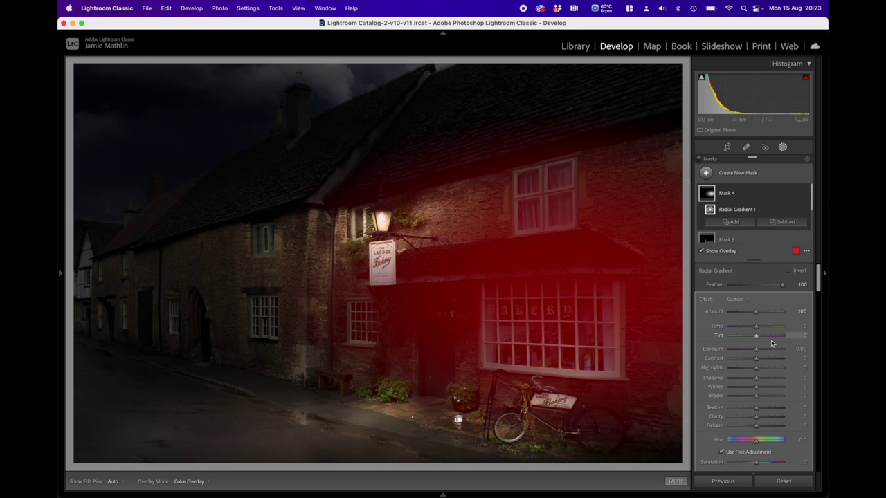
# Light the window mask with exposure 4.00, highlights 37, temperature 33 and tint 18, moving its gradient slightly down.
pyautogui.moveTo(758, 349); pyautogui.dragTo(796, 352)
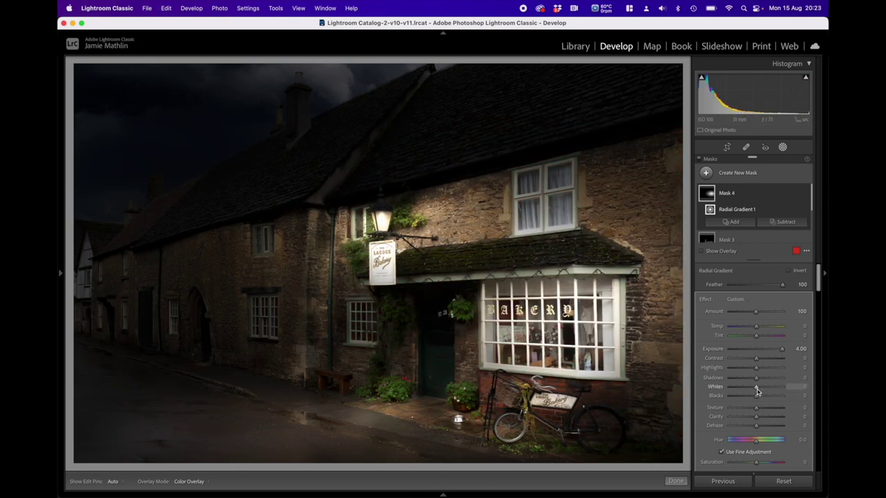
pyautogui.moveTo(588, 310)
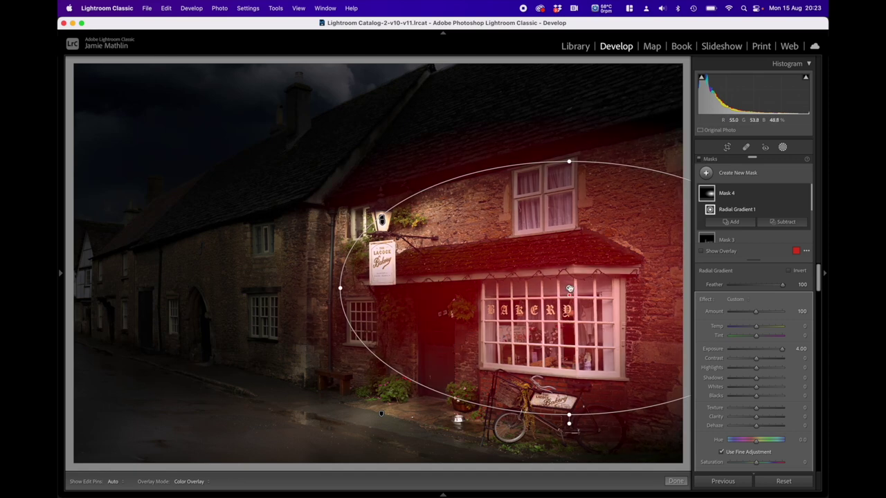
pyautogui.moveTo(570, 289); pyautogui.dragTo(569, 301)
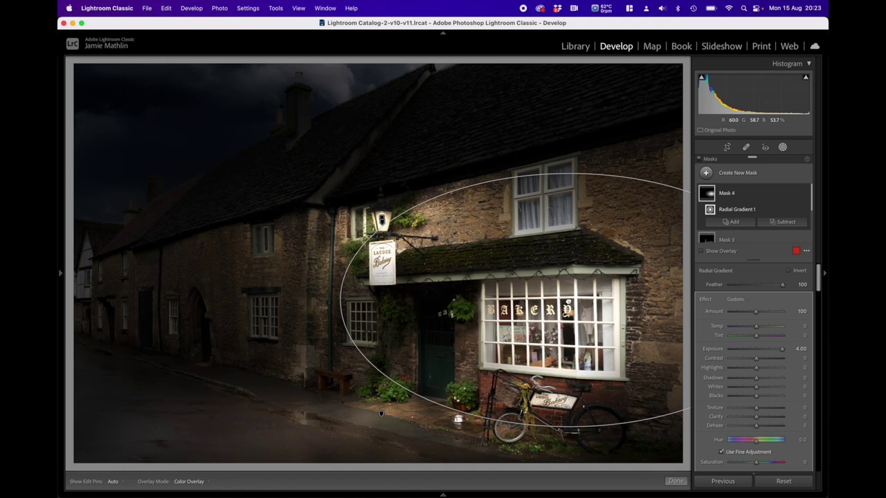
pyautogui.moveTo(569, 303)
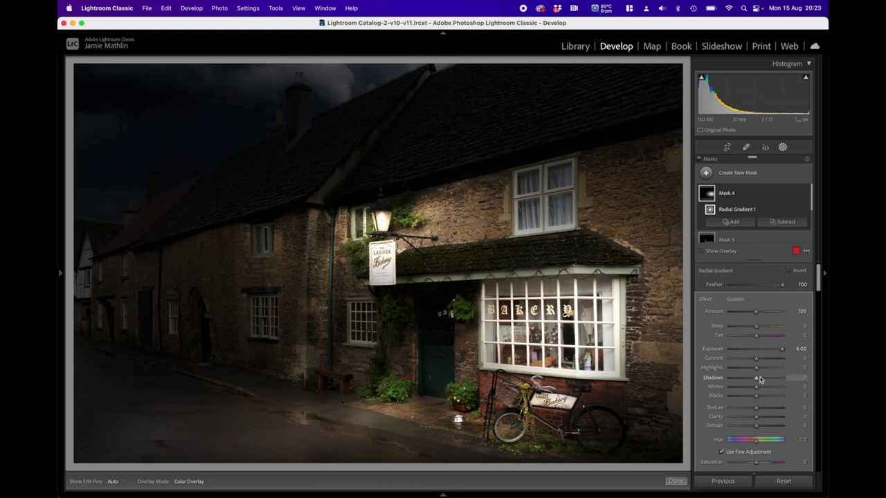
pyautogui.moveTo(758, 372); pyautogui.dragTo(764, 371)
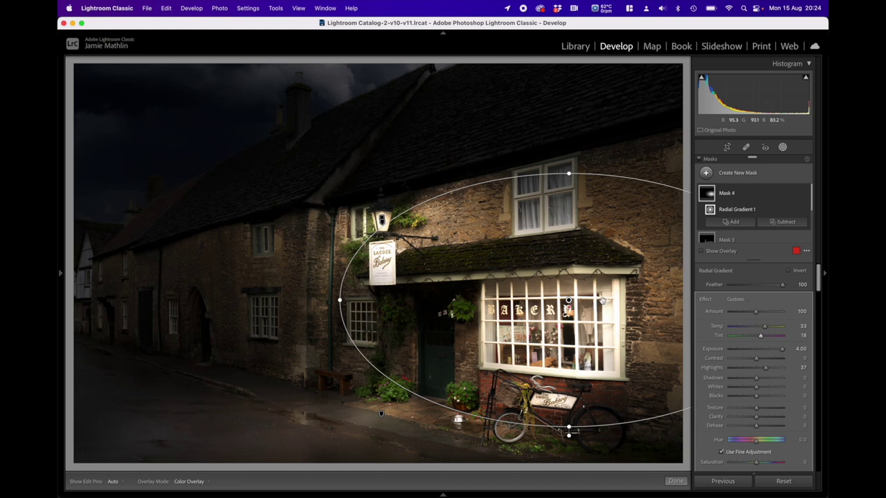
# Subtract a size 10 brush with feather 0 and flow 100 from the window mask along the fascia and outer frame around the bakery window.
pyautogui.click(783, 221)
pyautogui.click(765, 273)
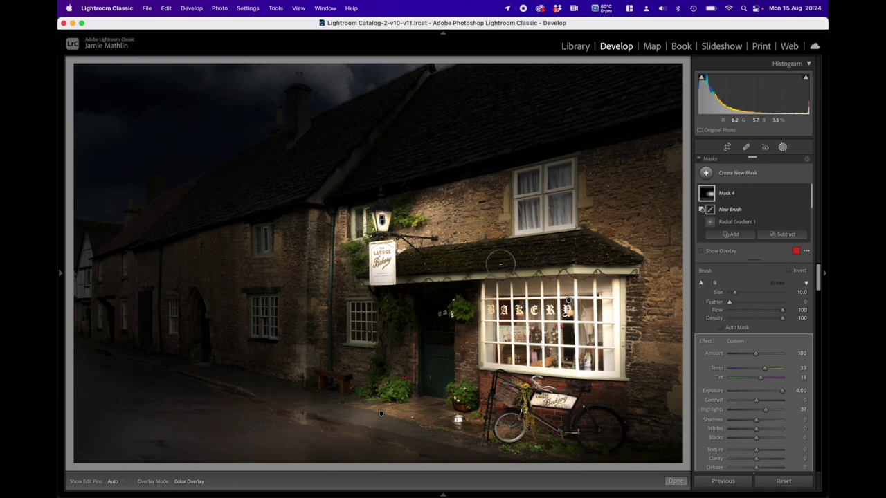
pyautogui.moveTo(60, 239)
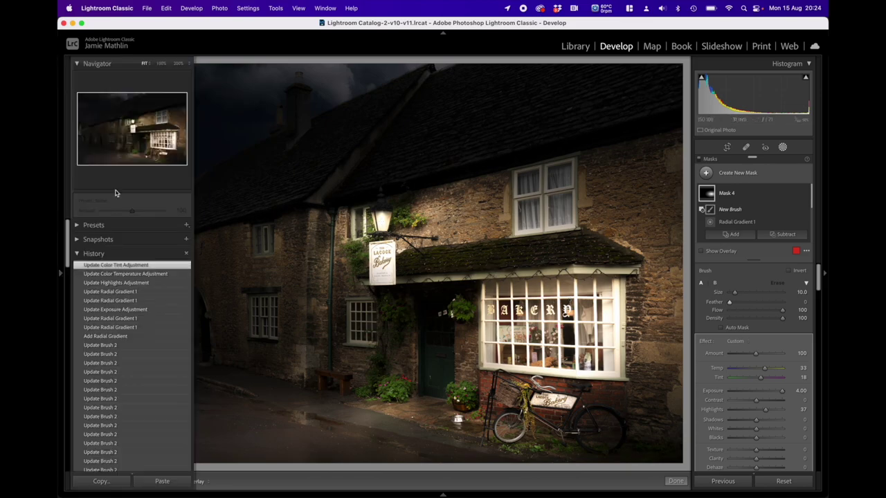
pyautogui.click(177, 65)
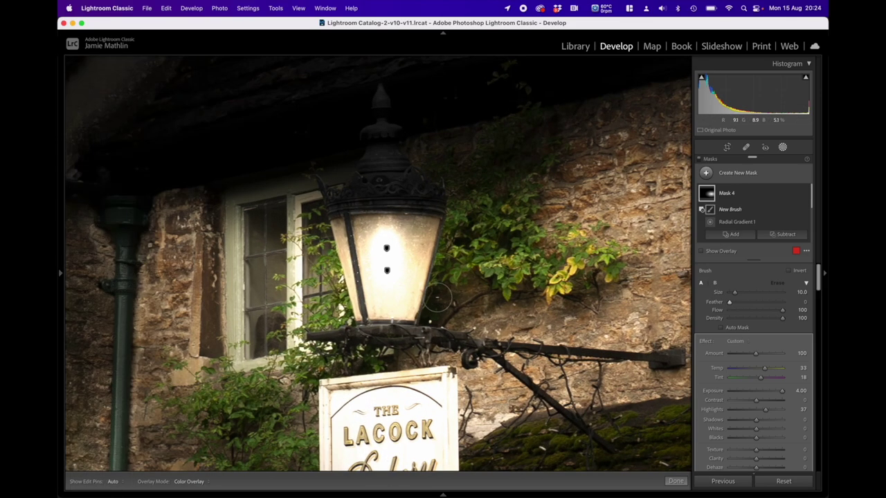
pyautogui.press('space')
pyautogui.moveTo(443, 302); pyautogui.dragTo(144, 8)
pyautogui.moveTo(469, 319); pyautogui.dragTo(292, 295)
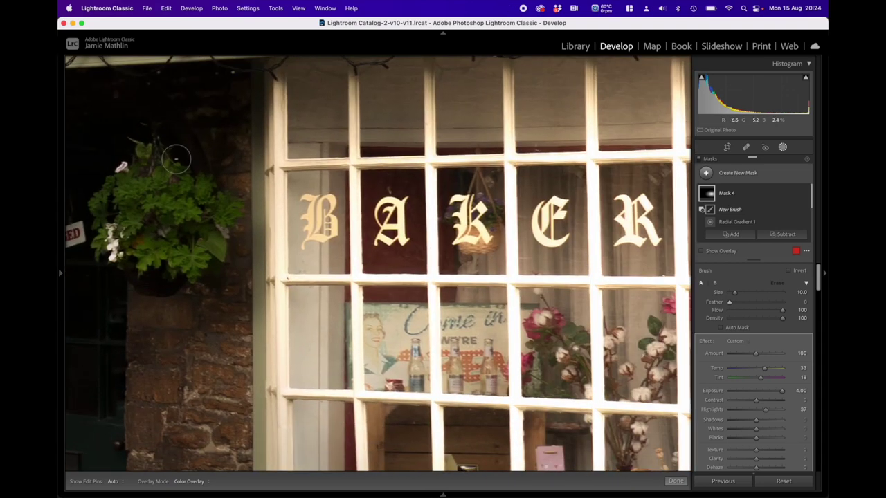
pyautogui.moveTo(61, 273)
pyautogui.click(162, 64)
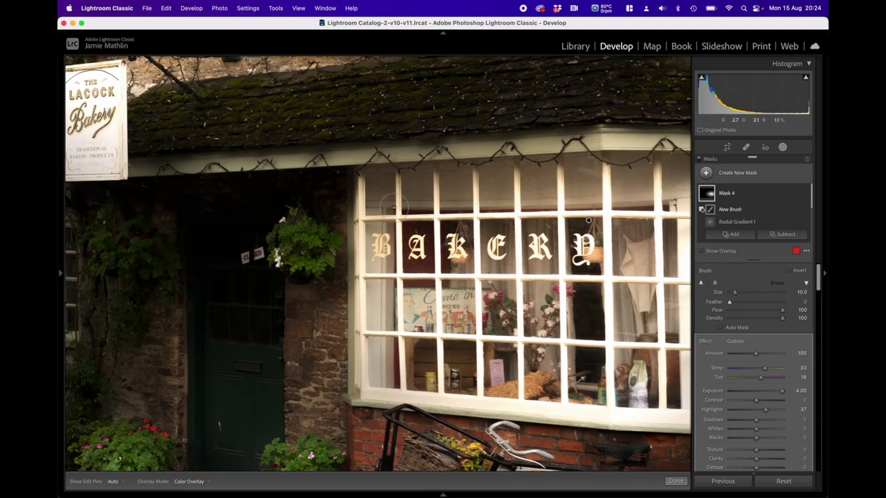
pyautogui.press('space')
pyautogui.moveTo(509, 236); pyautogui.dragTo(360, 246)
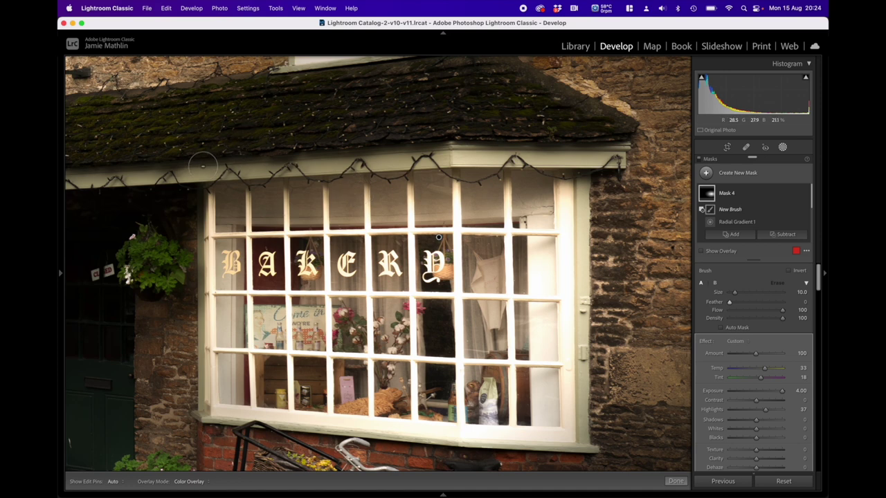
pyautogui.click(203, 166)
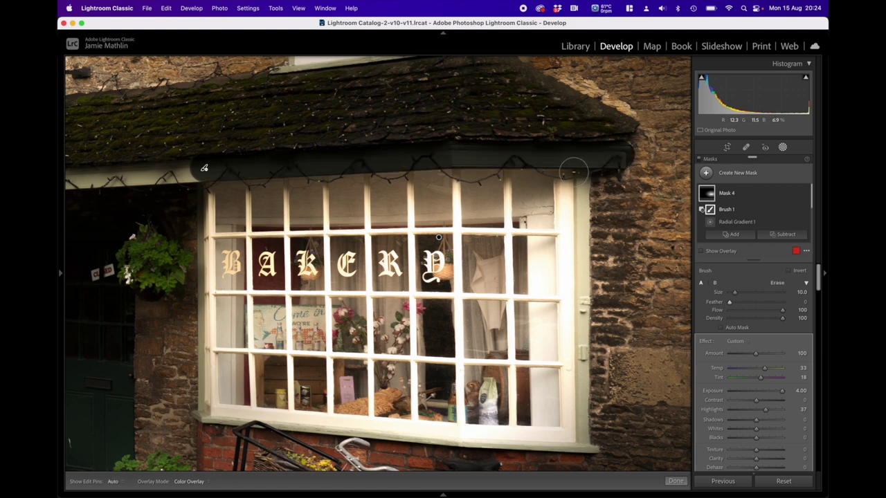
pyautogui.click(573, 172)
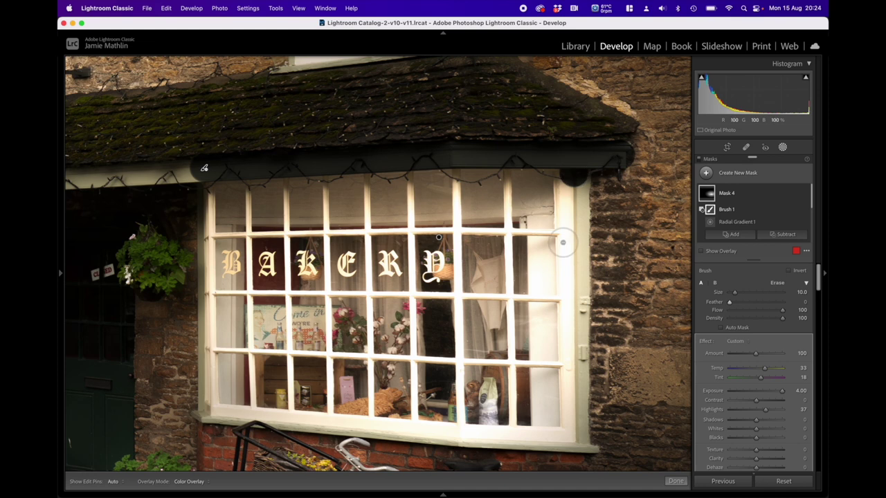
pyautogui.keyDown('shift'); pyautogui.click(579, 429); pyautogui.keyUp('shift')
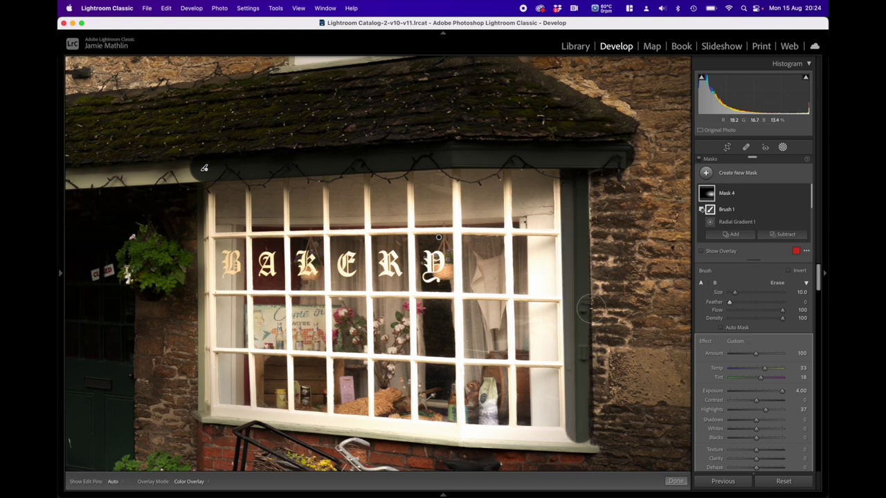
# Brush the glow off the stone wall on both sides of the window and off the brickwork beneath it with a size 10 brush.
pyautogui.press('h')
pyautogui.moveTo(598, 169); pyautogui.dragTo(594, 450)
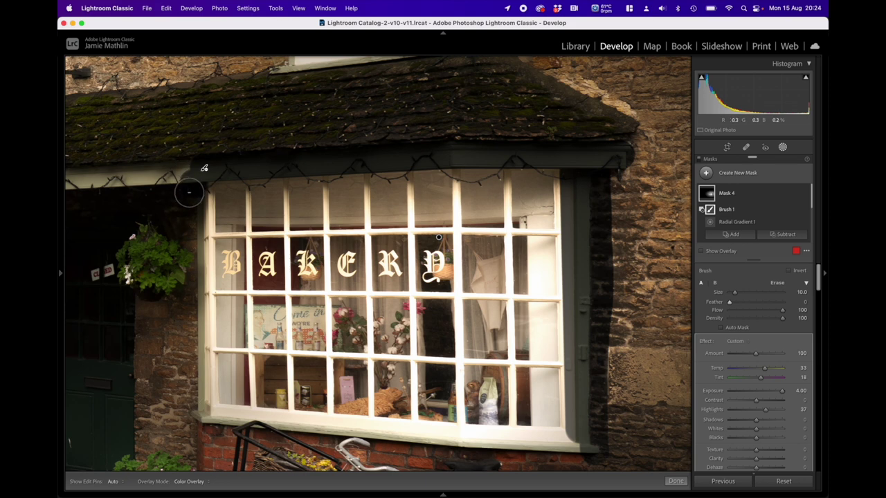
pyautogui.keyDown('shift'); pyautogui.click(189, 399); pyautogui.keyUp('shift')
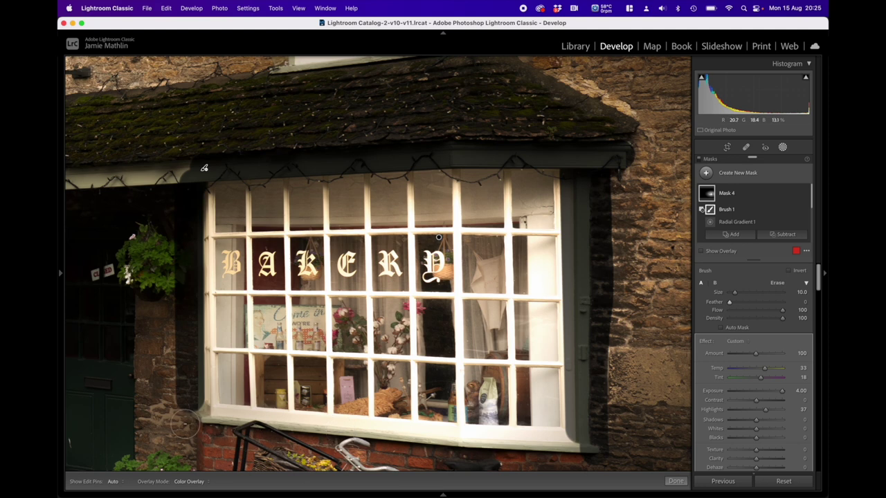
pyautogui.moveTo(191, 429)
pyautogui.mouseDown()
pyautogui.moveTo(195, 418)
pyautogui.moveTo(219, 430)
pyautogui.mouseUp()
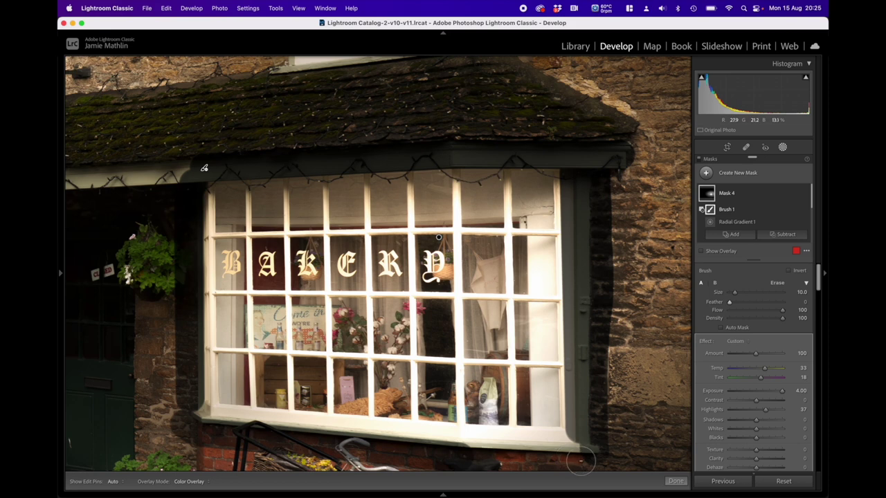
pyautogui.keyDown('shift'); pyautogui.click(580, 460); pyautogui.keyUp('shift')
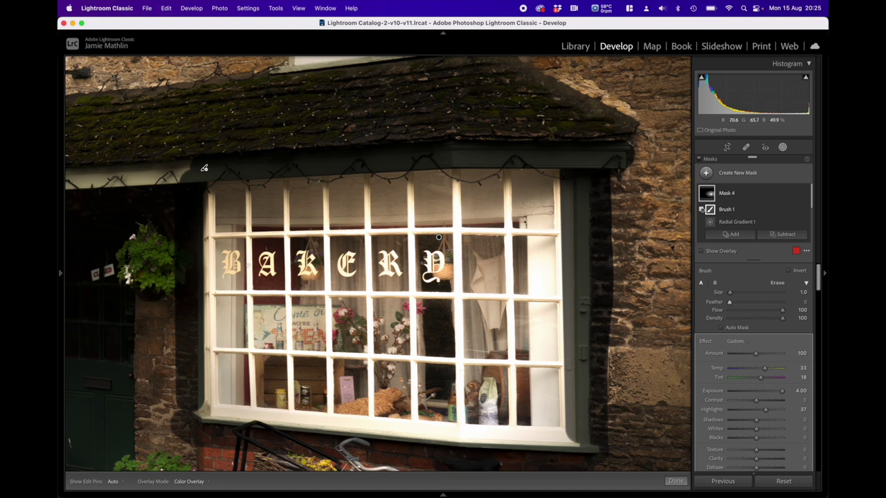
# Brush the vertical glazing bars to the left of the thick centre post out of Mask 4 with a size 1 brush.
pyautogui.press('h')
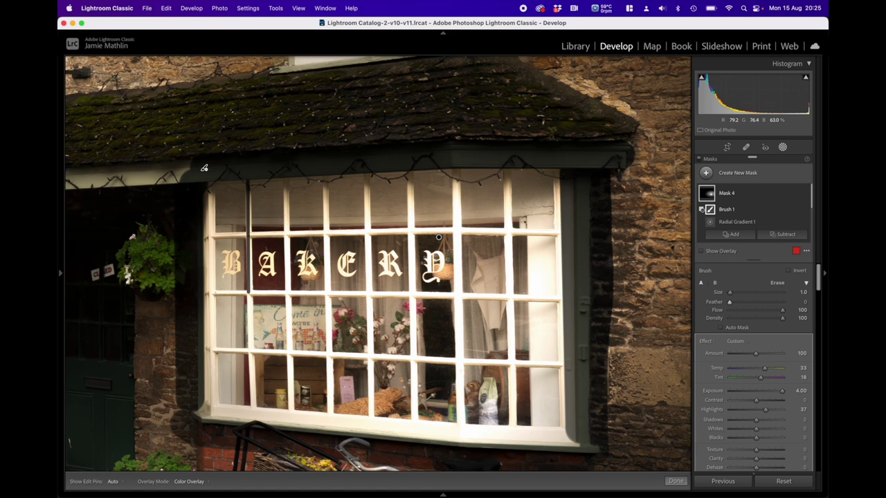
pyautogui.press('super+z')
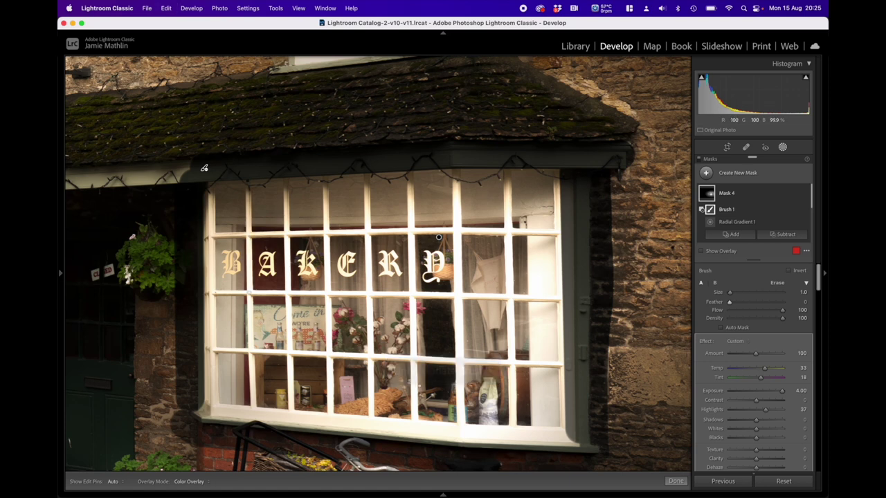
pyautogui.press('super+shift+z')
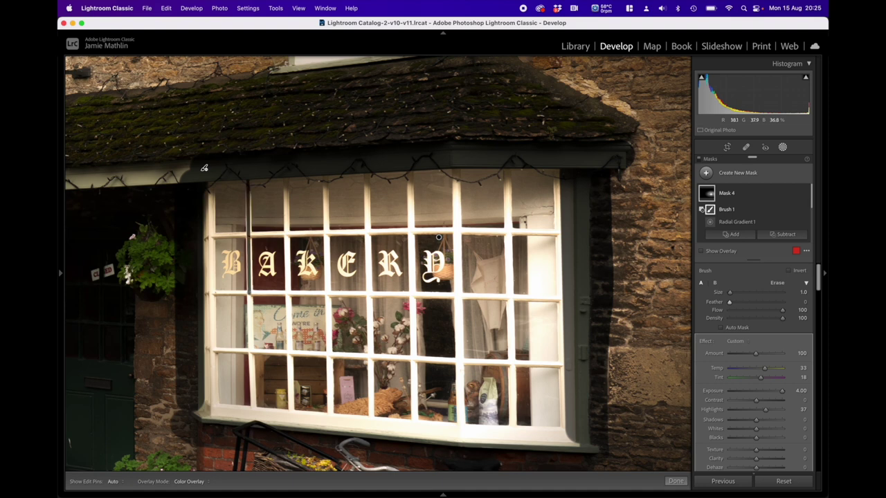
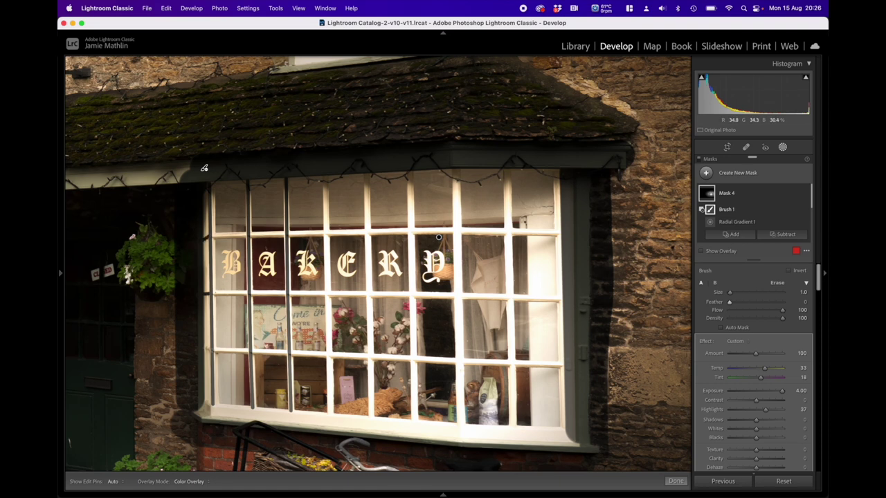
pyautogui.press('h')
pyautogui.keyDown('shift'); pyautogui.click(330, 414); pyautogui.keyUp('shift')
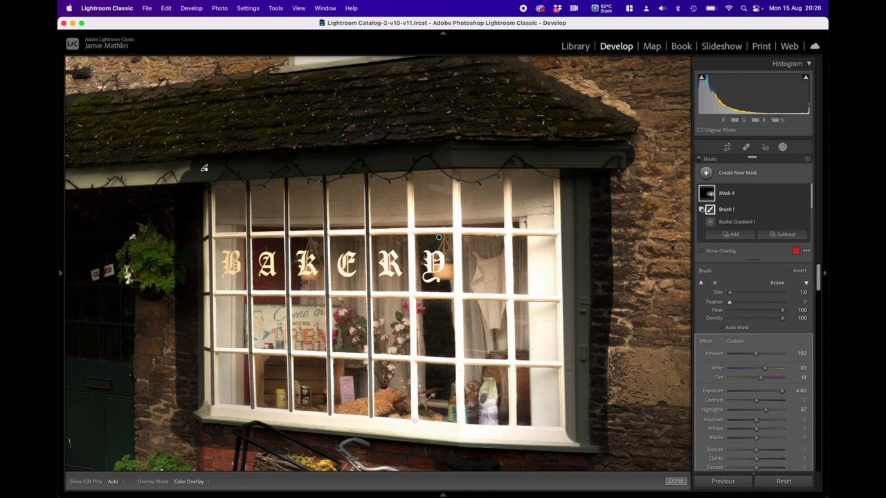
pyautogui.keyDown('shift'); pyautogui.click(414, 420); pyautogui.keyUp('shift')
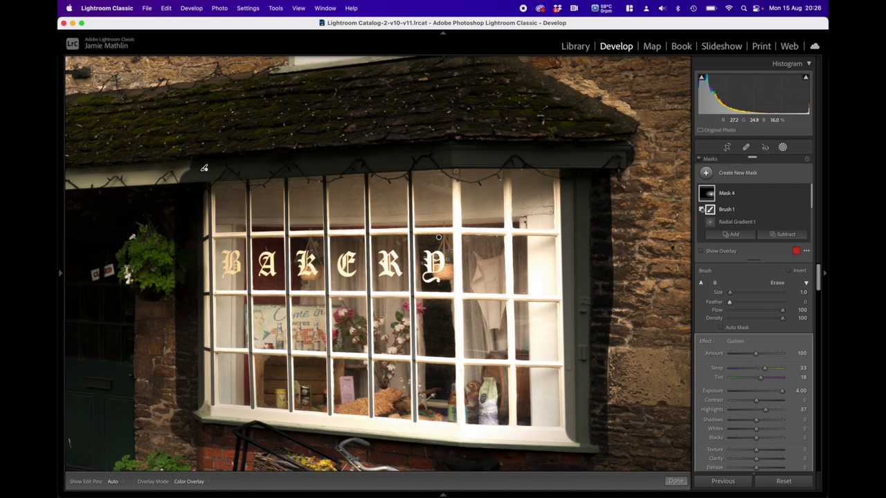
# Brush out the thick centre post at size 2 and the vertical bar to its right at size 1.
pyautogui.press(']')
pyautogui.keyDown('shift'); pyautogui.click(457, 295); pyautogui.keyUp('shift')
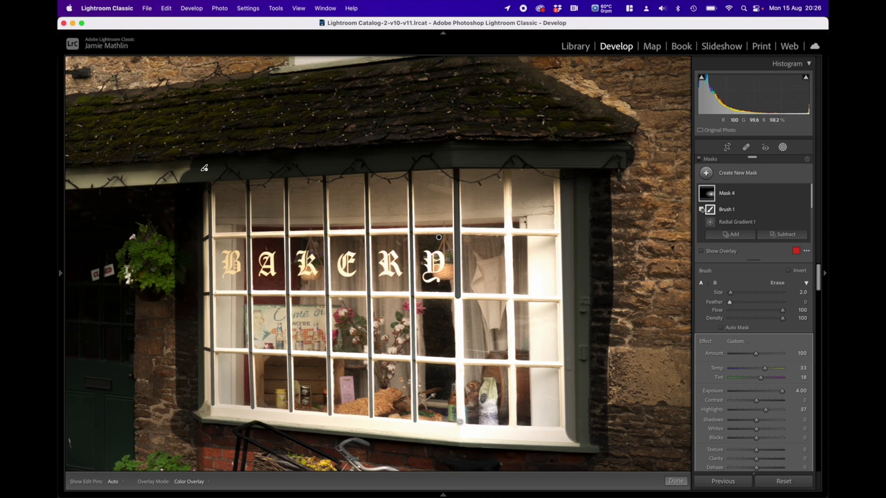
pyautogui.keyDown('shift'); pyautogui.click(460, 424); pyautogui.keyUp('shift')
pyautogui.press('[')
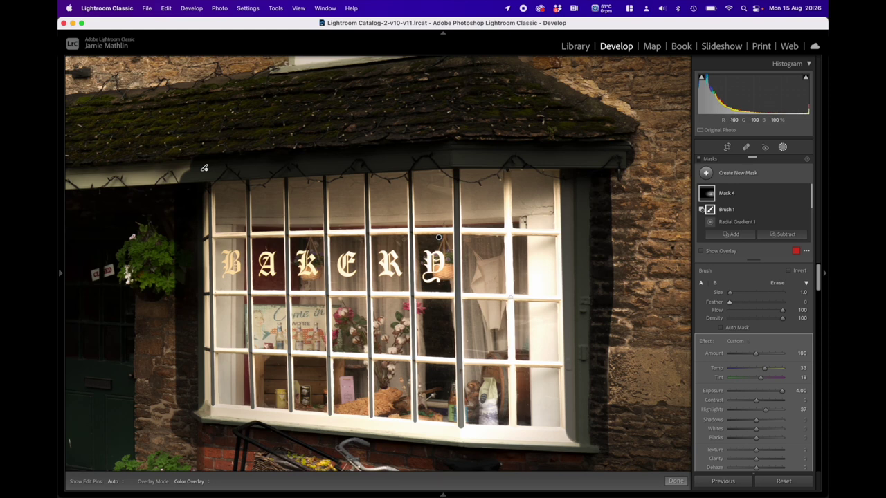
pyautogui.keyDown('shift'); pyautogui.click(510, 298); pyautogui.keyUp('shift')
pyautogui.keyDown('shift'); pyautogui.click(512, 362); pyautogui.keyUp('shift')
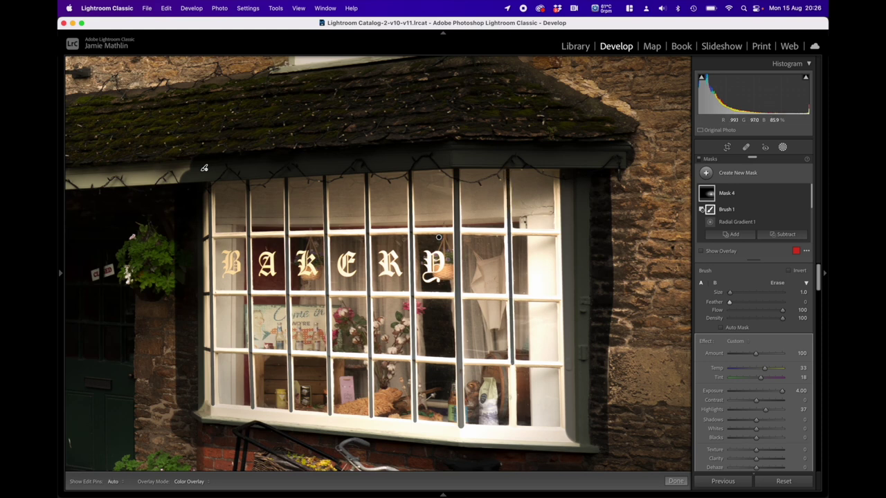
pyautogui.keyDown('shift'); pyautogui.click(513, 428); pyautogui.keyUp('shift')
# Brush the three horizontal glazing bars out of the mask across the whole window at size 1.
pyautogui.keyDown('shift'); pyautogui.click(510, 232); pyautogui.keyUp('shift')
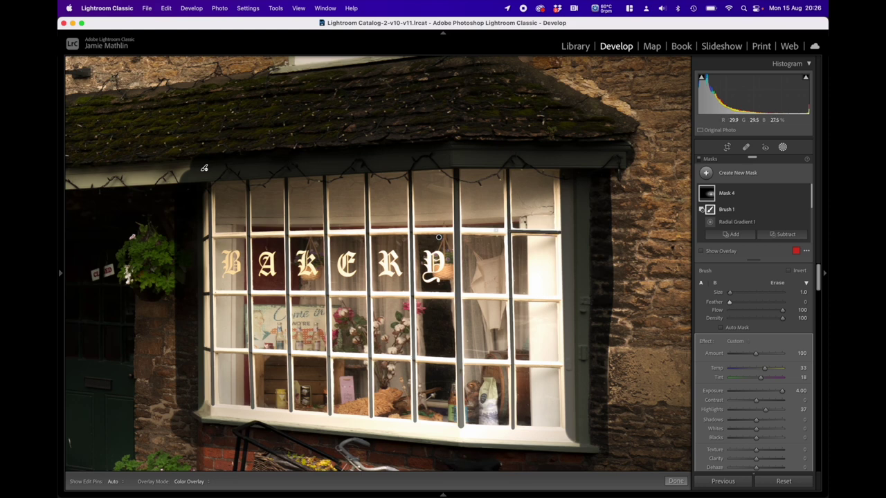
pyautogui.keyDown('shift'); pyautogui.click(457, 230); pyautogui.keyUp('shift')
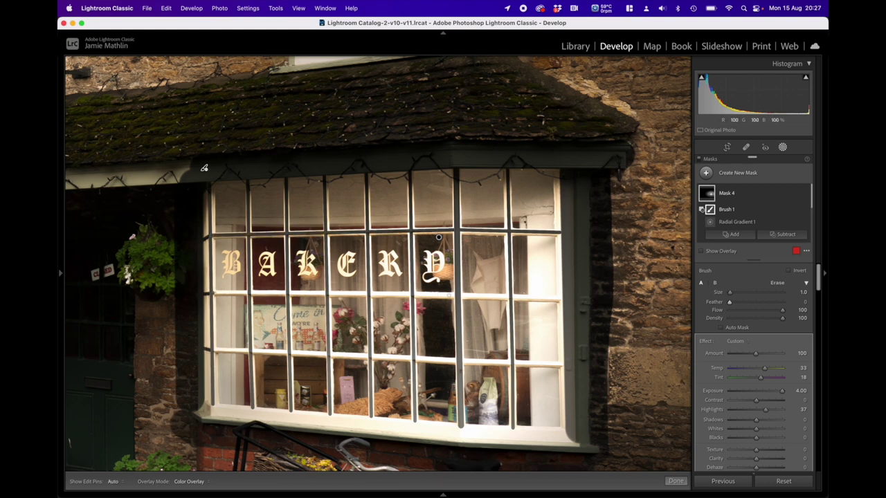
pyautogui.keyDown('shift'); pyautogui.click(454, 295); pyautogui.keyUp('shift')
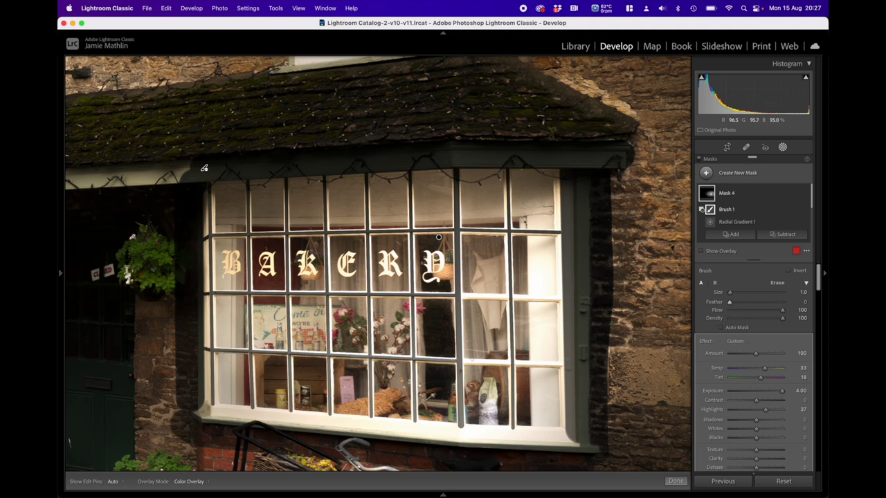
pyautogui.press('h')
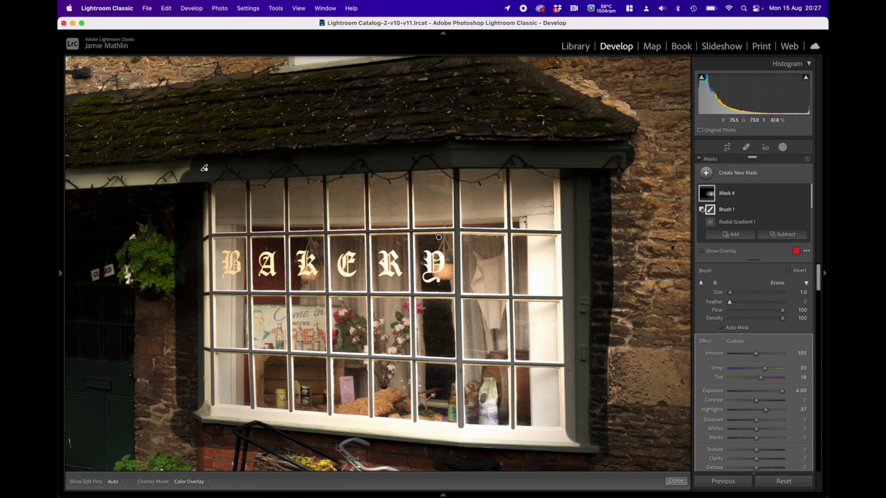
# Brush out the bottom rail of the window frame with a size 3 brush.
pyautogui.press(']')
pyautogui.press(']')
pyautogui.keyDown('shift'); pyautogui.click(458, 430); pyautogui.keyUp('shift')
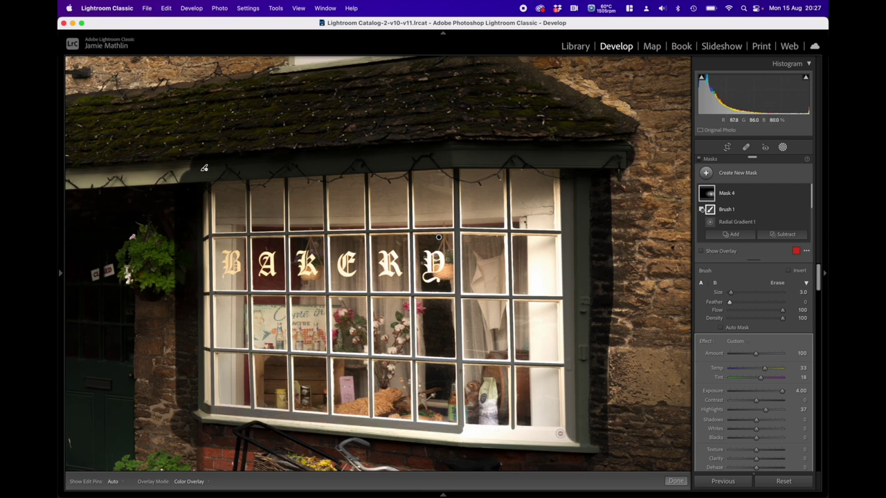
pyautogui.keyDown('shift'); pyautogui.click(565, 434); pyautogui.keyUp('shift')
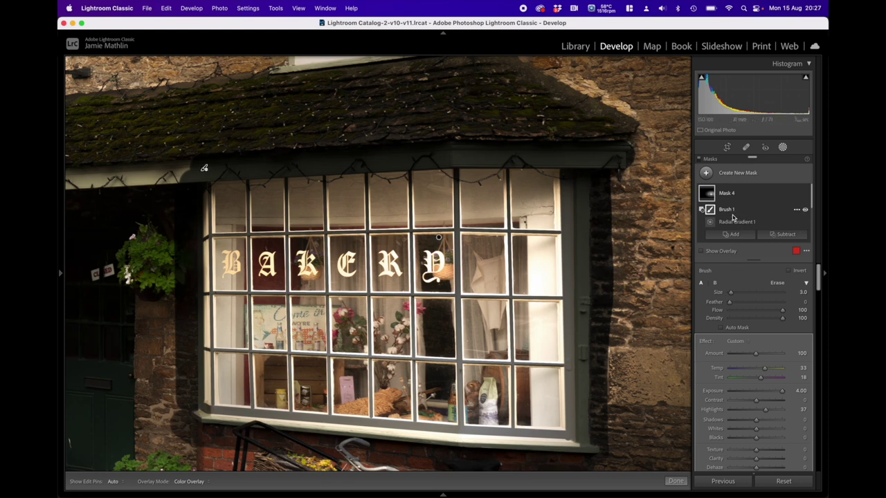
# Set the brush feather to 10 and flow to 51, and repaint the first two inner vertical bars from the left at size 3.
pyautogui.click(755, 311)
pyautogui.click(734, 302)
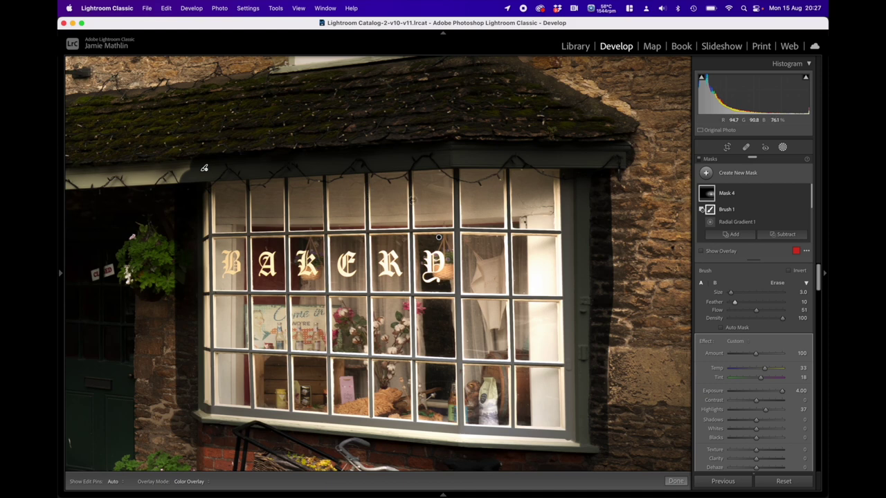
pyautogui.press('[')
pyautogui.press(']')
pyautogui.keyDown('shift'); pyautogui.click(249, 292); pyautogui.keyUp('shift')
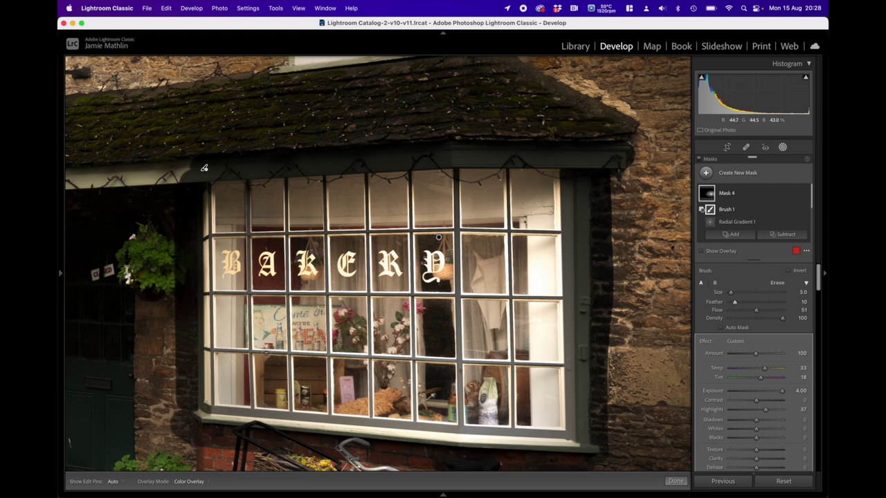
pyautogui.keyDown('shift'); pyautogui.click(250, 351); pyautogui.keyUp('shift')
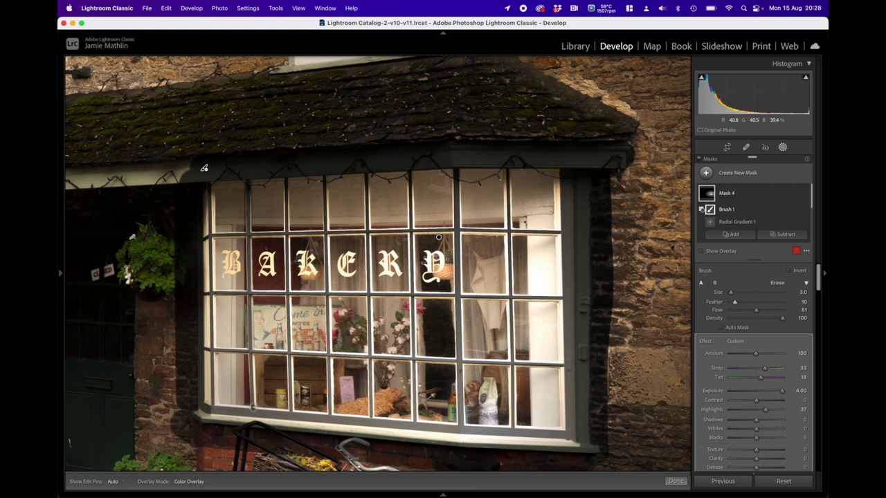
pyautogui.press('h')
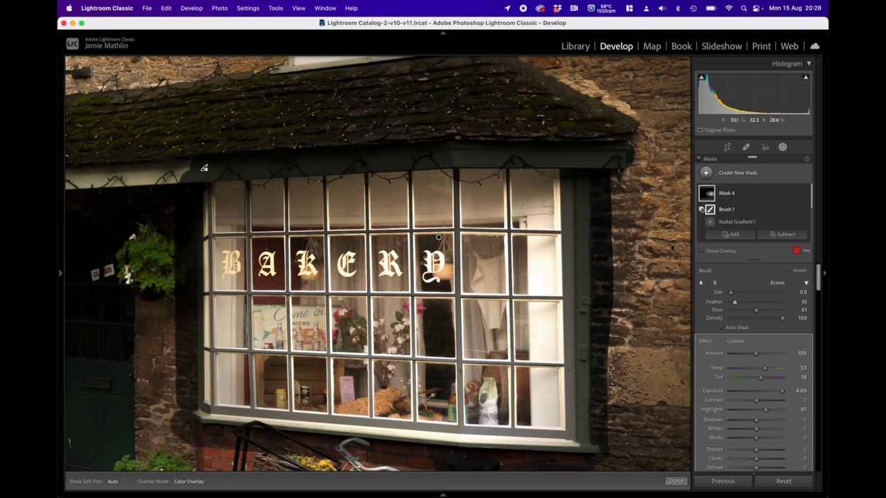
pyautogui.keyDown('shift'); pyautogui.click(288, 293); pyautogui.keyUp('shift')
pyautogui.keyDown('shift'); pyautogui.click(289, 354); pyautogui.keyUp('shift')
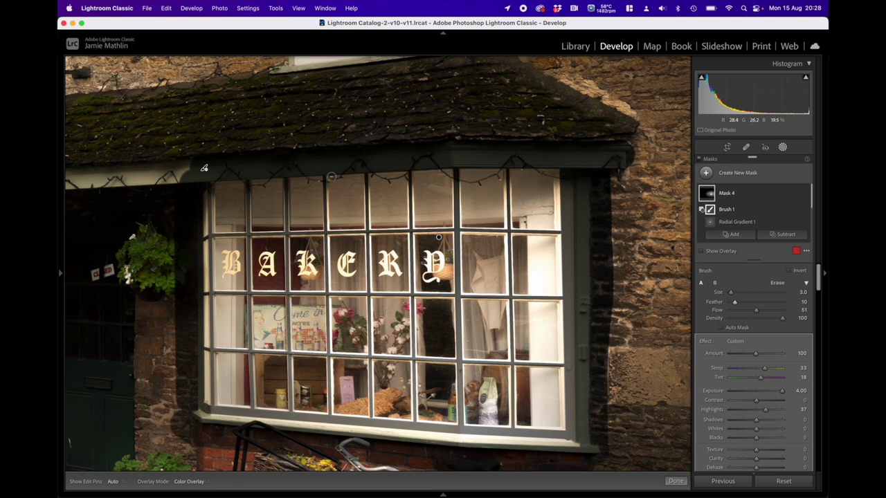
# Repaint the remaining vertical bars and the centre post from top to bottom with the softer size 3 brush.
pyautogui.moveTo(323, 211); pyautogui.dragTo(332, 414)
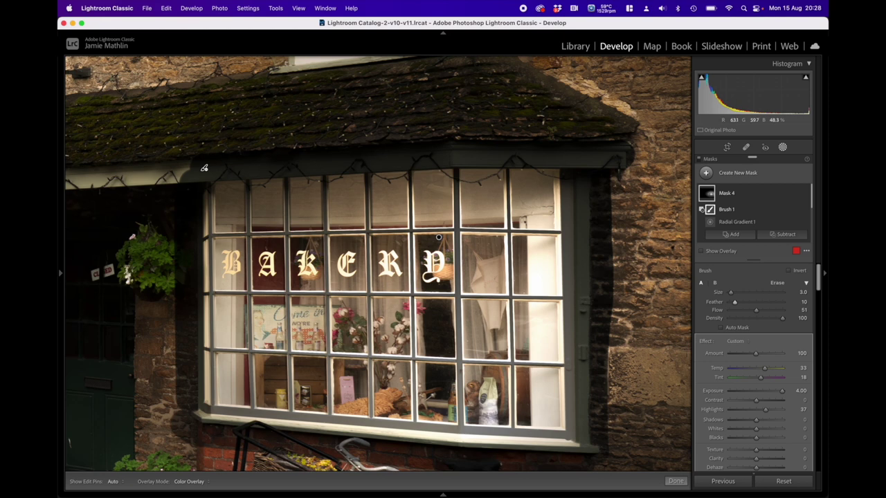
pyautogui.keyDown('shift'); pyautogui.click(415, 421); pyautogui.keyUp('shift')
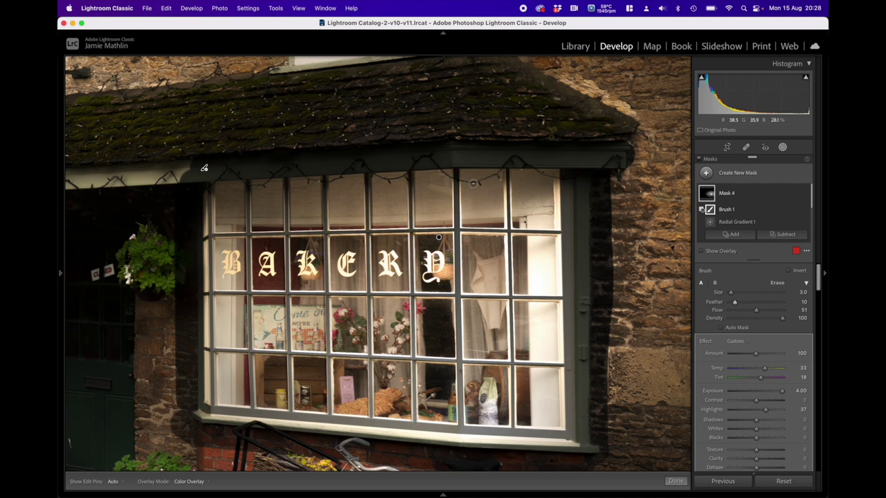
pyautogui.click(456, 170)
pyautogui.moveTo(465, 414); pyautogui.dragTo(460, 424)
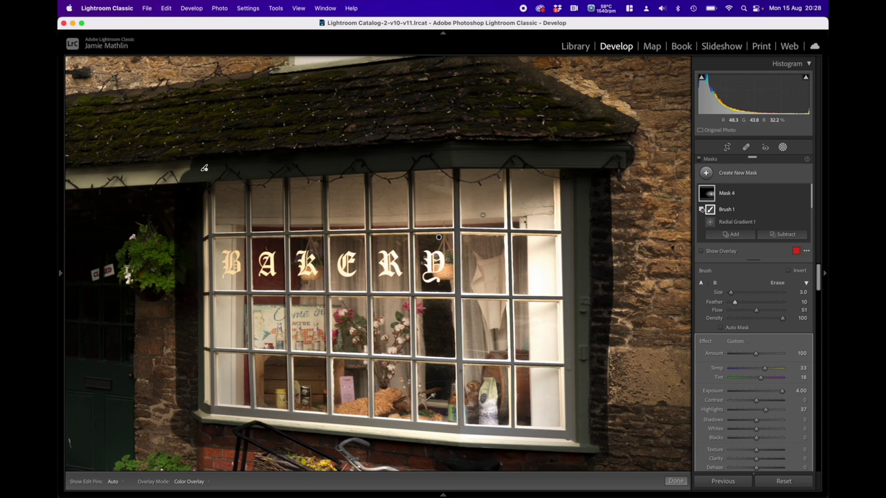
pyautogui.click(507, 170)
pyautogui.moveTo(515, 427); pyautogui.dragTo(514, 428)
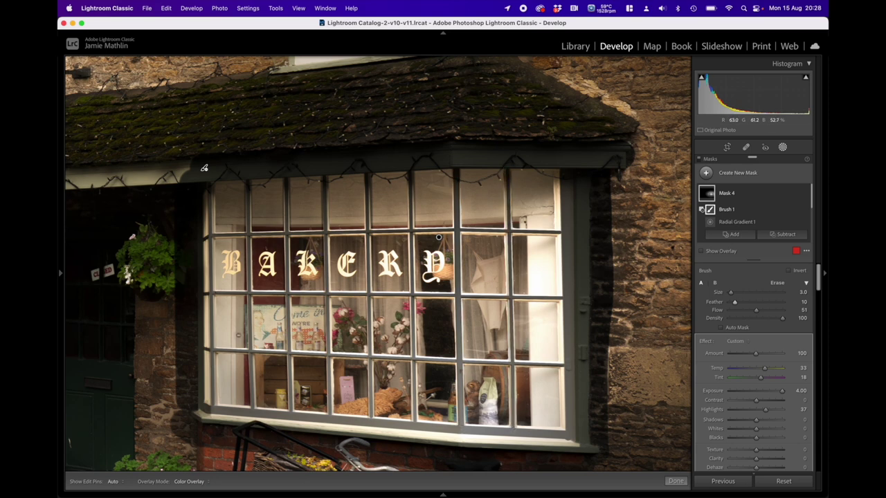
# Repaint the three horizontal glazing bars across the window with a softer size 2 brush.
pyautogui.press('[')
pyautogui.moveTo(213, 350); pyautogui.dragTo(564, 365)
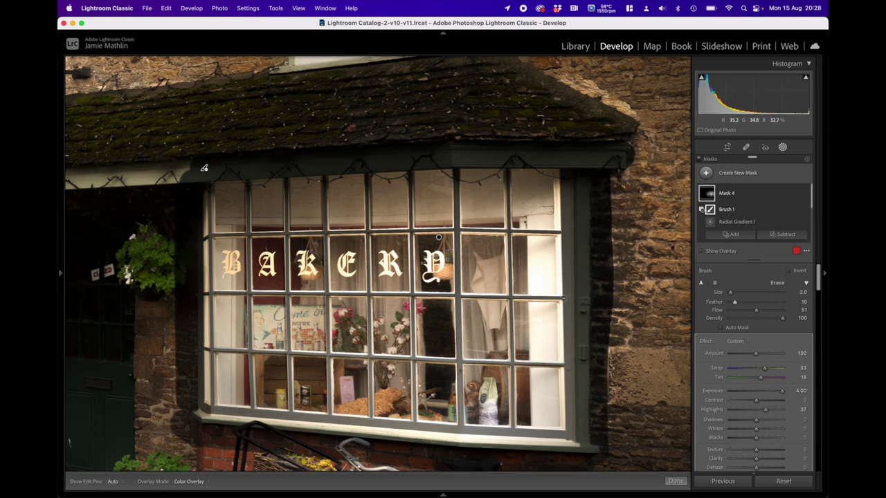
pyautogui.press('h')
pyautogui.press('h')
pyautogui.moveTo(562, 297); pyautogui.dragTo(213, 293)
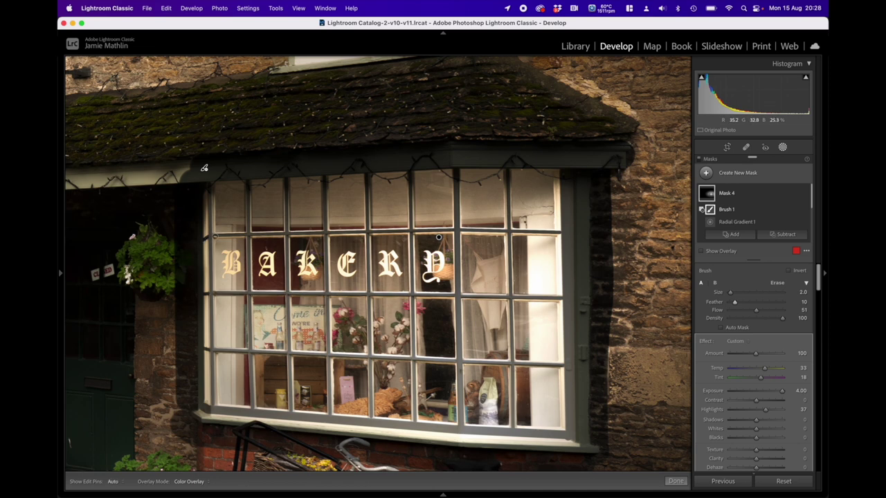
pyautogui.press('h')
pyautogui.press('h')
pyautogui.moveTo(214, 236); pyautogui.dragTo(546, 236)
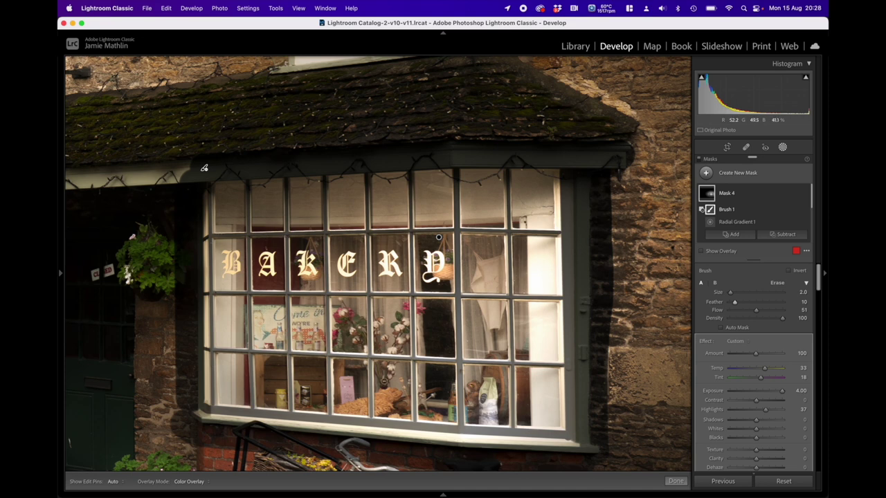
# Touch up the remaining bright edges along the vertical glazing bars with a size 1 brush.
pyautogui.press('h')
pyautogui.press('h')
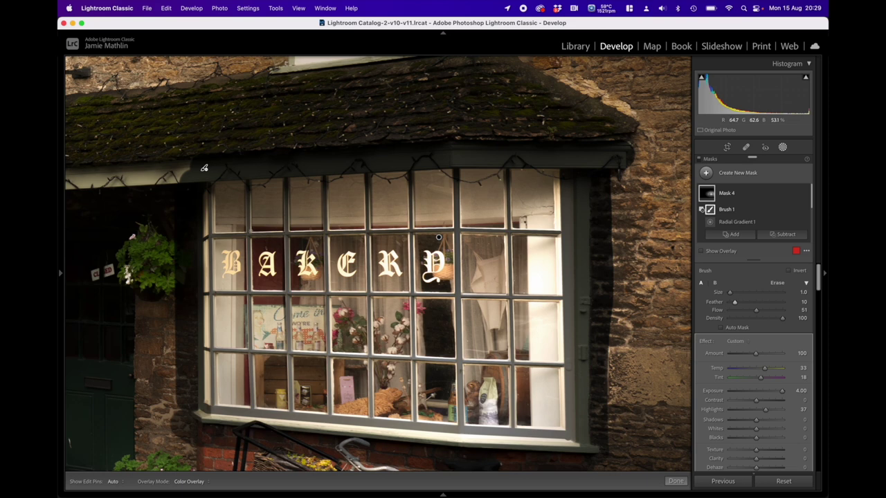
pyautogui.keyDown('shift'); pyautogui.click(250, 293); pyautogui.keyUp('shift')
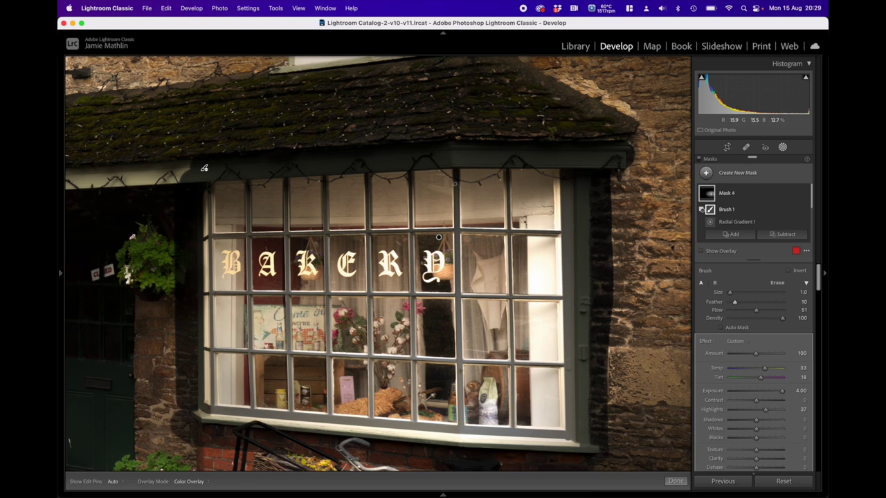
pyautogui.press('h')
pyautogui.press('h')
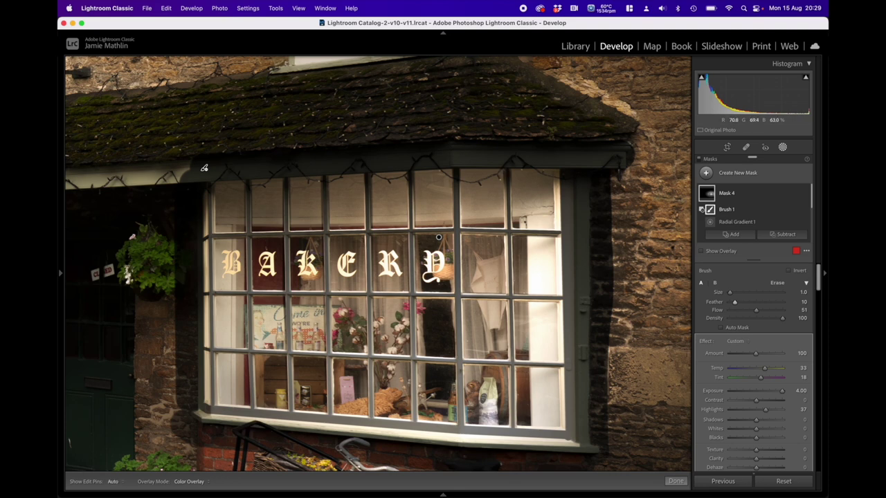
pyautogui.press('h')
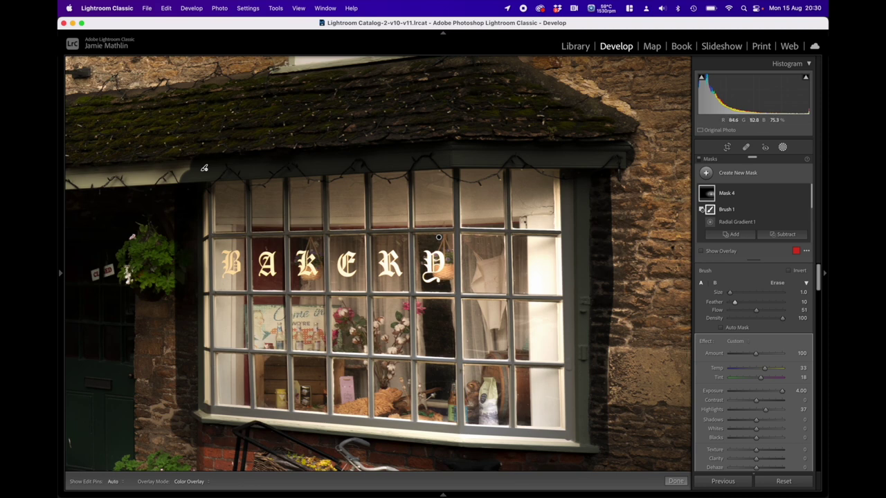
# Paint the window's lower frame and sill out of the glow with a size 7 brush, finishing the corner at size 2.
pyautogui.press('h')
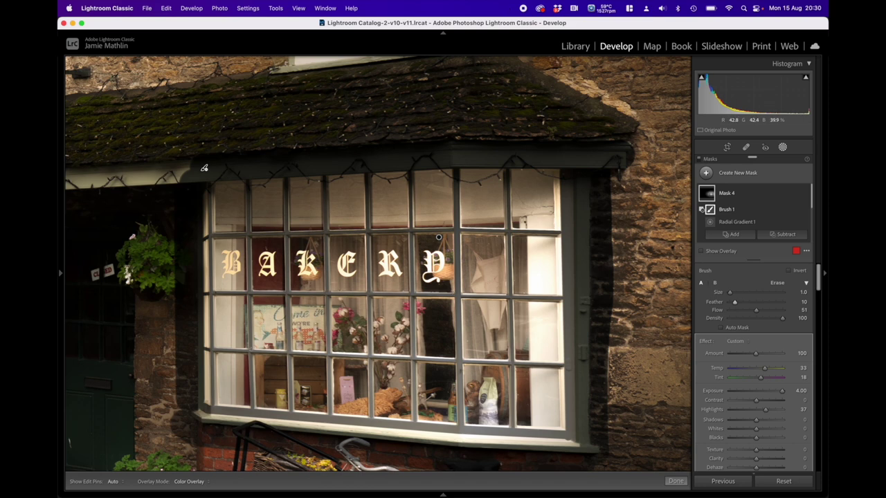
pyautogui.press('h')
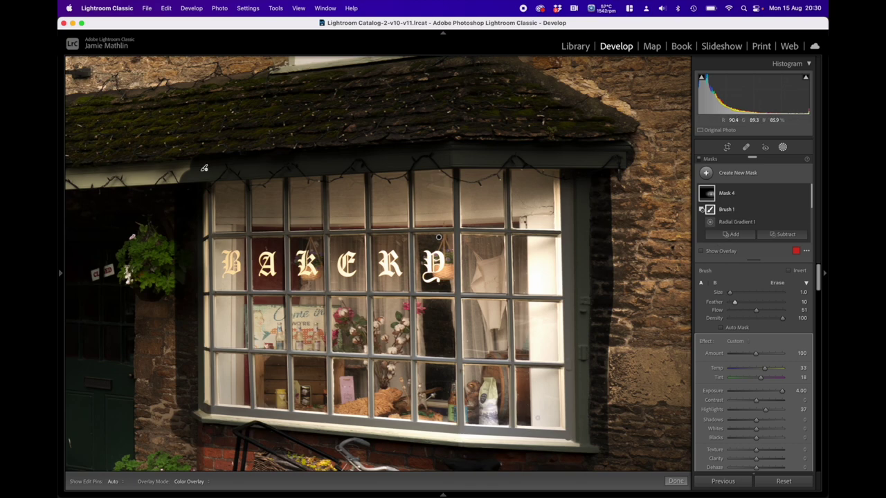
pyautogui.scroll(5, 541, 418)
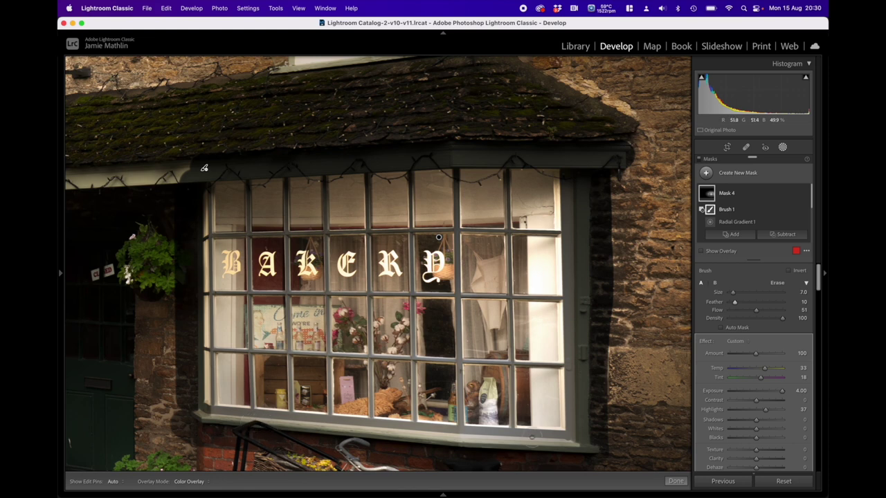
pyautogui.press('[')
pyautogui.press('[')
pyautogui.press('[')
pyautogui.press('[')
pyautogui.press('[')
pyautogui.press('[')
pyautogui.press('[')
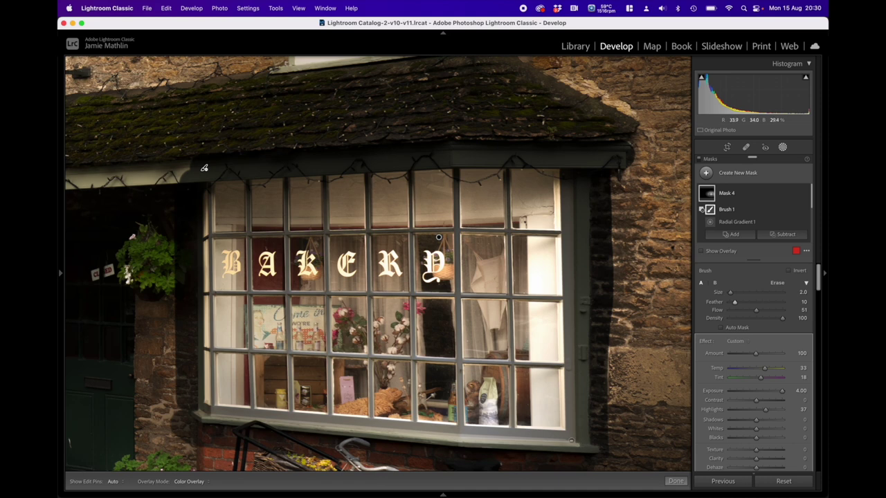
# Repaint the bottom section of the third inner vertical bar and the window's outer right frame edge with straight size 3 strokes.
pyautogui.press('h')
pyautogui.press('h')
pyautogui.press('h')
pyautogui.press(']')
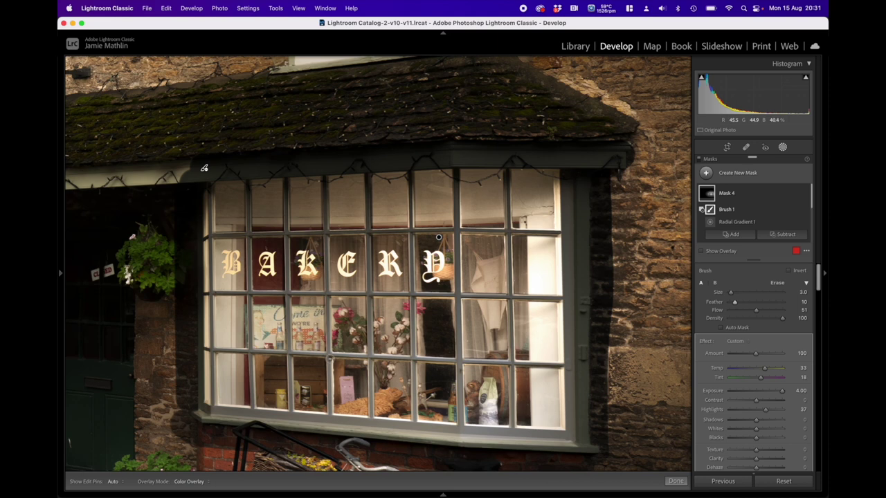
pyautogui.keyDown('shift'); pyautogui.click(331, 414); pyautogui.keyUp('shift')
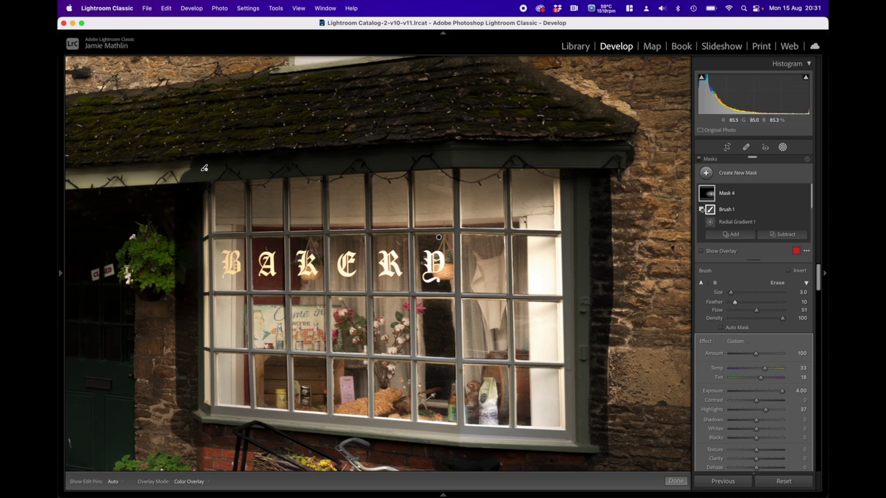
pyautogui.press('h')
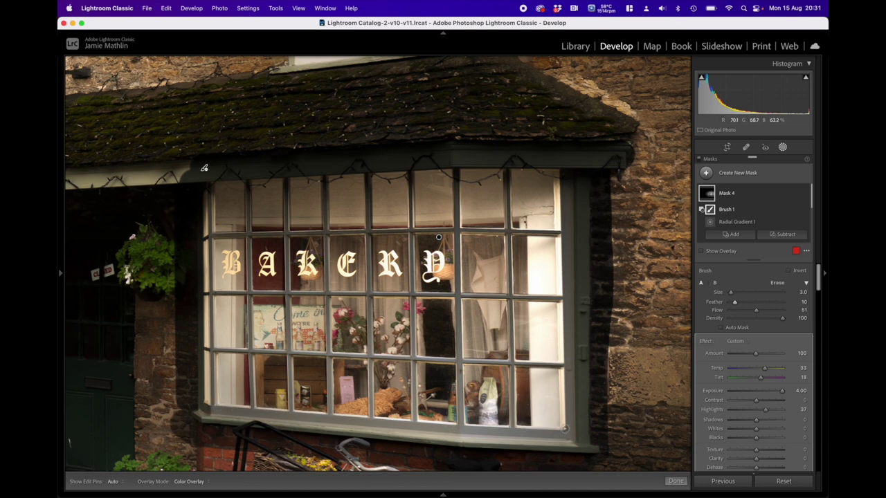
pyautogui.keyDown('shift'); pyautogui.click(557, 171); pyautogui.keyUp('shift')
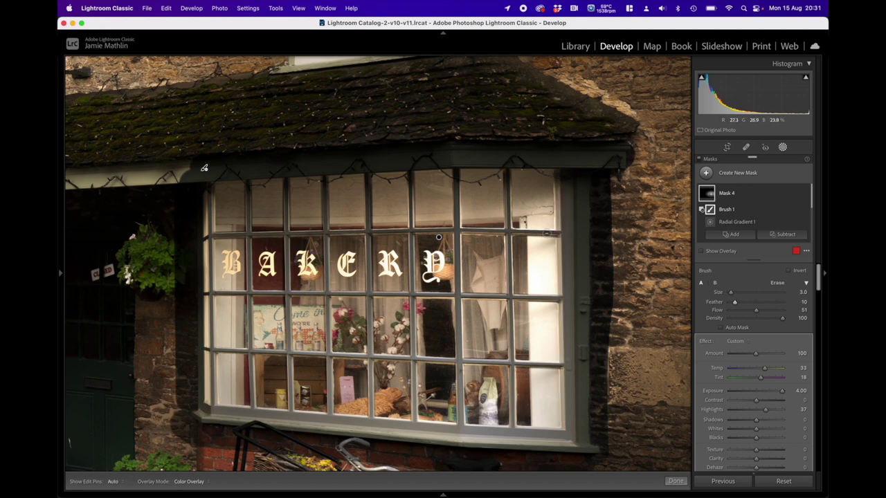
pyautogui.press('h')
# Set the brush feather to 0 and flow to 100, and paint the glow off the doorway, pavement, walls and roof at sizes 23 to 40.
pyautogui.moveTo(61, 277)
pyautogui.click(145, 64)
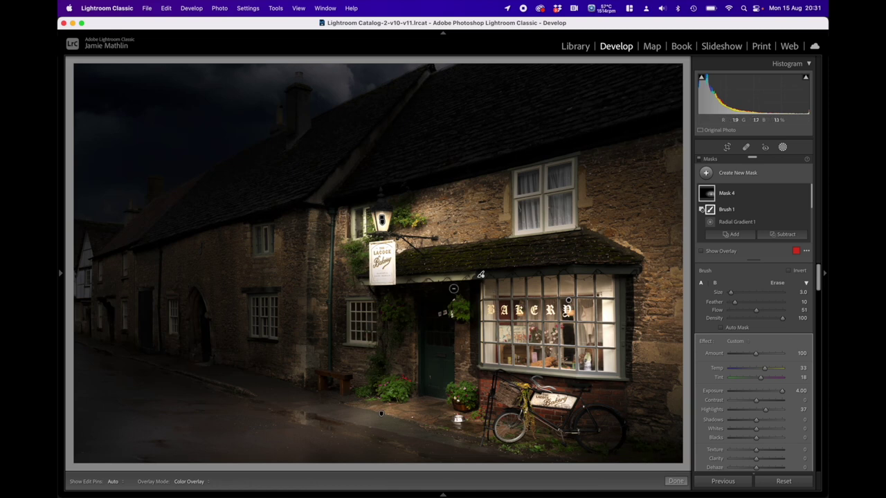
pyautogui.scroll(5, 454, 289)
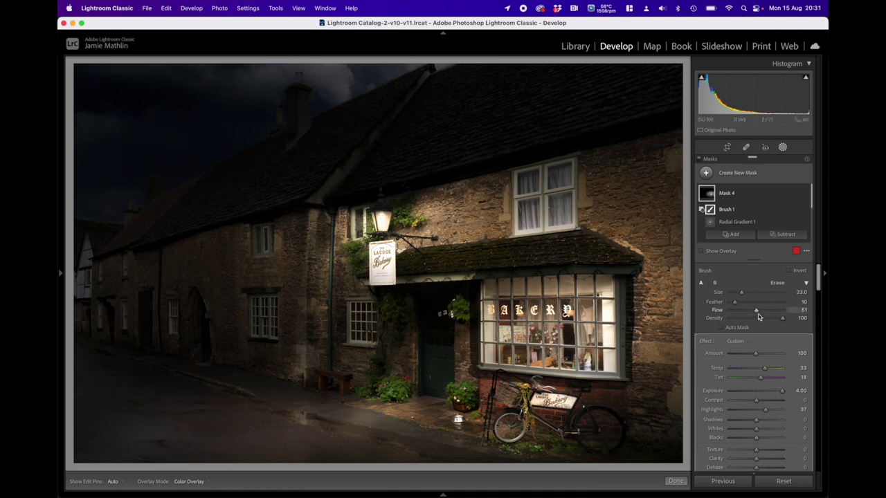
pyautogui.moveTo(756, 311); pyautogui.dragTo(800, 311)
pyautogui.moveTo(735, 305); pyautogui.dragTo(728, 305)
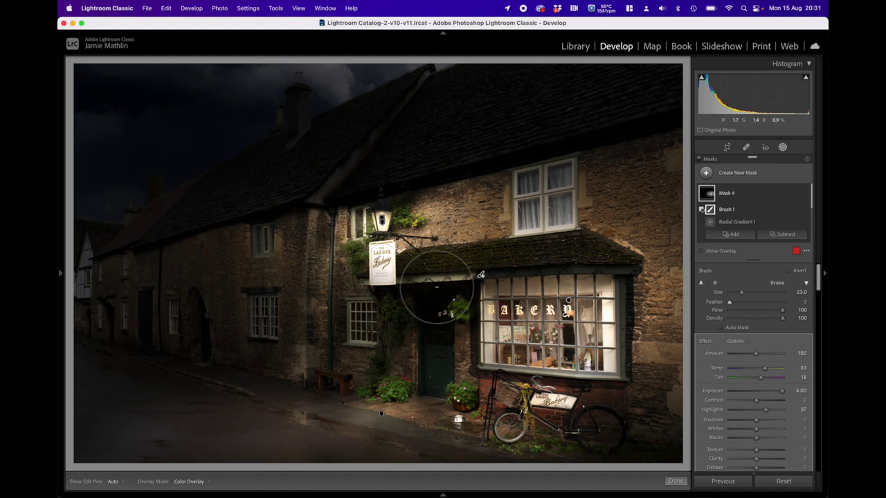
pyautogui.moveTo(439, 283); pyautogui.dragTo(439, 370)
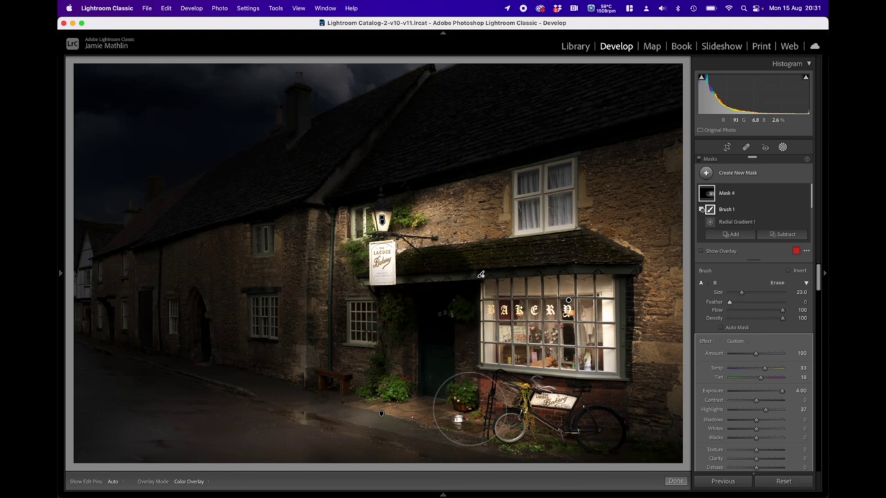
pyautogui.moveTo(580, 419)
pyautogui.mouseDown()
pyautogui.moveTo(644, 417)
pyautogui.moveTo(658, 390)
pyautogui.mouseUp()
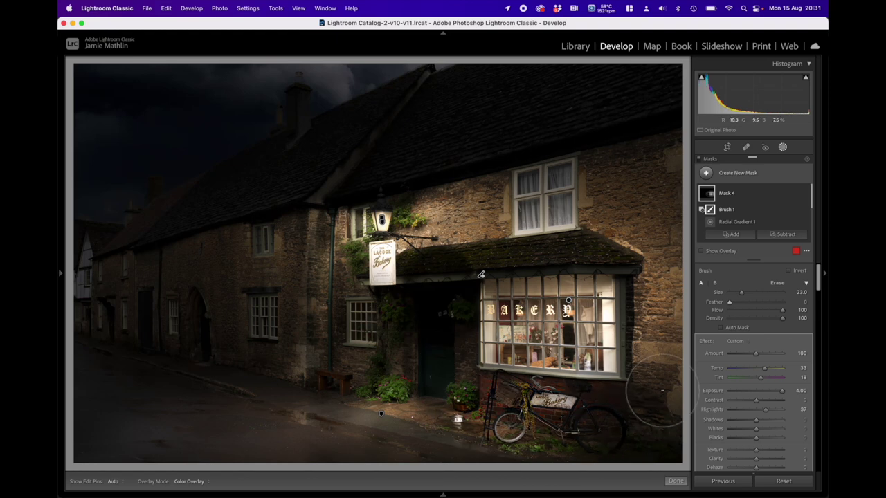
pyautogui.moveTo(658, 292)
pyautogui.mouseDown()
pyautogui.moveTo(660, 257)
pyautogui.moveTo(646, 228)
pyautogui.moveTo(458, 243)
pyautogui.mouseUp()
pyautogui.scroll(5, 458, 213)
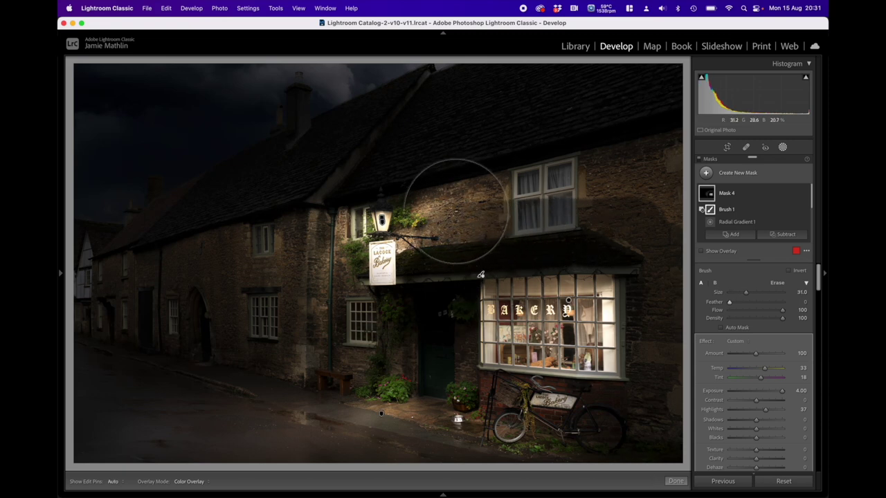
pyautogui.press('h')
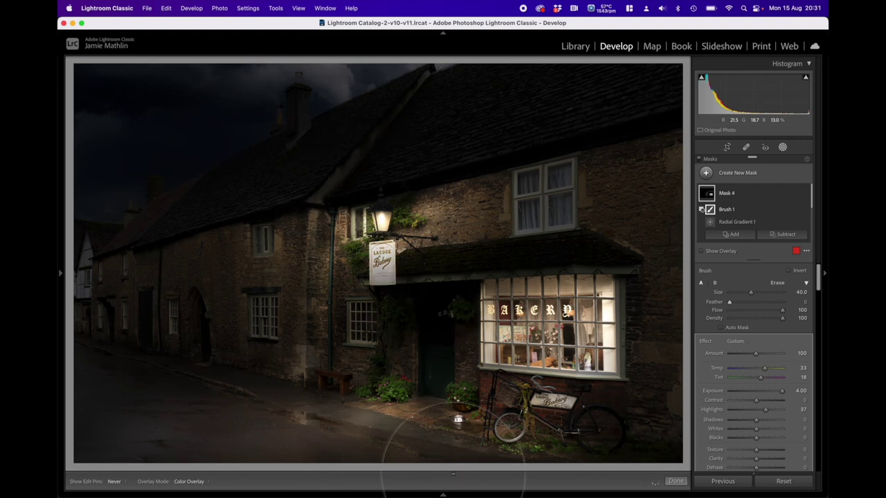
pyautogui.press('h')
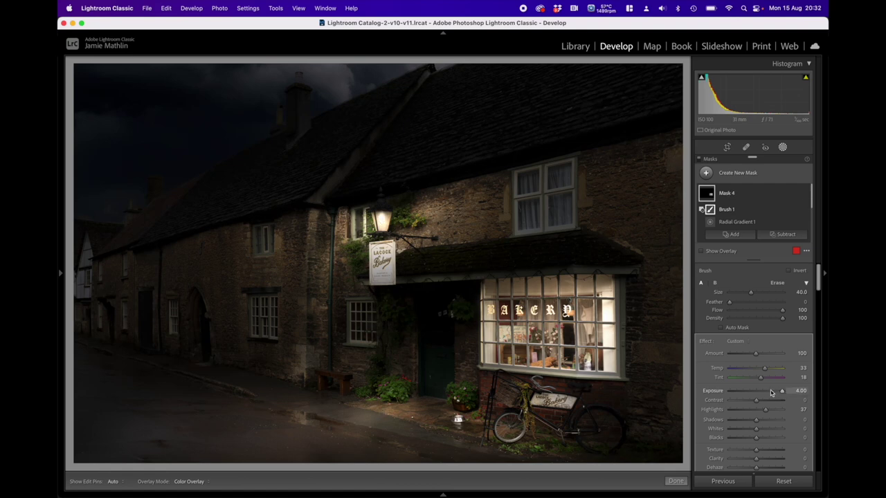
# Lower the window glow's highlights to -3 and duplicate Mask 4.
pyautogui.moveTo(765, 410)
pyautogui.mouseDown()
pyautogui.moveTo(789, 413)
pyautogui.moveTo(756, 410)
pyautogui.mouseUp()
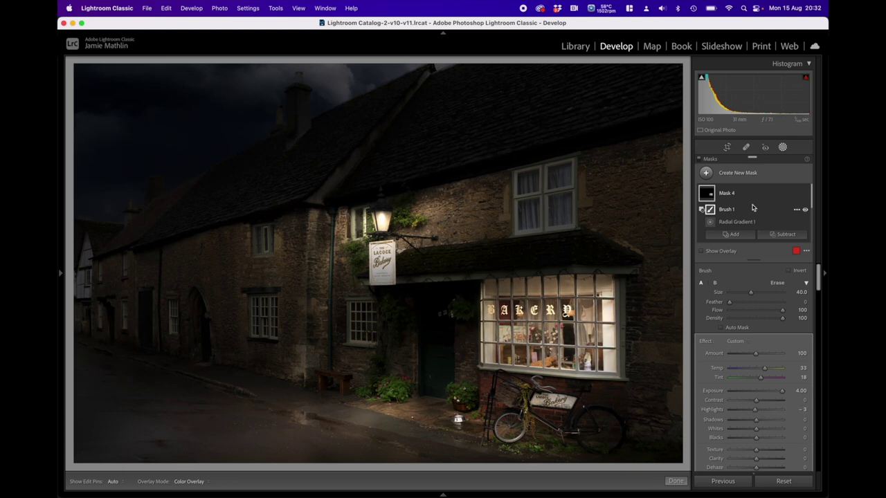
pyautogui.moveTo(710, 194)
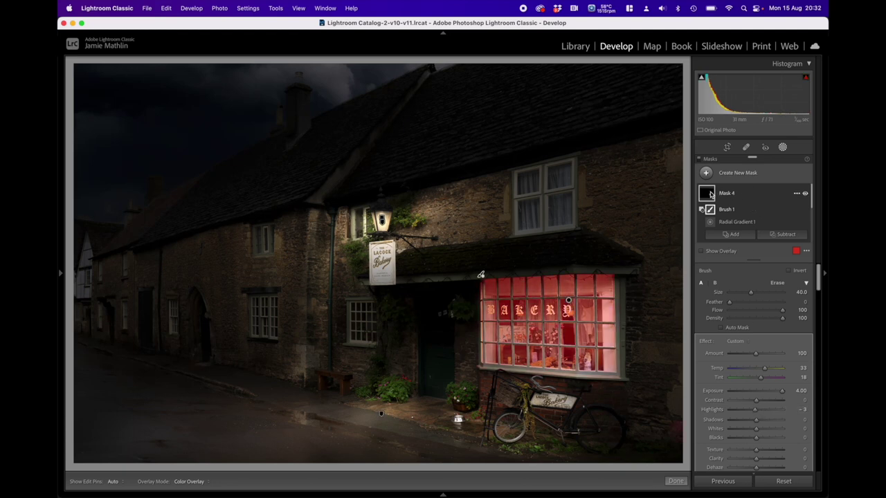
pyautogui.rightClick(568, 301)
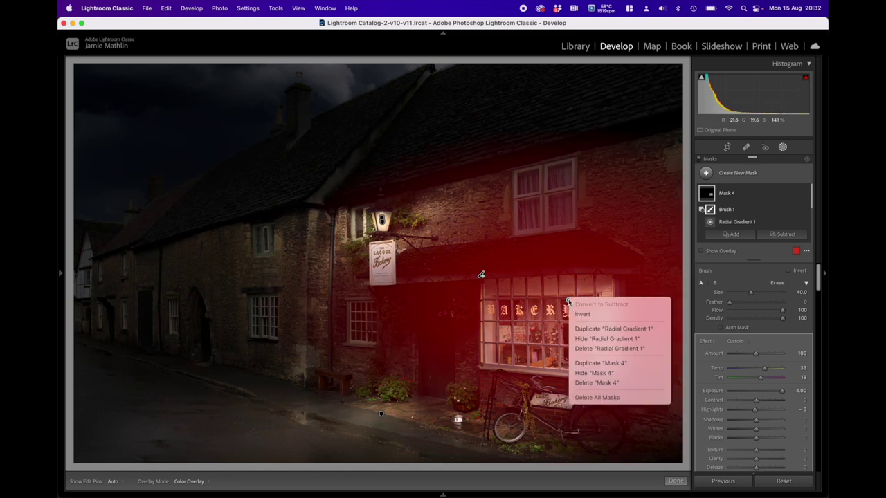
pyautogui.click(586, 364)
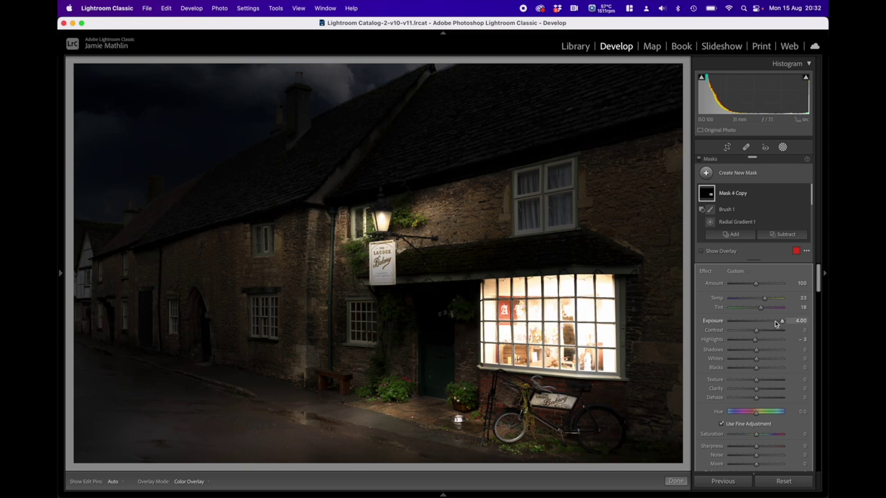
# Set the duplicated mask's exposure to 1.92, contrast to 18 and clarity to 51.
pyautogui.moveTo(781, 323); pyautogui.dragTo(767, 323)
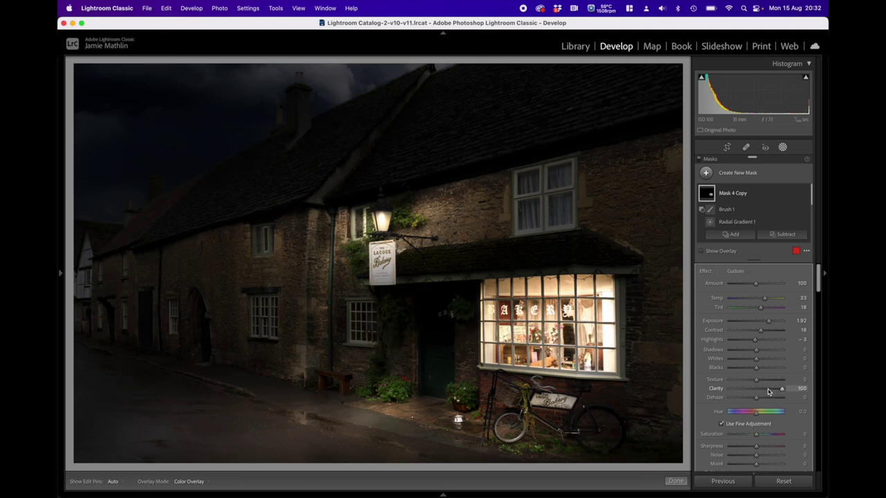
pyautogui.moveTo(767, 391); pyautogui.dragTo(767, 391)
pyautogui.moveTo(768, 391); pyautogui.dragTo(769, 392)
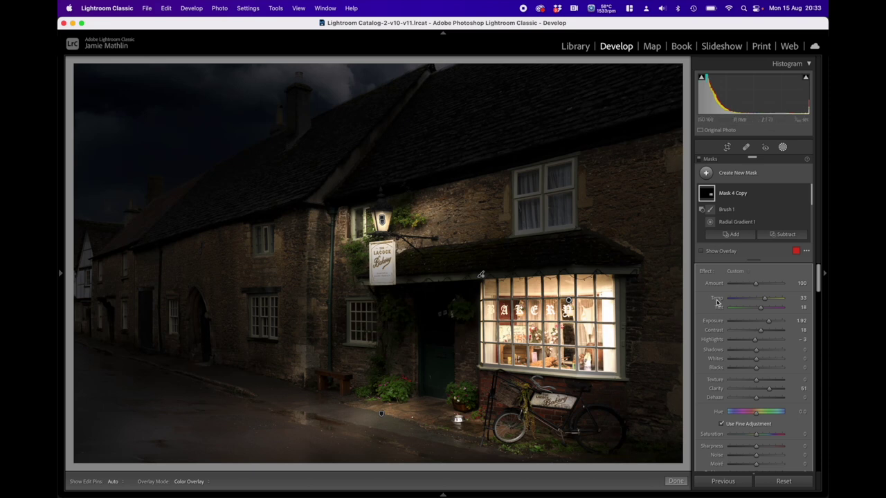
# Paint the duplicate mask's subtracting brush over the bright rightmost panes at size 4, feather 100 and flow 50.
pyautogui.click(728, 209)
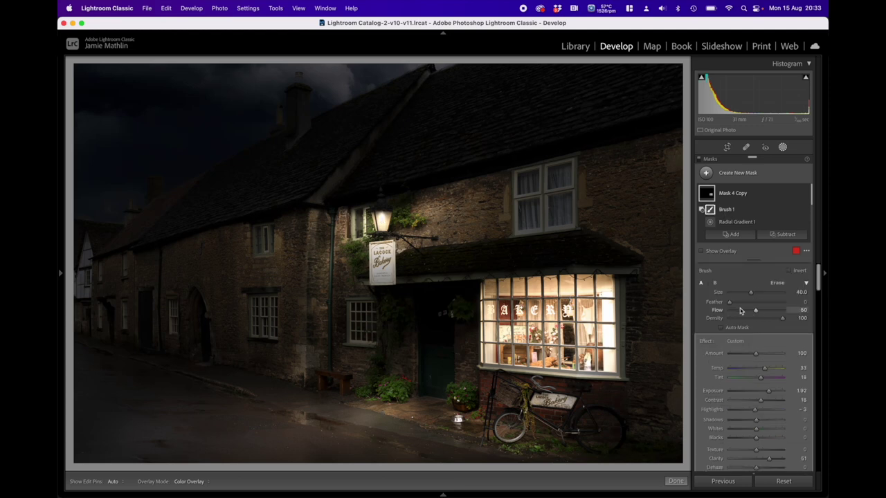
pyautogui.moveTo(729, 302); pyautogui.dragTo(786, 307)
pyautogui.scroll(-3, 626, 298)
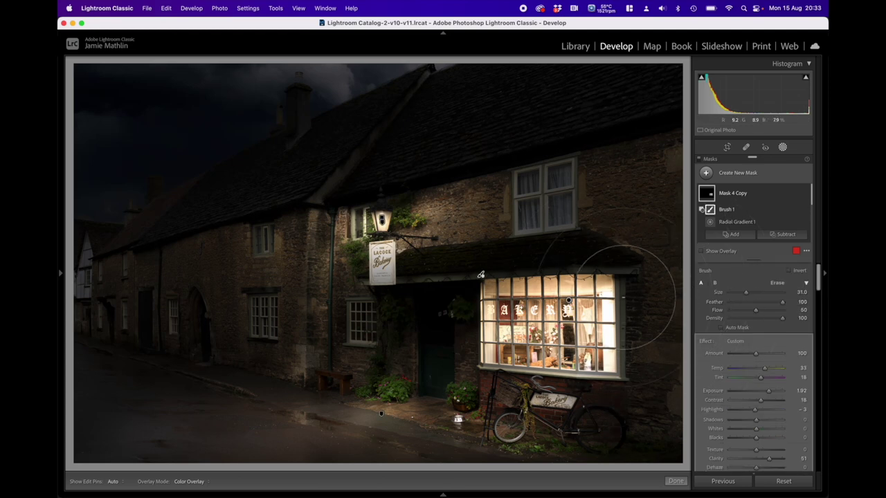
pyautogui.scroll(-10, 623, 297)
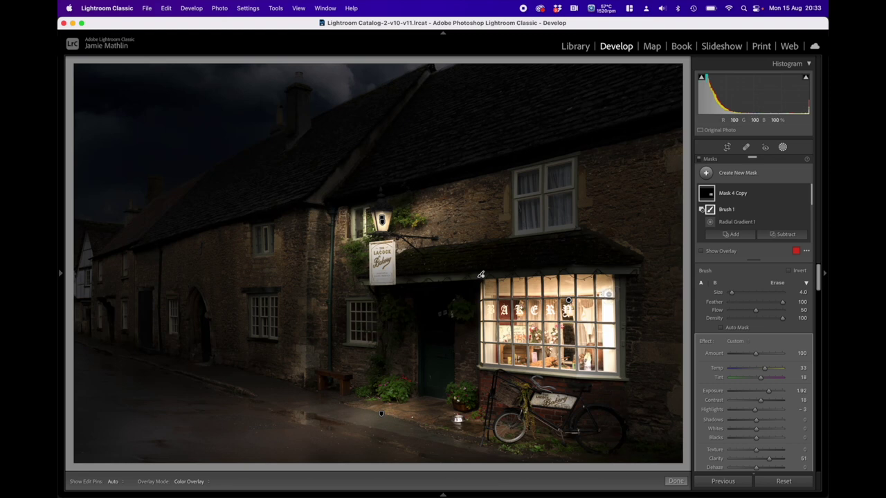
pyautogui.press('h')
pyautogui.moveTo(609, 293)
pyautogui.mouseDown()
pyautogui.moveTo(610, 368)
pyautogui.moveTo(613, 301)
pyautogui.mouseUp()
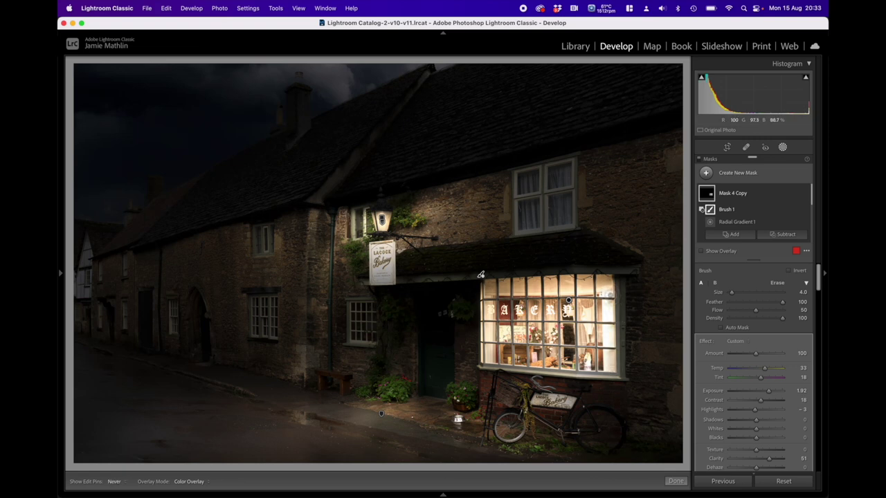
pyautogui.press('h')
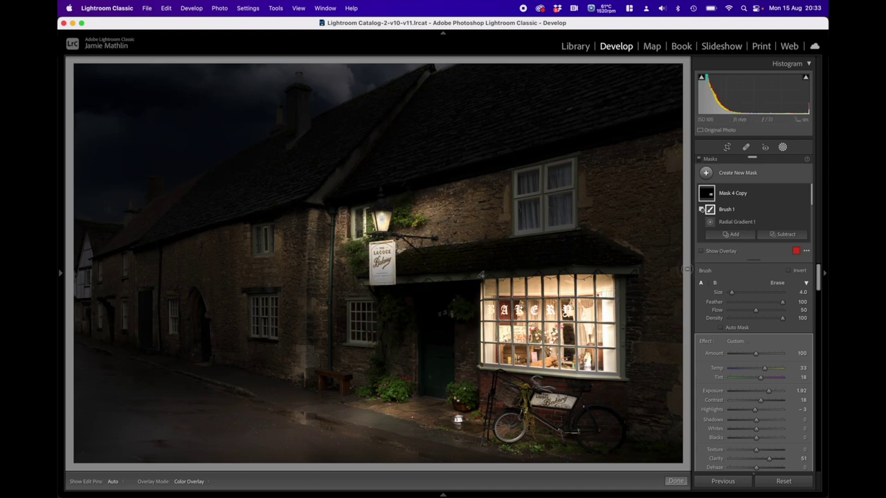
# Paint the original Mask 4's subtracting brush over the bright rightmost panes at size 4, and enlarge the brush to 11.
pyautogui.scroll(-3, 728, 202)
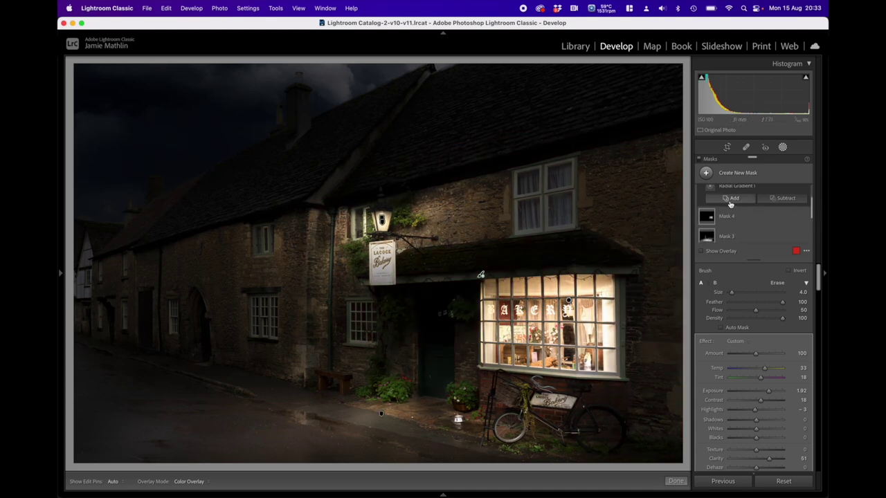
pyautogui.click(719, 214)
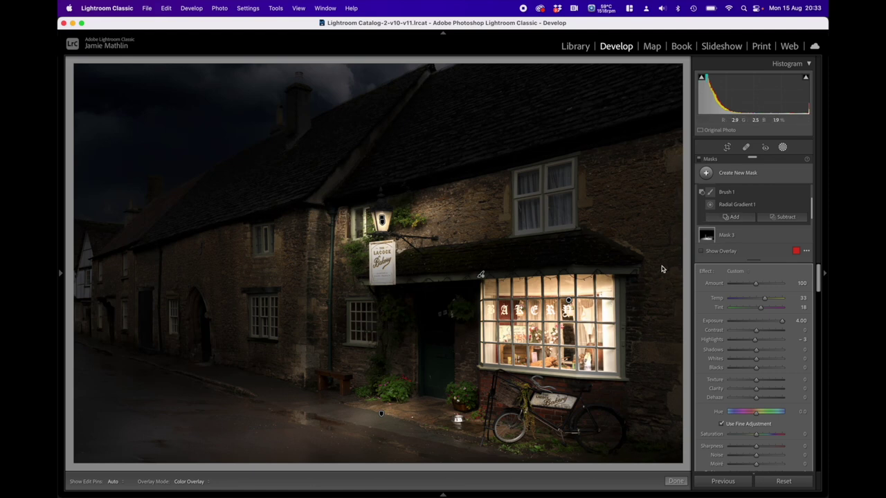
pyautogui.click(724, 194)
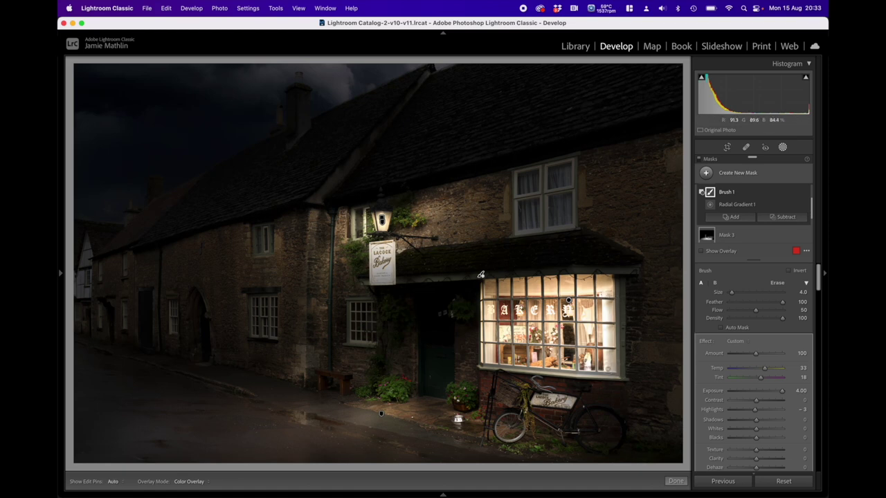
pyautogui.press('h')
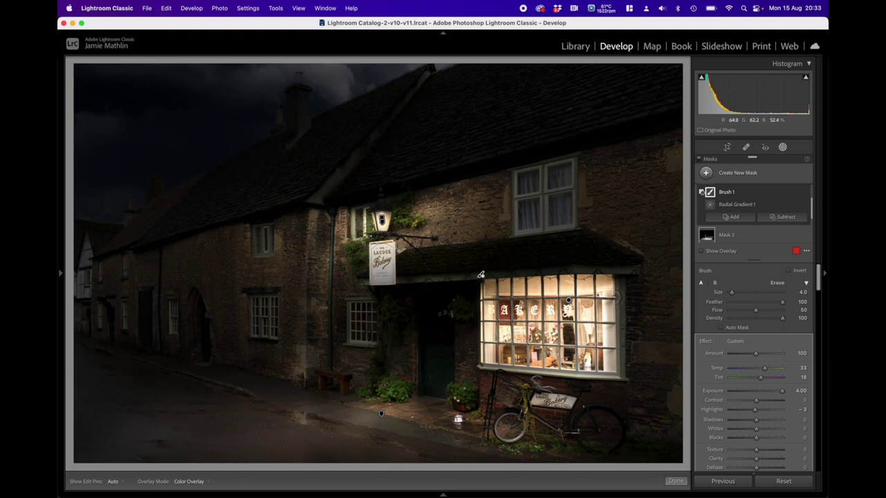
pyautogui.press('h')
pyautogui.press('h')
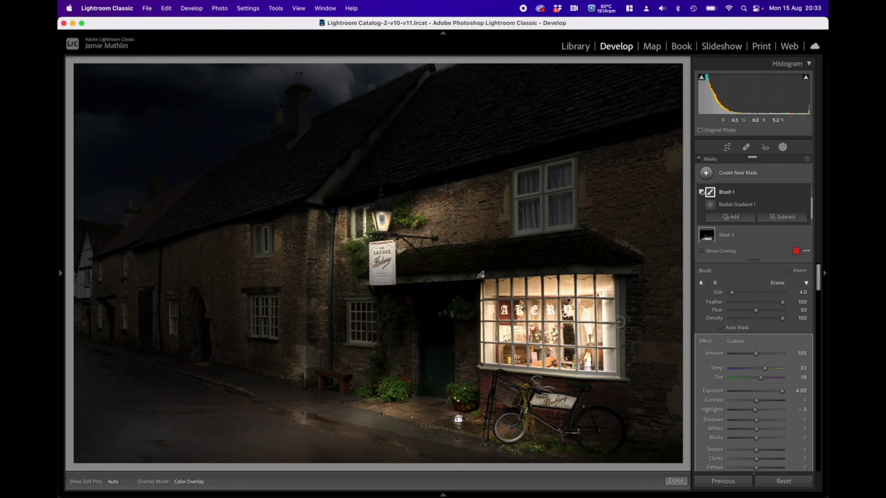
pyautogui.moveTo(611, 294)
pyautogui.mouseDown()
pyautogui.moveTo(615, 264)
pyautogui.moveTo(616, 288)
pyautogui.mouseUp()
pyautogui.scroll(7, 505, 284)
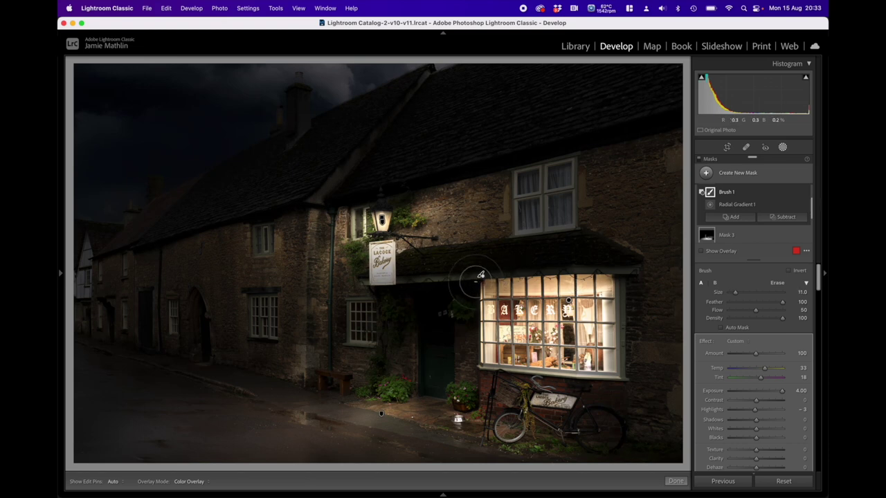
pyautogui.press('h')
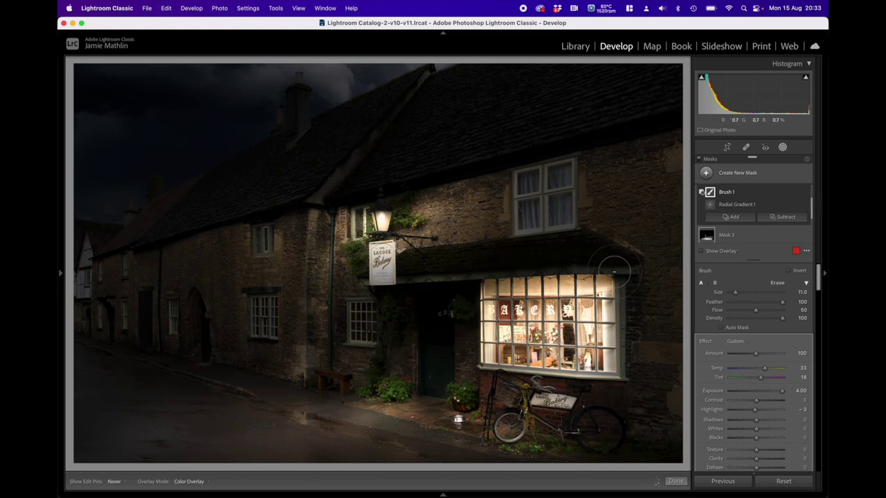
pyautogui.press('h')
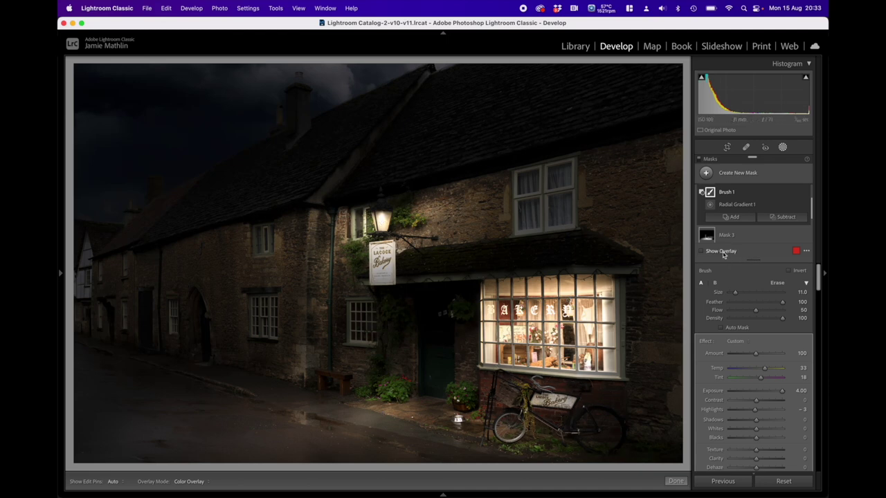
# Add an additive brush to Mask 4 at size 20, feather 100 and flow 44, and paint over the wall and bicycle beneath the bakery window.
pyautogui.click(721, 206)
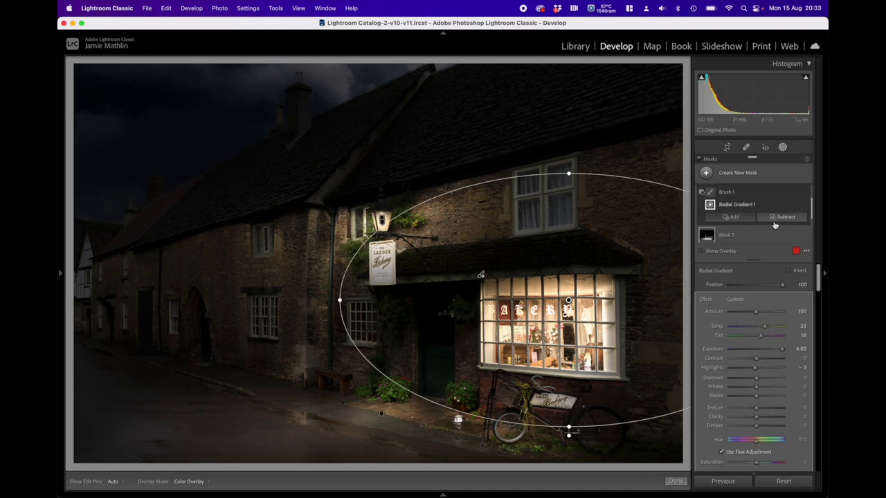
pyautogui.click(737, 218)
pyautogui.click(709, 270)
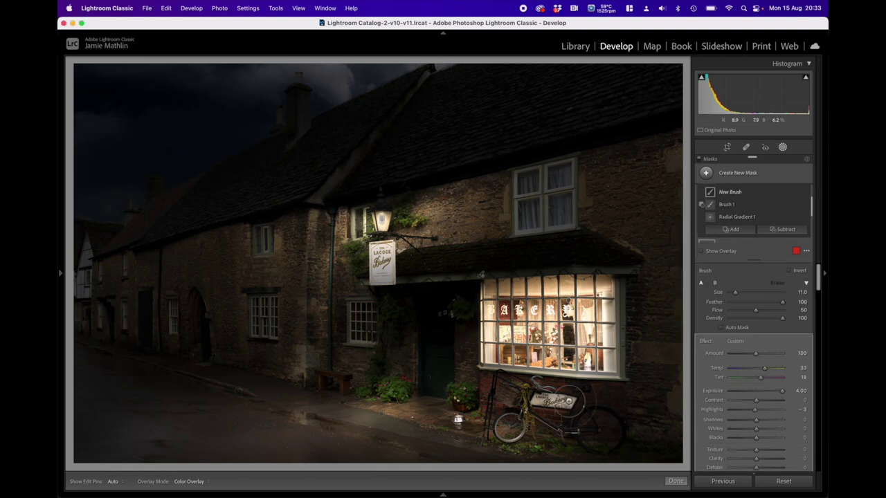
pyautogui.scroll(4, 552, 407)
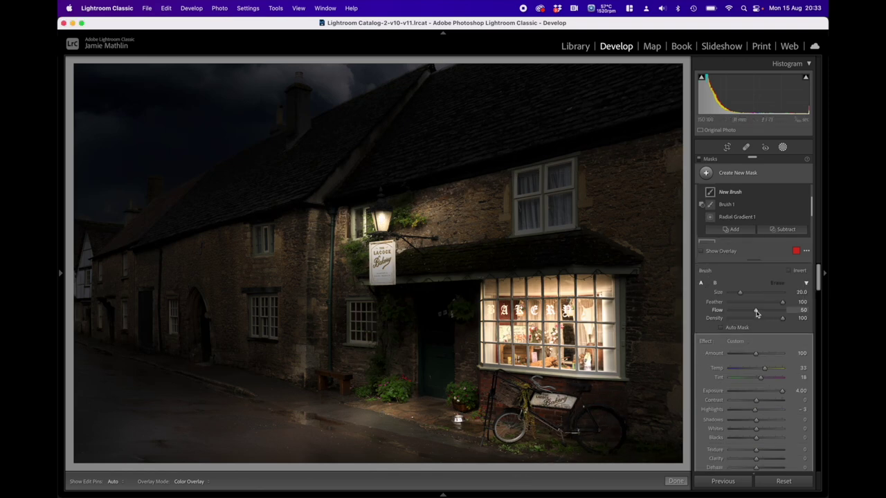
pyautogui.moveTo(754, 313); pyautogui.dragTo(752, 311)
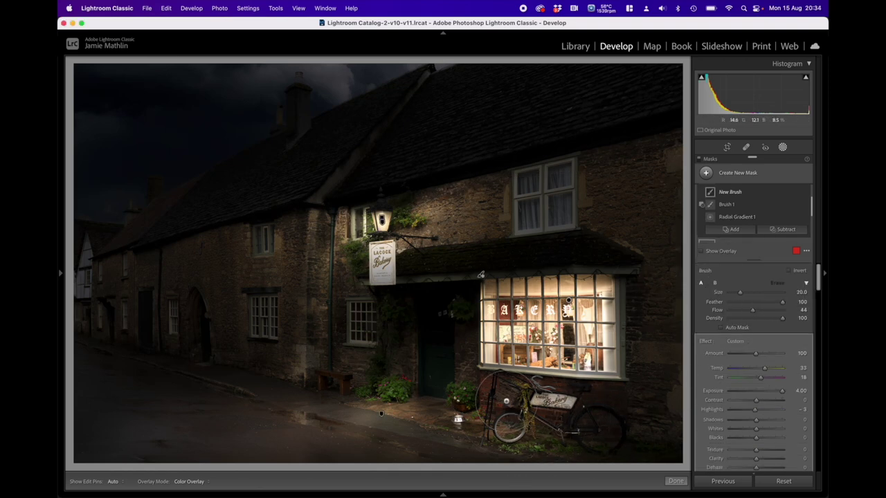
pyautogui.click(545, 405)
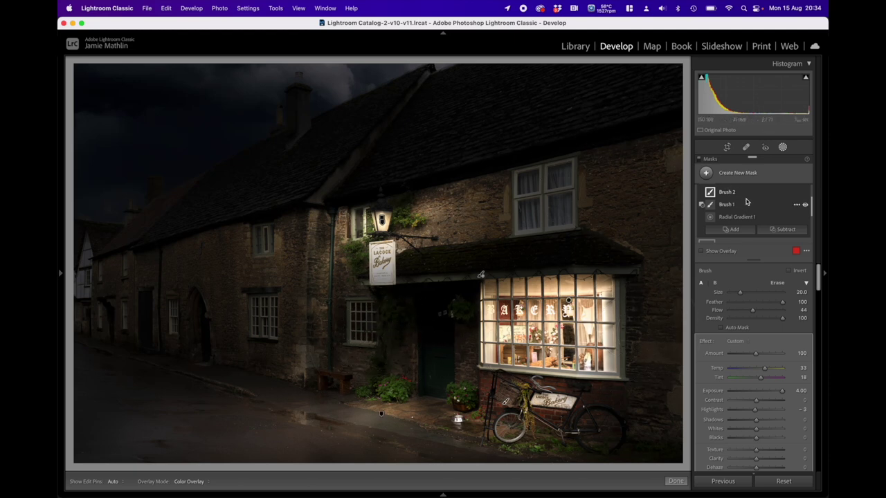
# Create a new mask with a radial gradient over the small ground-floor window beneath the bakery sign, widened and lengthened around it.
pyautogui.click(728, 172)
pyautogui.click(739, 244)
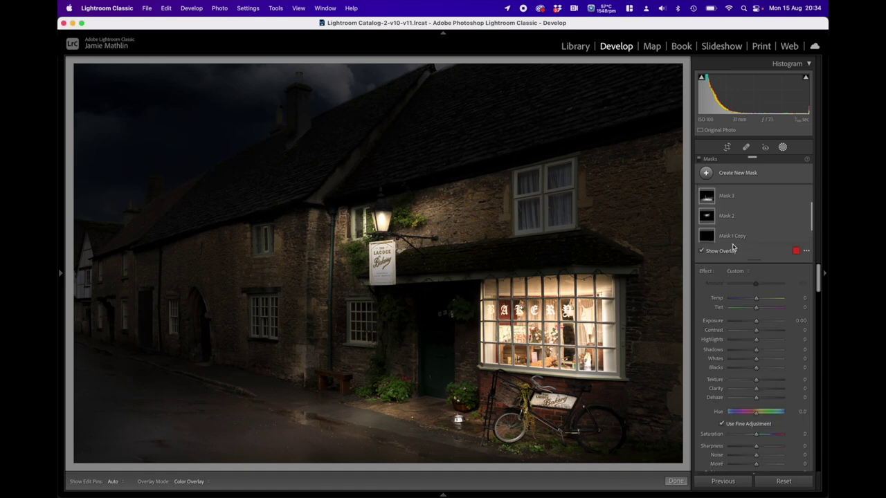
pyautogui.moveTo(353, 309); pyautogui.dragTo(377, 341)
pyautogui.moveTo(352, 310); pyautogui.dragTo(370, 306)
pyautogui.moveTo(370, 366); pyautogui.dragTo(370, 380)
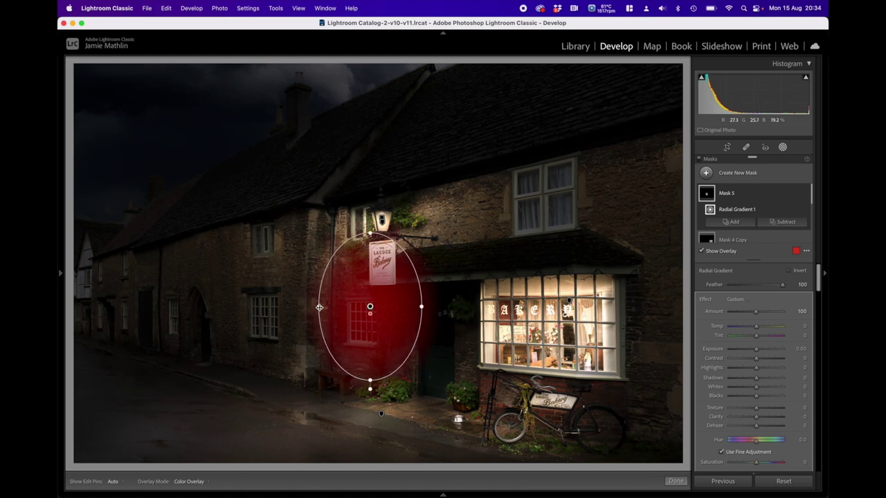
pyautogui.moveTo(319, 307); pyautogui.dragTo(309, 307)
# Set the new radial mask's exposure to 4.00, highlights to 29 and clarity to 21.
pyautogui.moveTo(71, 269)
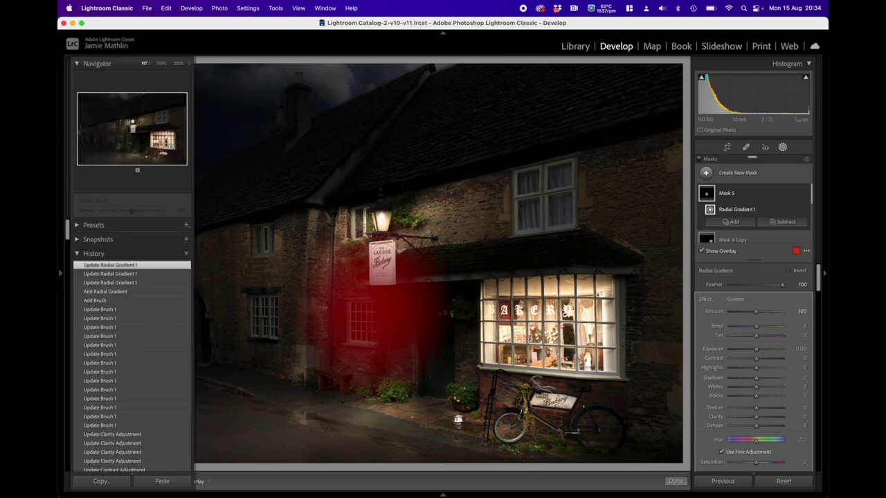
pyautogui.click(163, 66)
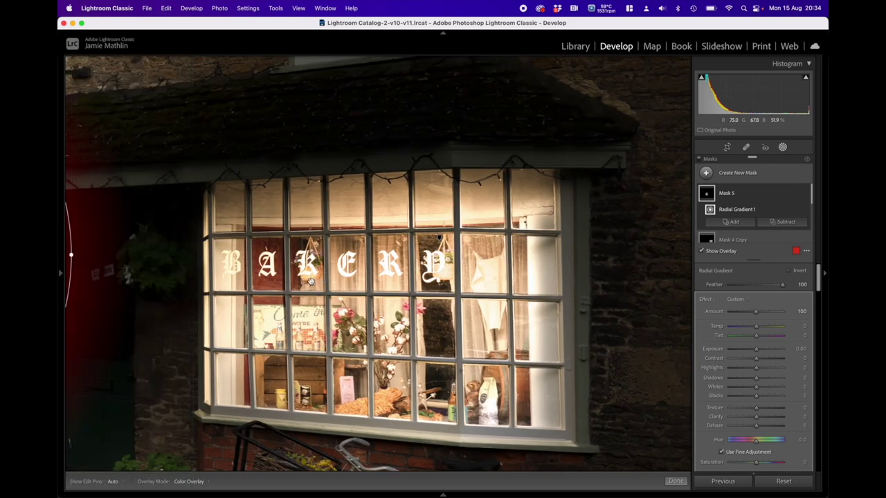
pyautogui.hscroll(-10, 350, 341)
pyautogui.moveTo(349, 341); pyautogui.dragTo(485, 217)
pyautogui.moveTo(757, 350); pyautogui.dragTo(806, 355)
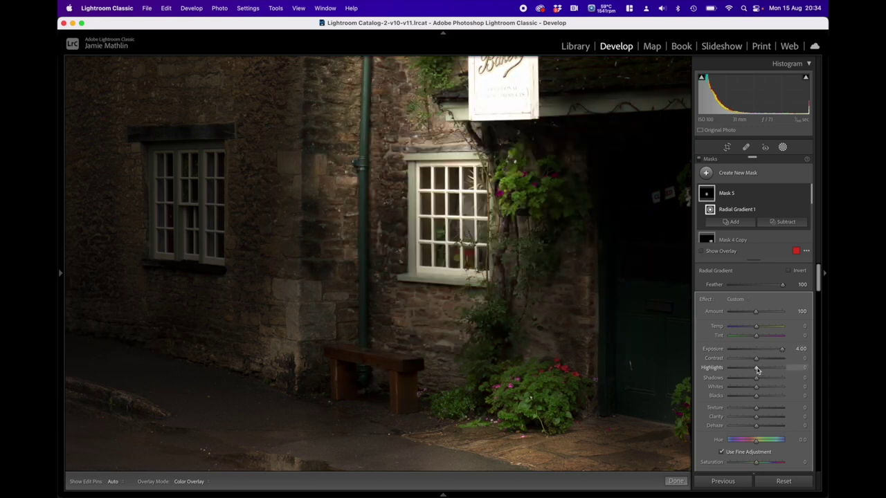
pyautogui.moveTo(756, 367); pyautogui.dragTo(763, 367)
pyautogui.moveTo(756, 417); pyautogui.dragTo(761, 418)
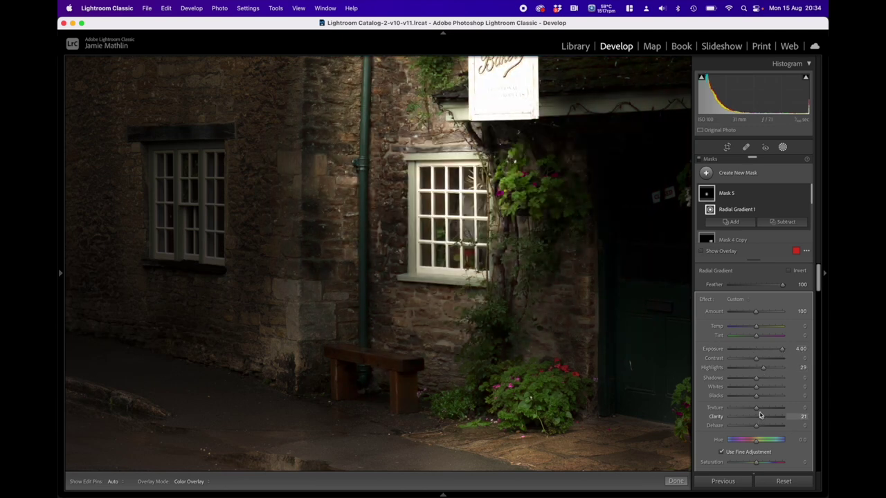
pyautogui.click(785, 222)
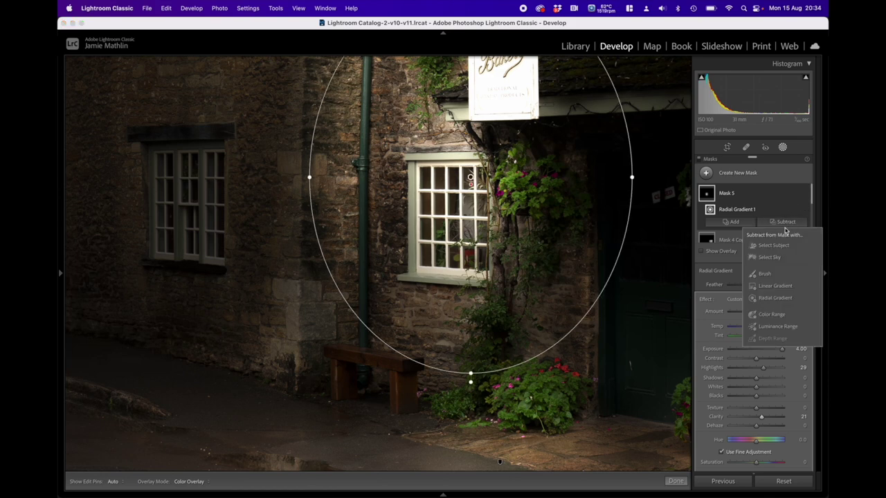
pyautogui.click(780, 297)
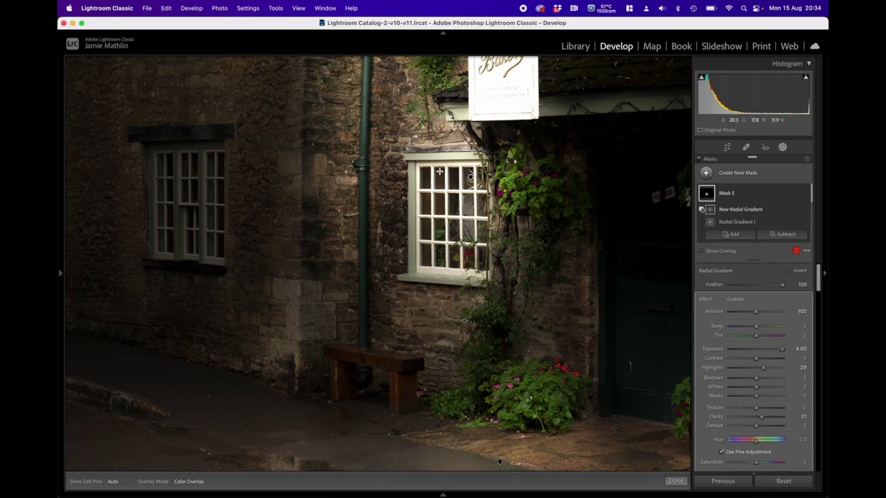
pyautogui.click(732, 216)
# Start a subtracting brush on Mask 5 with size 13, feather 0 and flow 100, with the small window magnified to 200%.
pyautogui.click(767, 221)
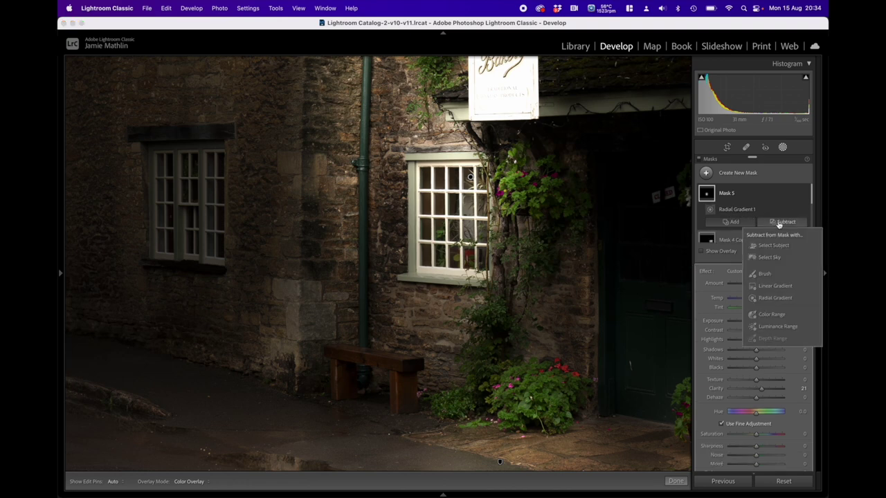
pyautogui.click(761, 278)
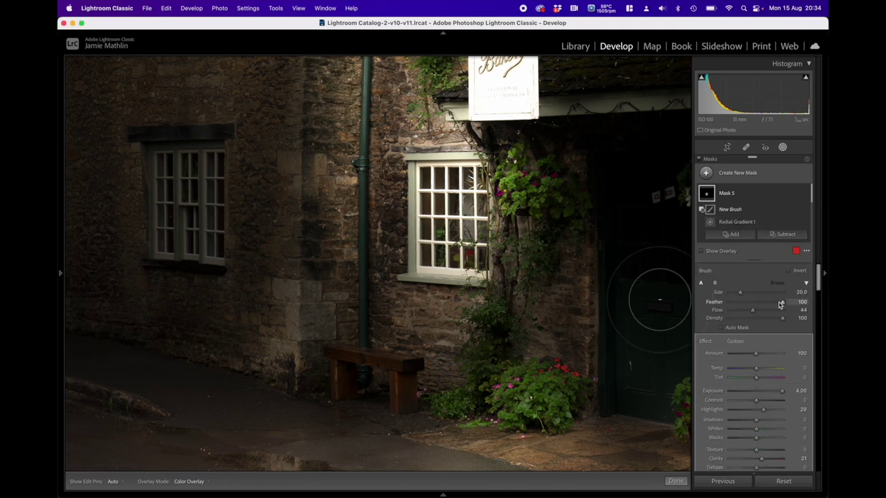
pyautogui.moveTo(780, 304); pyautogui.dragTo(732, 307)
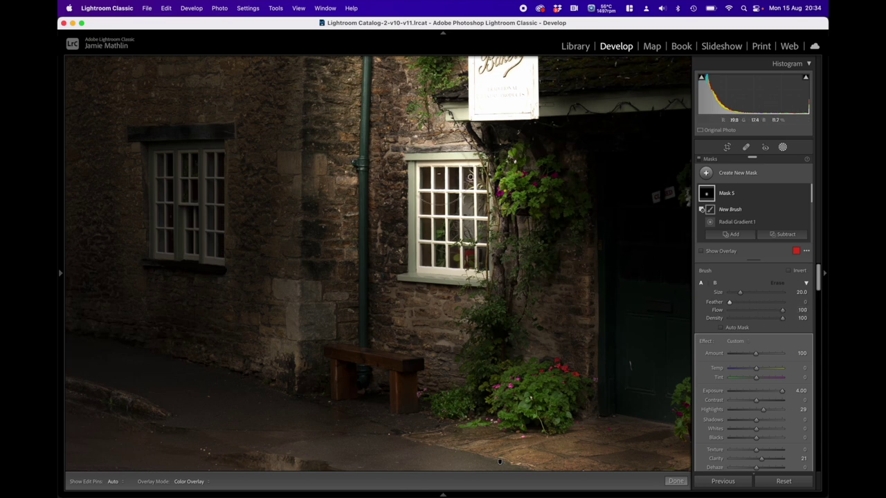
pyautogui.moveTo(58, 271)
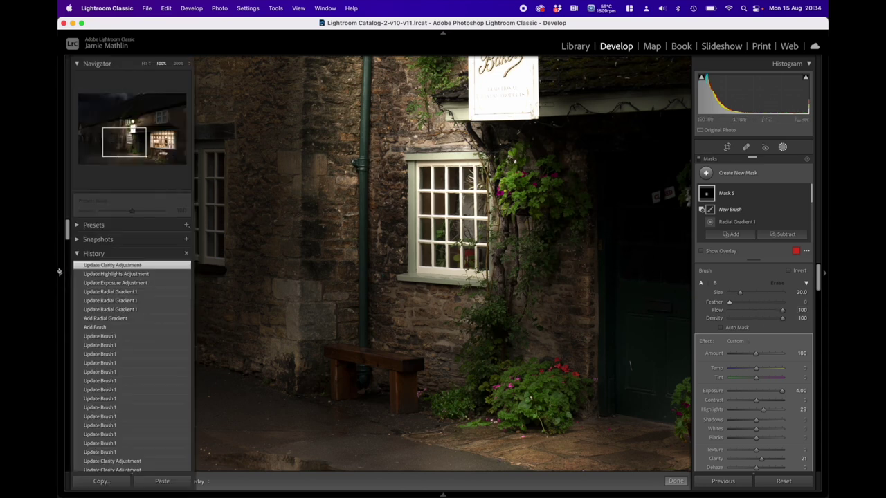
pyautogui.click(179, 63)
pyautogui.moveTo(525, 247); pyautogui.dragTo(458, 359)
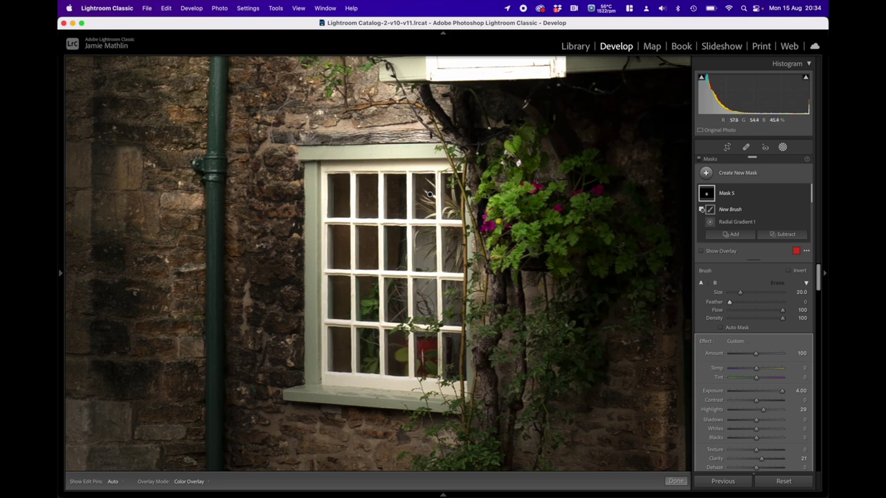
pyautogui.scroll(-7, 293, 122)
# Subtract the lintel, the wall on both sides of the small window and the strip under its sill from Mask 5, reducing the brush to size 5.
pyautogui.click(300, 142)
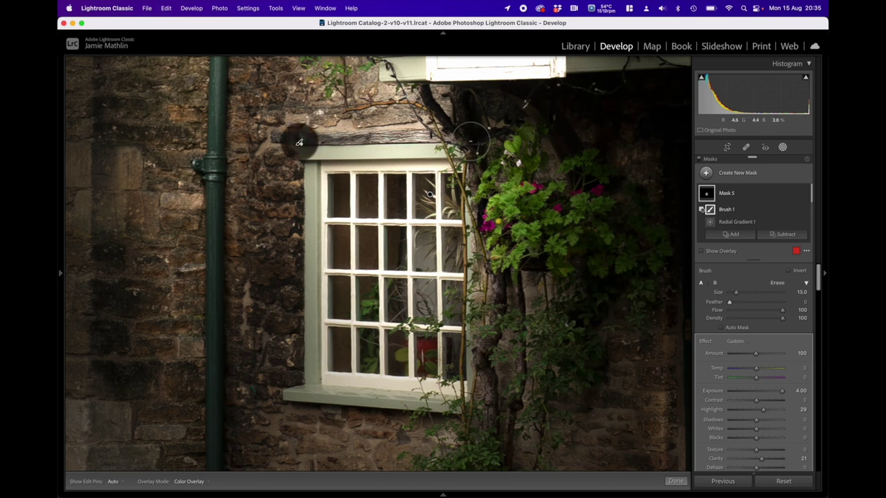
pyautogui.keyDown('shift'); pyautogui.click(471, 142); pyautogui.keyUp('shift')
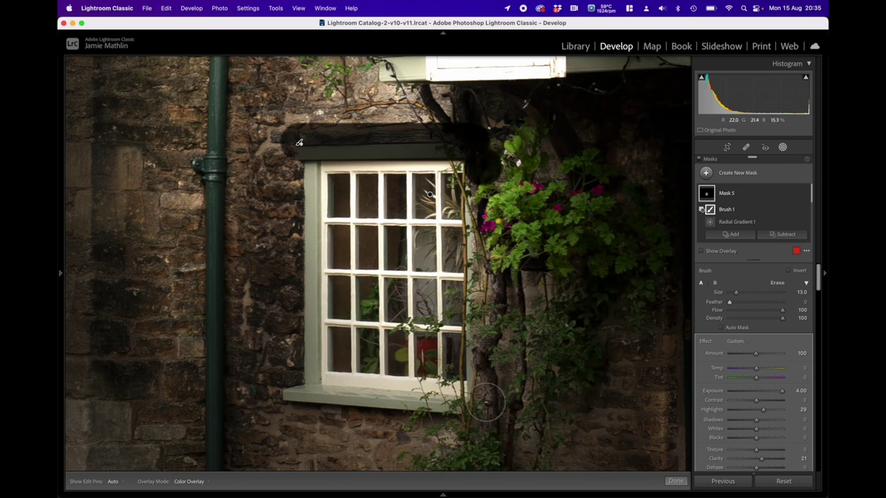
pyautogui.keyDown('shift'); pyautogui.click(486, 402); pyautogui.keyUp('shift')
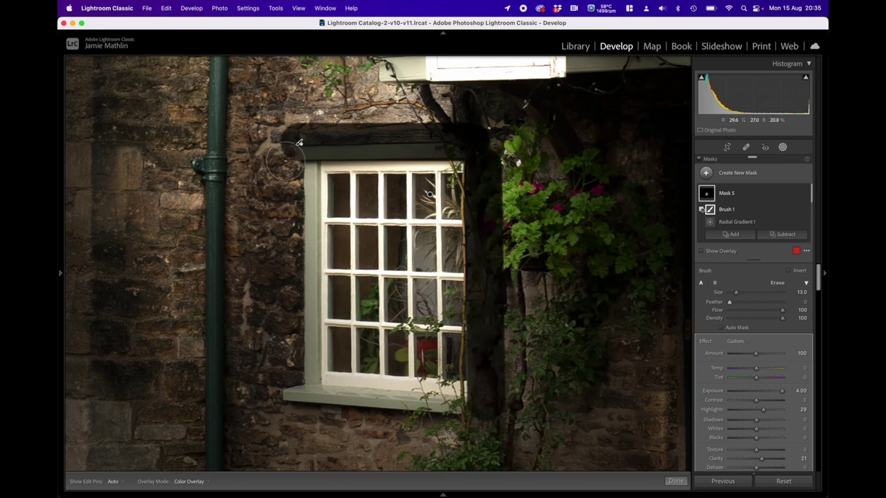
pyautogui.click(284, 160)
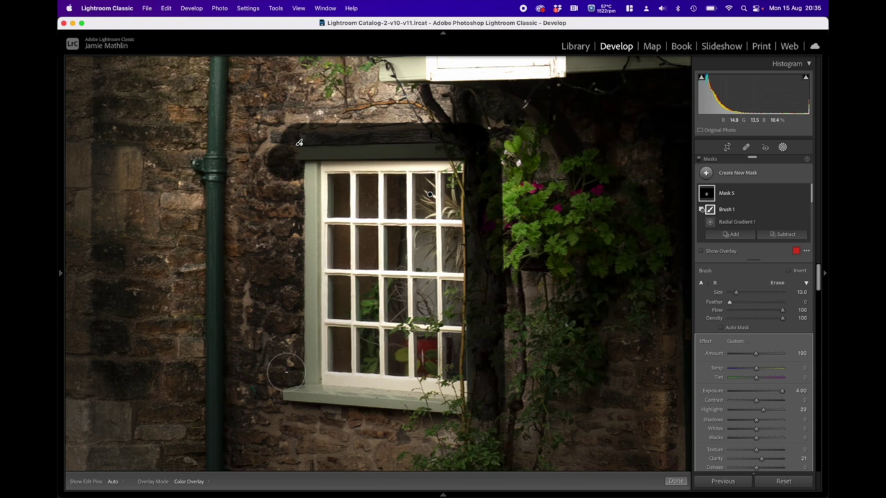
pyautogui.scroll(-4, 288, 375)
pyautogui.keyDown('shift'); pyautogui.click(298, 380); pyautogui.keyUp('shift')
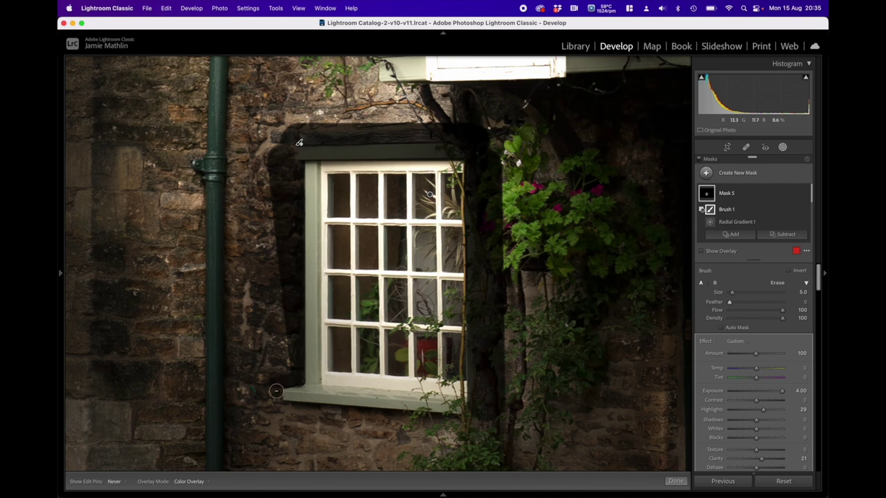
pyautogui.press('h')
pyautogui.keyDown('shift'); pyautogui.click(464, 420); pyautogui.keyUp('shift')
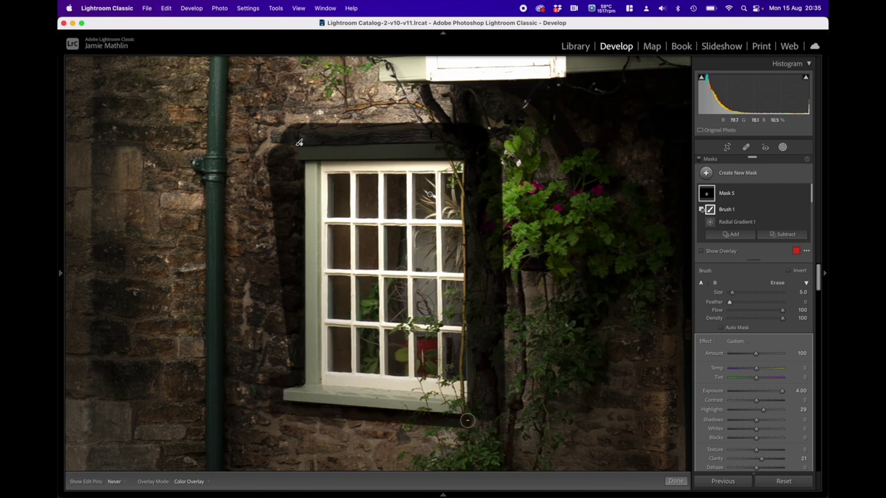
# Subtract the left, top and bottom edges of the small window's inner frame from Mask 5 using brush sizes 3 and 4.
pyautogui.press(']')
pyautogui.press(']')
pyautogui.press(']')
pyautogui.press(']')
pyautogui.press(']')
pyautogui.scroll(-2, 352, 177)
pyautogui.scroll(-3, 334, 179)
pyautogui.press('super+z')
pyautogui.press('h')
pyautogui.keyDown('shift'); pyautogui.click(322, 173); pyautogui.keyUp('shift')
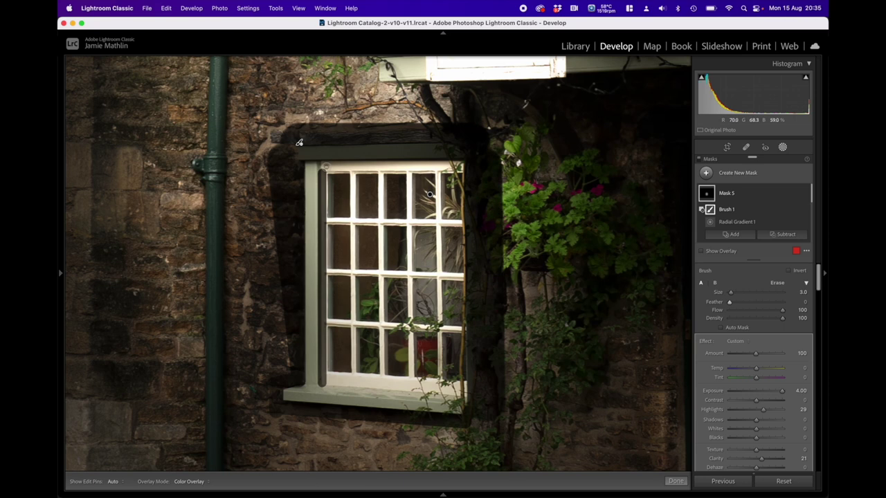
pyautogui.click(325, 166)
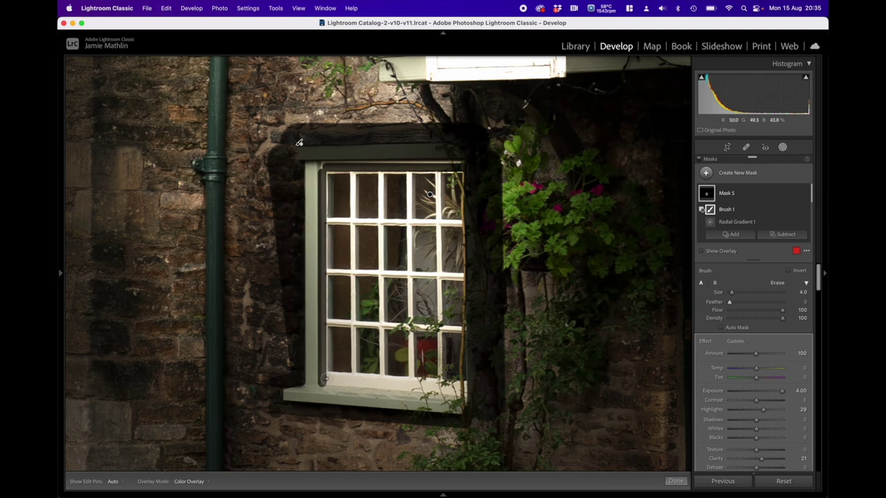
pyautogui.moveTo(323, 380); pyautogui.dragTo(466, 388)
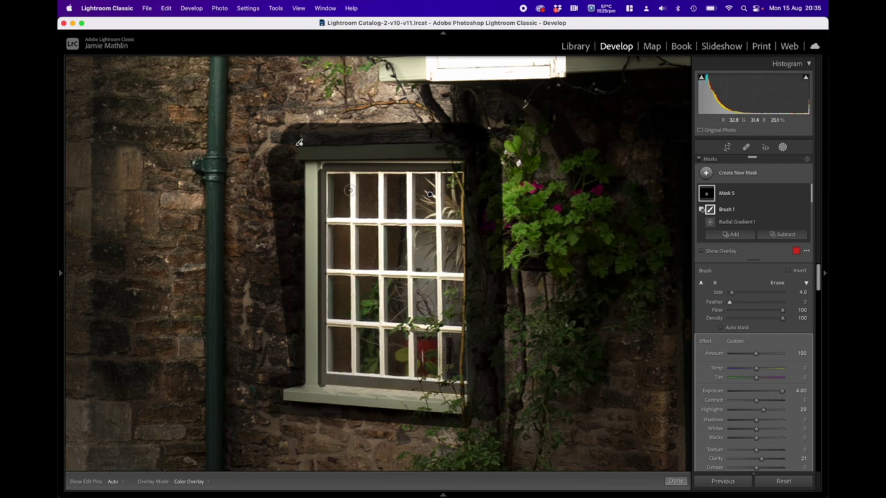
# Subtract the first three vertical glazing bars of the small window from Mask 5 with the brush at size 2.
pyautogui.press('[')
pyautogui.press('[')
pyautogui.click(352, 173)
pyautogui.keyDown('shift'); pyautogui.click(353, 323); pyautogui.keyUp('shift')
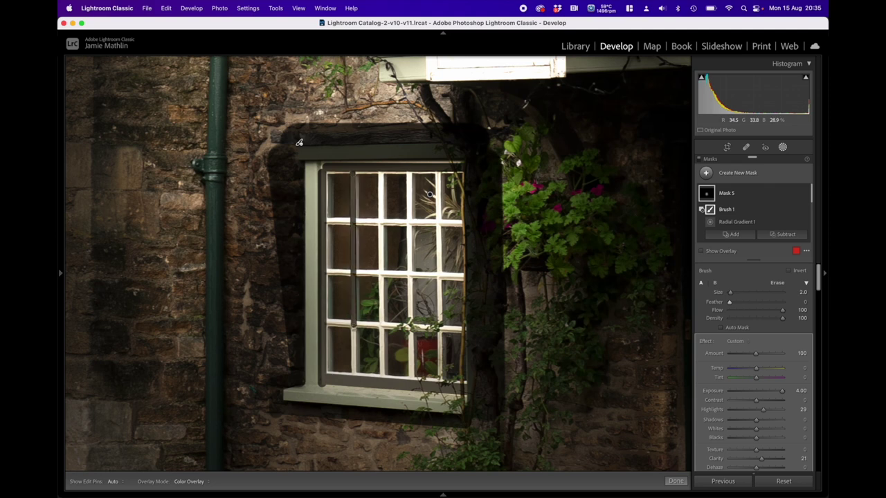
pyautogui.keyDown('shift'); pyautogui.click(353, 376); pyautogui.keyUp('shift')
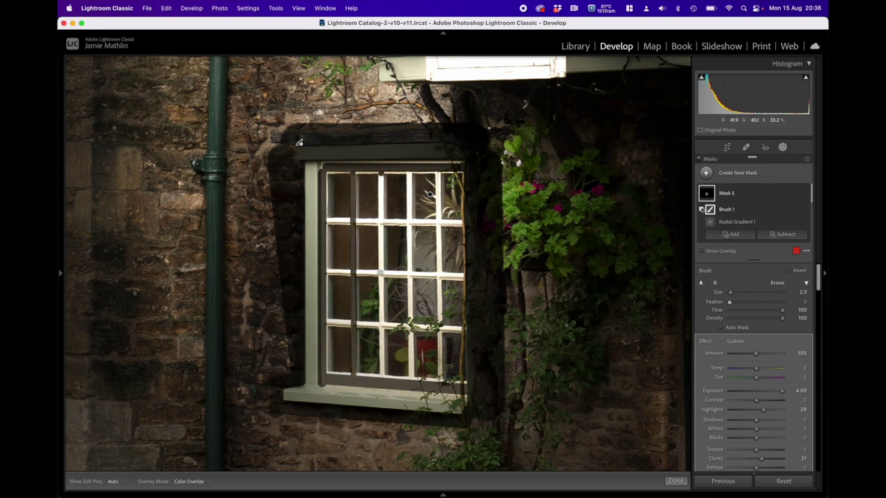
pyautogui.keyDown('shift'); pyautogui.click(381, 273); pyautogui.keyUp('shift')
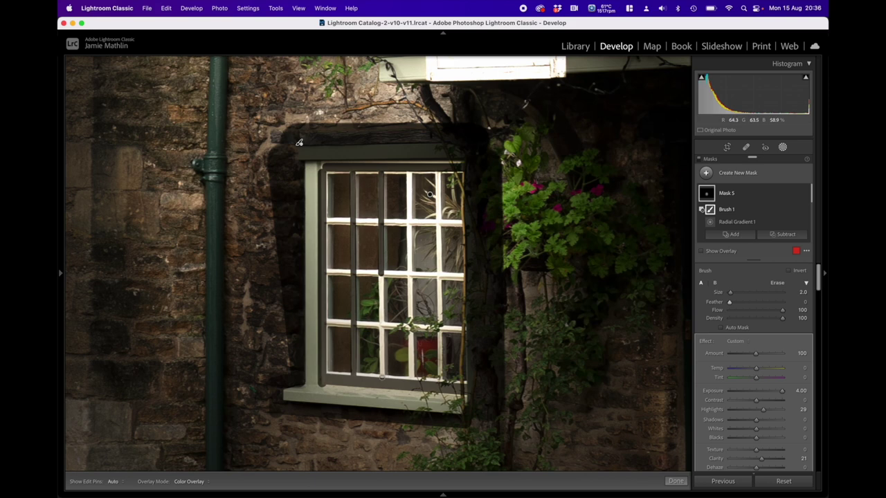
pyautogui.keyDown('shift'); pyautogui.click(381, 377); pyautogui.keyUp('shift')
pyautogui.press('h')
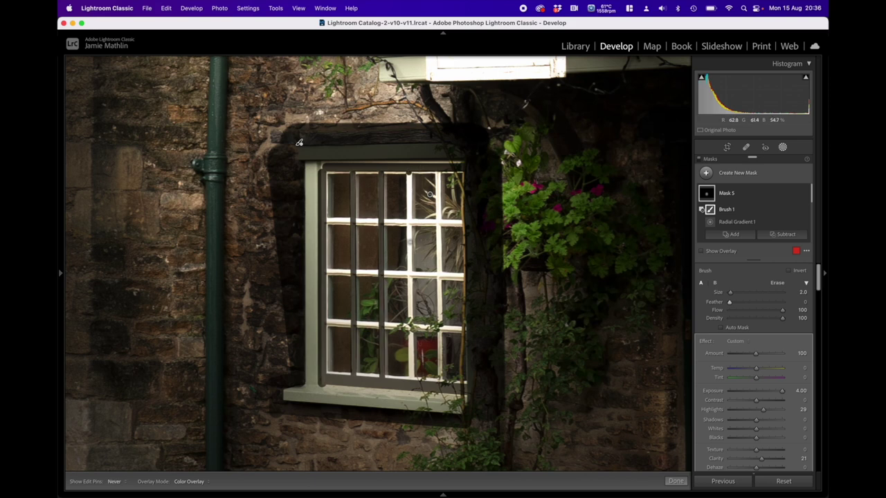
pyautogui.keyDown('shift'); pyautogui.click(410, 276); pyautogui.keyUp('shift')
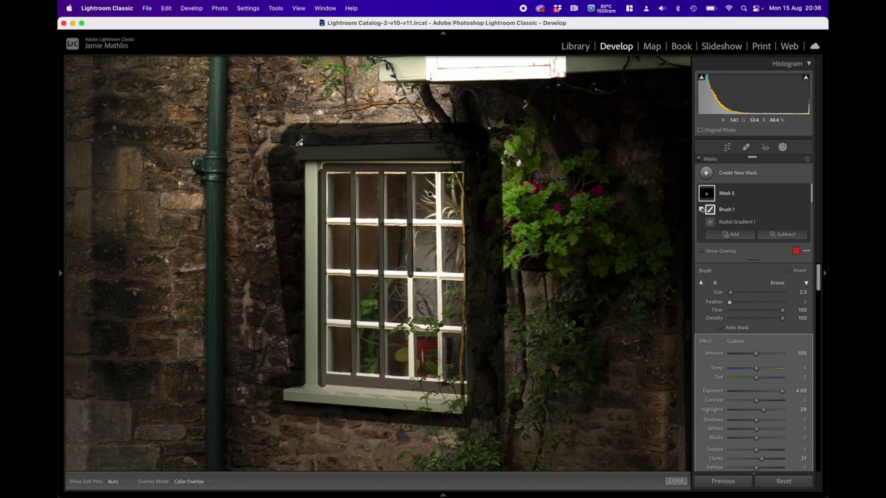
pyautogui.keyDown('shift'); pyautogui.click(413, 381); pyautogui.keyUp('shift')
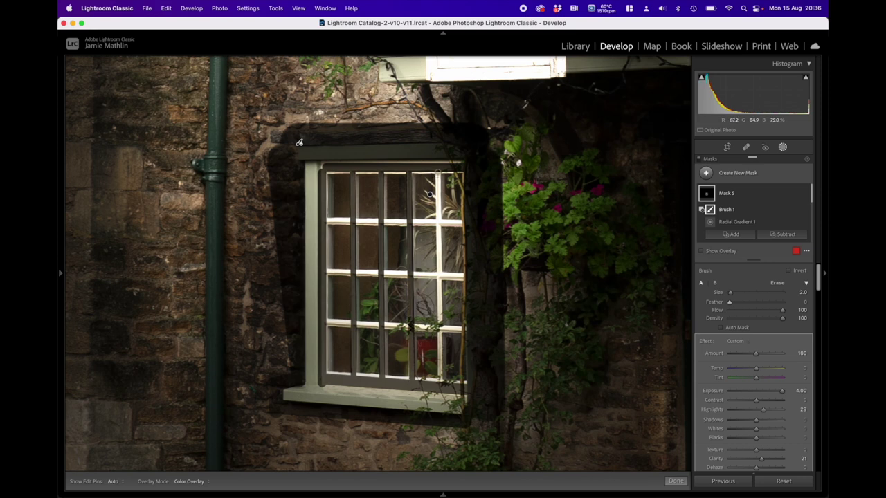
# Subtract the small window's fourth vertical bar, its three horizontal glazing bars and the frame's lower edge from Mask 5 with the size 2 brush.
pyautogui.press('h')
pyautogui.press('h')
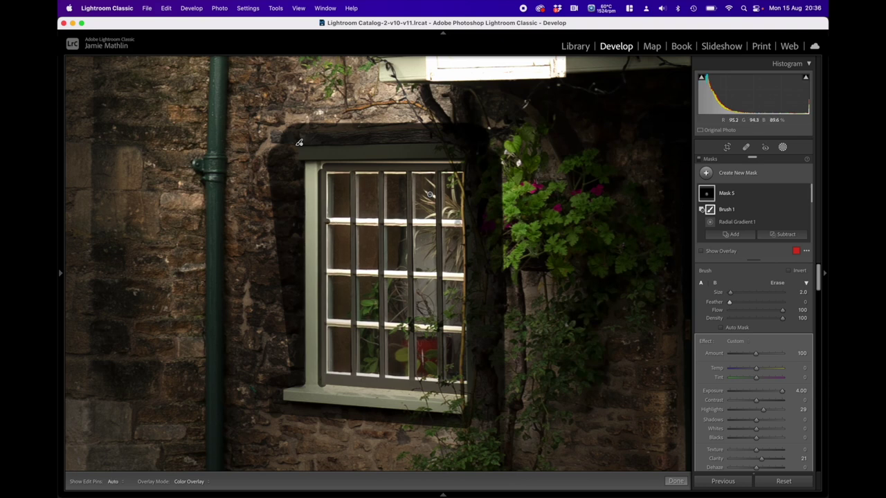
pyautogui.press('h')
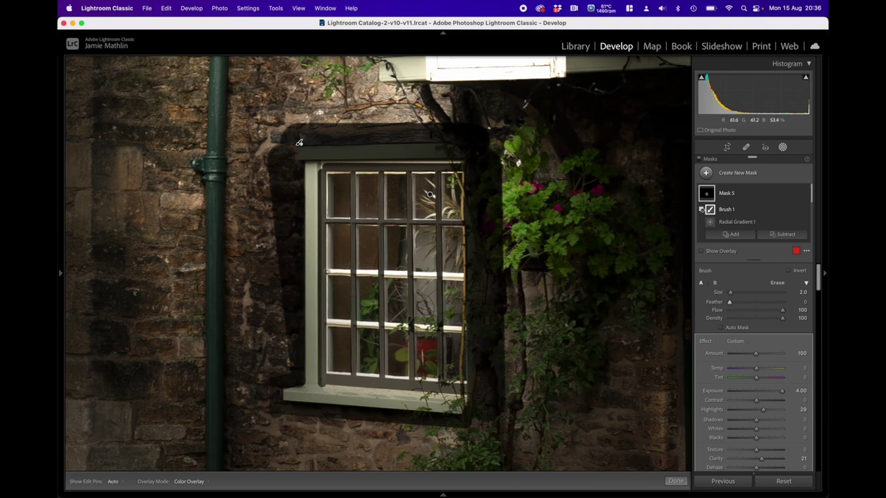
pyautogui.keyDown('shift'); pyautogui.click(464, 277); pyautogui.keyUp('shift')
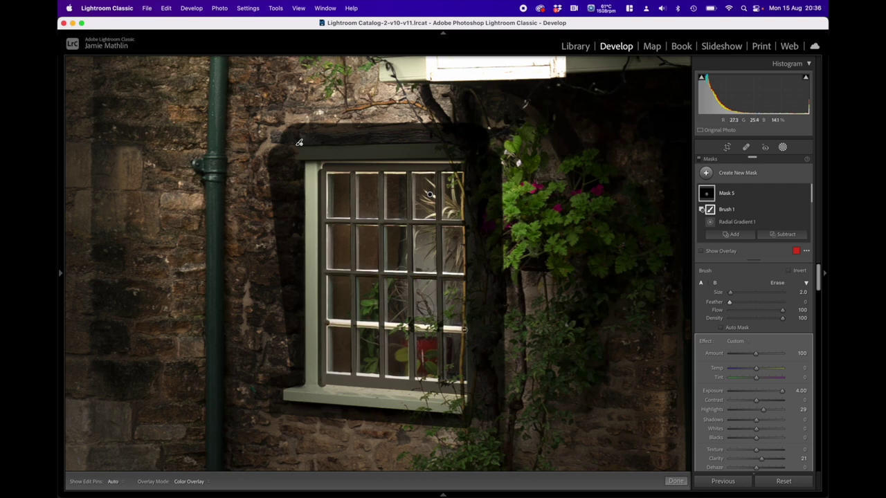
pyautogui.keyDown('shift'); pyautogui.click(464, 329); pyautogui.keyUp('shift')
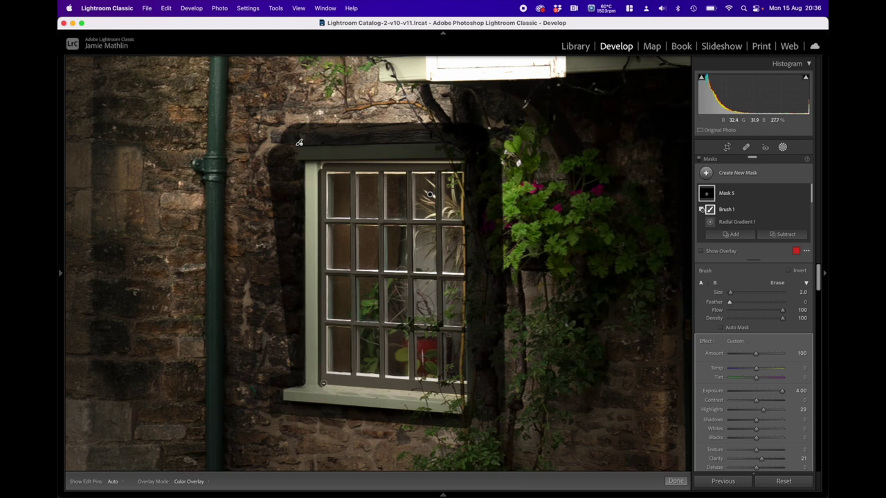
pyautogui.press('h')
pyautogui.keyDown('shift'); pyautogui.click(465, 394); pyautogui.keyUp('shift')
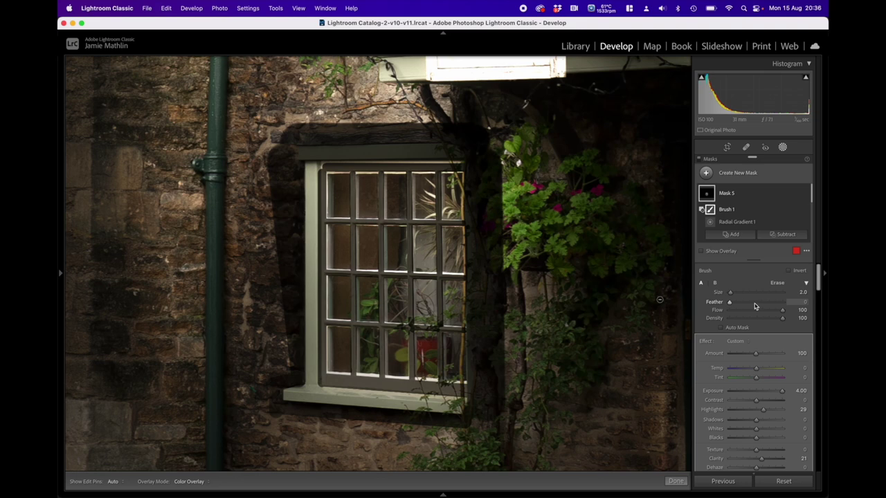
# Set the subtracting brush to feather 18, flow 50 and size 7, and tone down the small window's sill in Mask 5.
pyautogui.moveTo(735, 303)
pyautogui.mouseDown()
pyautogui.moveTo(752, 305)
pyautogui.moveTo(739, 305)
pyautogui.mouseUp()
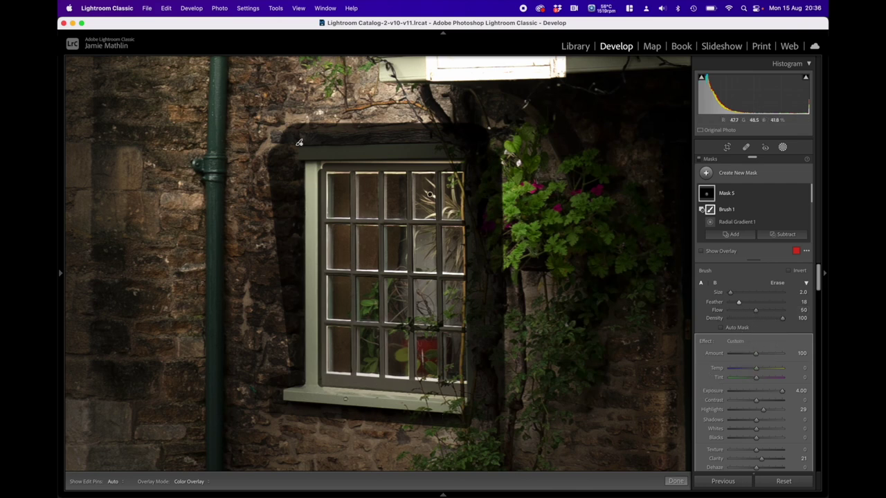
pyautogui.press(']')
pyautogui.moveTo(317, 395); pyautogui.dragTo(459, 405)
pyautogui.press('h')
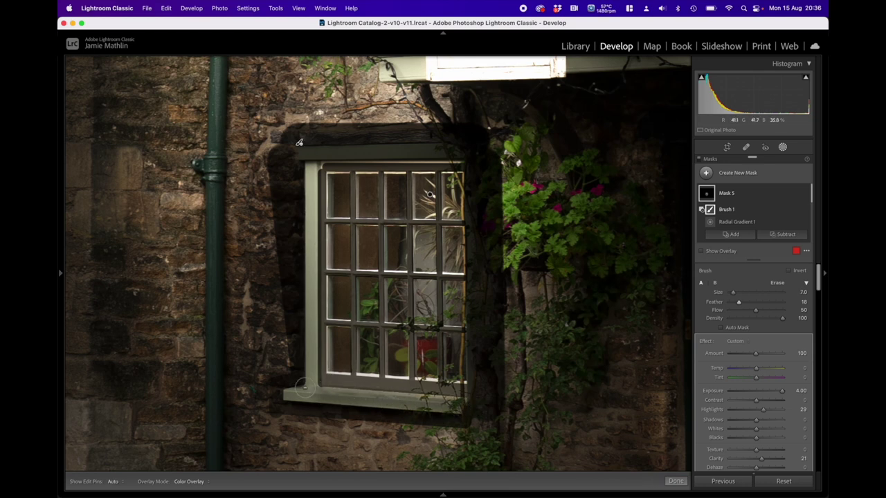
pyautogui.press(']')
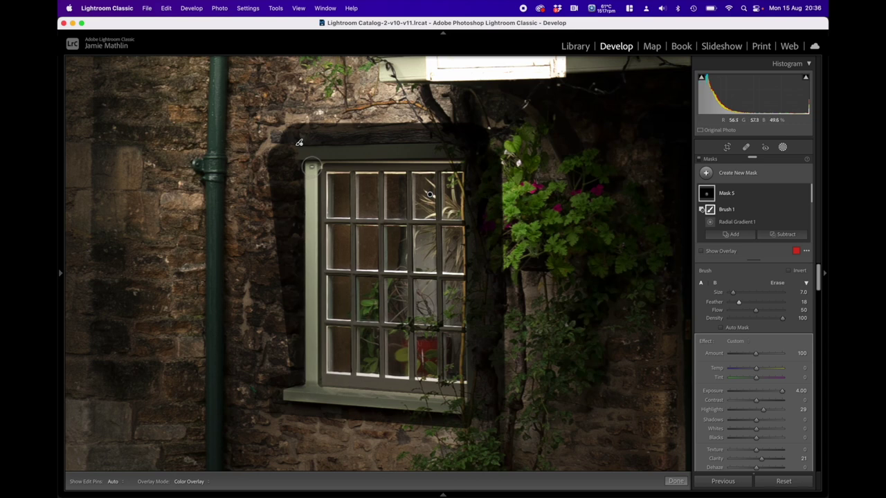
# Tone down the small window's left outer frame at size 7, plus the inner frame's left and bottom edges at size 4.
pyautogui.moveTo(311, 164); pyautogui.dragTo(311, 387)
pyautogui.press('[')
pyautogui.press('[')
pyautogui.press('[')
pyautogui.press('[')
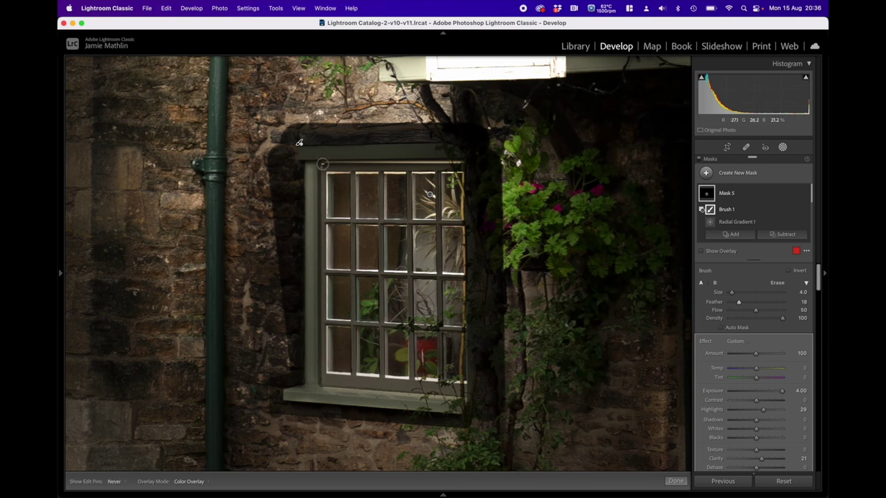
pyautogui.press('h')
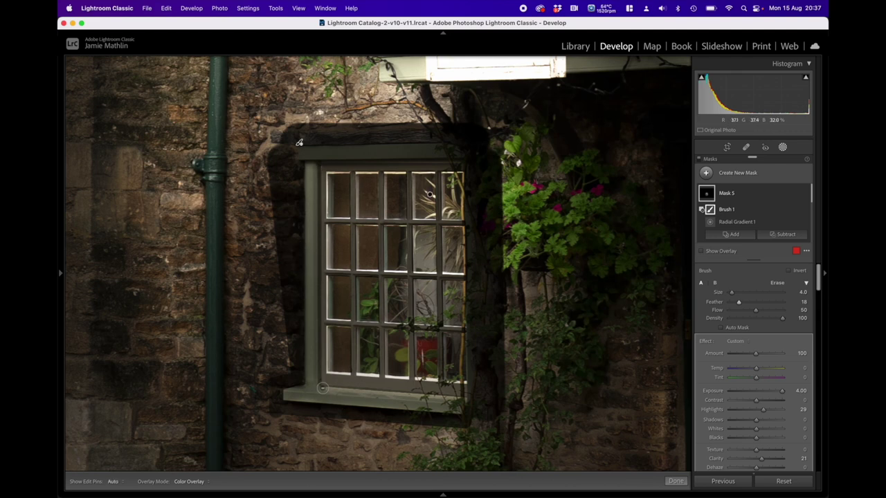
pyautogui.moveTo(322, 389); pyautogui.dragTo(473, 399)
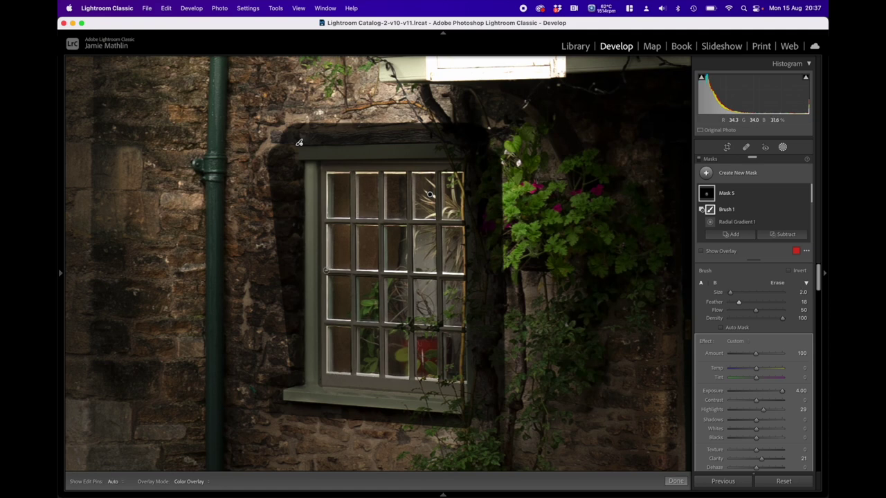
# Soften the bright edges of the small window's frame and glazing bars around the panes in Mask 5 with the brush at size 2.
pyautogui.press('h')
pyautogui.press('h')
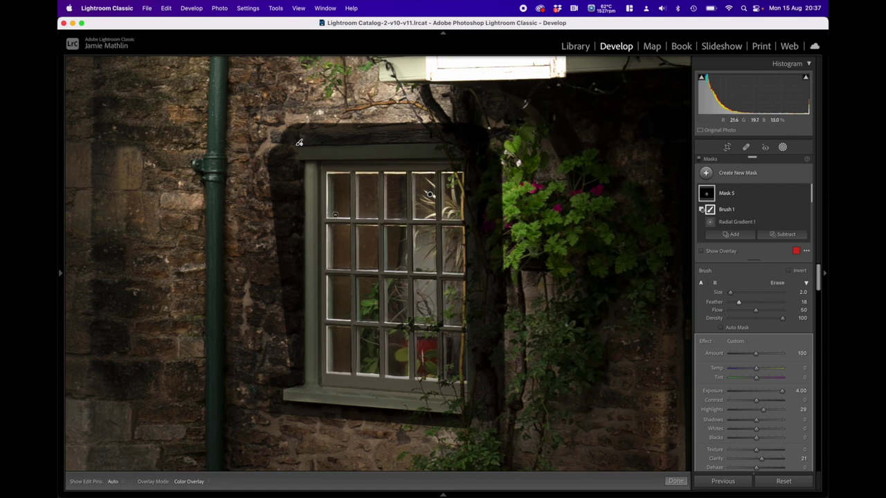
pyautogui.press('h')
pyautogui.press('h')
pyautogui.press('h')
pyautogui.press('h')
pyautogui.keyDown('shift'); pyautogui.click(463, 169); pyautogui.keyUp('shift')
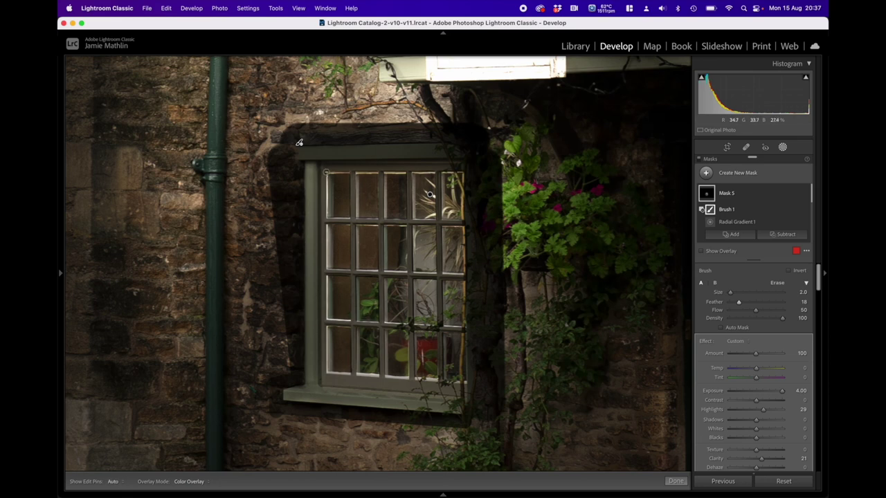
pyautogui.press('h')
pyautogui.press('h')
pyautogui.press('h')
pyautogui.moveTo(327, 375); pyautogui.dragTo(467, 382)
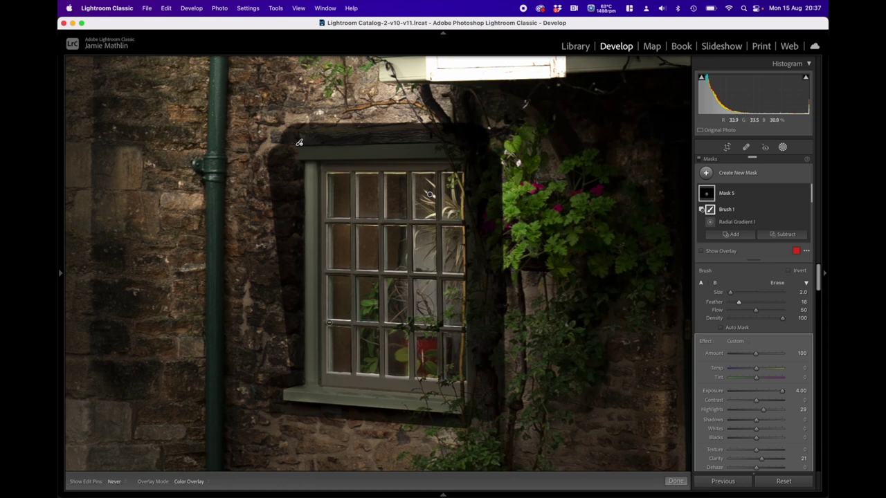
pyautogui.press('h')
pyautogui.press('h')
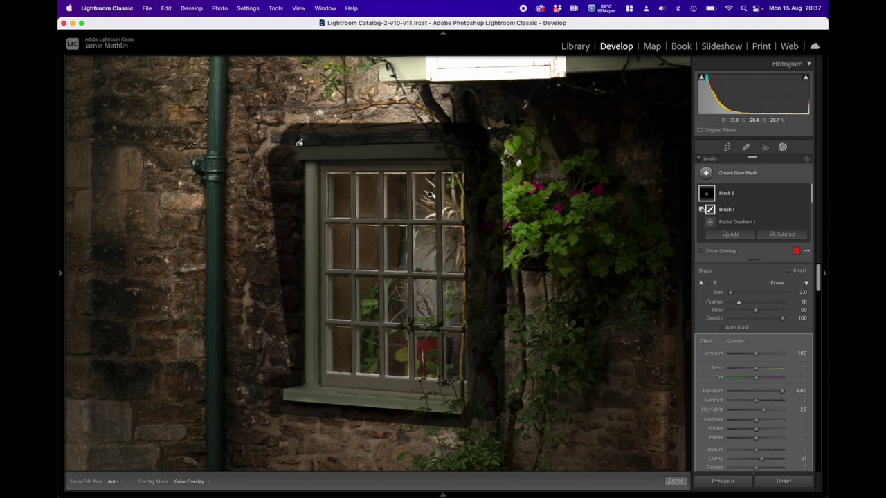
# At 100% magnification, subtract the walls, plants and doorway around the small window from Mask 5 with feather 0, flow 100 and sizes 15 to 24.
pyautogui.moveTo(60, 273)
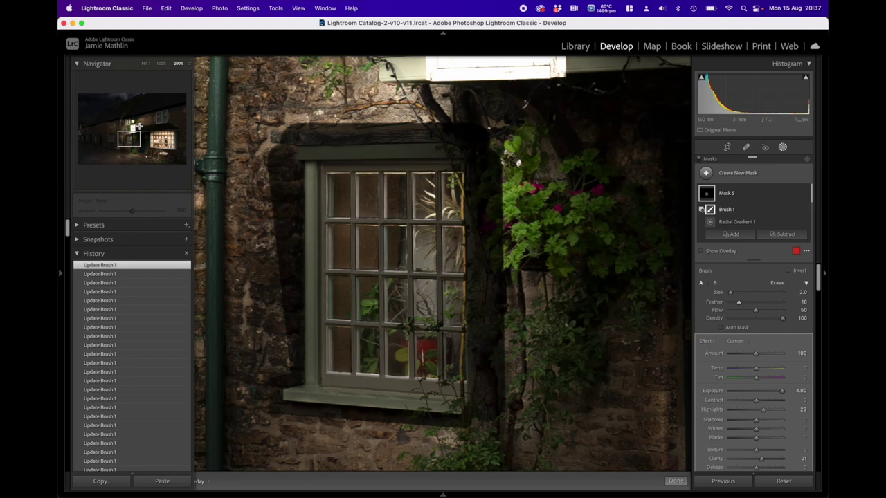
pyautogui.click(161, 63)
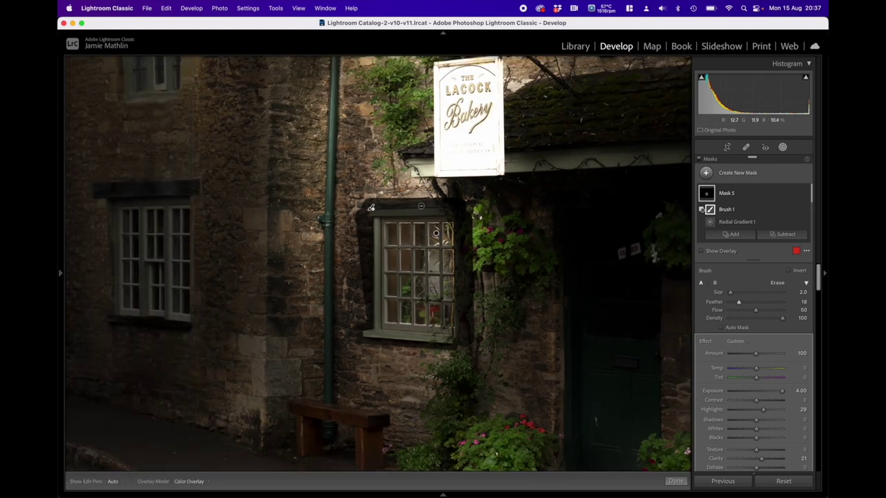
pyautogui.scroll(10, 421, 205)
pyautogui.scroll(1, 406, 146)
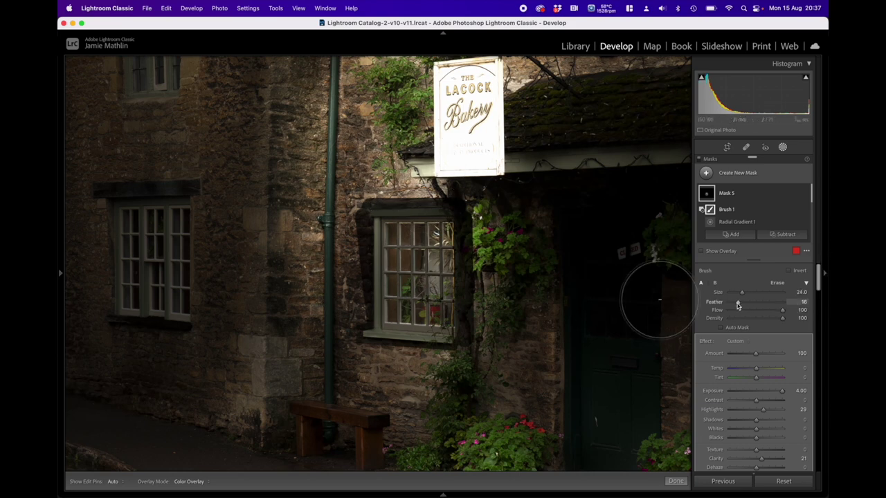
pyautogui.moveTo(738, 302); pyautogui.dragTo(723, 302)
pyautogui.moveTo(359, 167)
pyautogui.mouseDown()
pyautogui.moveTo(487, 161)
pyautogui.moveTo(492, 210)
pyautogui.moveTo(502, 207)
pyautogui.moveTo(504, 376)
pyautogui.moveTo(506, 360)
pyautogui.mouseUp()
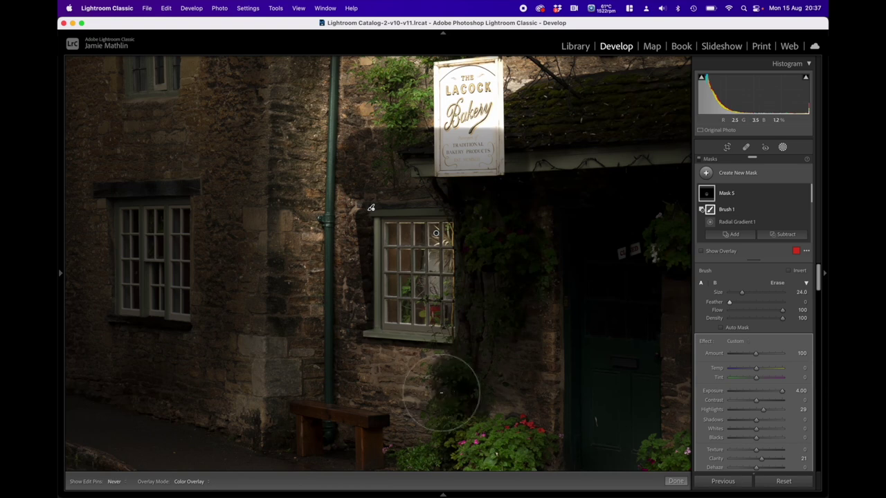
pyautogui.moveTo(357, 376); pyautogui.dragTo(353, 374)
pyautogui.click(323, 341)
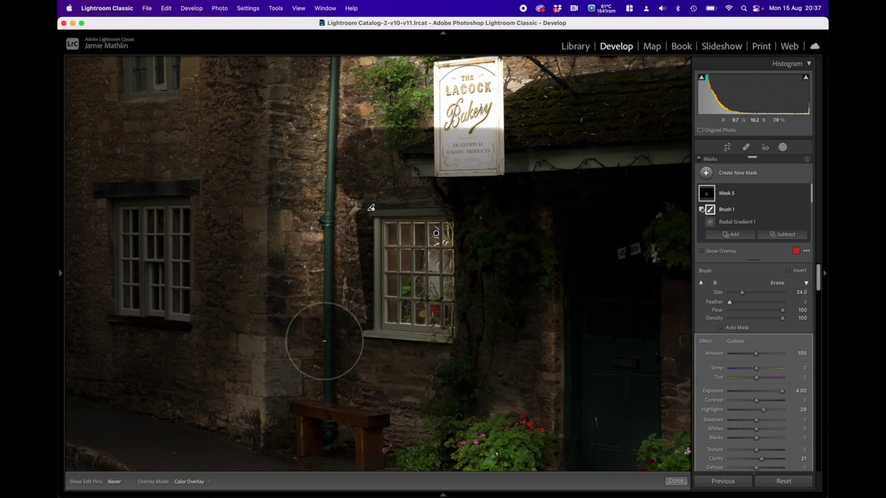
pyautogui.scroll(-3, 332, 309)
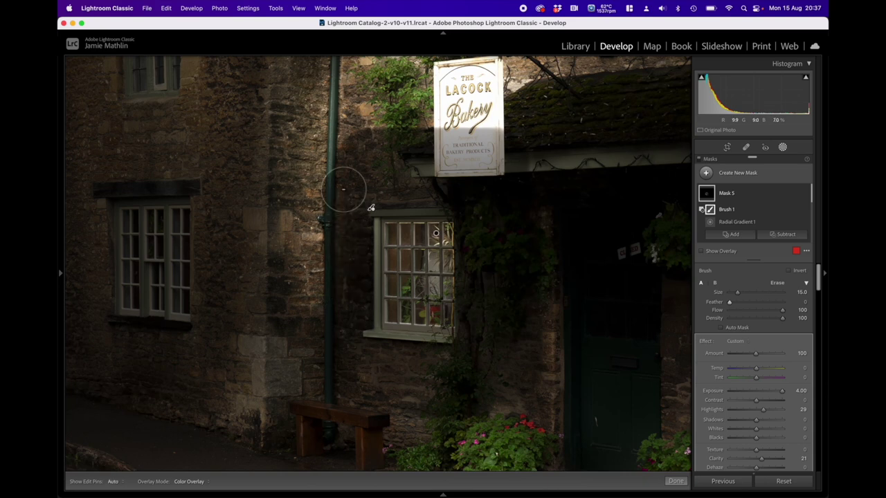
pyautogui.scroll(2, 295, 179)
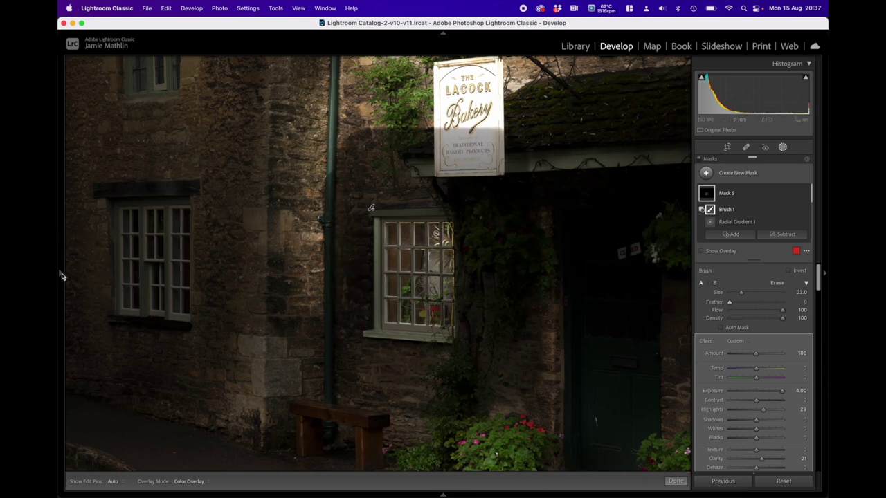
# With the whole photo fitted in view, subtract Mask 5's remaining glow around the small window at brush size 34, then reduce the brush to 7.
pyautogui.moveTo(60, 274)
pyautogui.click(144, 64)
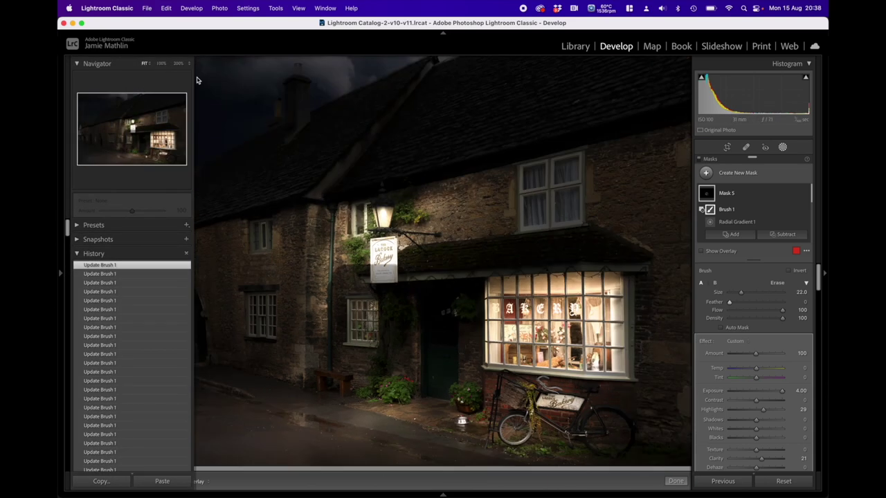
pyautogui.scroll(3, 308, 207)
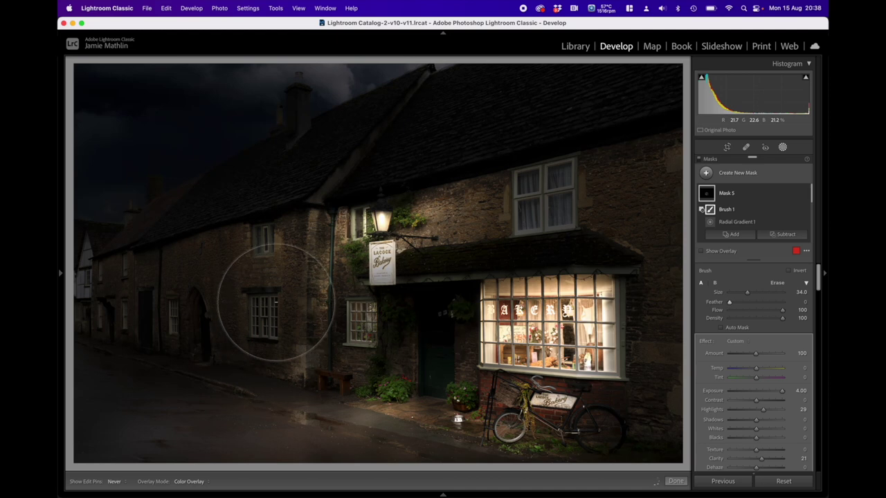
pyautogui.press('h')
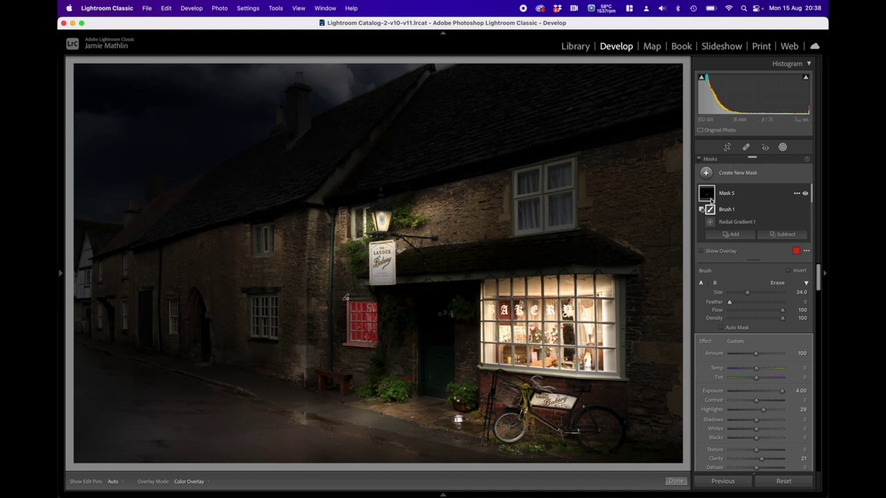
pyautogui.scroll(-3, 412, 412)
pyautogui.press('[')
pyautogui.press('[')
pyautogui.press('[')
pyautogui.press('[')
pyautogui.press('[')
pyautogui.press('[')
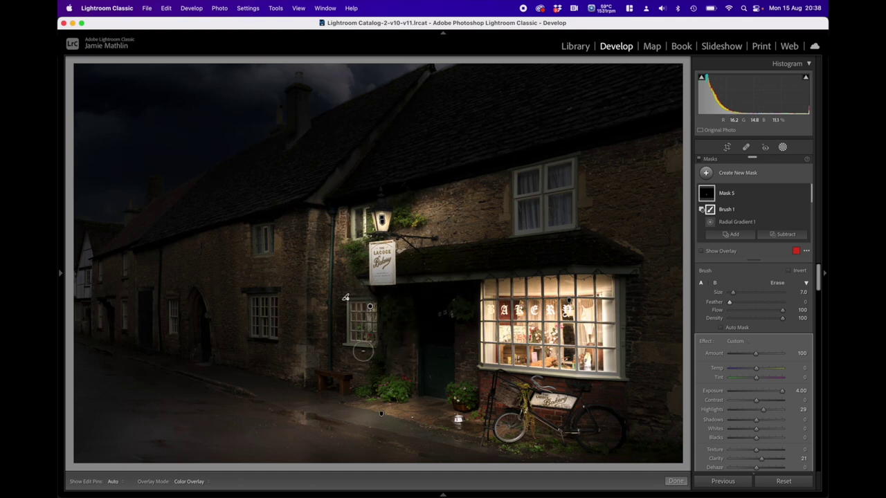
# Duplicate Mask 5 and set the copy's exposure to 2.74 and clarity to 32.
pyautogui.rightClick(370, 309)
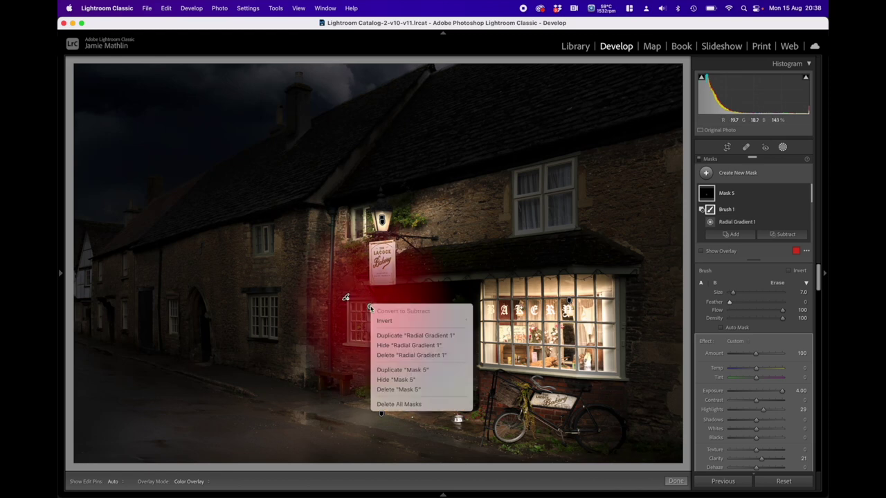
pyautogui.click(410, 367)
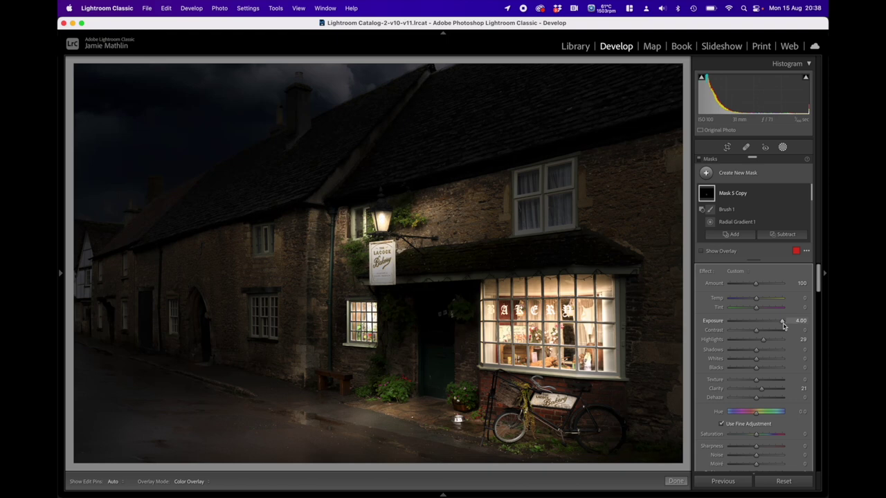
pyautogui.moveTo(781, 324); pyautogui.dragTo(775, 325)
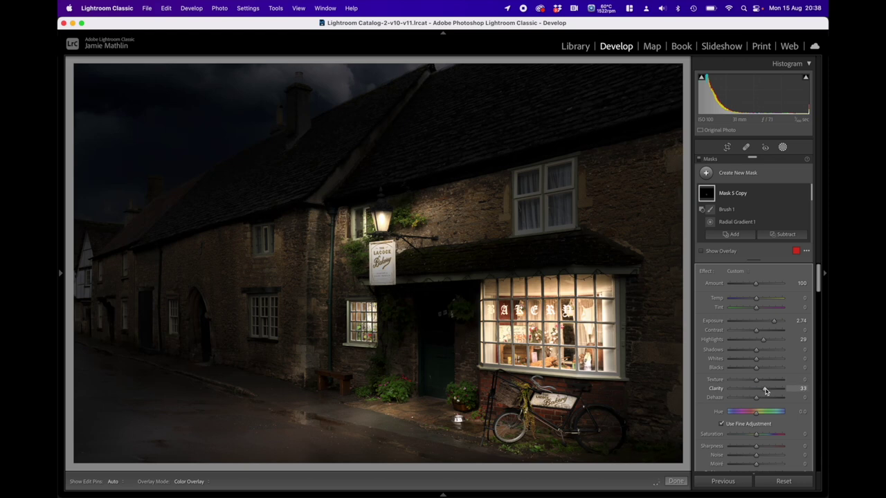
pyautogui.moveTo(765, 390); pyautogui.dragTo(764, 390)
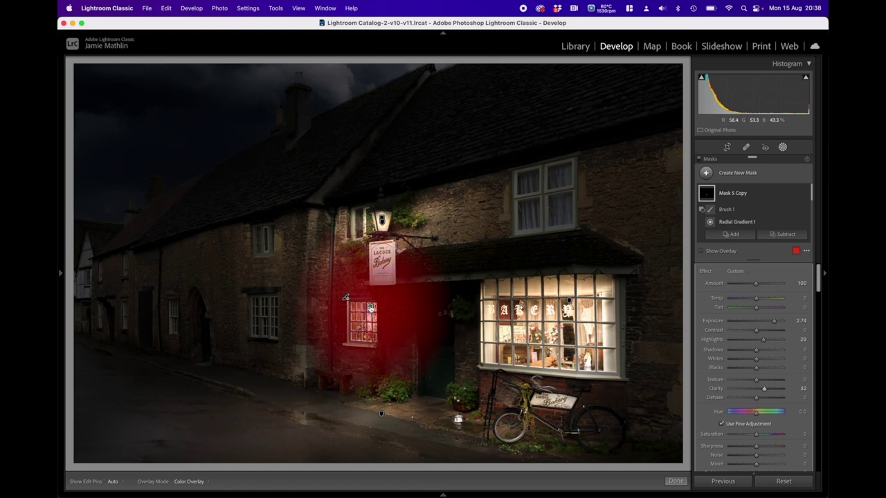
# Add a brush to Mask 5 Copy with size 17, feather 100 and flow 48, and paint light on the ground around the bench.
pyautogui.click(731, 233)
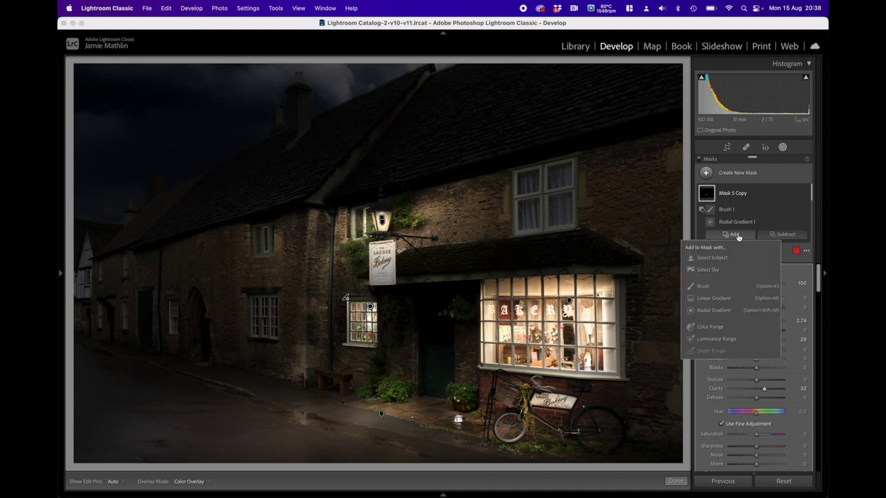
pyautogui.click(716, 288)
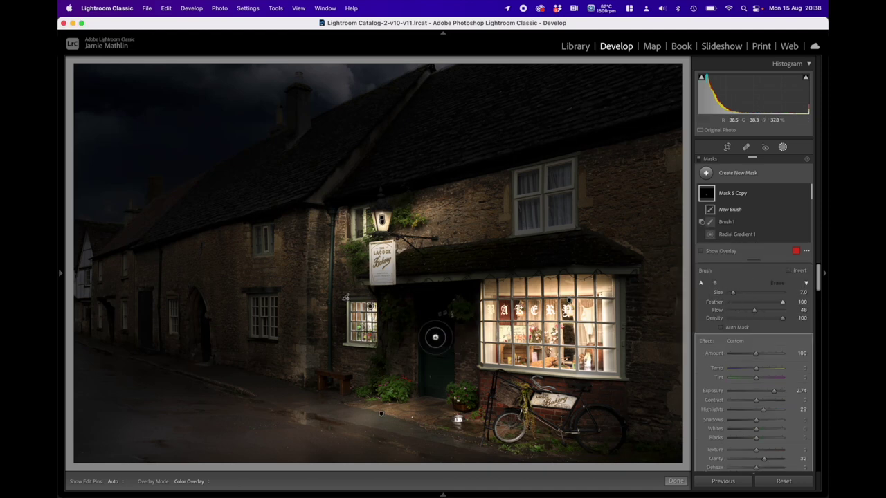
pyautogui.scroll(5, 328, 393)
pyautogui.moveTo(313, 392)
pyautogui.mouseDown()
pyautogui.moveTo(326, 380)
pyautogui.moveTo(293, 381)
pyautogui.moveTo(318, 379)
pyautogui.moveTo(294, 395)
pyautogui.moveTo(251, 401)
pyautogui.moveTo(323, 385)
pyautogui.moveTo(349, 390)
pyautogui.mouseUp()
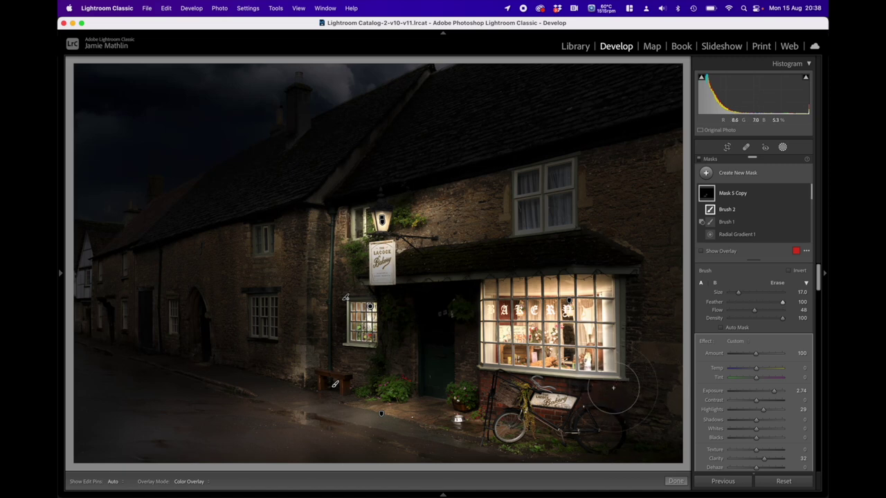
# Create a new radial gradient mask centred on the upstairs window with feather 100 and exposure 4.00.
pyautogui.click(673, 481)
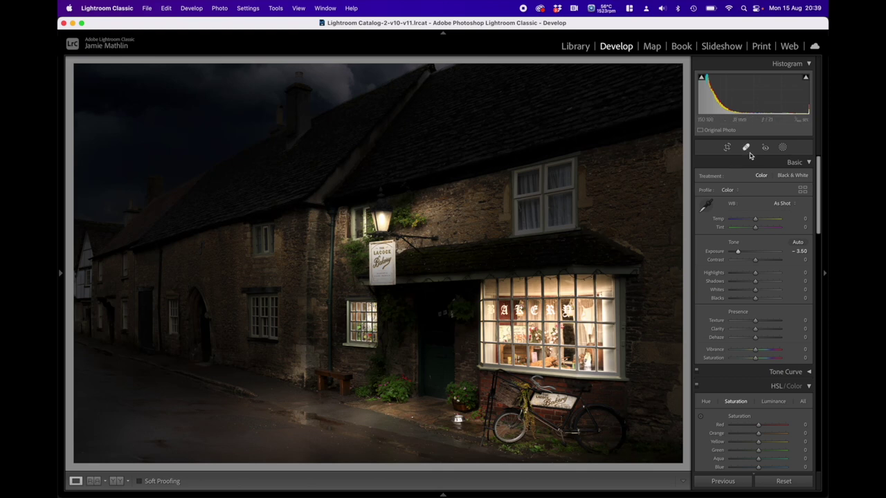
pyautogui.click(783, 147)
pyautogui.click(706, 173)
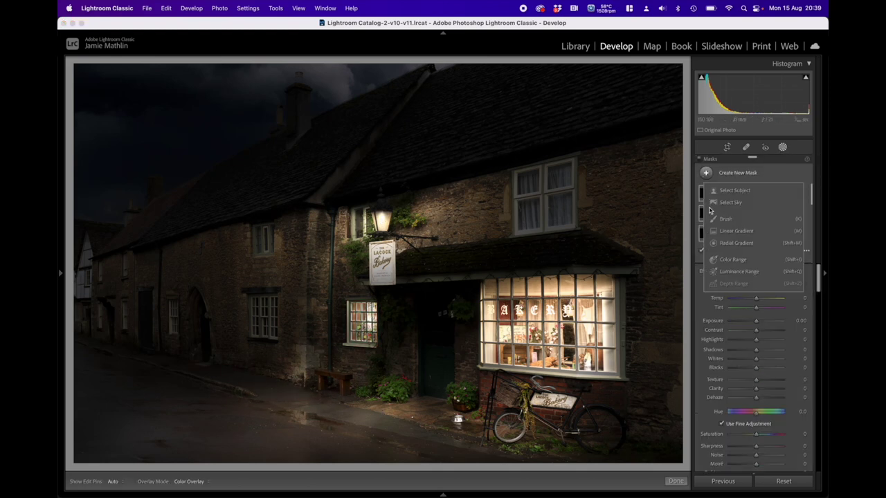
pyautogui.click(736, 242)
pyautogui.moveTo(528, 165); pyautogui.dragTo(616, 258)
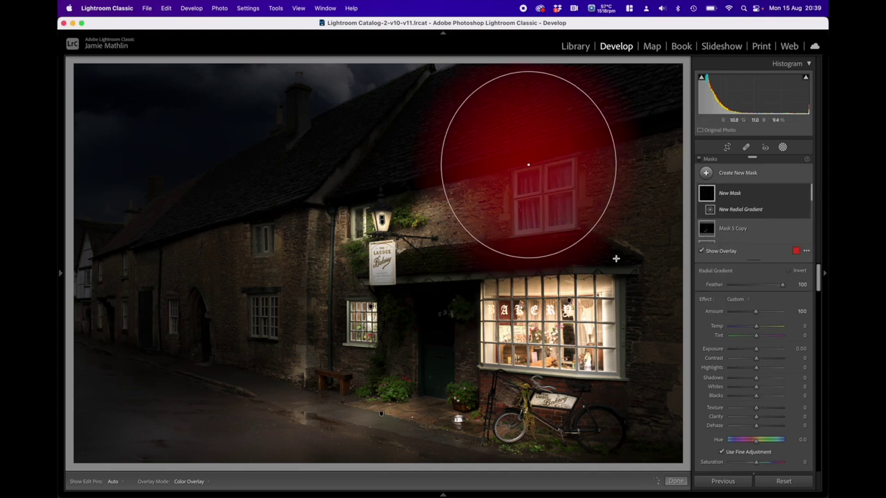
pyautogui.moveTo(528, 166); pyautogui.dragTo(561, 174)
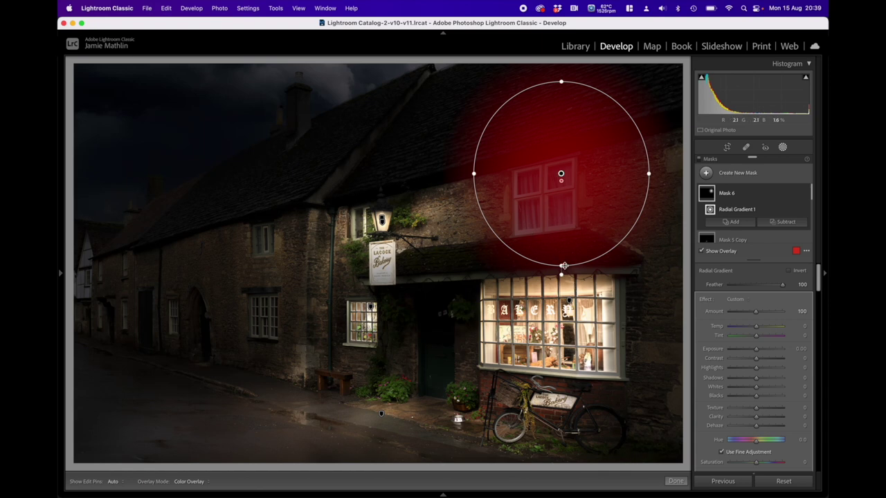
pyautogui.moveTo(561, 266); pyautogui.dragTo(562, 271)
pyautogui.moveTo(473, 174); pyautogui.dragTo(469, 175)
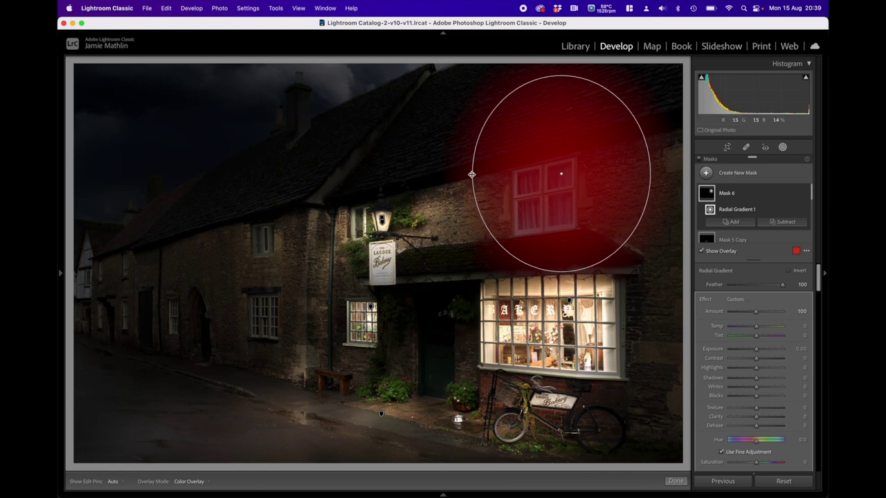
pyautogui.moveTo(755, 351); pyautogui.dragTo(825, 352)
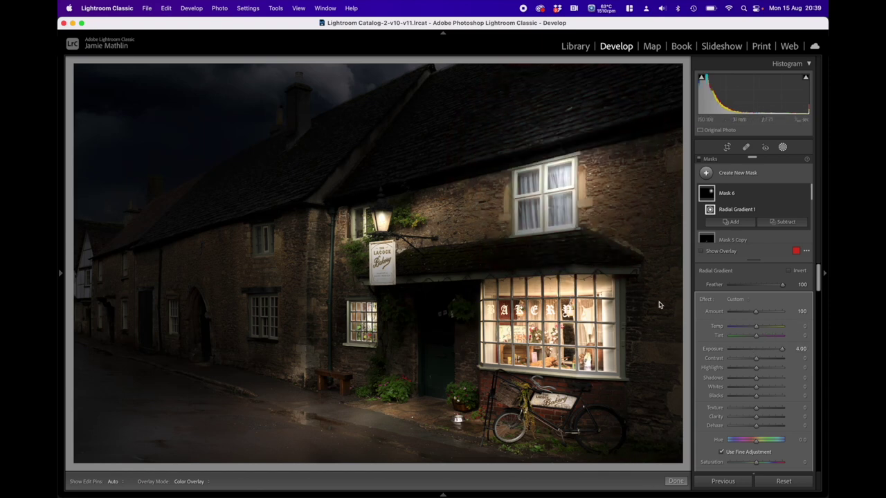
# Add a subtracting brush to Mask 6 with size 3, feather 3 and flow 100, viewing the upstairs window at 100%.
pyautogui.click(781, 222)
pyautogui.click(766, 276)
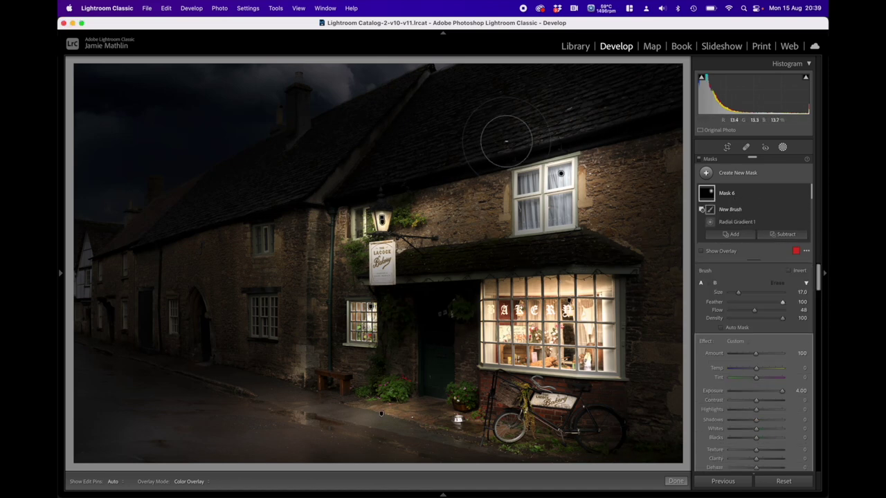
pyautogui.moveTo(60, 271)
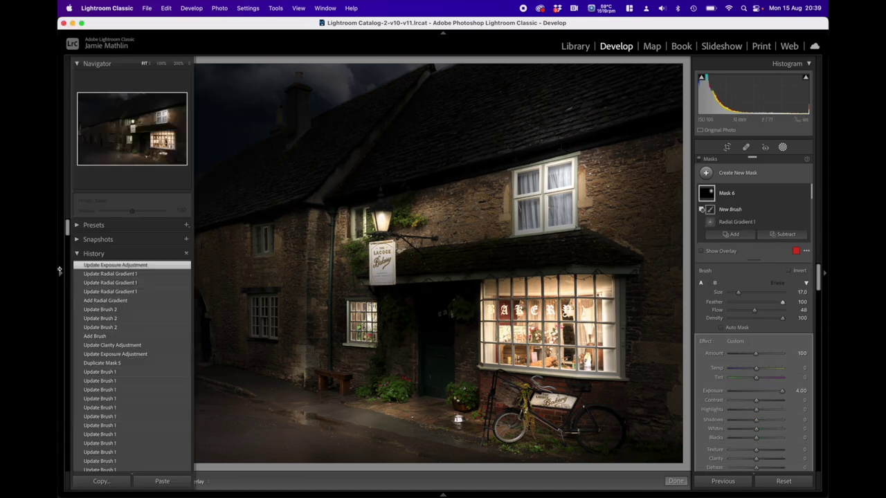
pyautogui.click(162, 64)
pyautogui.moveTo(490, 164); pyautogui.dragTo(104, 330)
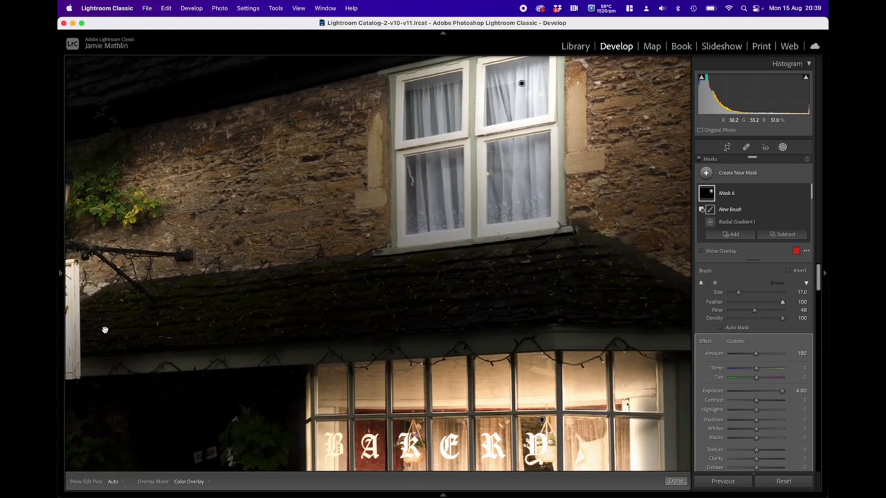
pyautogui.moveTo(211, 253); pyautogui.dragTo(76, 388)
pyautogui.scroll(-3, 281, 206)
pyautogui.press('[')
pyautogui.press('[')
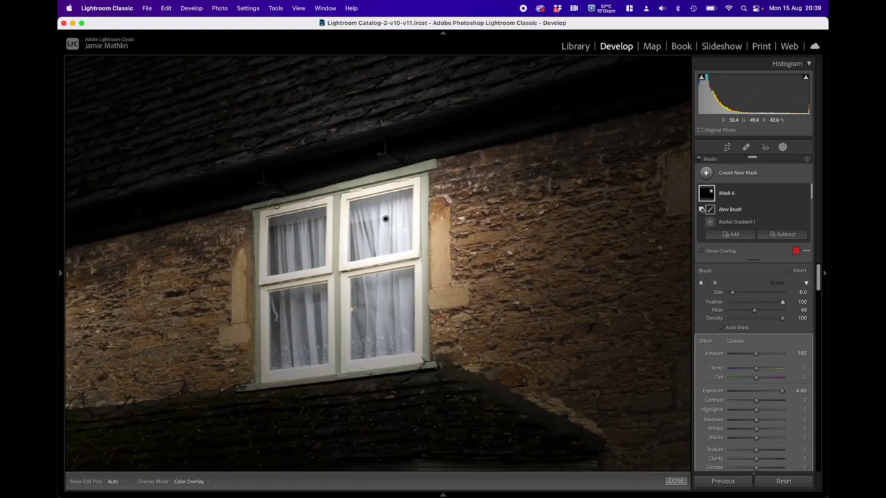
pyautogui.click(729, 302)
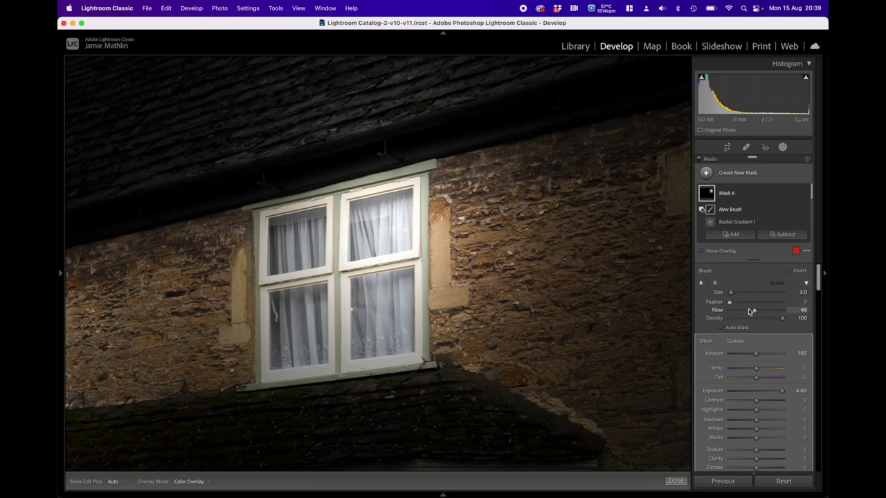
pyautogui.doubleClick(757, 312)
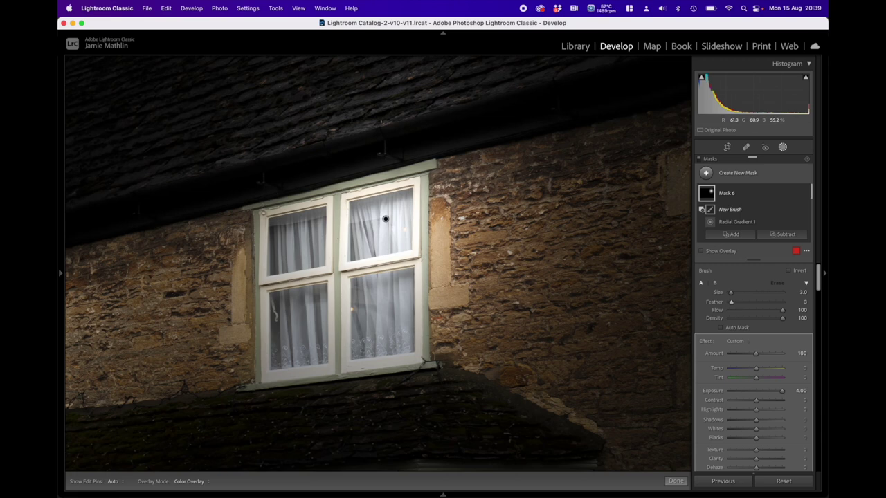
# Subtract the outer edges of the upstairs window's sash frames from Mask 6 using straight brush strokes.
pyautogui.moveTo(264, 213); pyautogui.dragTo(414, 183)
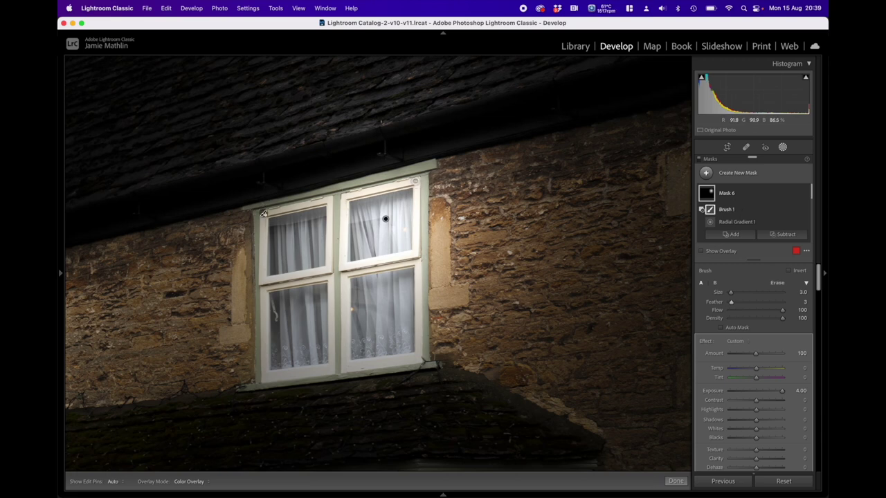
pyautogui.keyDown('shift'); pyautogui.click(415, 181); pyautogui.keyUp('shift')
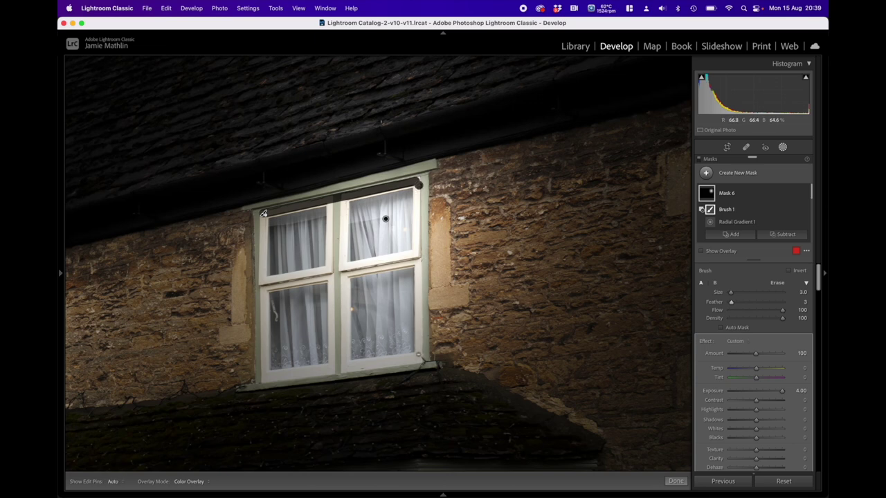
pyautogui.keyDown('shift'); pyautogui.click(418, 355); pyautogui.keyUp('shift')
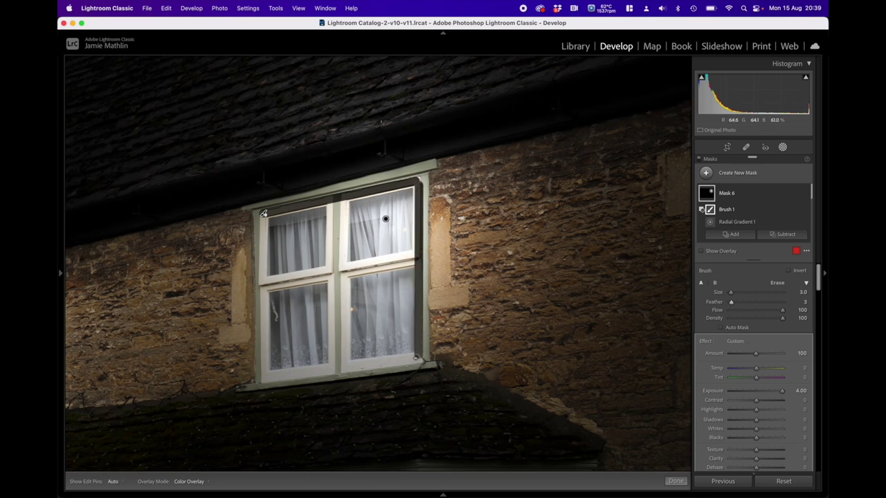
pyautogui.press('h')
pyautogui.press('h')
pyautogui.keyDown('shift'); pyautogui.click(262, 373); pyautogui.keyUp('shift')
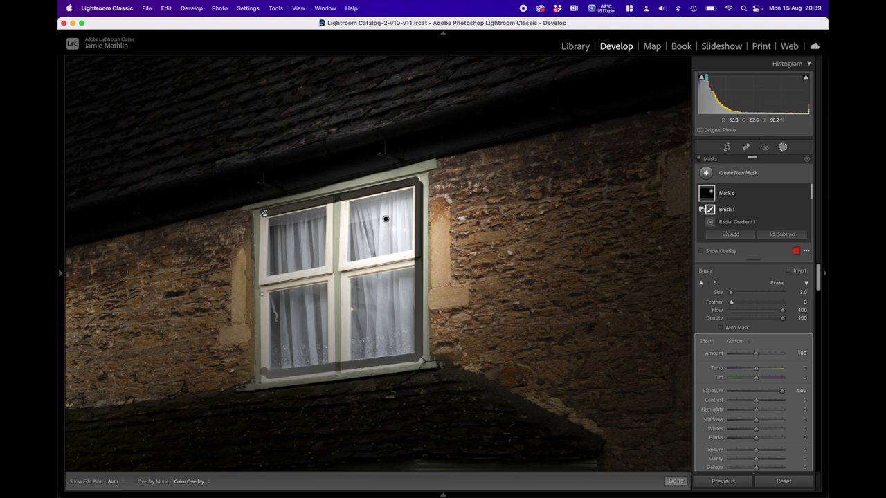
pyautogui.keyDown('shift'); pyautogui.click(261, 277); pyautogui.keyUp('shift')
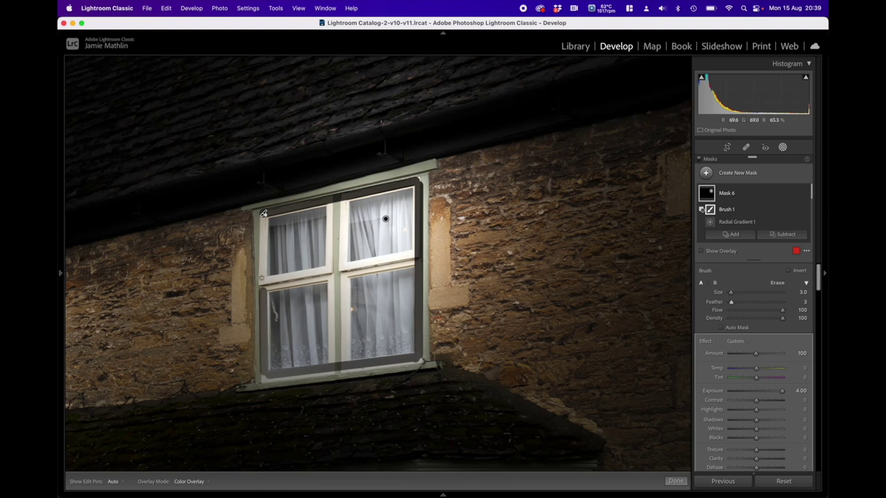
pyautogui.click(263, 277)
pyautogui.keyDown('shift'); pyautogui.click(263, 213); pyautogui.keyUp('shift')
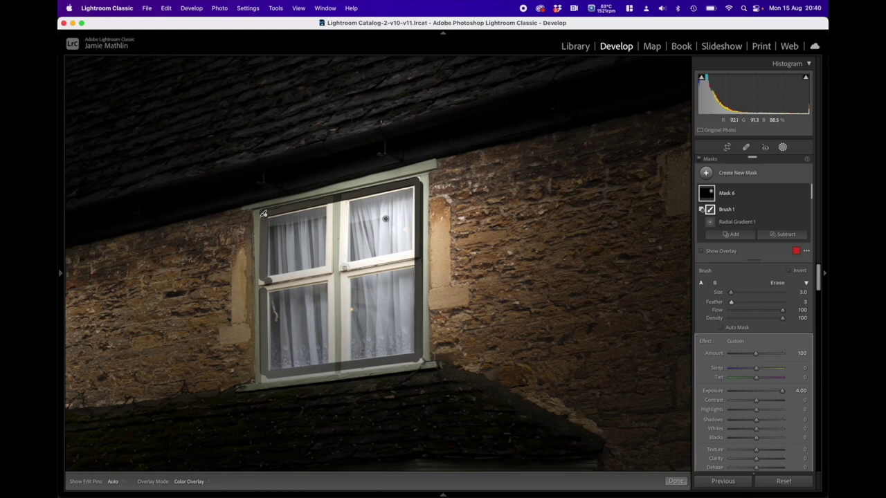
# Subtract the inner frames of the upper panes and the top rails of the lower panes from Mask 6.
pyautogui.keyDown('shift'); pyautogui.click(328, 270); pyautogui.keyUp('shift')
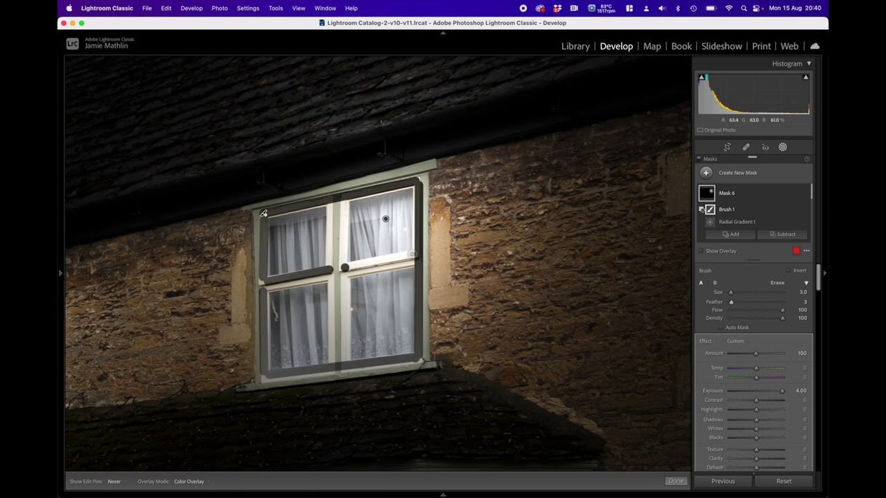
pyautogui.keyDown('shift'); pyautogui.click(415, 254); pyautogui.keyUp('shift')
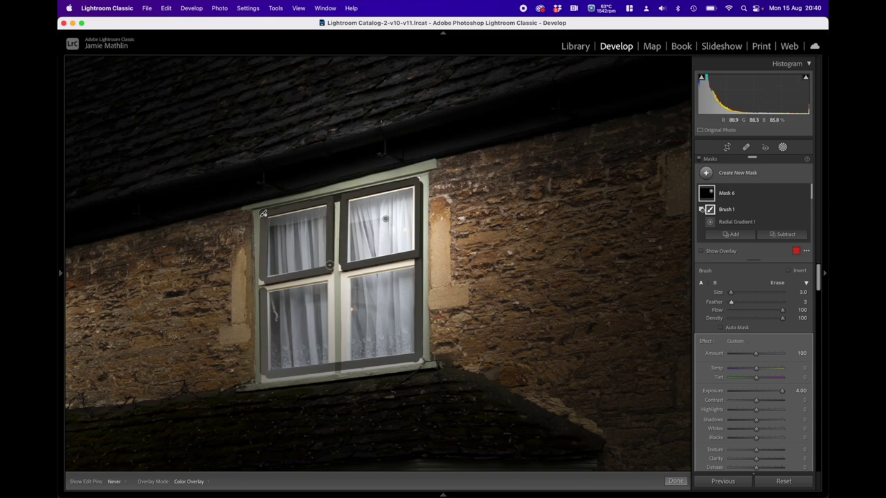
pyautogui.moveTo(339, 204)
pyautogui.mouseDown()
pyautogui.moveTo(336, 255)
pyautogui.moveTo(336, 204)
pyautogui.mouseUp()
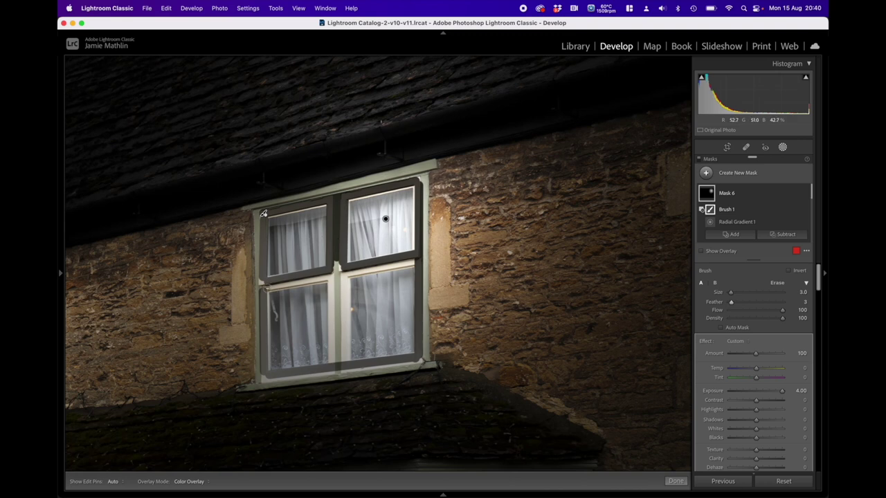
pyautogui.moveTo(266, 288); pyautogui.dragTo(413, 262)
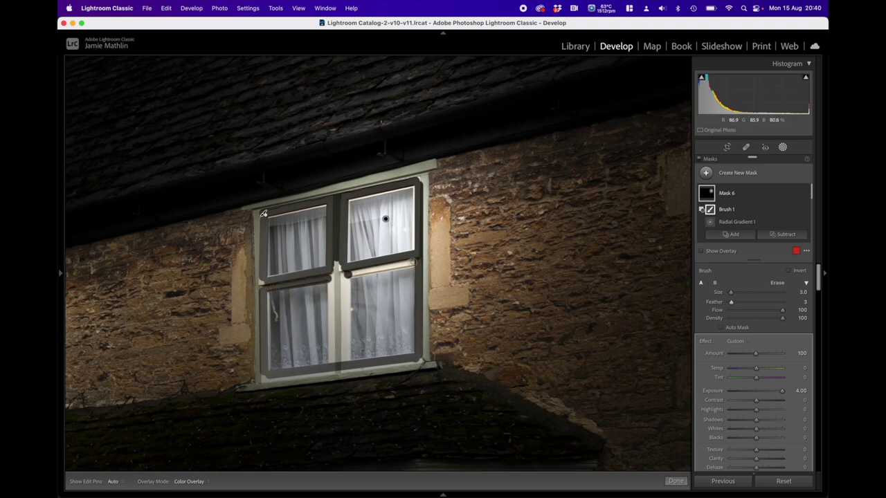
pyautogui.press('h')
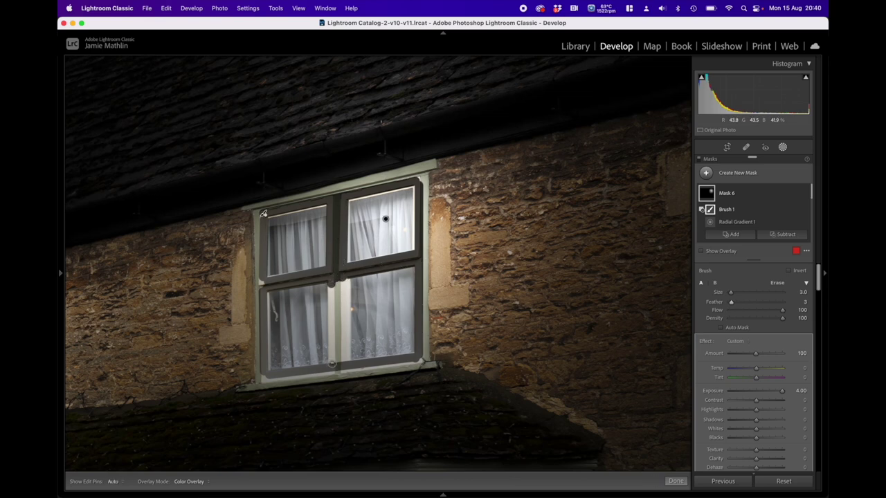
# Subtract the vertical frames and centre post between the two lower panes from Mask 6.
pyautogui.moveTo(332, 364); pyautogui.dragTo(343, 291)
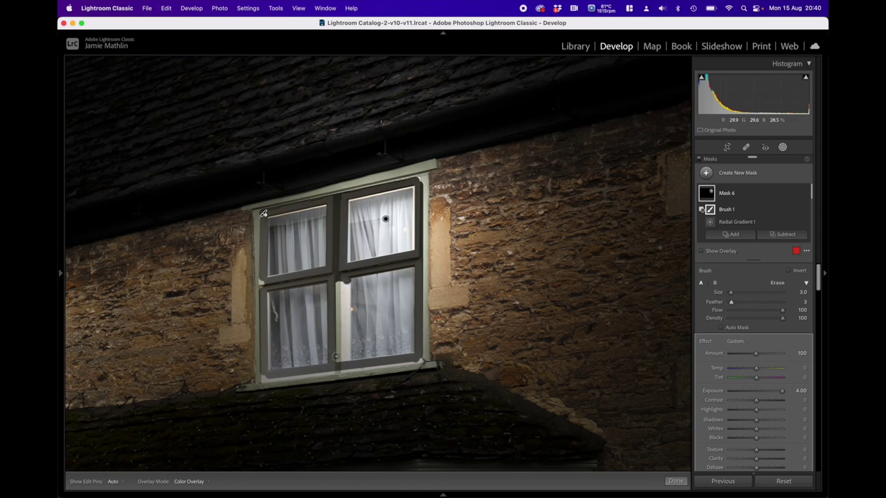
pyautogui.keyDown('shift'); pyautogui.click(346, 360); pyautogui.keyUp('shift')
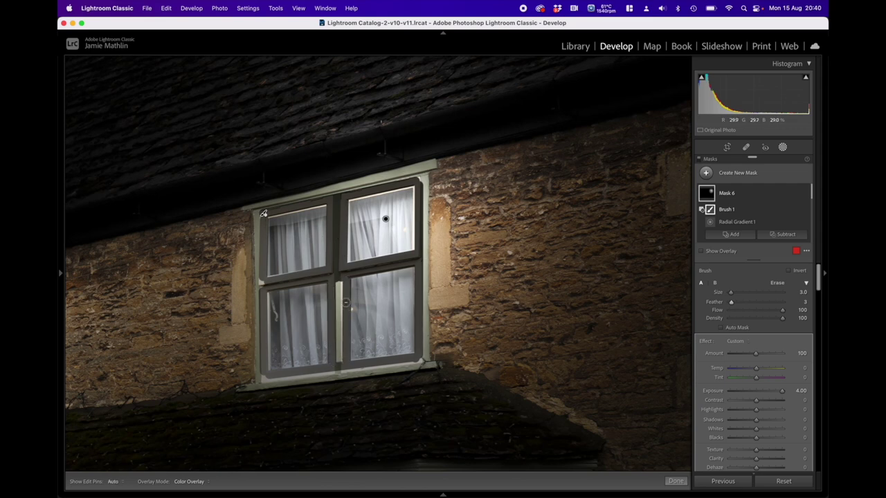
pyautogui.moveTo(338, 281); pyautogui.dragTo(338, 362)
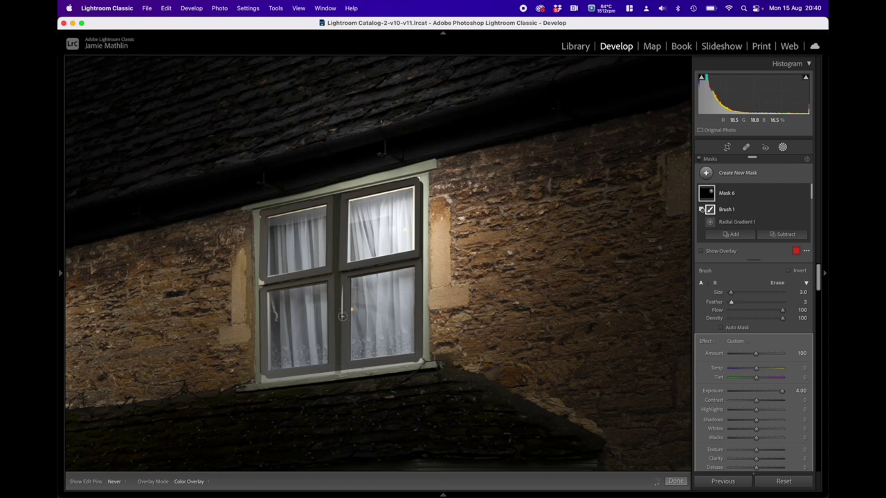
pyautogui.press('h')
# Subtract the fixed outer frame around the upstairs window from Mask 6 at brush sizes 6 to 7.
pyautogui.scroll(4, 273, 252)
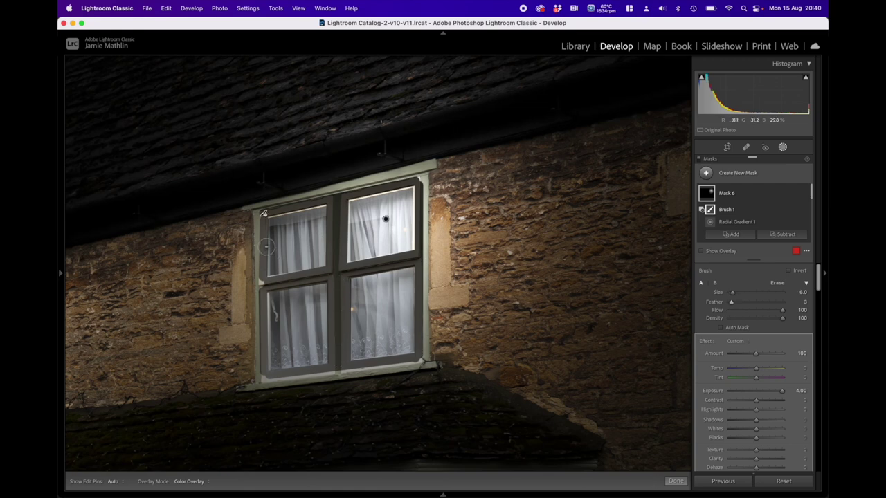
pyautogui.moveTo(252, 211)
pyautogui.mouseDown()
pyautogui.moveTo(253, 374)
pyautogui.moveTo(264, 382)
pyautogui.moveTo(347, 380)
pyautogui.moveTo(415, 369)
pyautogui.moveTo(326, 380)
pyautogui.moveTo(430, 367)
pyautogui.moveTo(434, 359)
pyautogui.mouseUp()
pyautogui.press('h')
pyautogui.press('h')
pyautogui.keyDown('shift'); pyautogui.click(428, 182); pyautogui.keyUp('shift')
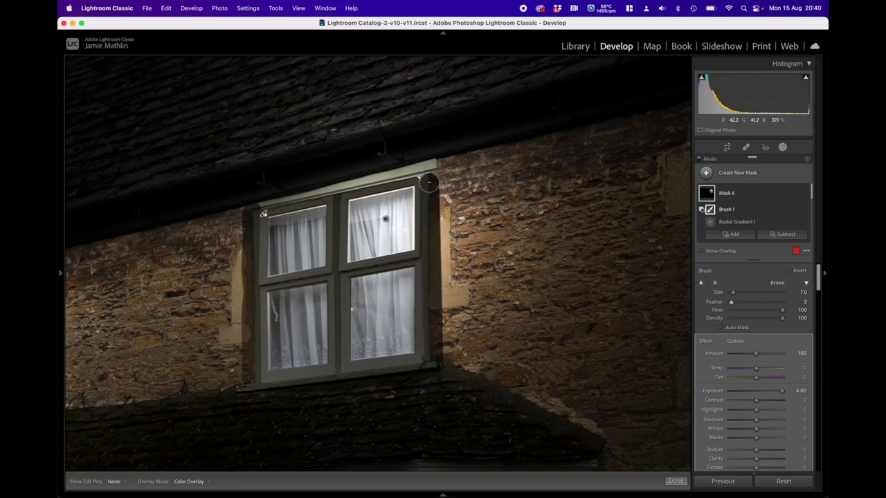
# Subtract the stonework and roof tiles immediately around the upstairs window from Mask 6 at brush size up to 31.
pyautogui.moveTo(432, 293)
pyautogui.mouseDown()
pyautogui.moveTo(432, 180)
pyautogui.moveTo(419, 174)
pyautogui.moveTo(240, 206)
pyautogui.moveTo(373, 171)
pyautogui.moveTo(432, 165)
pyautogui.moveTo(482, 181)
pyautogui.moveTo(484, 154)
pyautogui.mouseUp()
pyautogui.press('h')
pyautogui.scroll(10, 493, 243)
pyautogui.keyDown('shift'); pyautogui.click(483, 371); pyautogui.keyUp('shift')
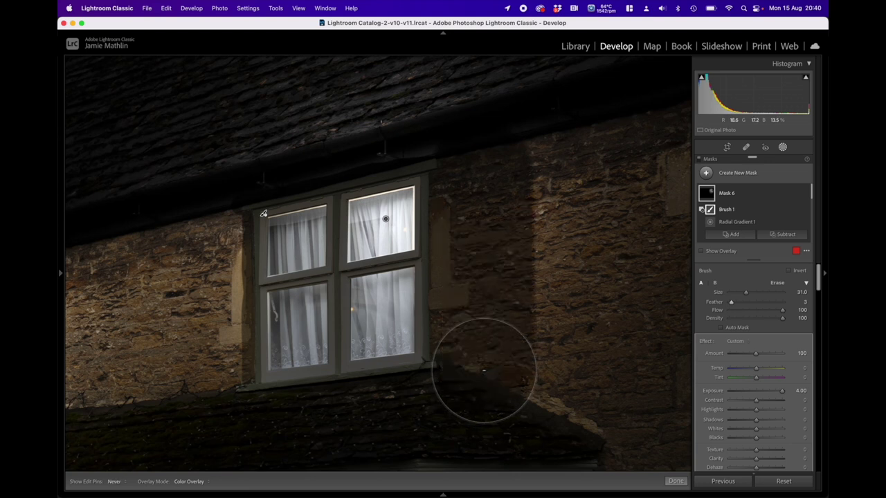
pyautogui.press('h')
pyautogui.press('h')
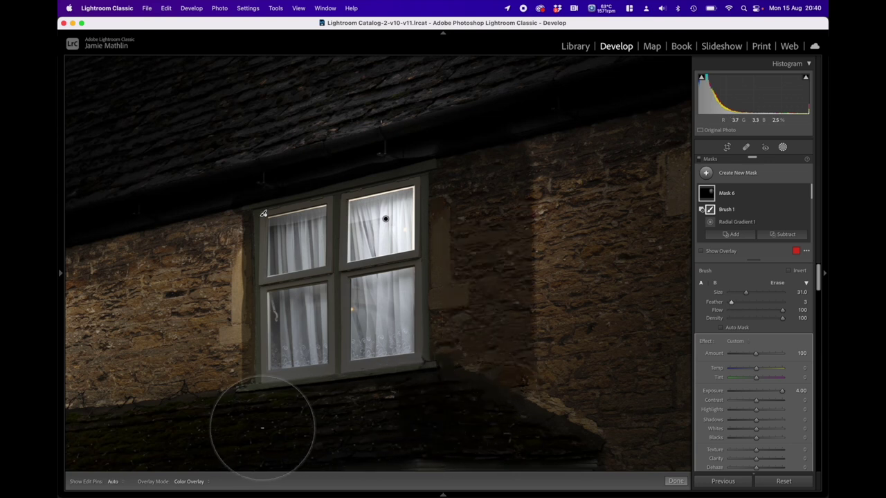
pyautogui.click(205, 402)
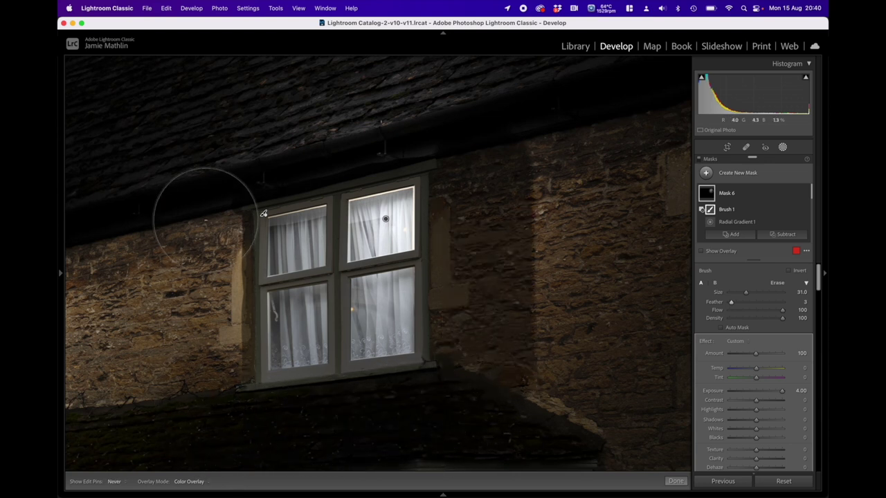
pyautogui.keyDown('shift'); pyautogui.click(198, 201); pyautogui.keyUp('shift')
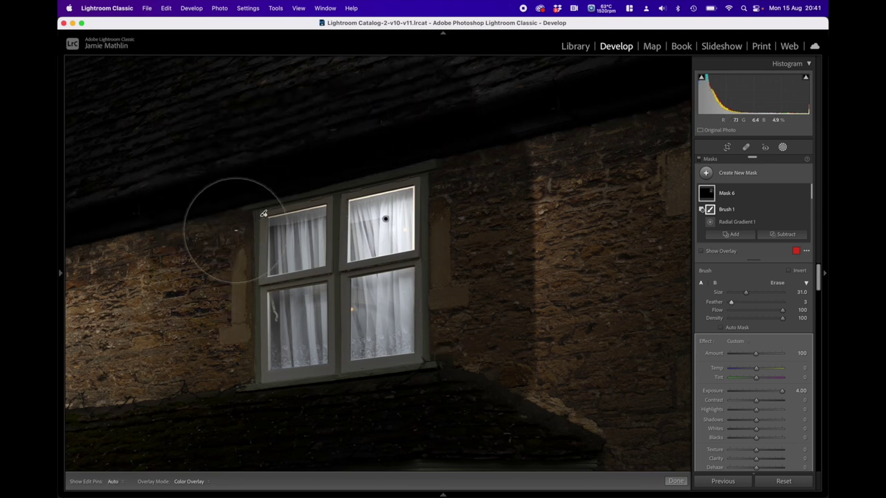
# Warm the upstairs window's light by setting the colour temperature of Mask 6 to 58.
pyautogui.moveTo(59, 276)
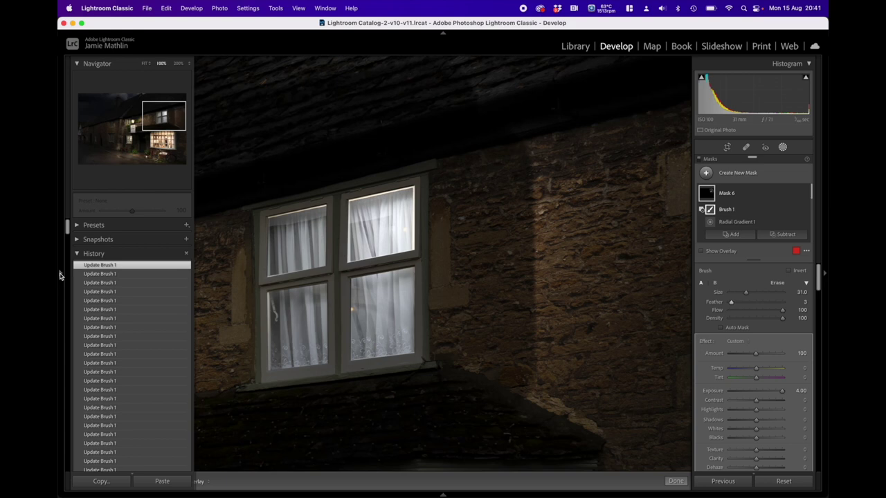
pyautogui.click(146, 64)
pyautogui.scroll(4, 567, 118)
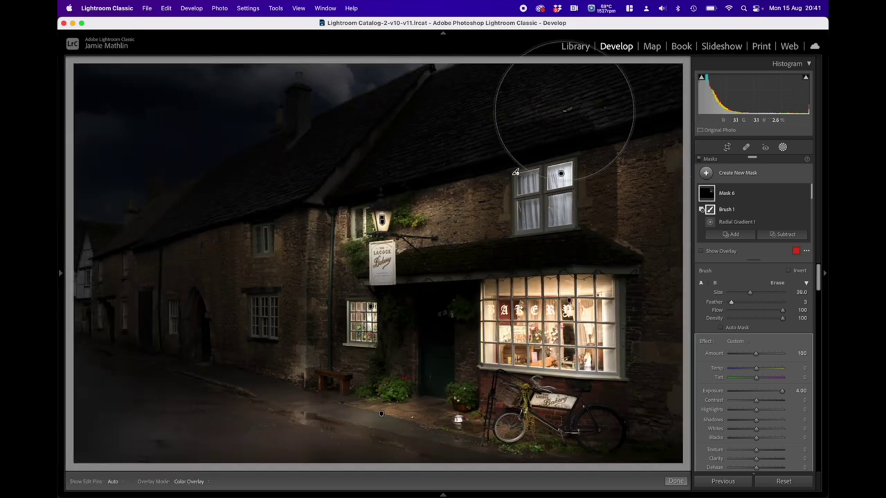
pyautogui.press('h')
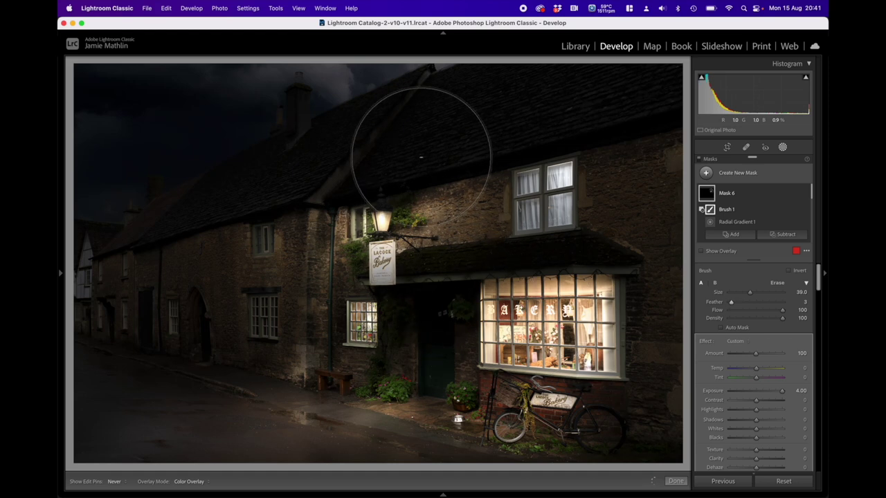
pyautogui.press('h')
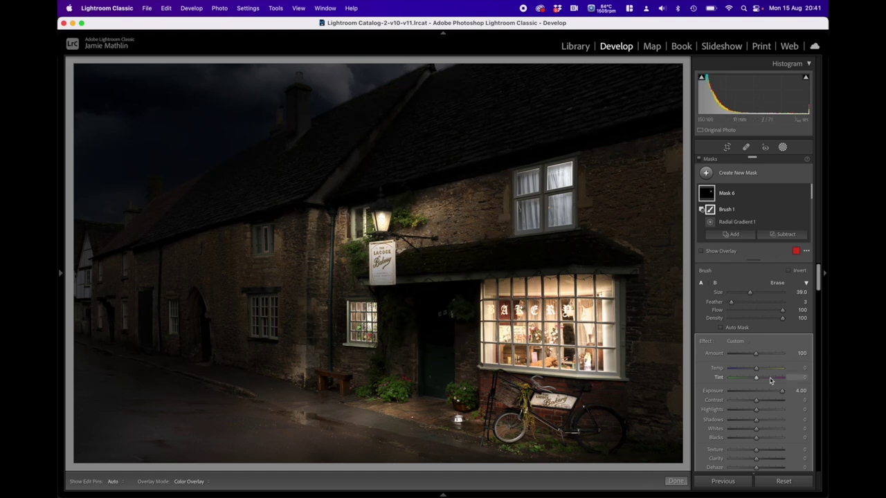
pyautogui.moveTo(756, 371); pyautogui.dragTo(761, 371)
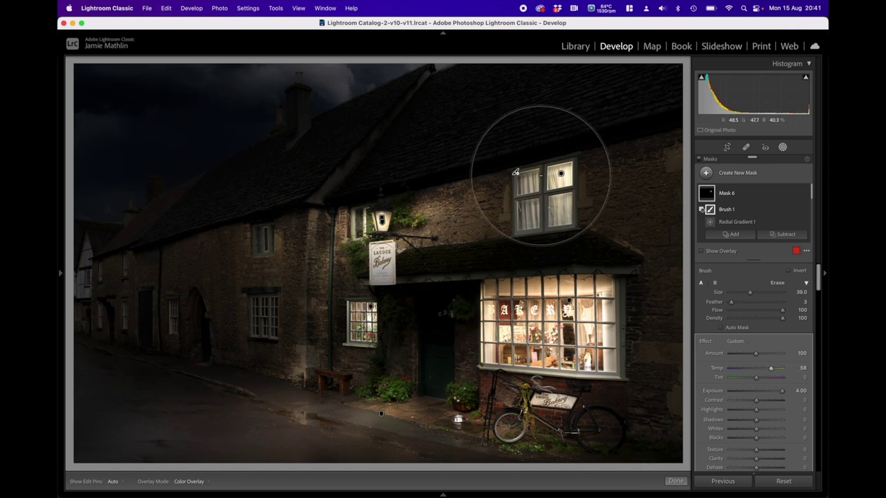
# Undo the stray stroke over the upstairs window and set Mask 6's subtracting brush to size 2, feather 100 and flow 48.
pyautogui.moveTo(60, 275)
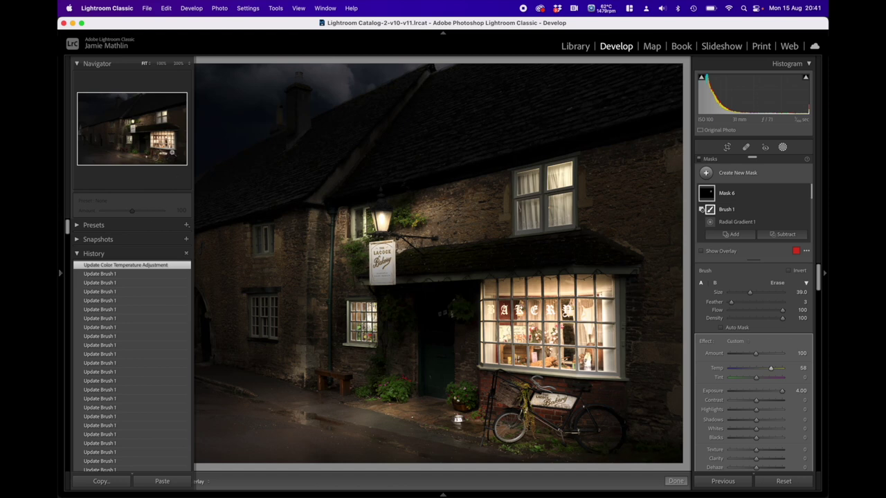
pyautogui.click(161, 64)
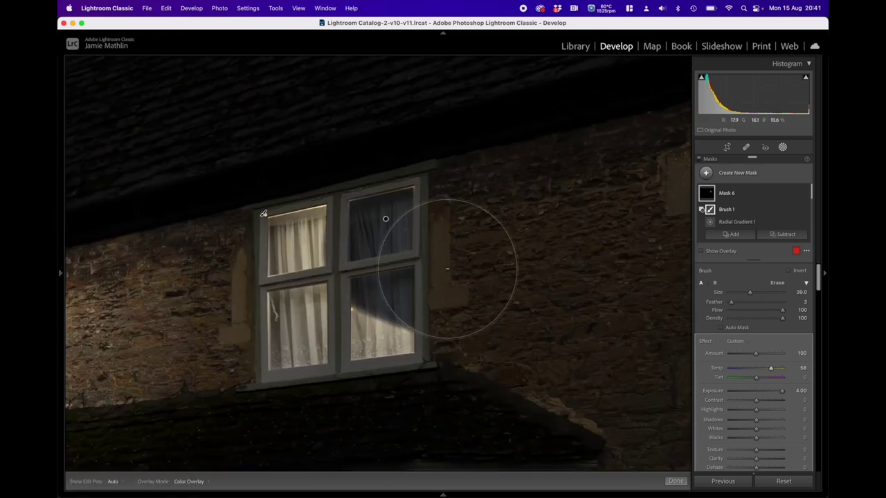
pyautogui.press('super+z')
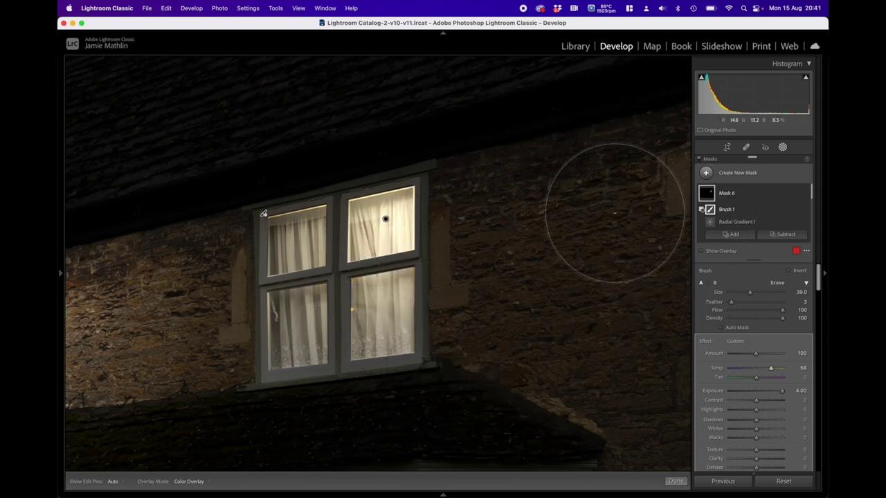
pyautogui.click(755, 310)
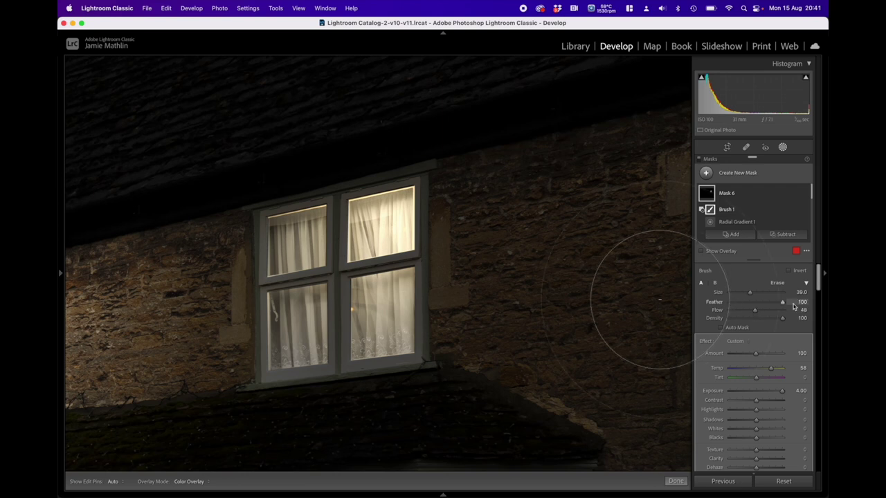
pyautogui.scroll(-10, 538, 247)
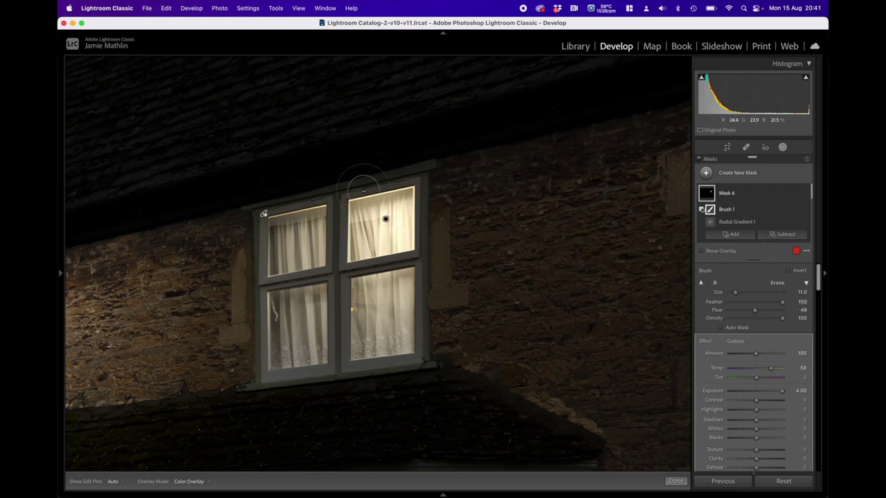
pyautogui.scroll(-2, 363, 188)
pyautogui.moveTo(264, 213)
pyautogui.press('h')
pyautogui.press('h')
pyautogui.press('h')
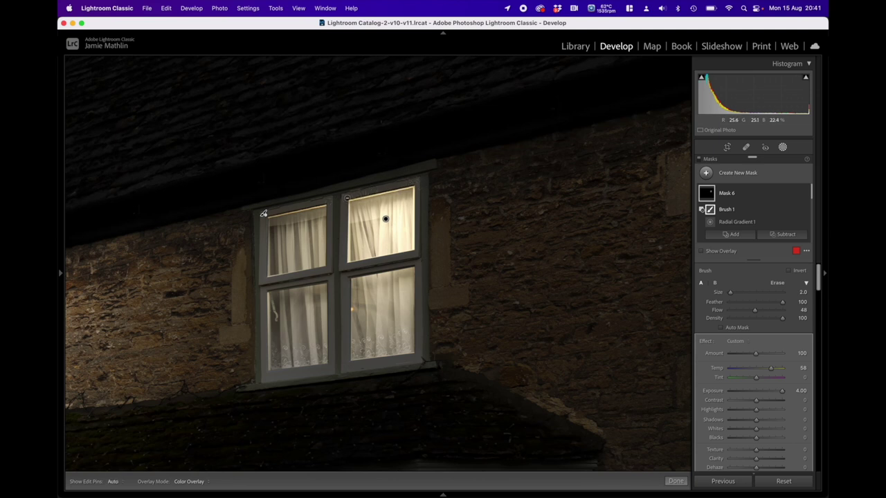
# Subtract the leftover bright edges along the upstairs window's pane frames from Mask 6, using the soft brush at sizes 2 and 1.
pyautogui.moveTo(347, 199); pyautogui.dragTo(267, 212)
pyautogui.press('o')
pyautogui.press('o')
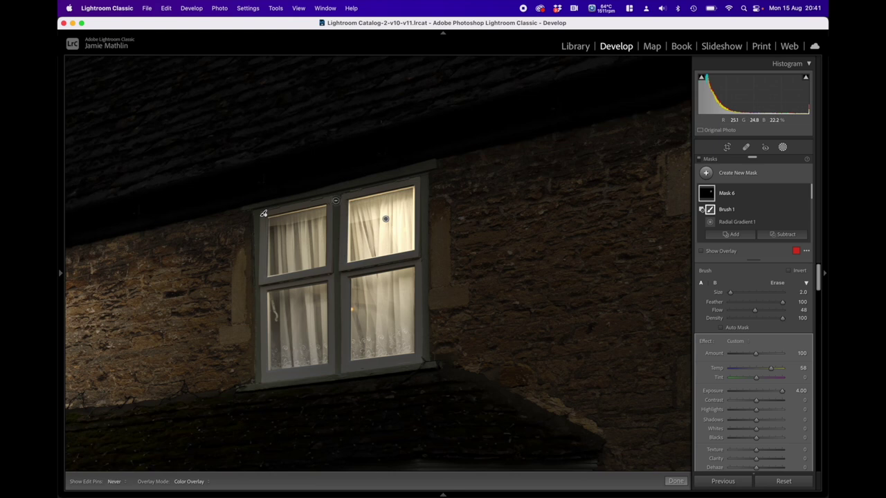
pyautogui.press('h')
pyautogui.press('h')
pyautogui.press('h')
pyautogui.press('h')
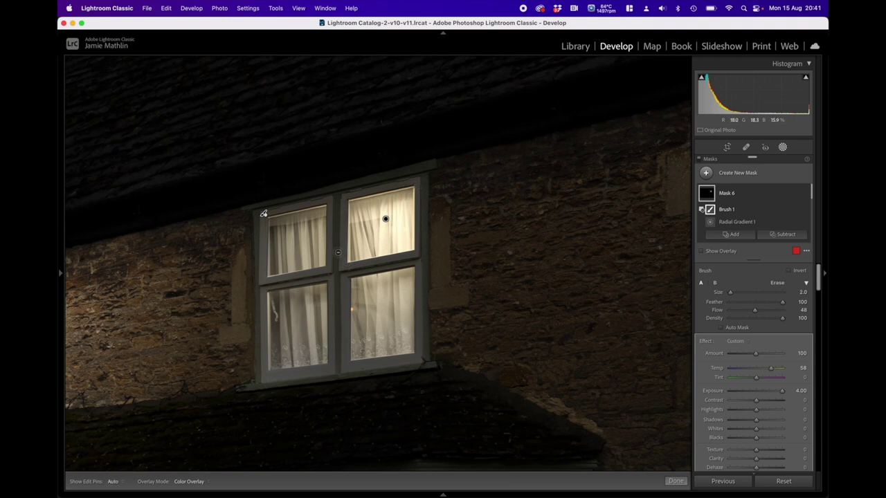
pyautogui.press('h')
pyautogui.press('h')
pyautogui.press('h')
pyautogui.press('h')
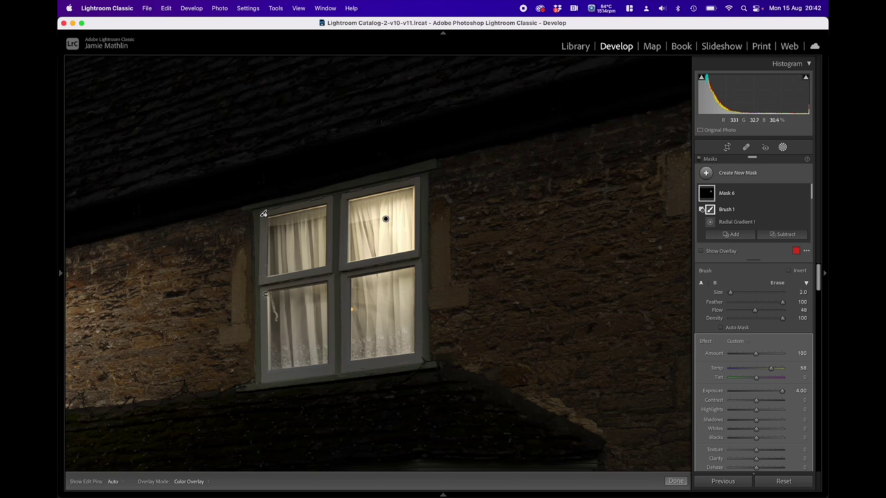
pyautogui.press('h')
pyautogui.press('h')
pyautogui.press('h')
pyautogui.press('h')
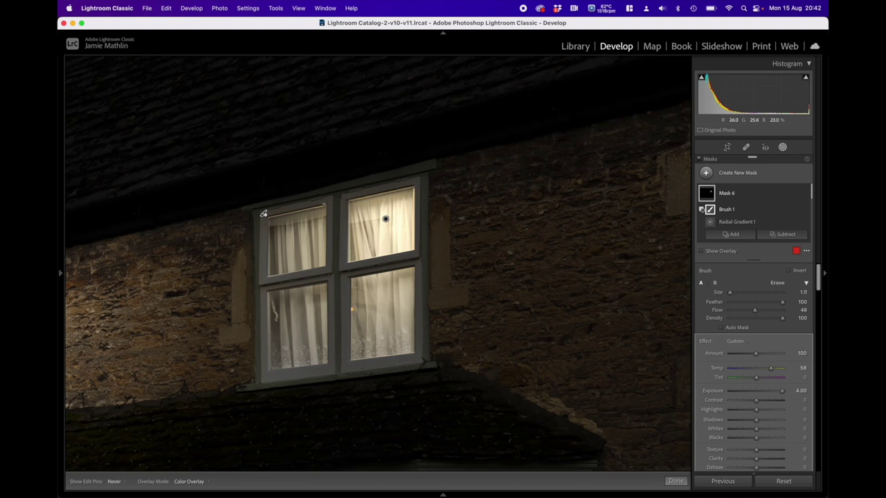
pyautogui.press('h')
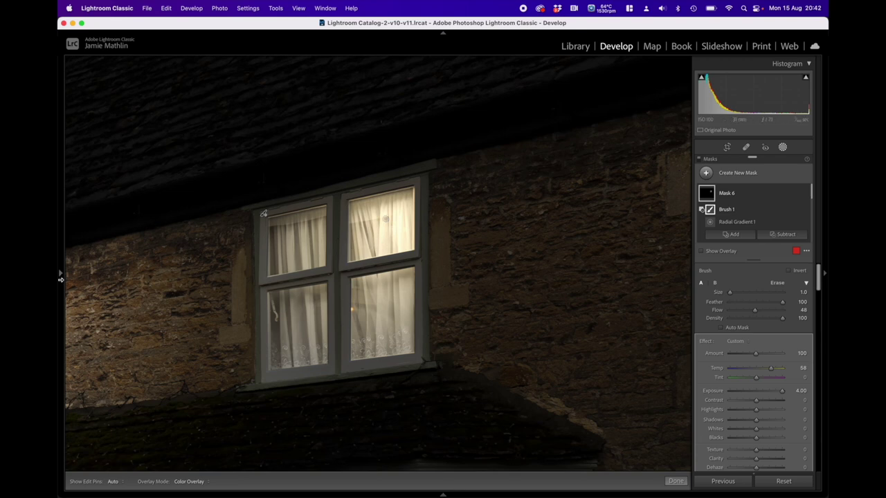
# Reduce the highlights of Mask 6 to -19.
pyautogui.moveTo(63, 277)
pyautogui.click(146, 78)
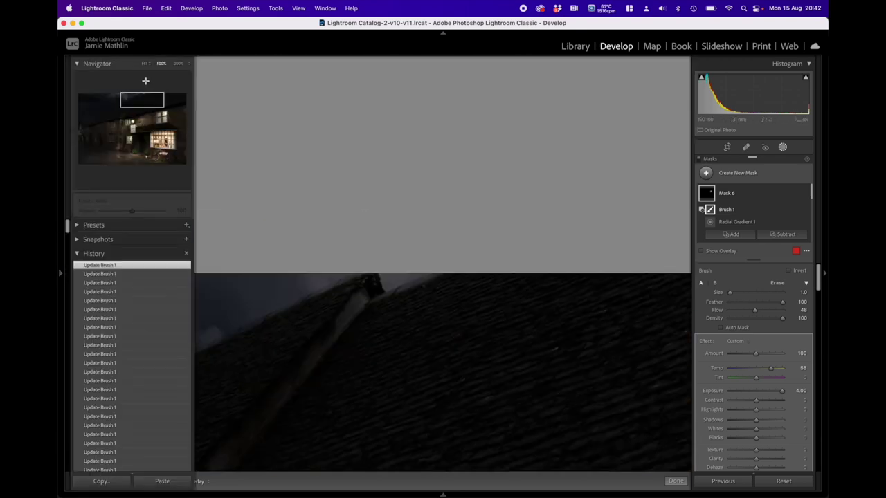
pyautogui.click(145, 63)
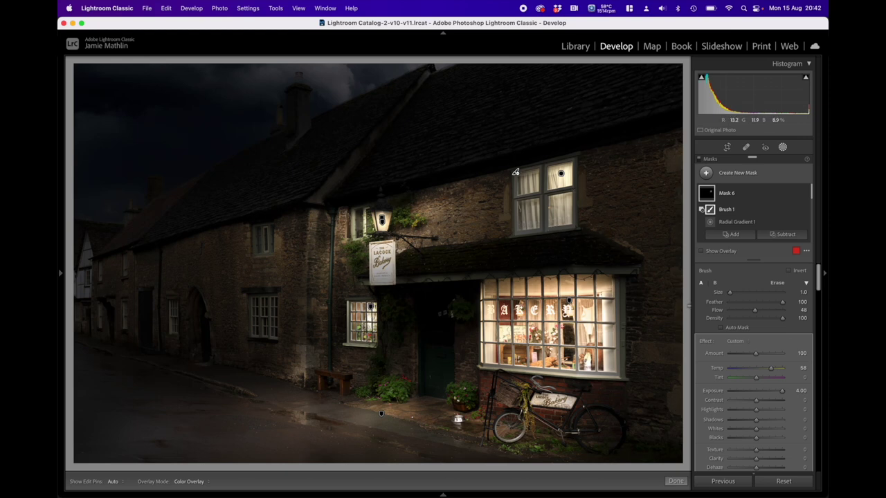
pyautogui.moveTo(756, 412)
pyautogui.mouseDown()
pyautogui.moveTo(768, 413)
pyautogui.moveTo(745, 415)
pyautogui.mouseUp()
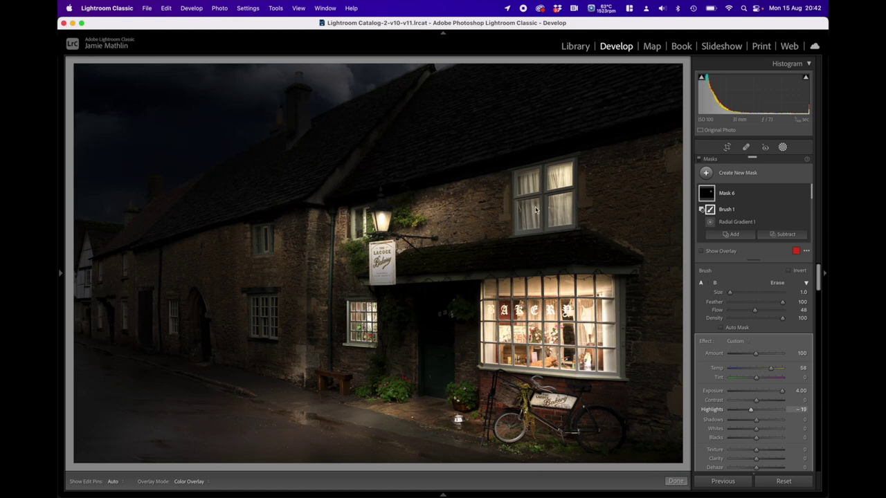
# Duplicate Mask 6 and shrink the copy's radial gradient to a small hotspot within the upstairs window's upper-right pane.
pyautogui.rightClick(560, 174)
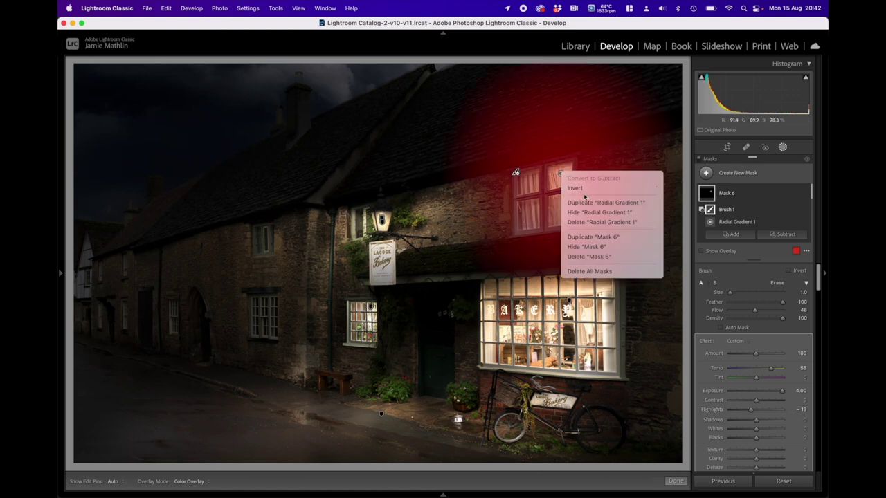
pyautogui.click(594, 238)
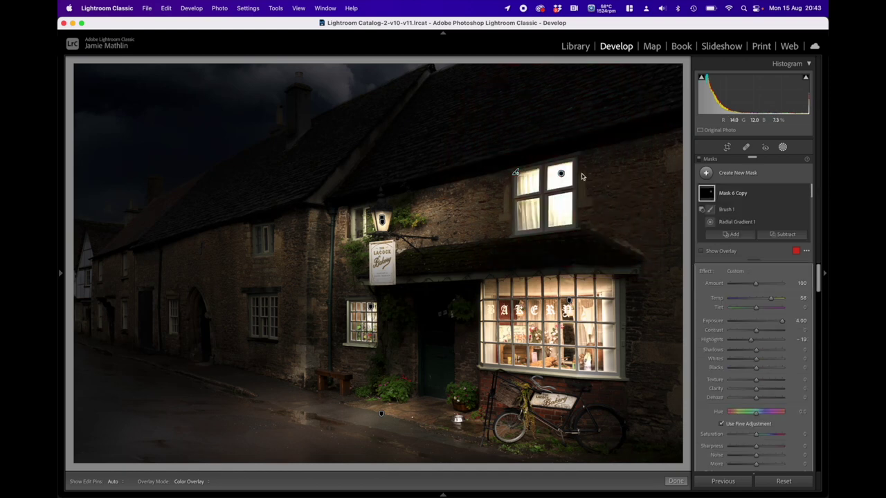
pyautogui.click(560, 174)
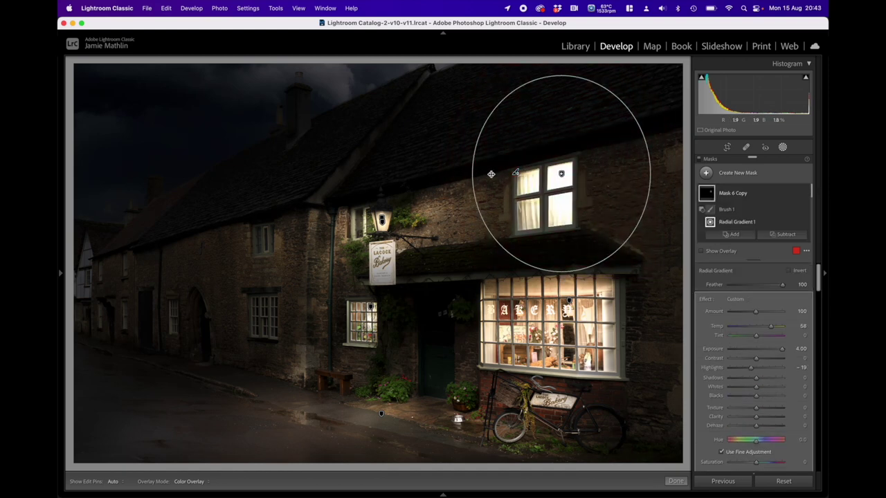
pyautogui.moveTo(473, 173); pyautogui.dragTo(554, 173)
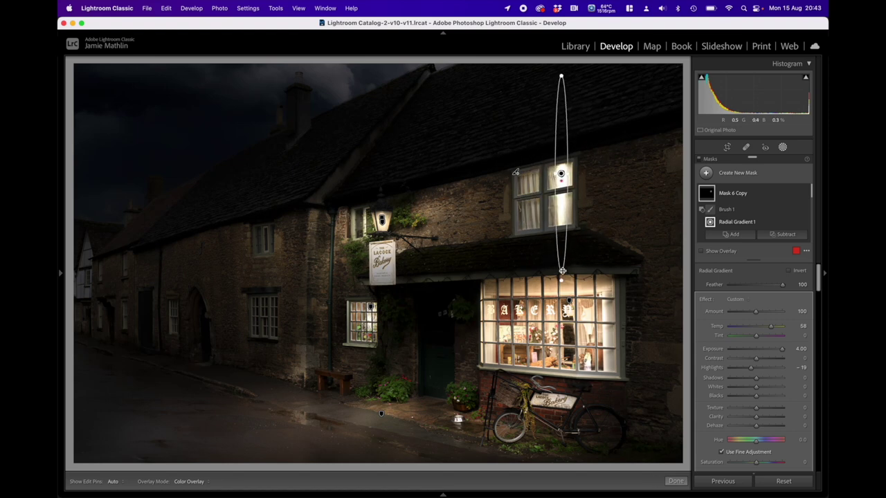
pyautogui.moveTo(560, 275); pyautogui.dragTo(562, 182)
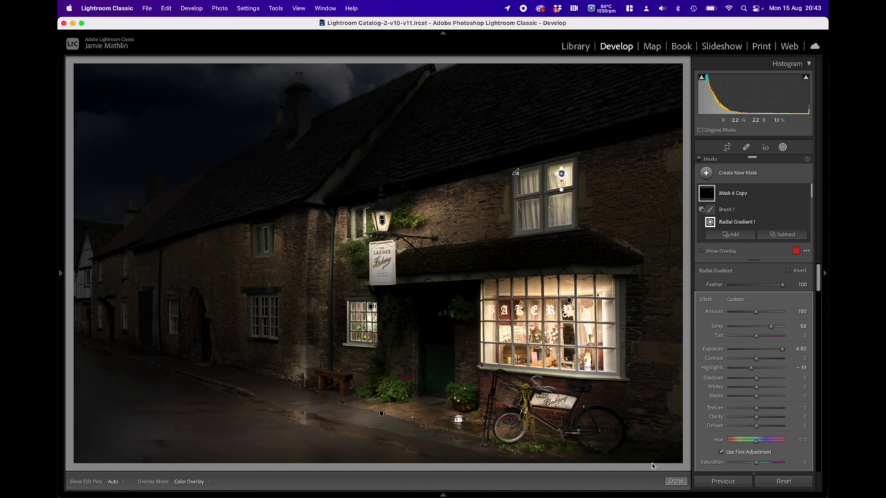
pyautogui.click(674, 481)
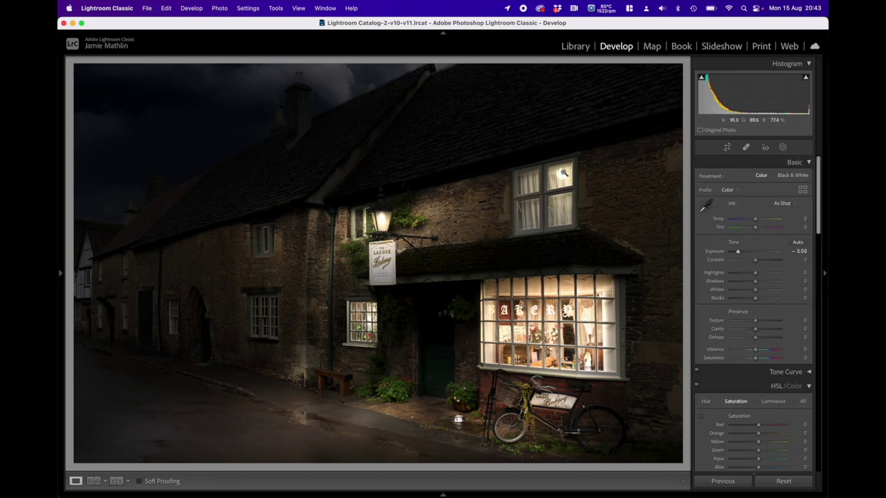
# Soften the hotspot by setting the exposure of Mask 6 Copy to 2.44.
pyautogui.click(781, 147)
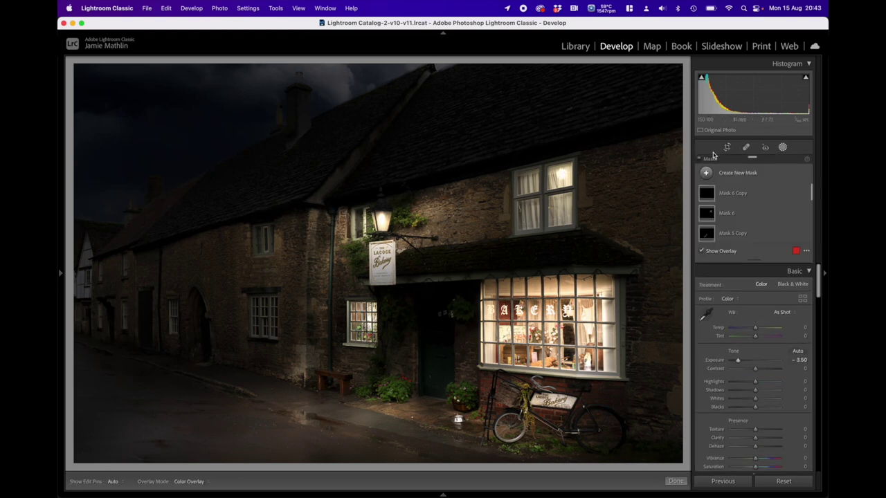
pyautogui.click(713, 194)
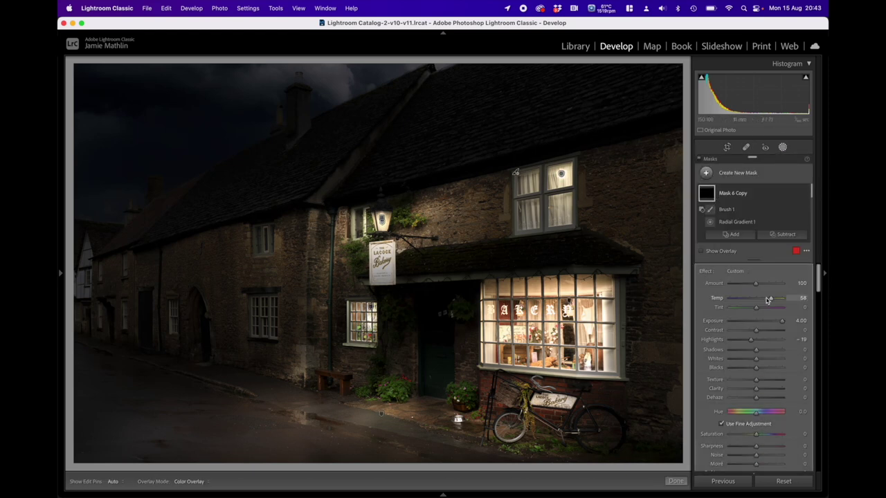
pyautogui.moveTo(777, 324); pyautogui.dragTo(766, 326)
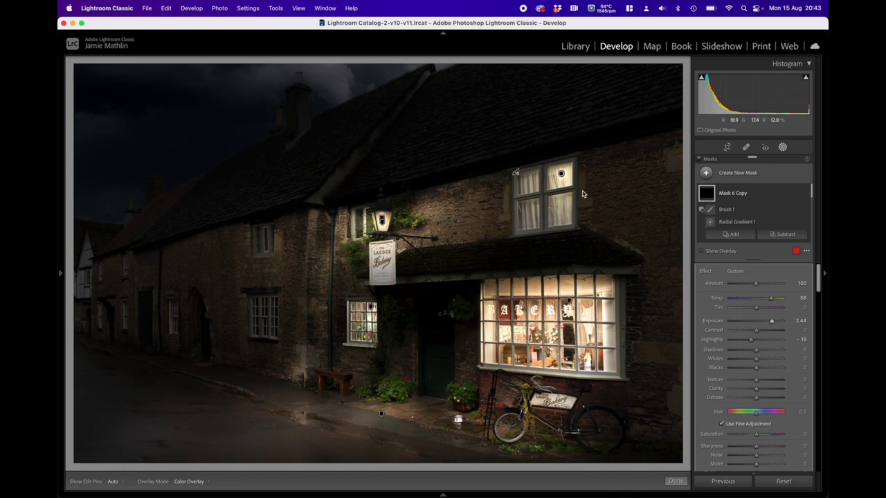
# Tighten Mask 6 Copy's small radial gradient in the upper-right pane and finish masking.
pyautogui.moveTo(61, 274)
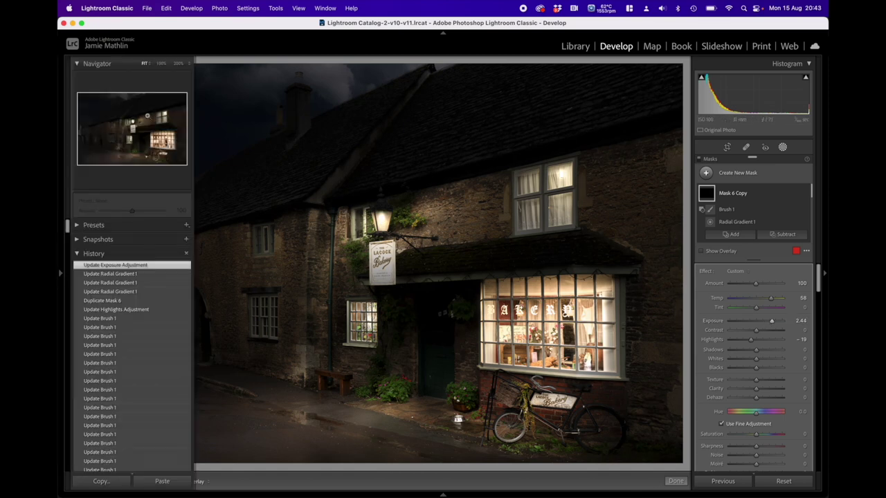
pyautogui.click(161, 63)
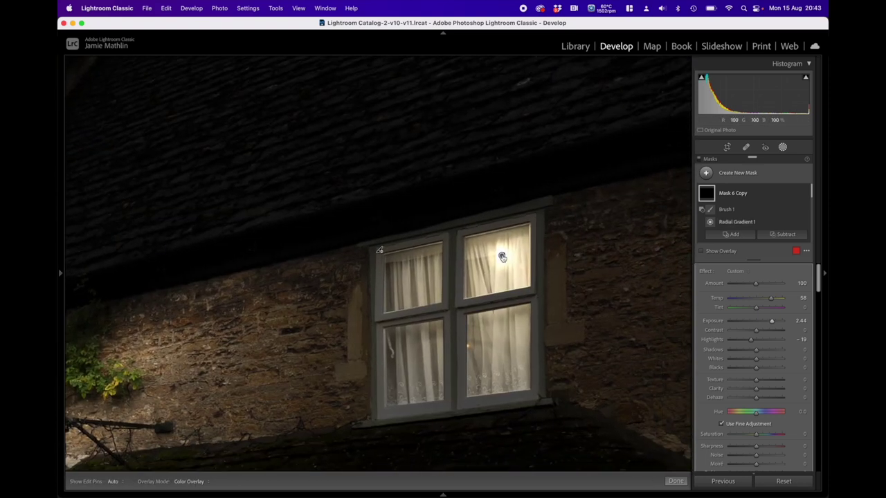
pyautogui.click(502, 255)
pyautogui.moveTo(514, 256); pyautogui.dragTo(508, 256)
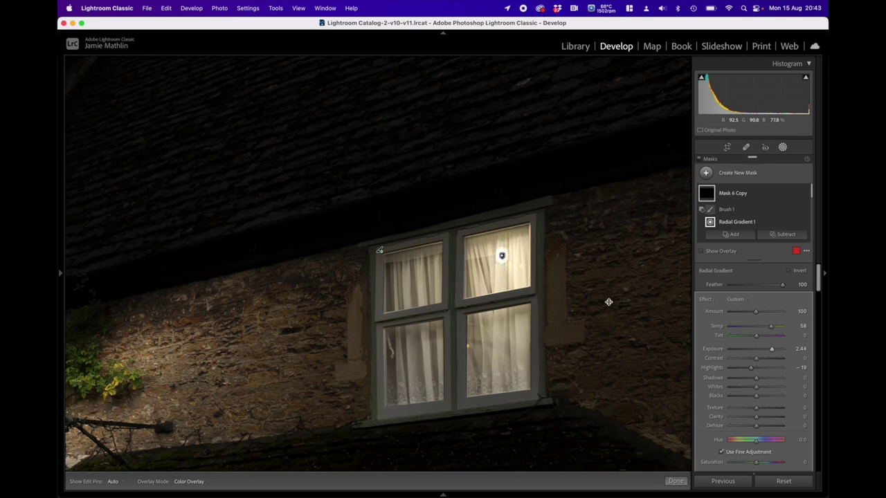
pyautogui.click(675, 480)
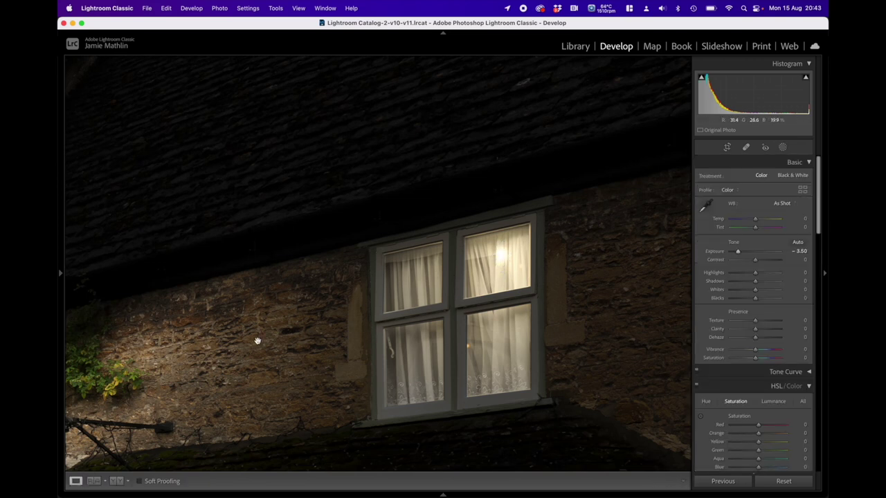
pyautogui.moveTo(58, 273)
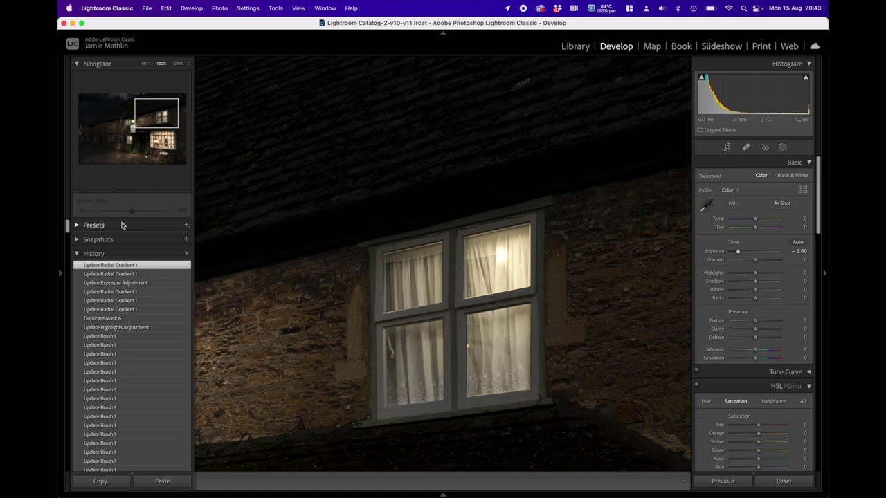
pyautogui.click(144, 63)
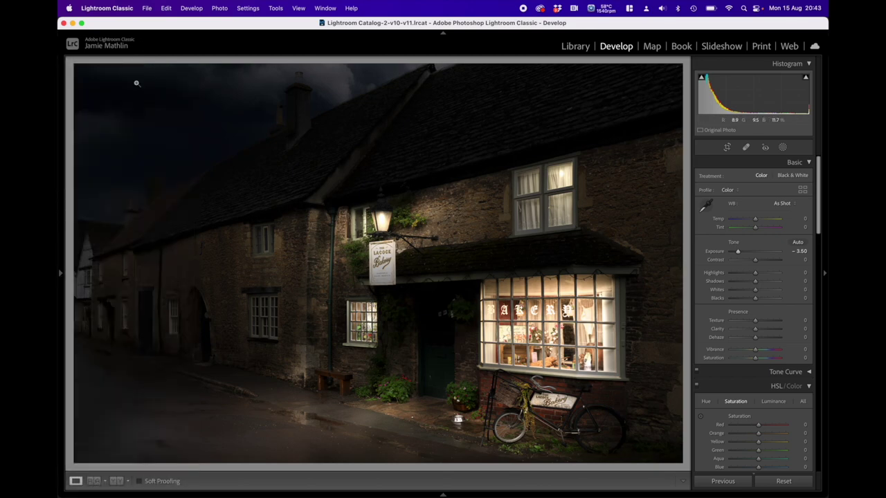
pyautogui.moveTo(65, 270)
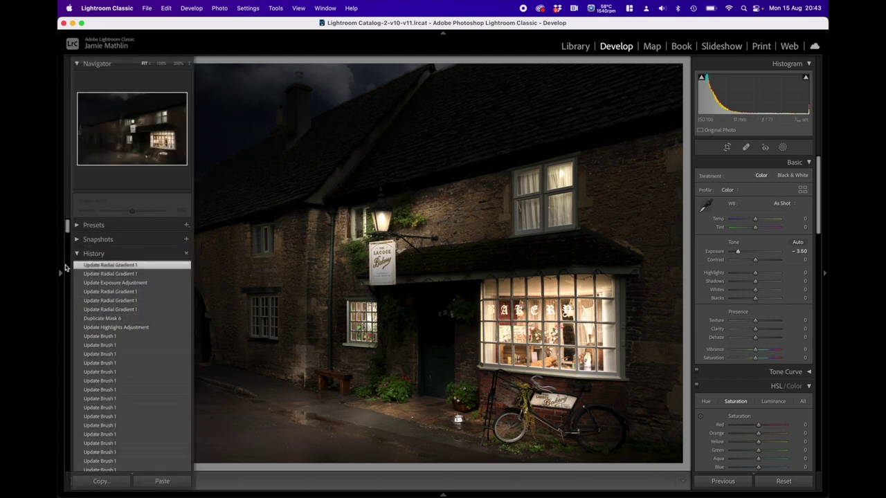
# Create a radial gradient mask over the bakery's doorway and porch, centred on the fascia above the door.
pyautogui.click(162, 64)
pyautogui.moveTo(325, 367); pyautogui.dragTo(496, 134)
pyautogui.moveTo(263, 443); pyautogui.dragTo(399, 266)
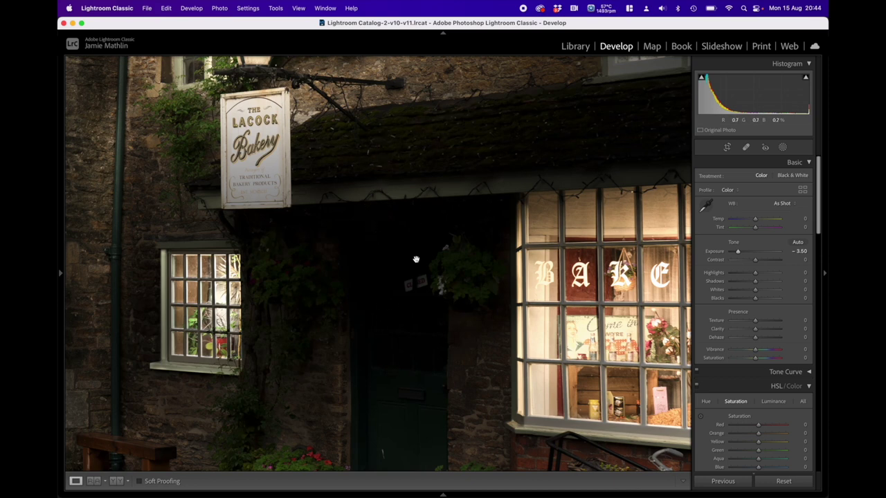
pyautogui.click(783, 147)
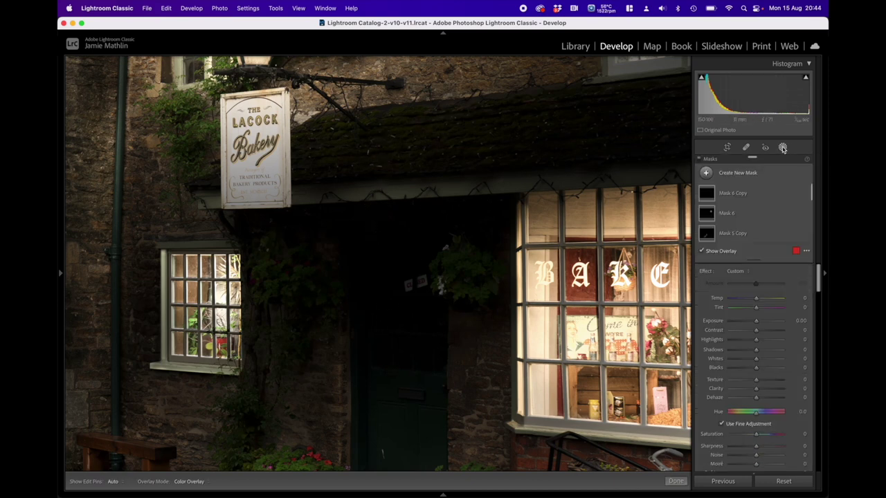
pyautogui.click(725, 179)
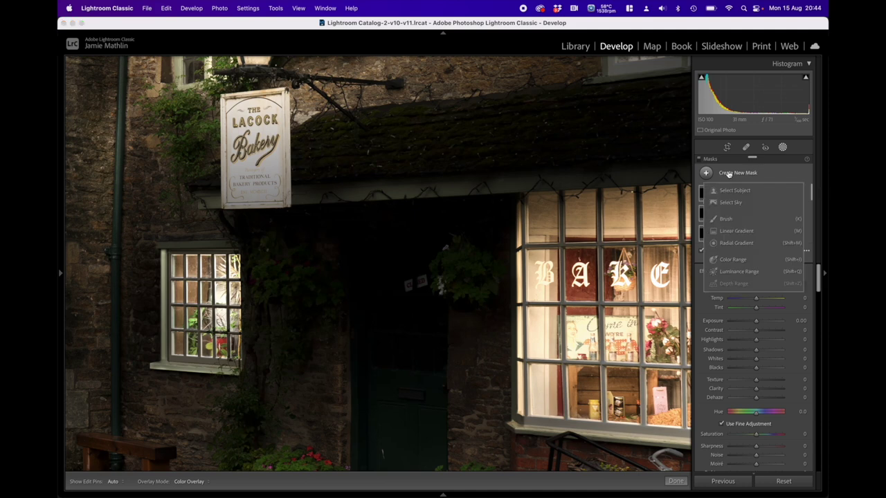
pyautogui.click(738, 242)
pyautogui.moveTo(388, 177); pyautogui.dragTo(518, 417)
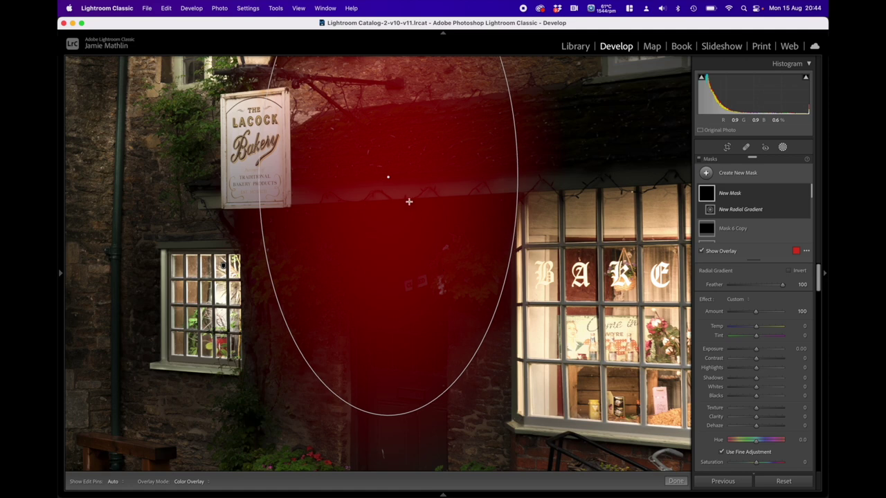
pyautogui.moveTo(387, 177); pyautogui.dragTo(404, 227)
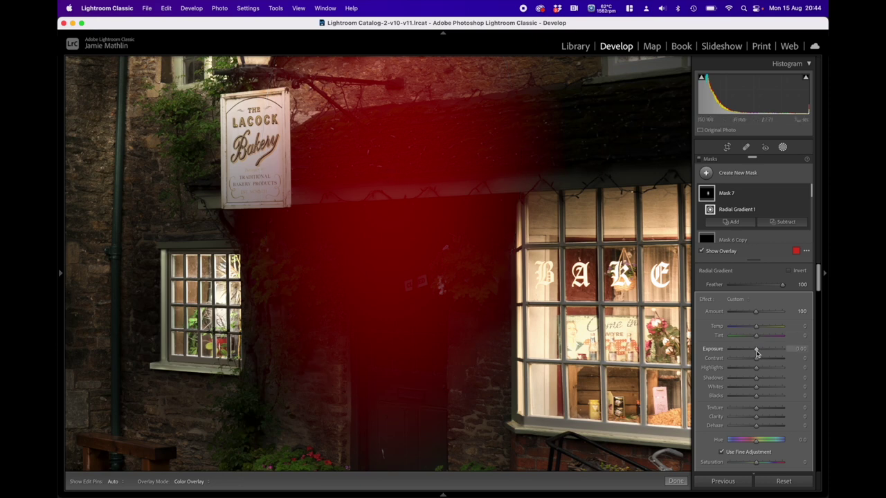
# Brighten the doorway mask with exposure 4.00, highlights 53, shadows 100, whites -3 and clarity 27.
pyautogui.moveTo(756, 348); pyautogui.dragTo(799, 350)
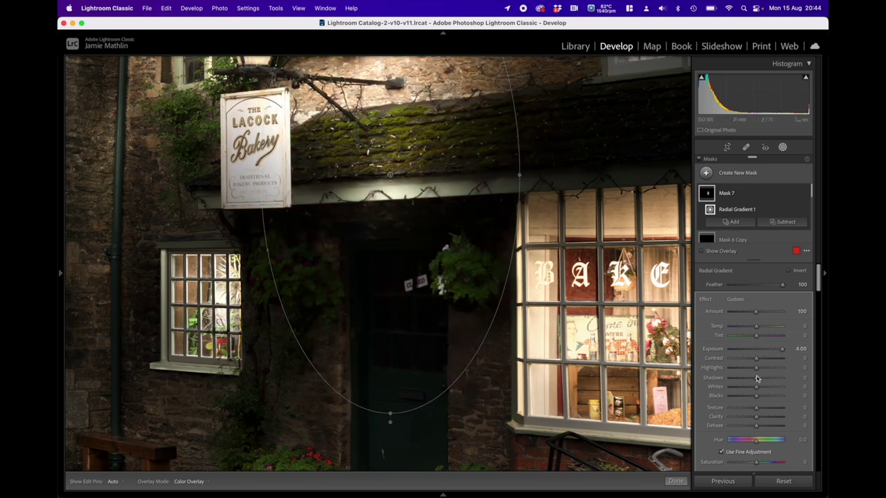
pyautogui.moveTo(756, 378); pyautogui.dragTo(791, 377)
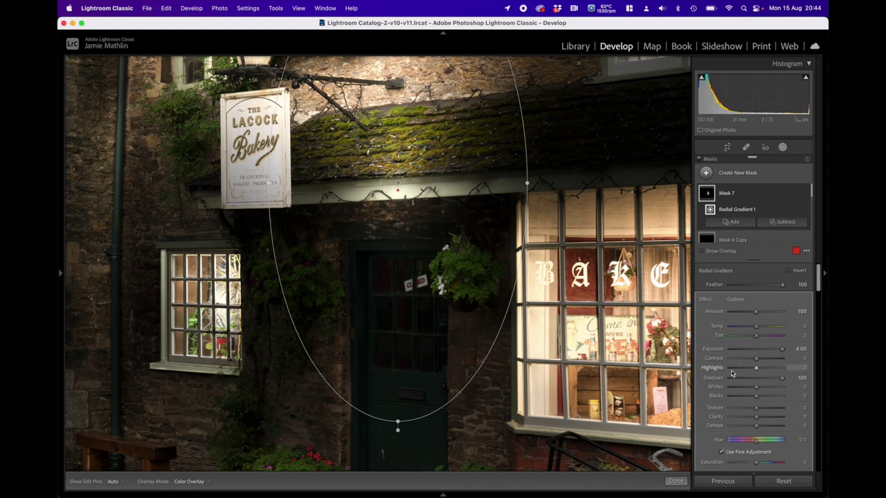
pyautogui.moveTo(757, 371)
pyautogui.mouseDown()
pyautogui.moveTo(782, 368)
pyautogui.moveTo(769, 368)
pyautogui.mouseUp()
pyautogui.moveTo(757, 419); pyautogui.dragTo(763, 417)
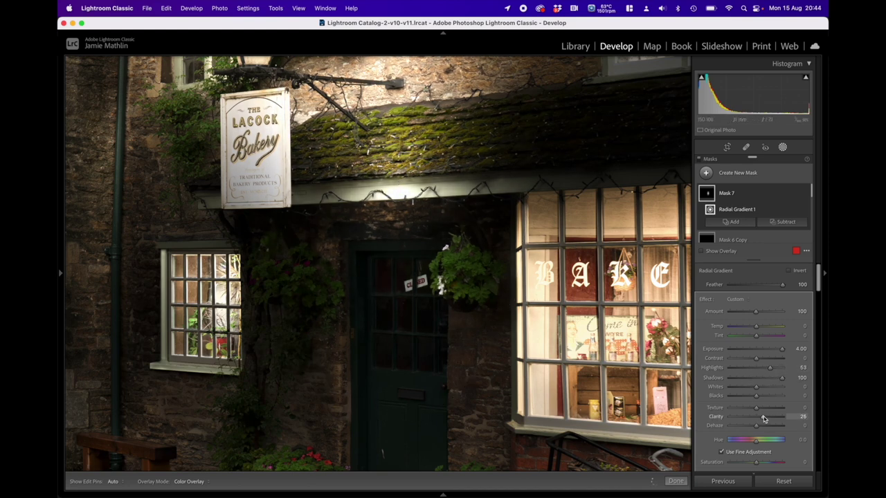
pyautogui.moveTo(756, 387); pyautogui.dragTo(769, 387)
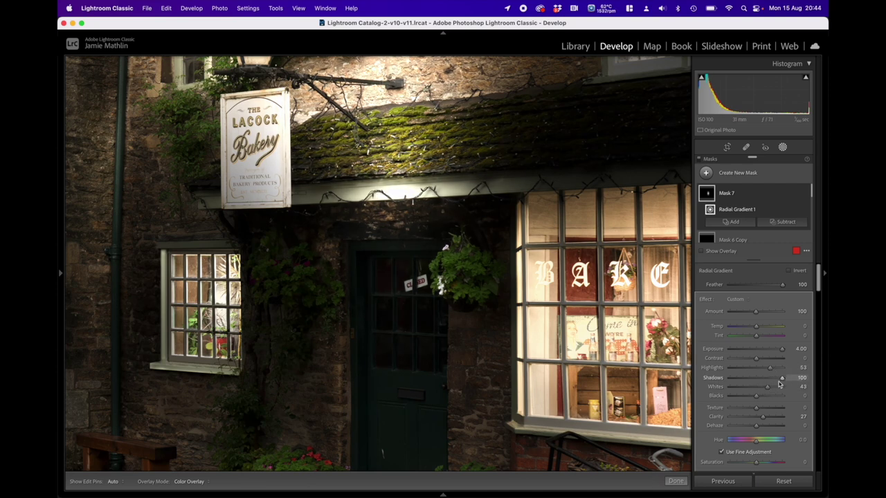
pyautogui.moveTo(773, 387); pyautogui.dragTo(754, 391)
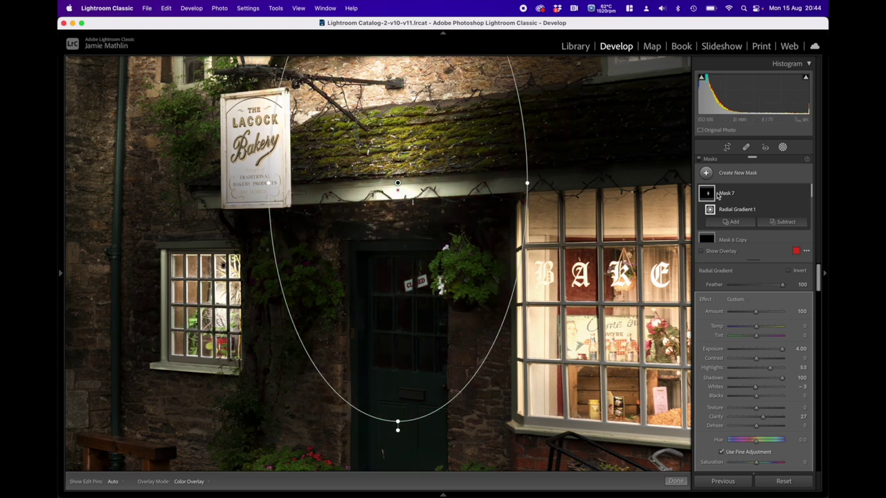
# Subtract a straight stroke along the porch fascia from Mask 7, using a brush of size 10, feather 10 and flow 100.
pyautogui.click(785, 221)
pyautogui.click(763, 274)
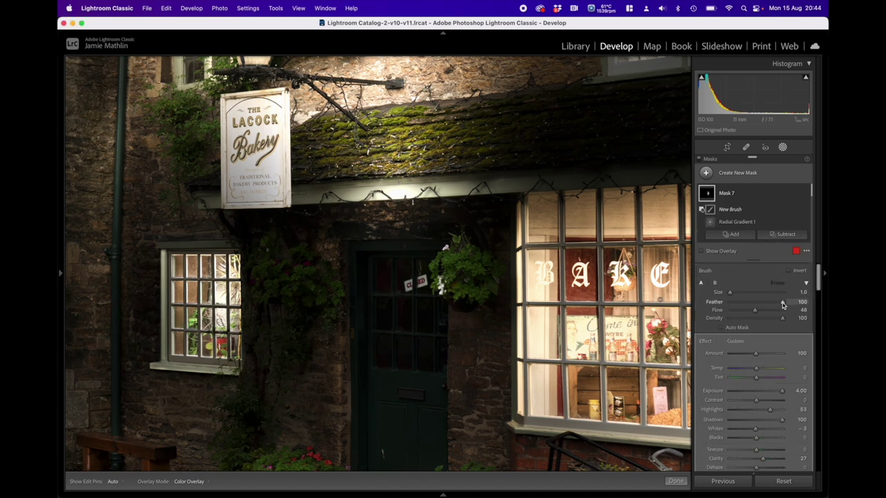
pyautogui.moveTo(783, 304)
pyautogui.mouseDown()
pyautogui.moveTo(736, 309)
pyautogui.moveTo(795, 311)
pyautogui.mouseUp()
pyautogui.scroll(5, 338, 196)
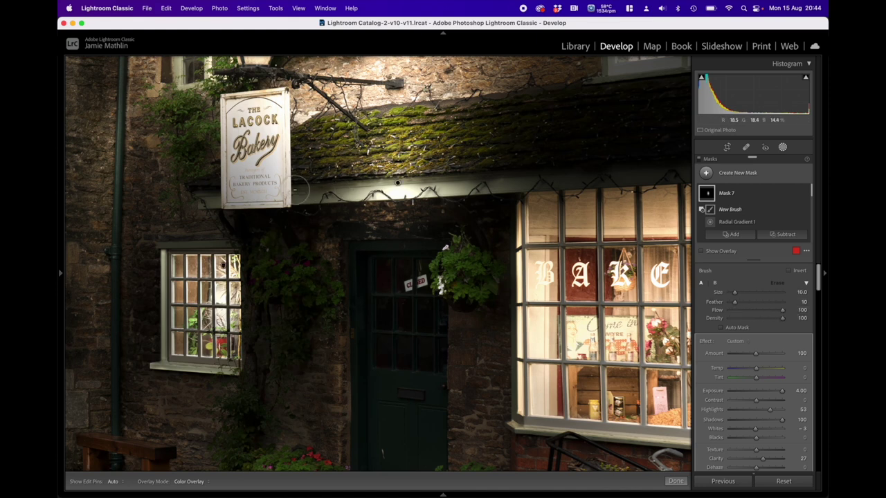
pyautogui.click(295, 190)
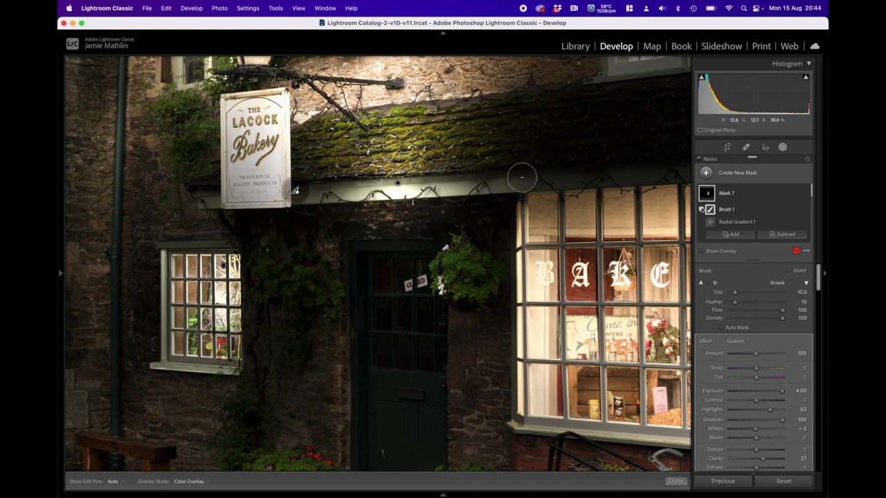
pyautogui.keyDown('shift'); pyautogui.click(521, 177); pyautogui.keyUp('shift')
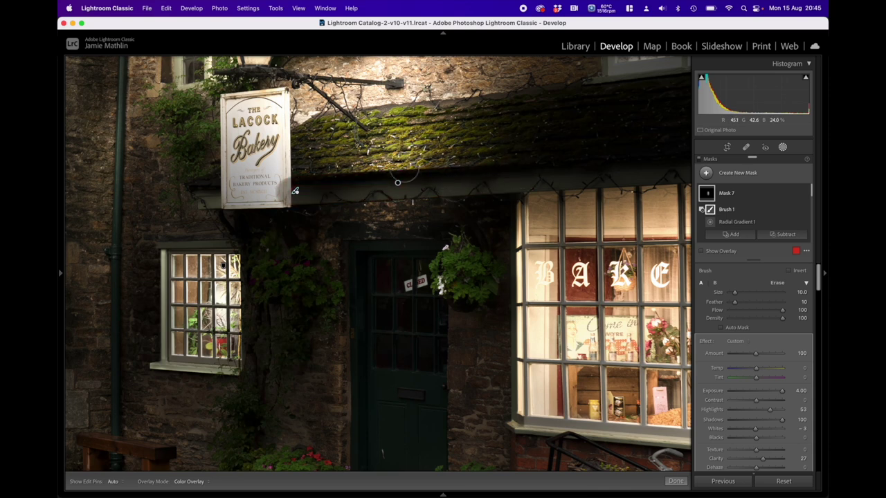
# Subtract the mossy porch roof from Mask 7 with a size 19 brush.
pyautogui.scroll(4, 313, 175)
pyautogui.scroll(5, 313, 175)
pyautogui.moveTo(296, 157)
pyautogui.mouseDown()
pyautogui.moveTo(490, 146)
pyautogui.moveTo(475, 132)
pyautogui.moveTo(299, 110)
pyautogui.mouseUp()
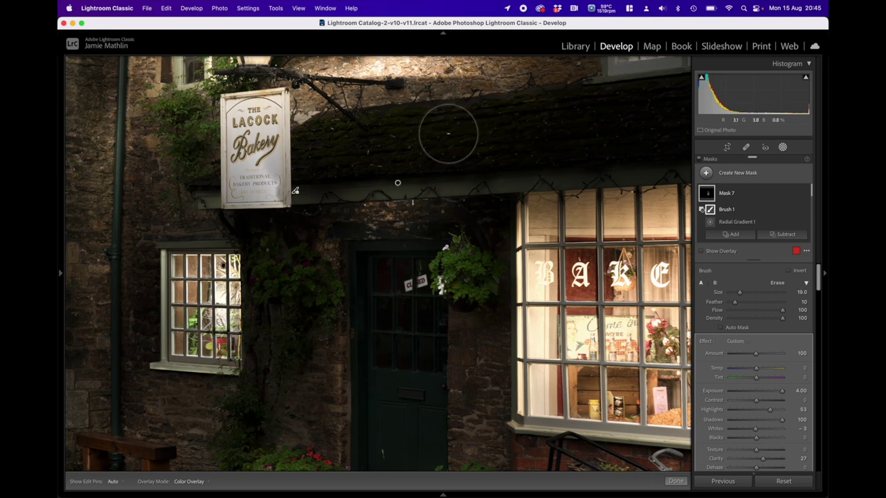
pyautogui.moveTo(611, 137)
pyautogui.mouseDown()
pyautogui.moveTo(500, 92)
pyautogui.moveTo(338, 111)
pyautogui.moveTo(262, 197)
pyautogui.mouseUp()
pyautogui.press('h')
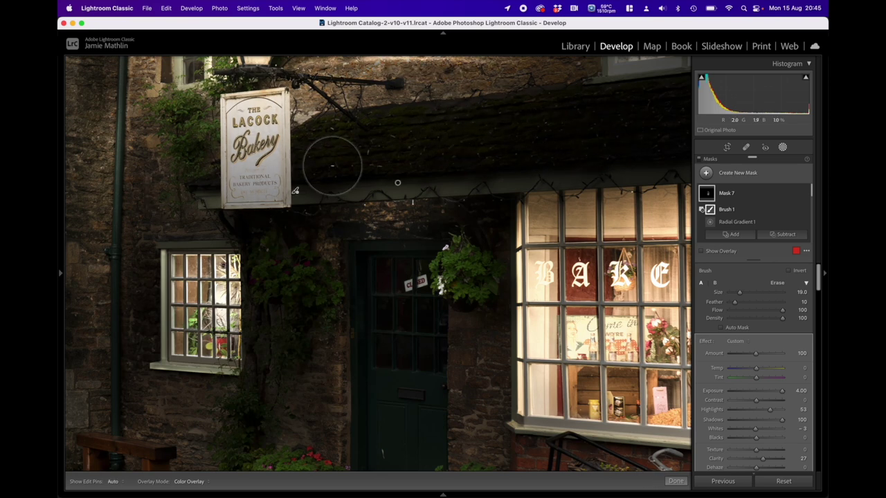
# Subtract the stone wall above the porch roof from Mask 7 with a size 40 brush.
pyautogui.moveTo(320, 175); pyautogui.dragTo(336, 364)
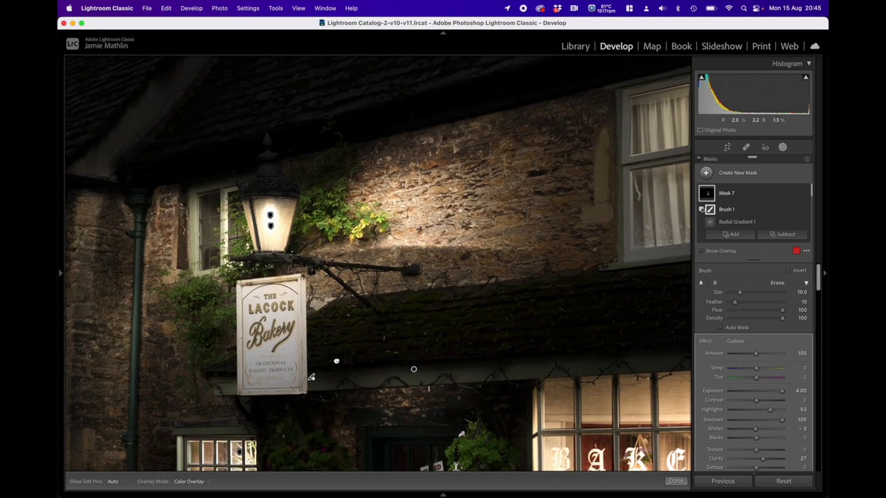
pyautogui.scroll(5, 388, 312)
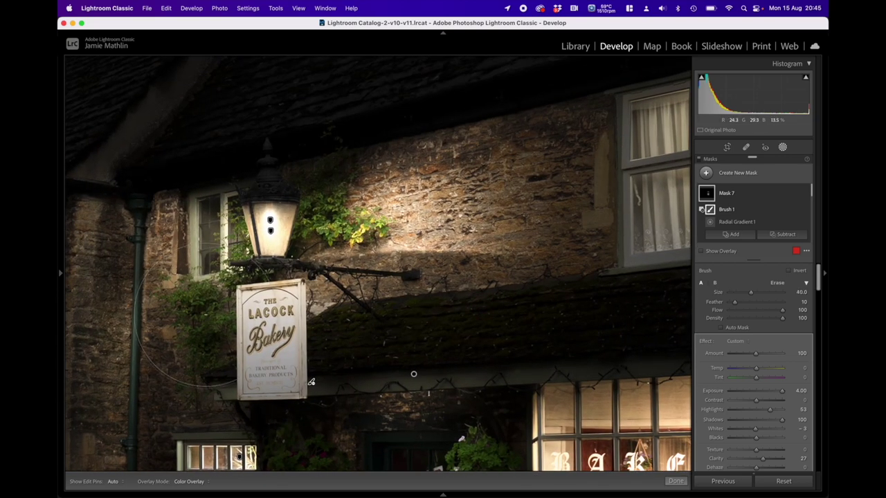
pyautogui.press('h')
pyautogui.moveTo(403, 256)
pyautogui.mouseDown()
pyautogui.moveTo(612, 245)
pyautogui.moveTo(267, 174)
pyautogui.moveTo(518, 207)
pyautogui.moveTo(493, 128)
pyautogui.mouseUp()
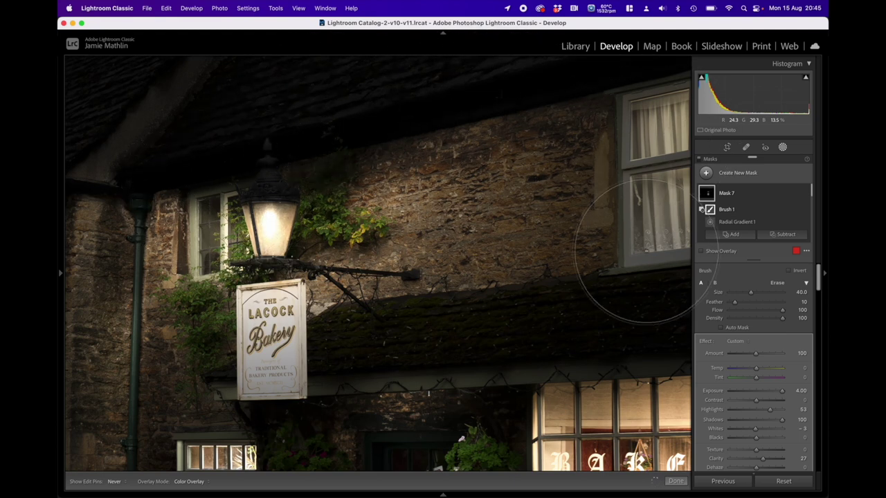
pyautogui.press('h')
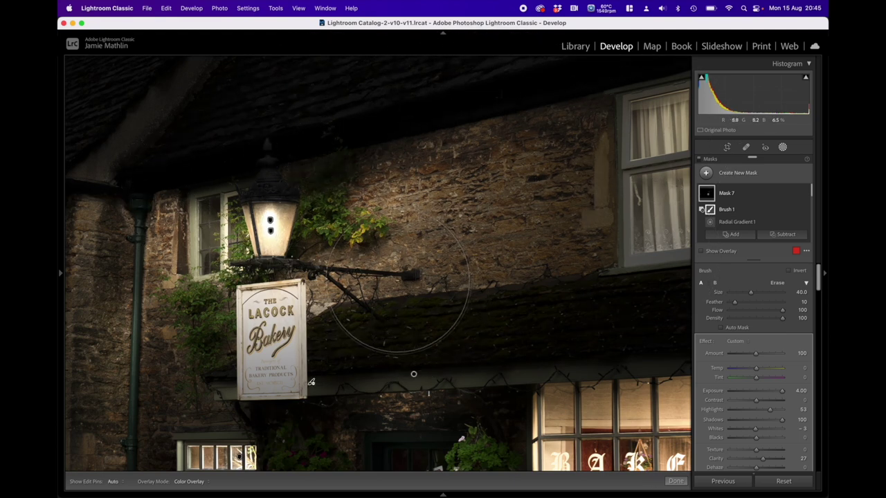
# Duplicate Mask 7 to strengthen the doorway light, and set the copy's temperature to 29 and exposure to 3.42.
pyautogui.moveTo(59, 273)
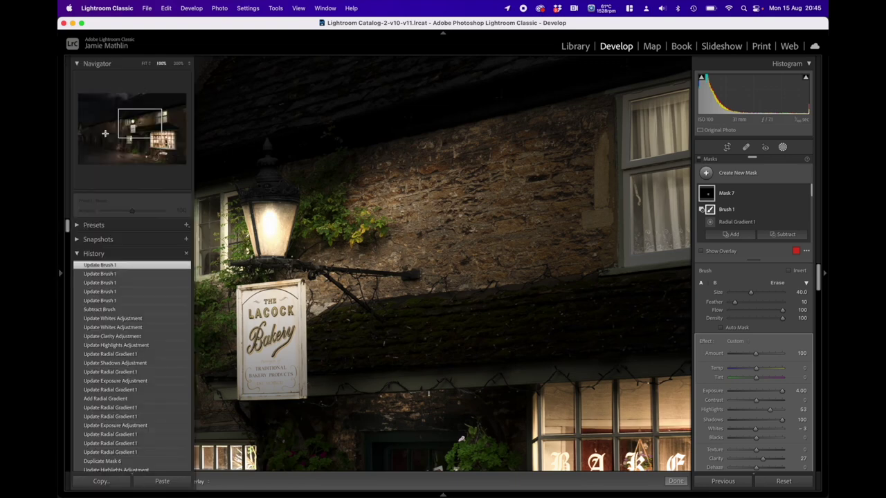
pyautogui.click(143, 63)
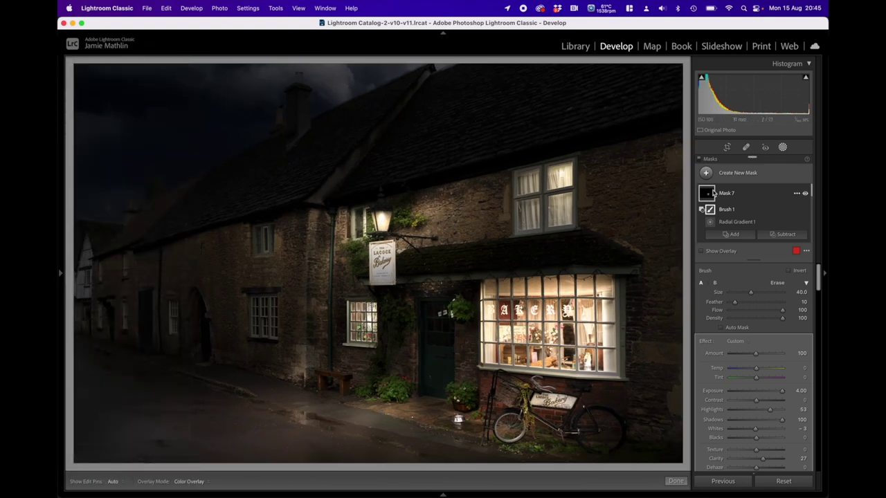
pyautogui.moveTo(706, 196)
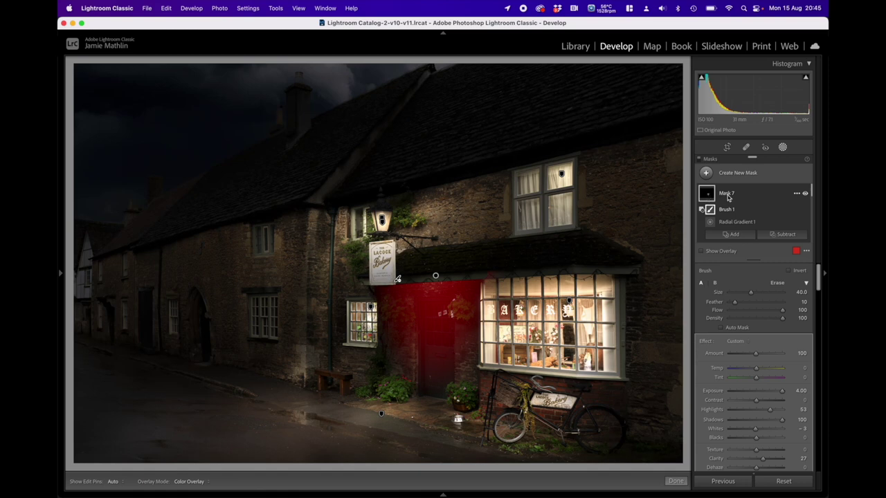
pyautogui.scroll(-6, 523, 250)
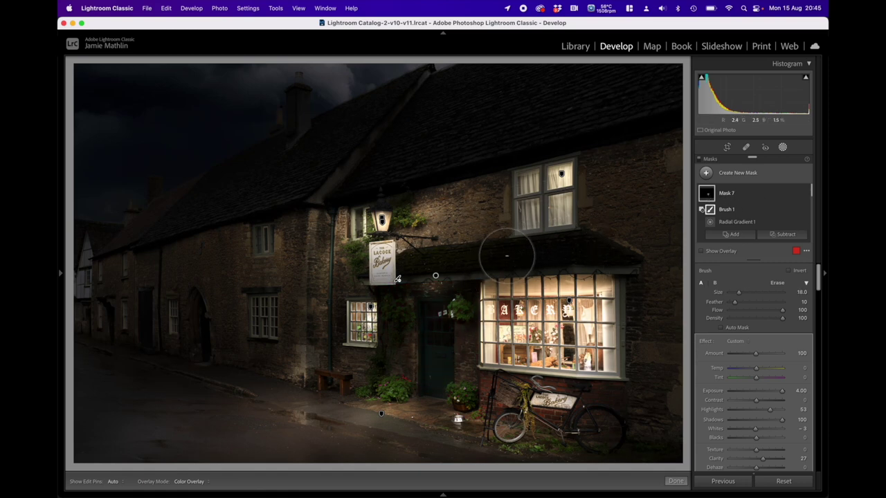
pyautogui.press('h')
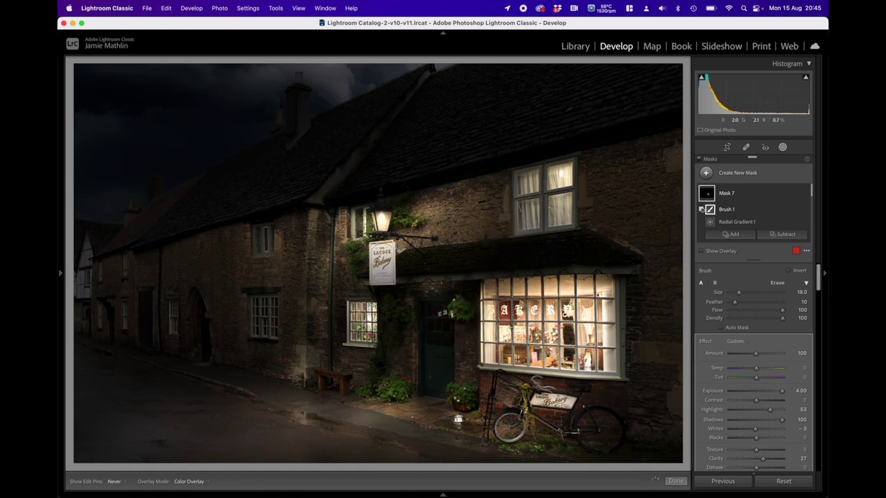
pyautogui.press('h')
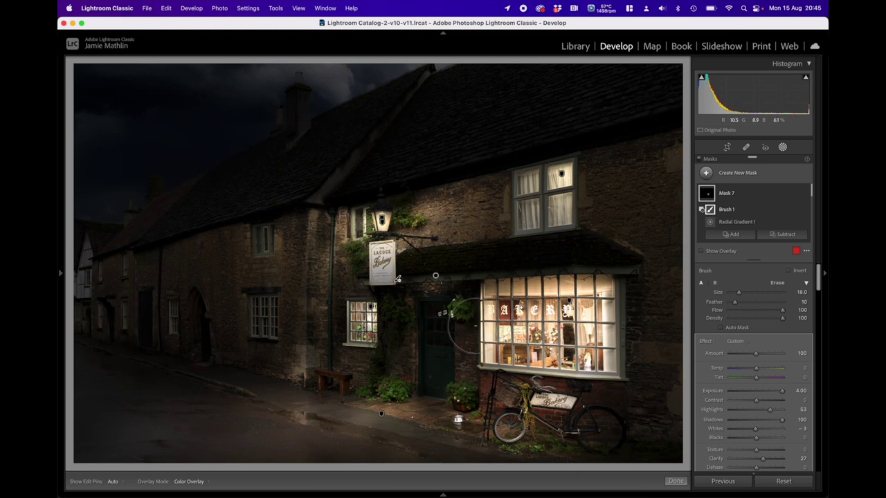
pyautogui.moveTo(436, 277)
pyautogui.click(437, 277)
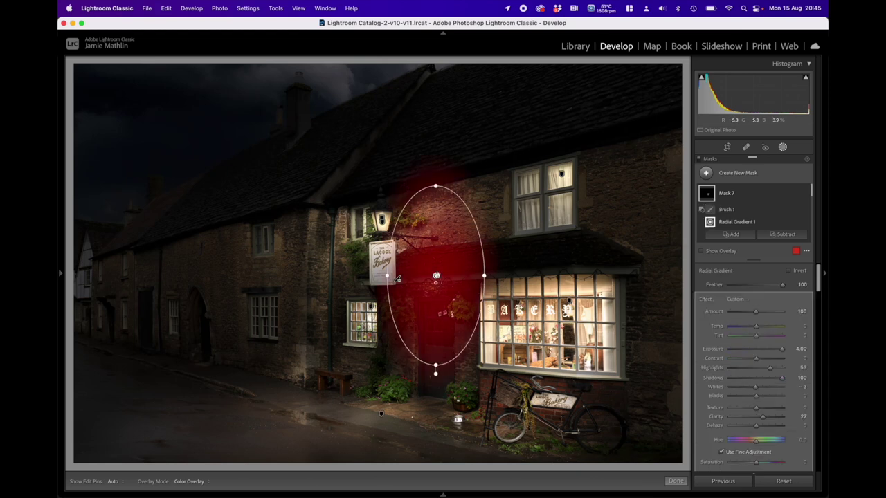
pyautogui.rightClick(435, 277)
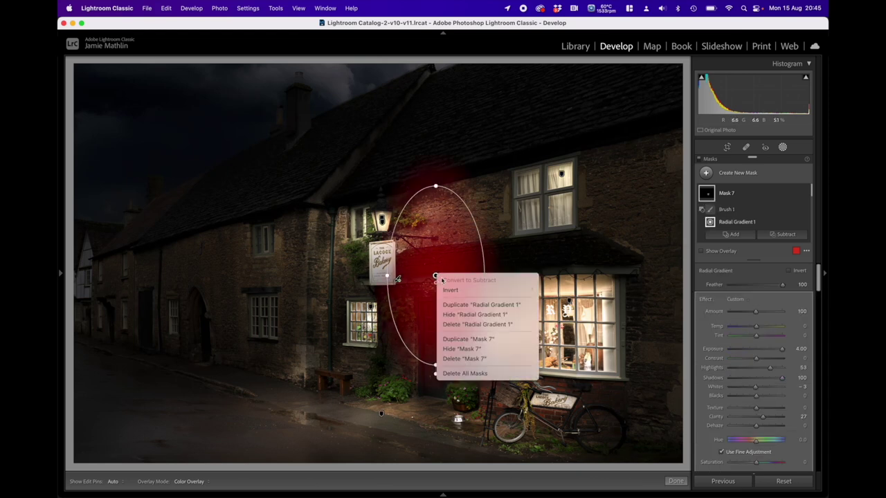
pyautogui.click(466, 338)
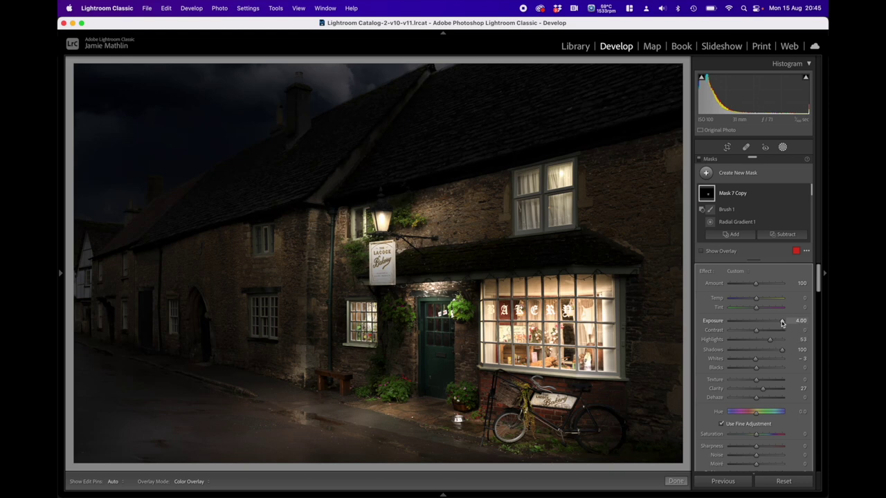
pyautogui.moveTo(779, 324); pyautogui.dragTo(776, 322)
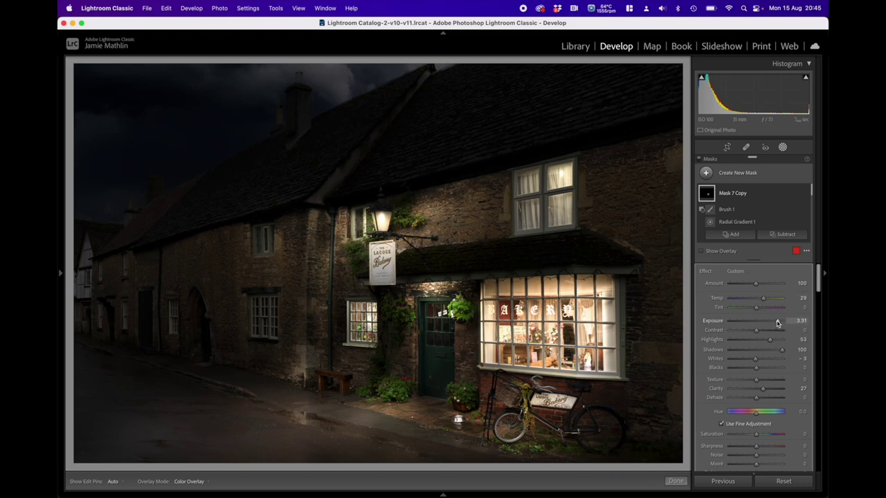
pyautogui.moveTo(776, 324); pyautogui.dragTo(778, 323)
# Try adding a soft brush stroke at the foot of the door to Mask 7 Copy, with size 9, feather 100 and flow 47.
pyautogui.click(737, 236)
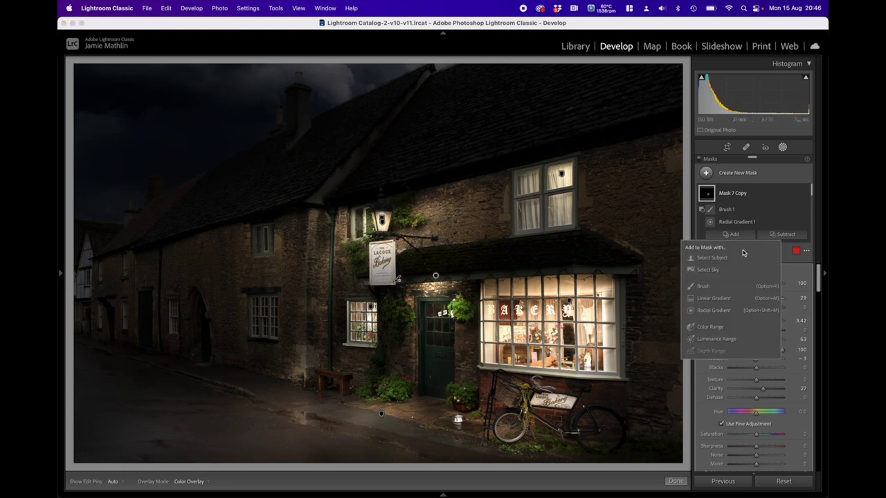
pyautogui.click(706, 291)
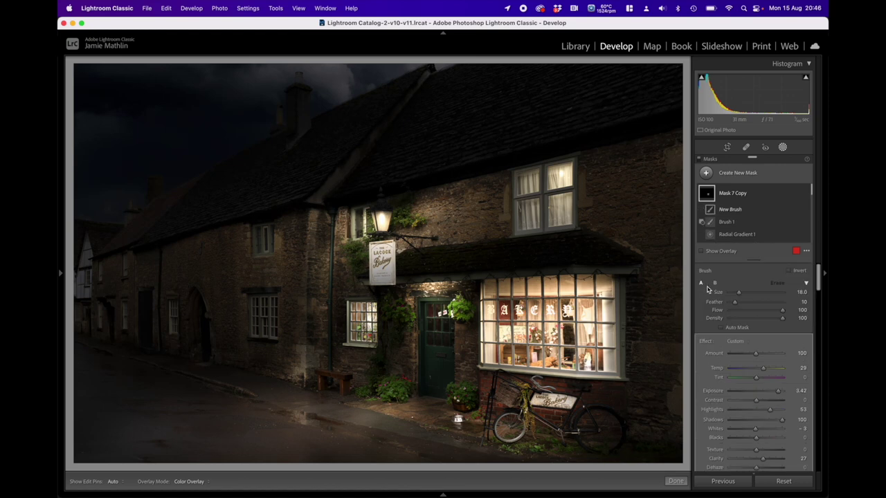
pyautogui.click(753, 310)
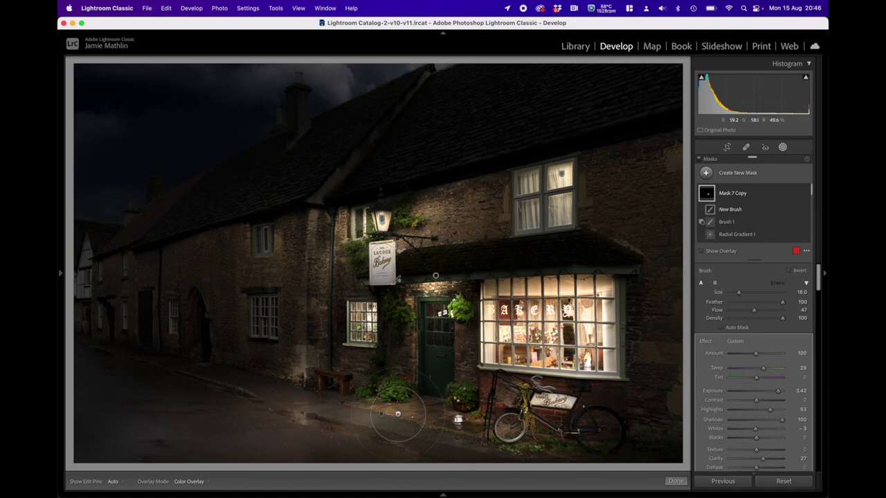
pyautogui.scroll(-5, 398, 417)
pyautogui.moveTo(440, 377)
pyautogui.mouseDown()
pyautogui.moveTo(461, 397)
pyautogui.moveTo(449, 389)
pyautogui.moveTo(424, 401)
pyautogui.mouseUp()
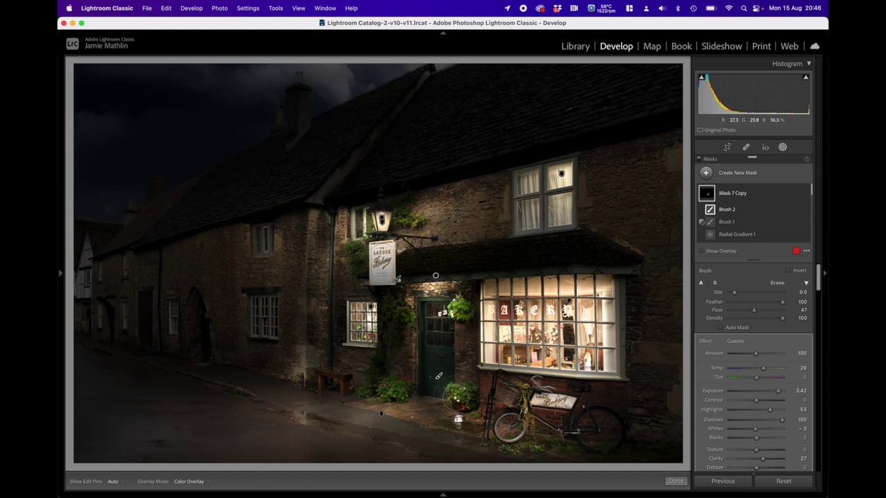
pyautogui.press('cmd+z')
pyautogui.press('cmd+z')
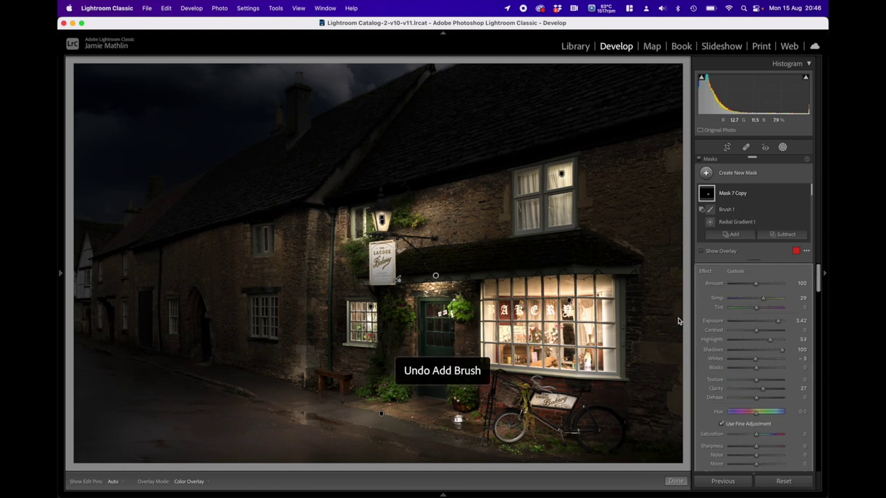
# Add a soft brush stroke over the potted plant and doorstep to Mask 7 Copy, with size 9, feather 100 and flow 26.
pyautogui.click(731, 234)
pyautogui.click(704, 286)
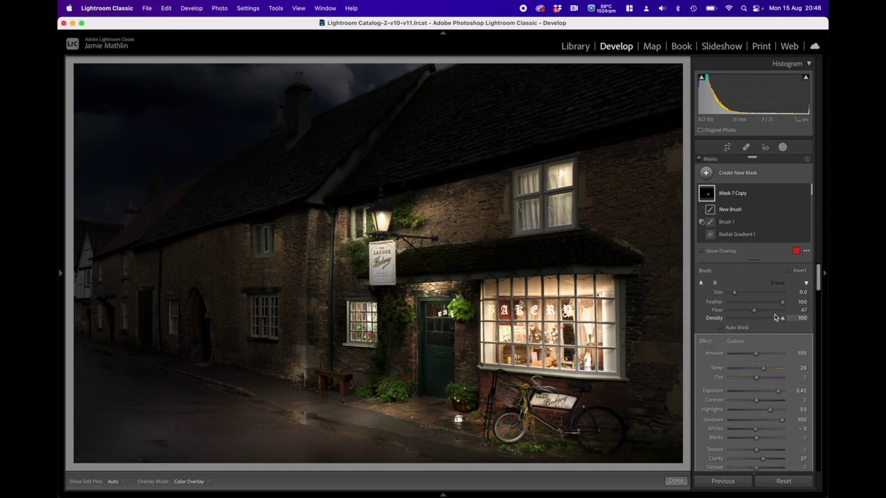
pyautogui.moveTo(744, 314); pyautogui.dragTo(743, 314)
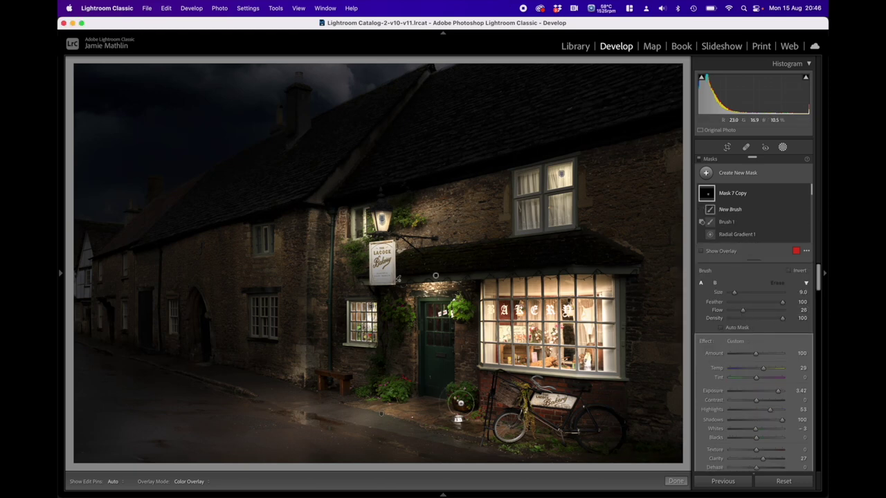
pyautogui.moveTo(454, 388)
pyautogui.mouseDown()
pyautogui.moveTo(431, 398)
pyautogui.moveTo(462, 390)
pyautogui.moveTo(412, 394)
pyautogui.moveTo(399, 385)
pyautogui.moveTo(401, 377)
pyautogui.moveTo(438, 398)
pyautogui.moveTo(423, 396)
pyautogui.moveTo(426, 362)
pyautogui.moveTo(431, 377)
pyautogui.moveTo(455, 350)
pyautogui.moveTo(429, 393)
pyautogui.mouseUp()
pyautogui.press('h')
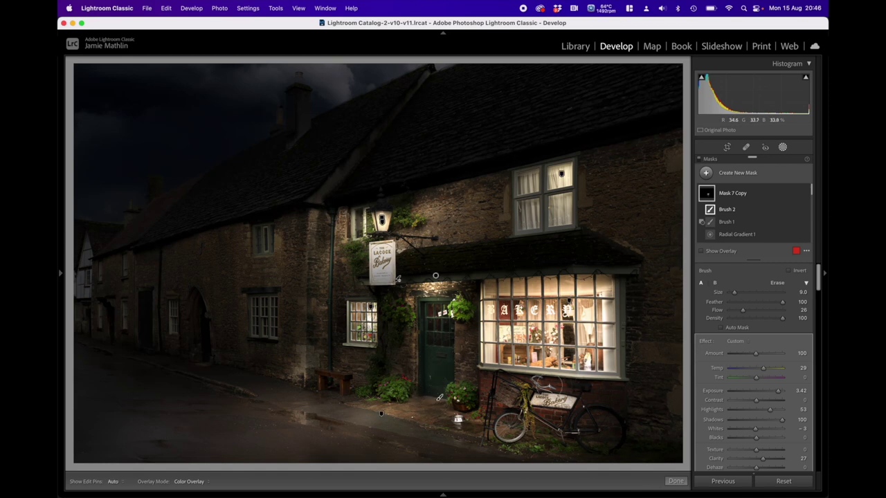
pyautogui.click(676, 481)
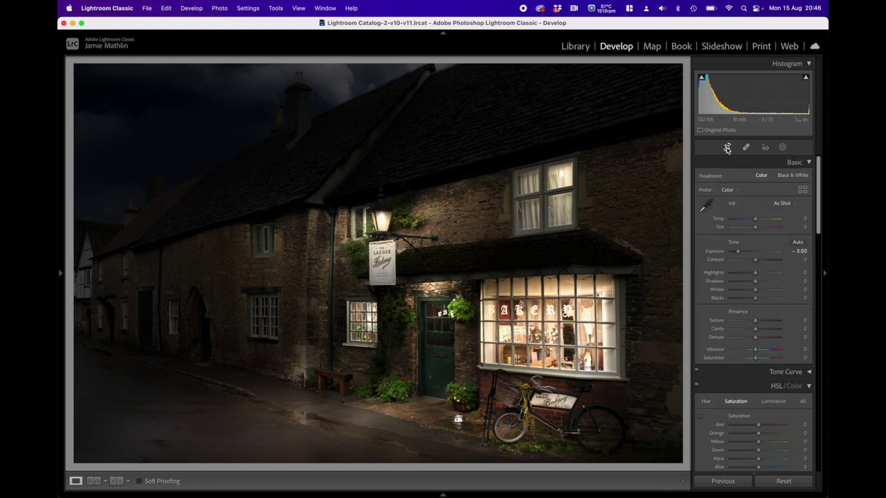
# Crop the photo with a custom aspect, trimming the sky above the roofs and the dark far end of the street.
pyautogui.press('r')
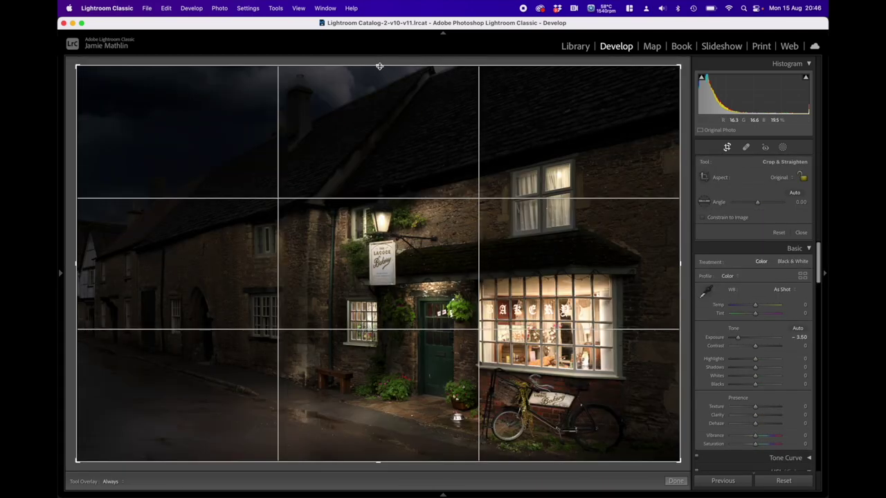
pyautogui.moveTo(378, 66); pyautogui.dragTo(384, 102)
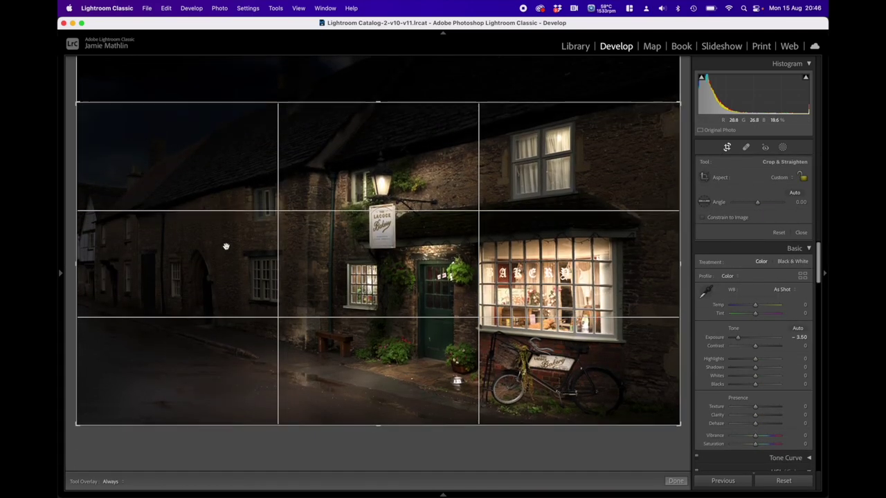
pyautogui.moveTo(98, 264); pyautogui.dragTo(152, 265)
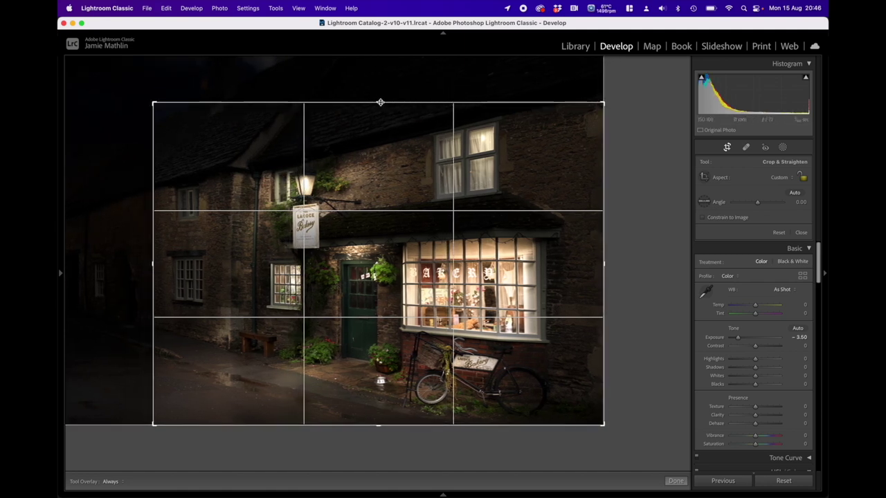
pyautogui.moveTo(380, 101); pyautogui.dragTo(382, 90)
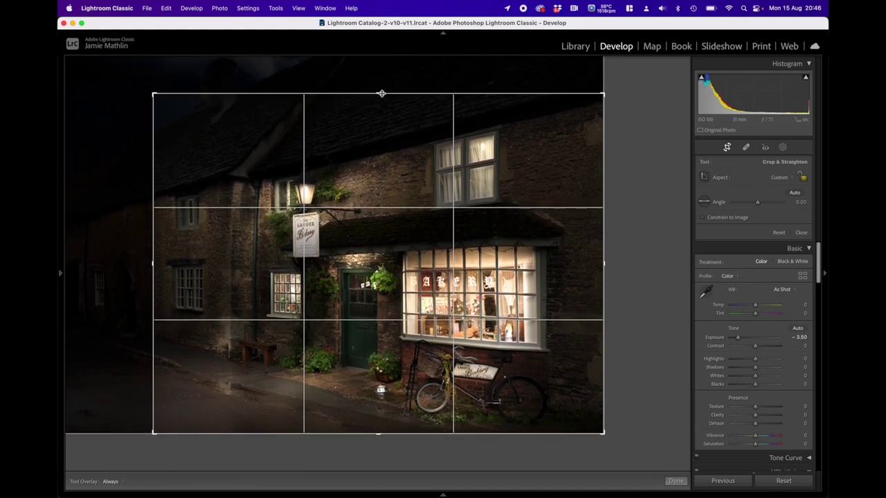
pyautogui.click(675, 480)
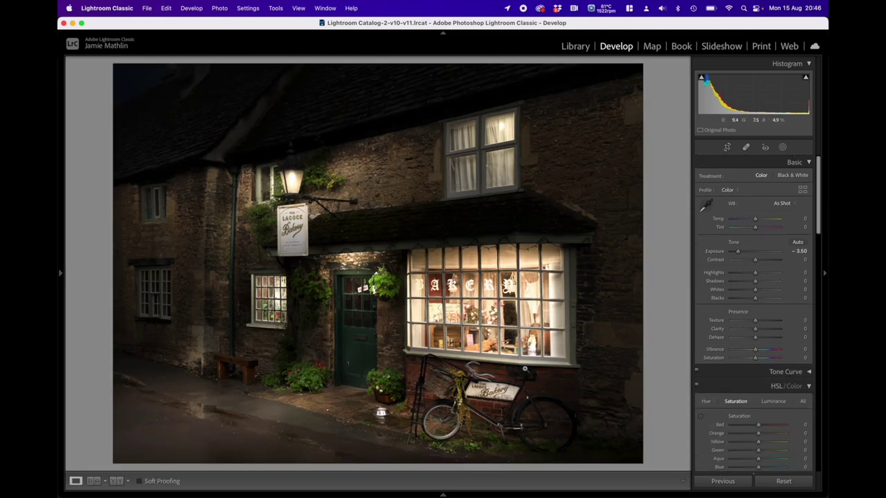